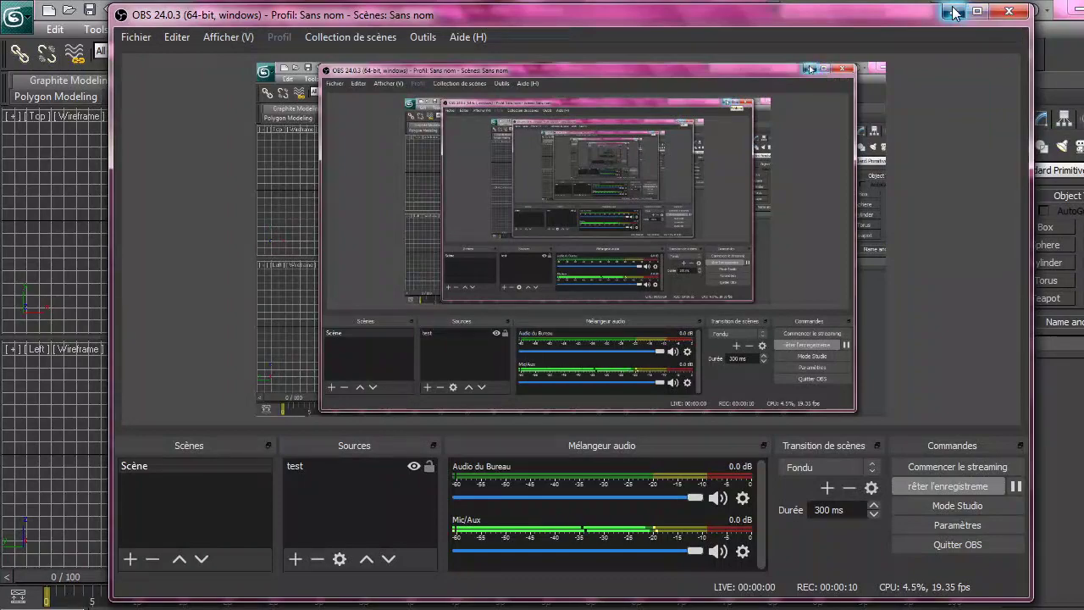
Switch to 3ds Max by minimizing the recording window, and maximize the Front viewport.
left_click(955, 12)
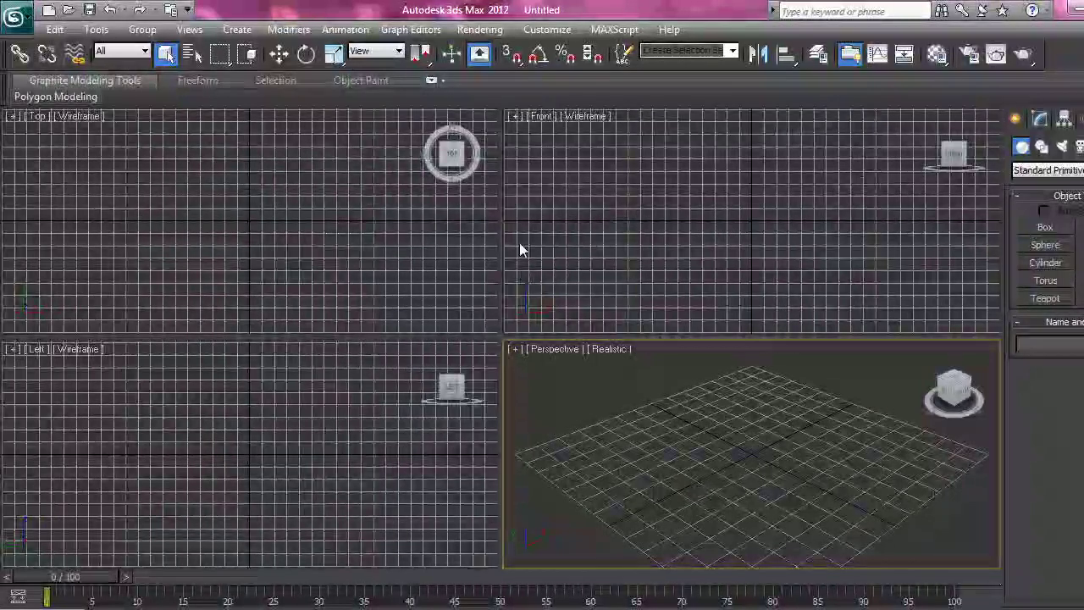
left_click(544, 154)
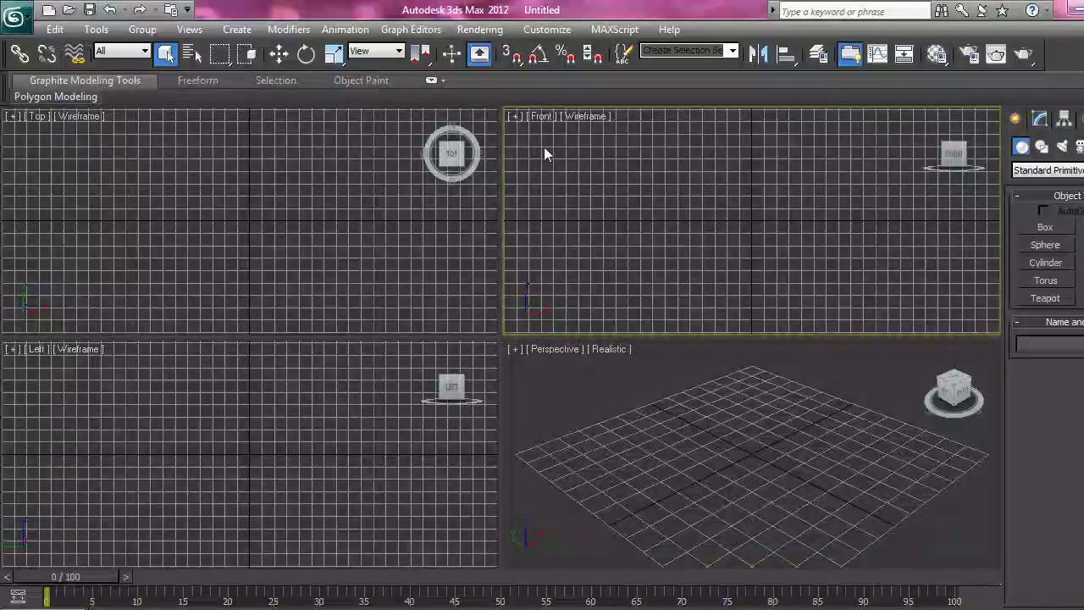
left_click(516, 117)
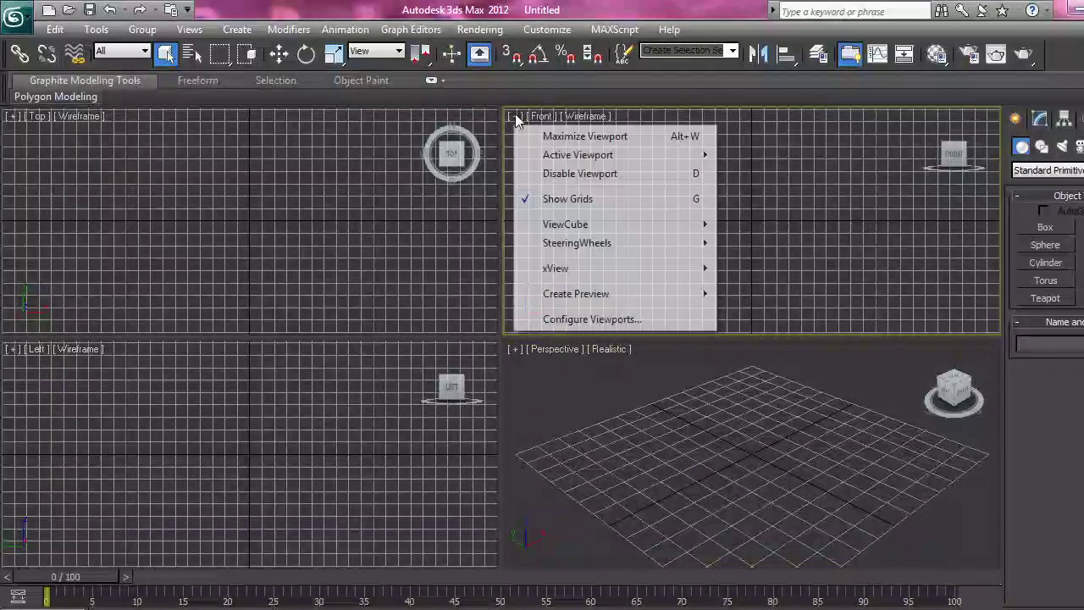
left_click(622, 138)
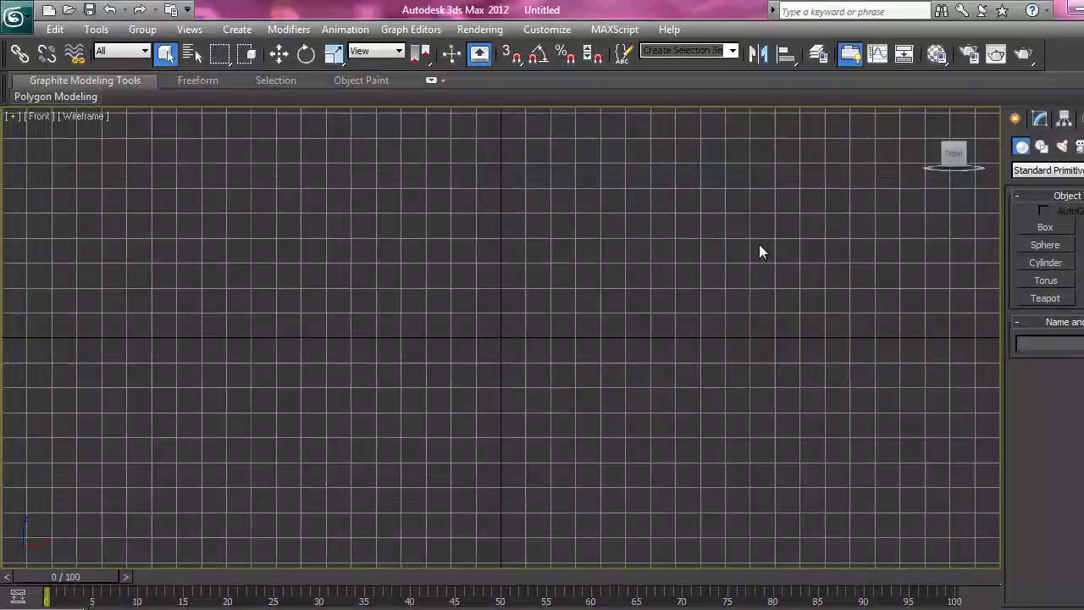
Draw an open wavy spline with the Line tool across the Front viewport, using five vertices and Bezier curves.
left_click(1042, 146)
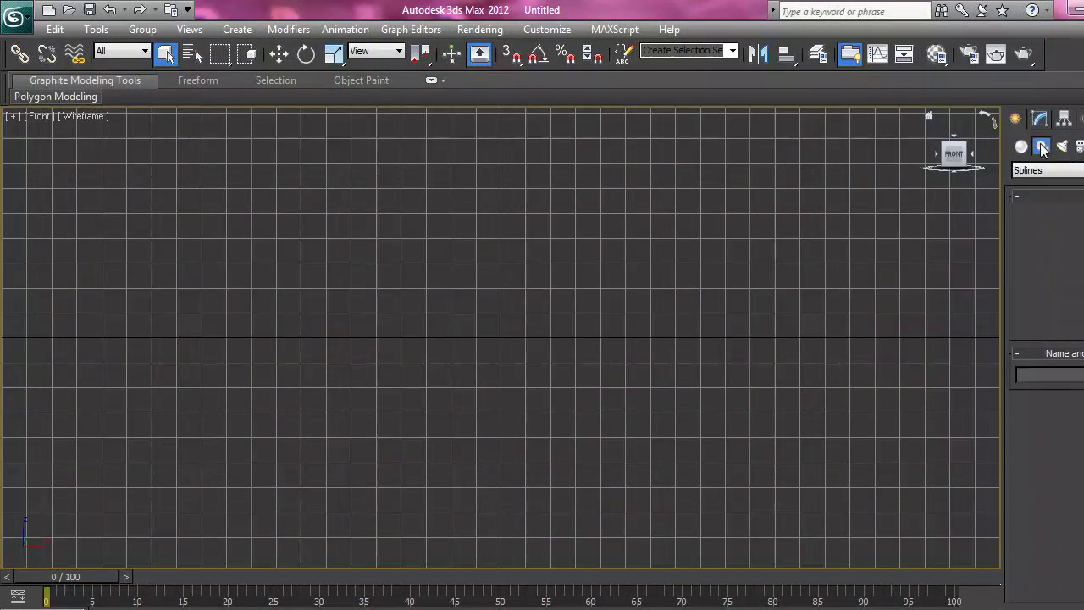
left_click(1035, 241)
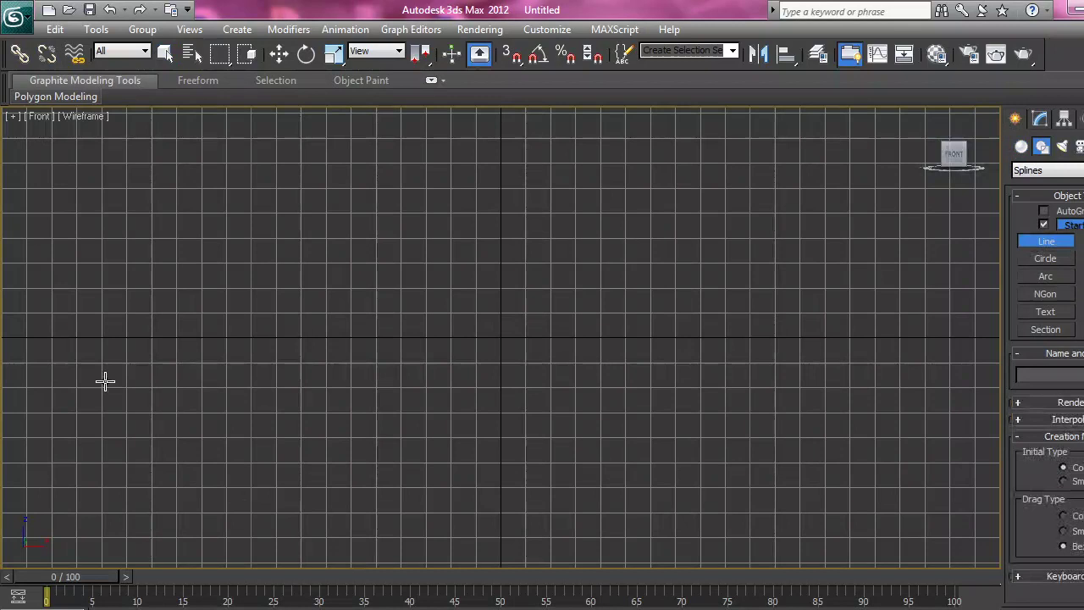
left_click(266, 384)
left_click_drag(395, 229, 511, 322)
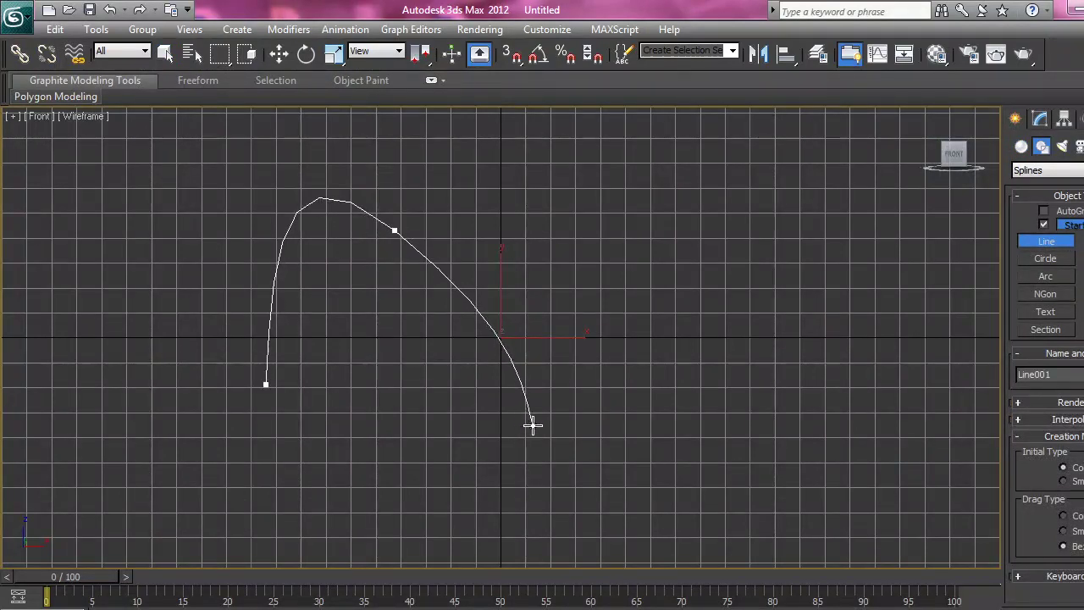
left_click_drag(532, 426, 600, 365)
left_click_drag(658, 220, 716, 270)
left_click_drag(807, 434, 828, 373)
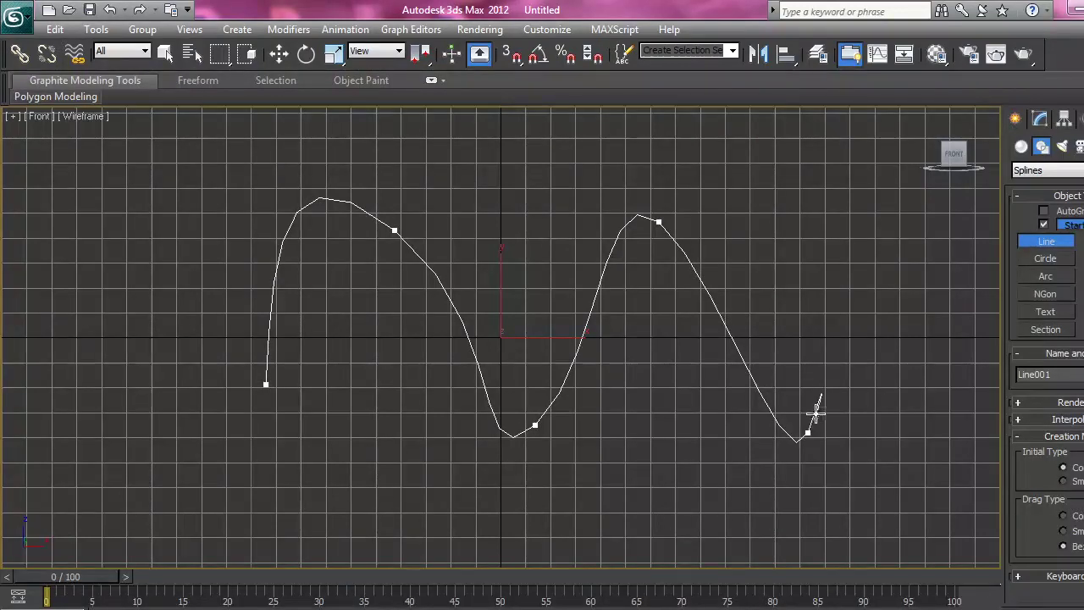
right_click(830, 349)
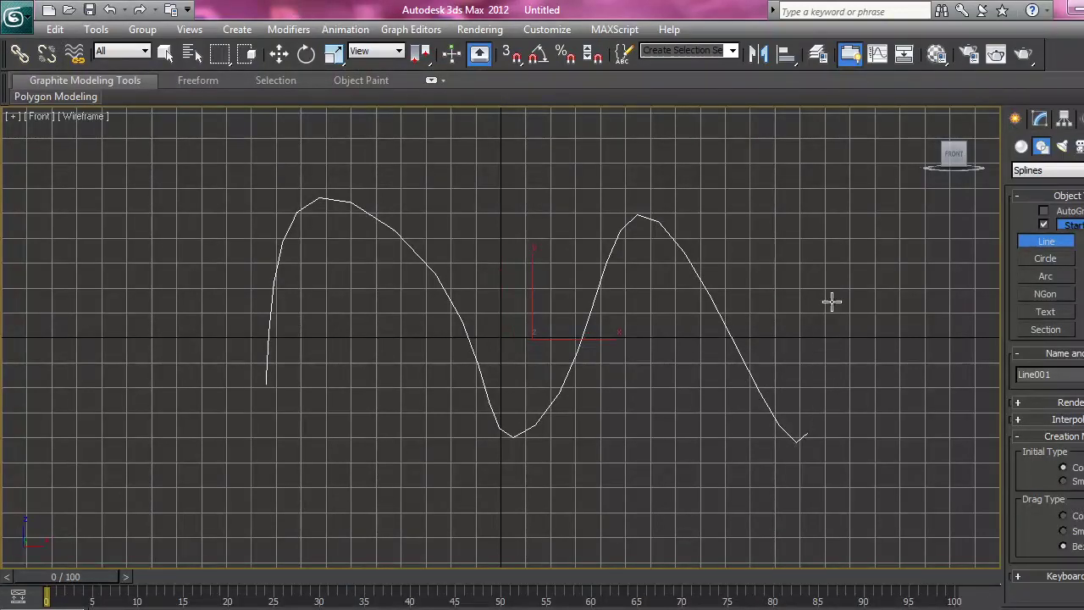
Edit the line at vertex level and delete the low vertex between its two crests.
left_click(1040, 118)
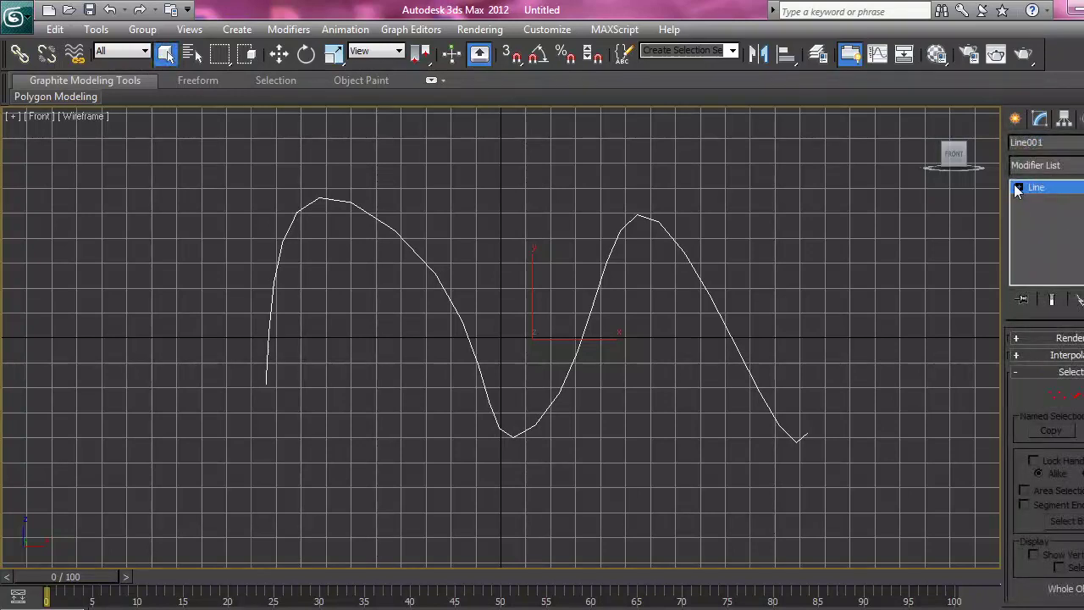
left_click(1057, 394)
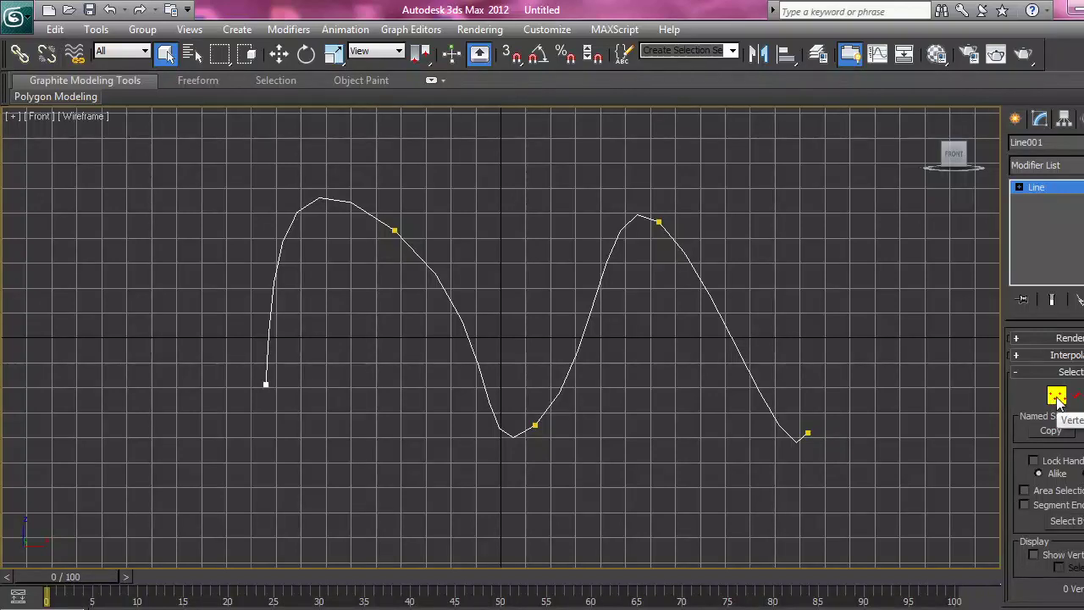
scroll(1047, 465, "down", 5)
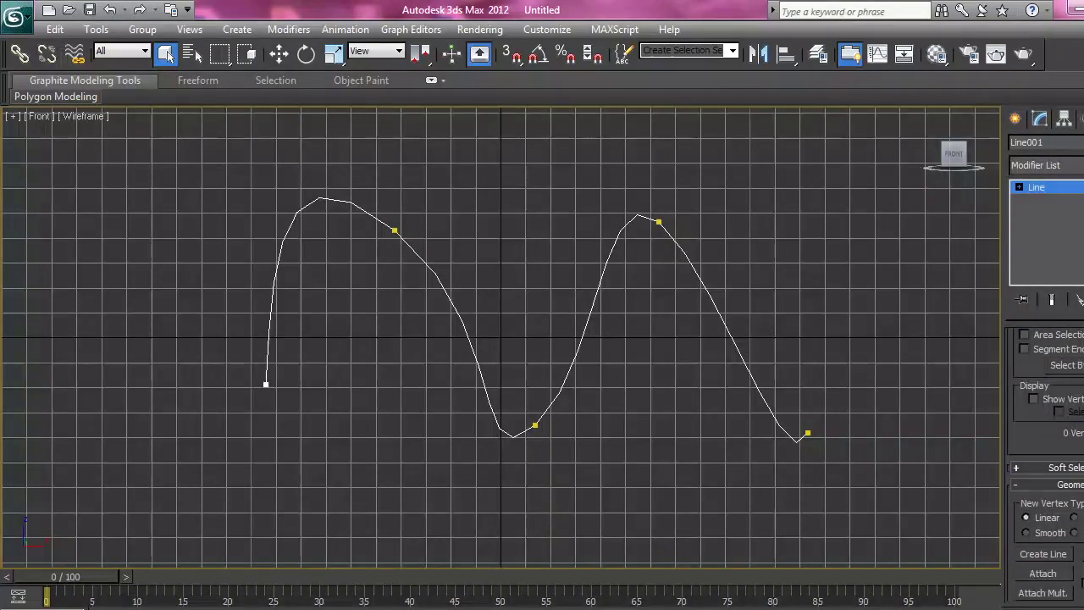
scroll(1047, 466, "down", 6)
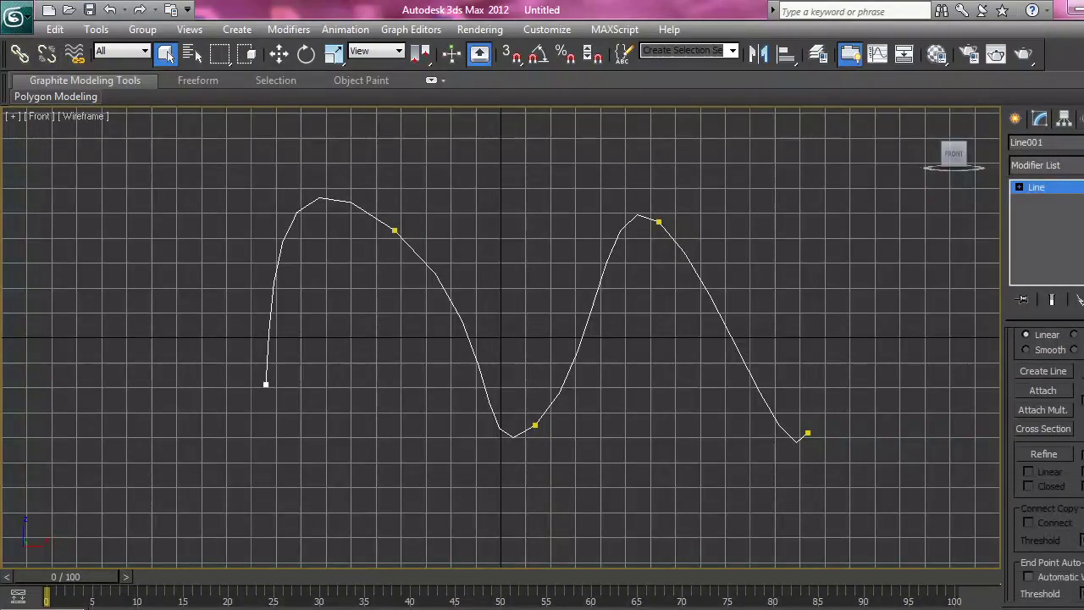
scroll(1047, 466, "down", 2)
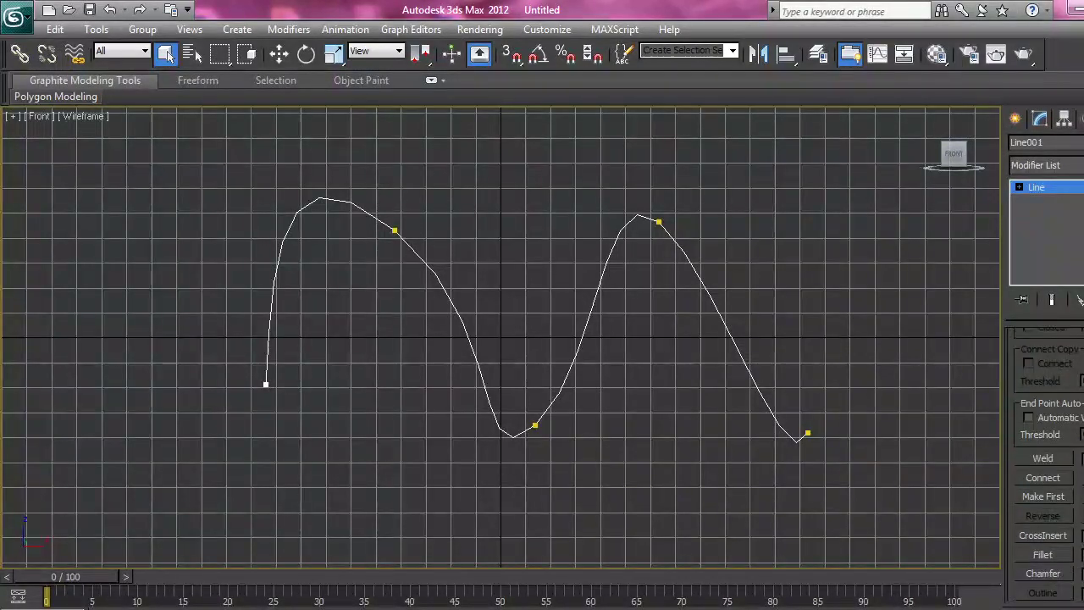
scroll(1047, 466, "down", 8)
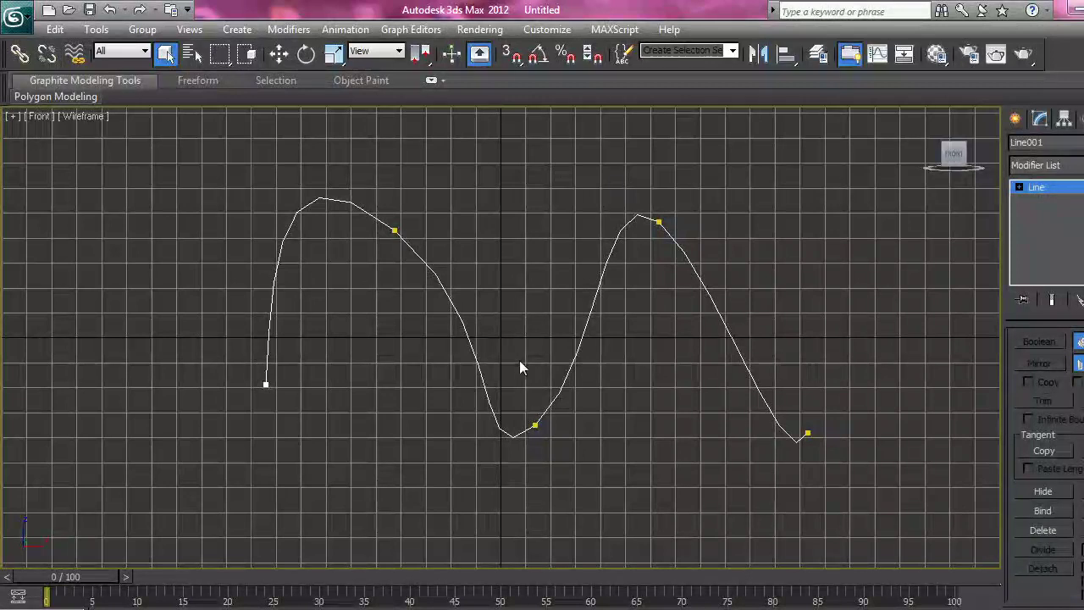
left_click_drag(525, 415, 549, 458)
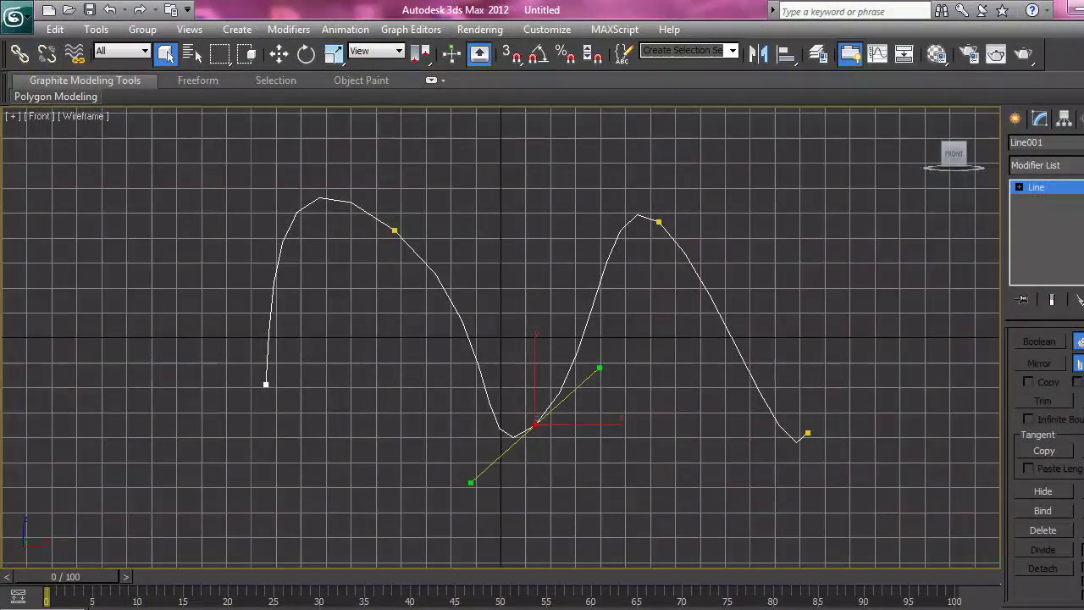
left_click(1047, 531)
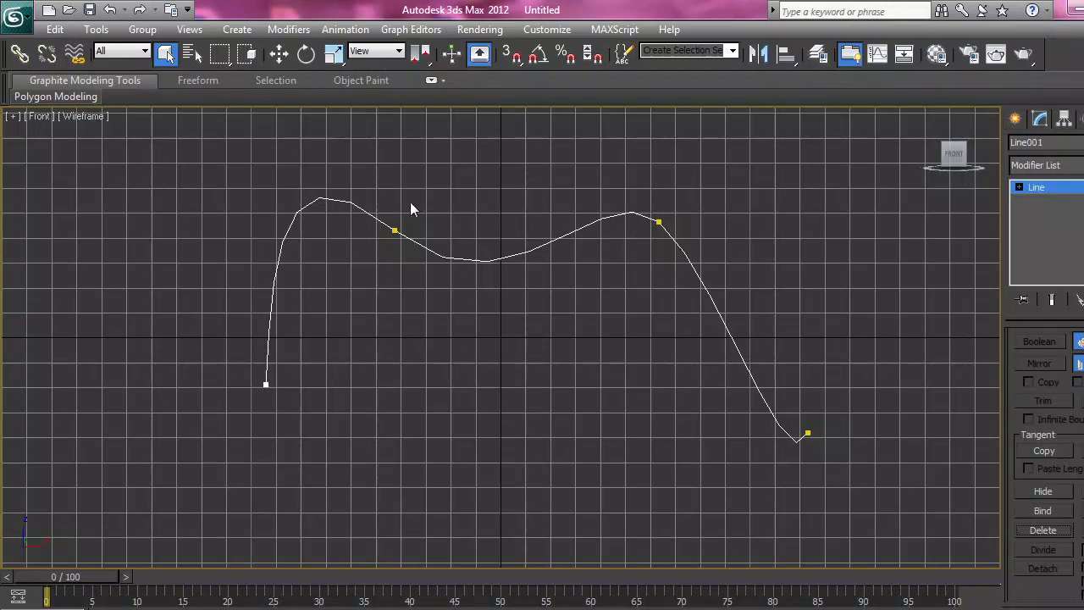
Insert three new vertices into the line's segment between the two upper vertices, forming a zigzag.
left_click_drag(356, 212, 691, 273)
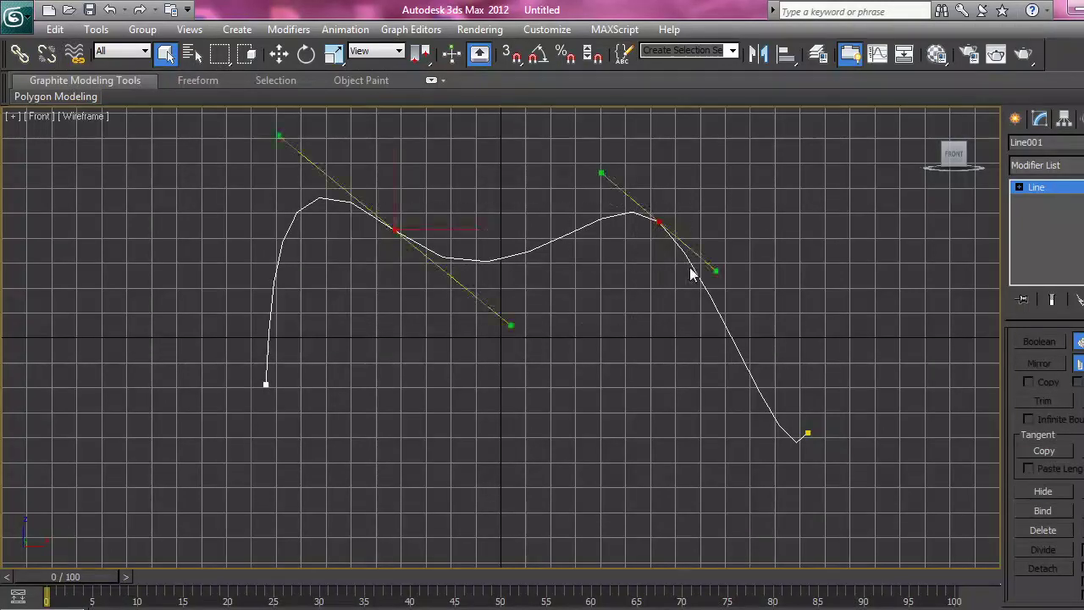
left_click(548, 219)
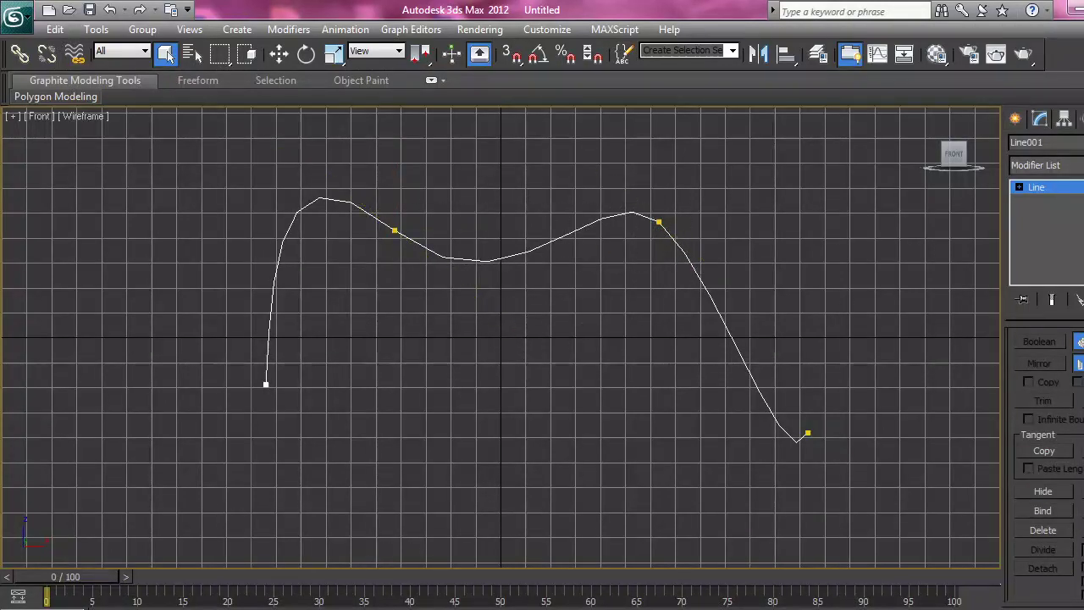
scroll(1046, 458, "up", 5)
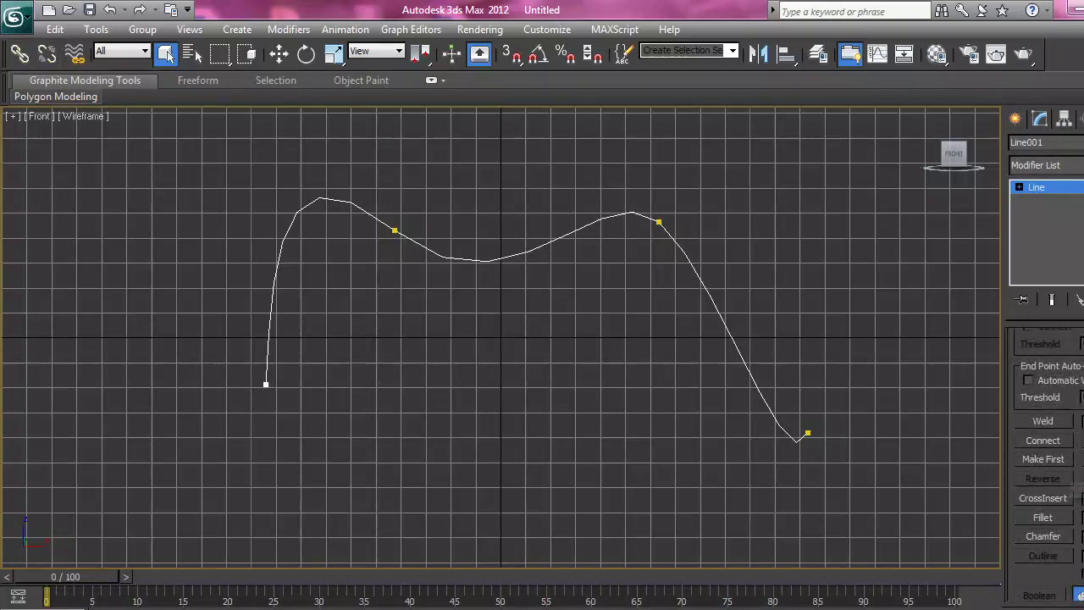
left_click(506, 258)
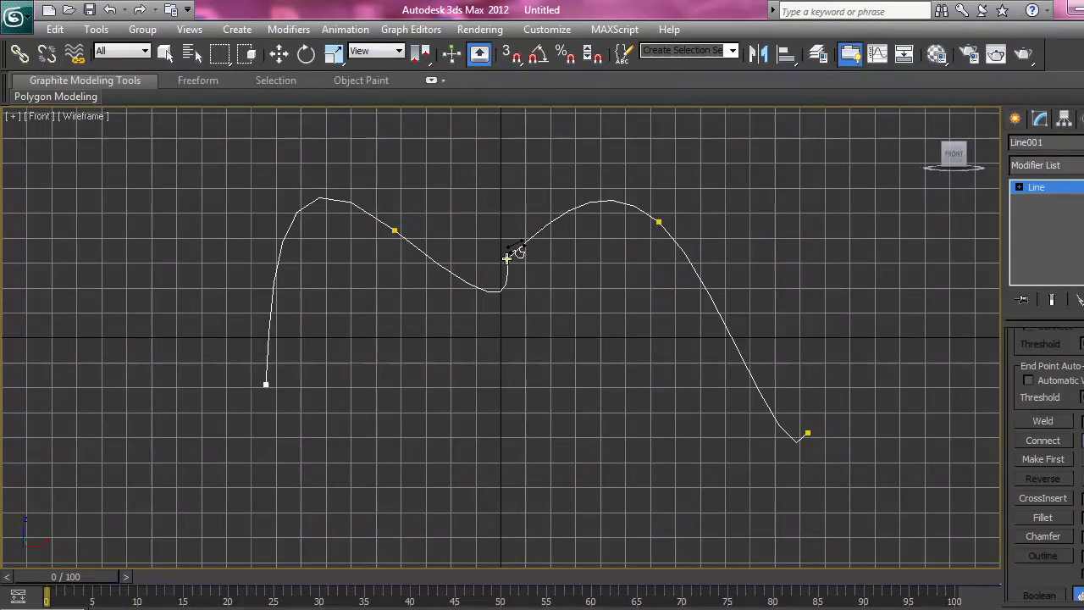
left_click(601, 322)
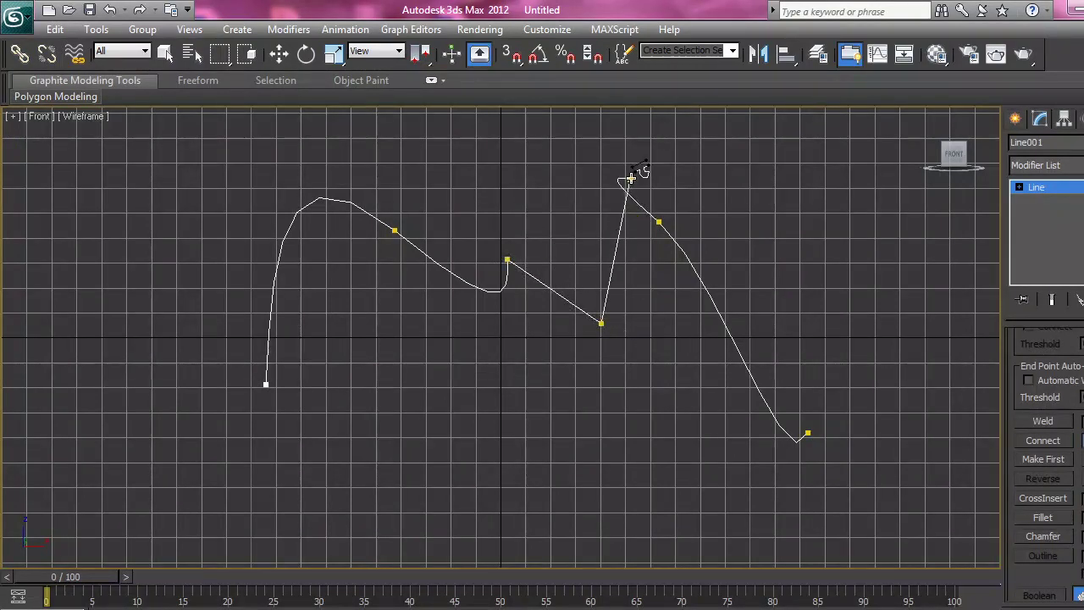
left_click(588, 212)
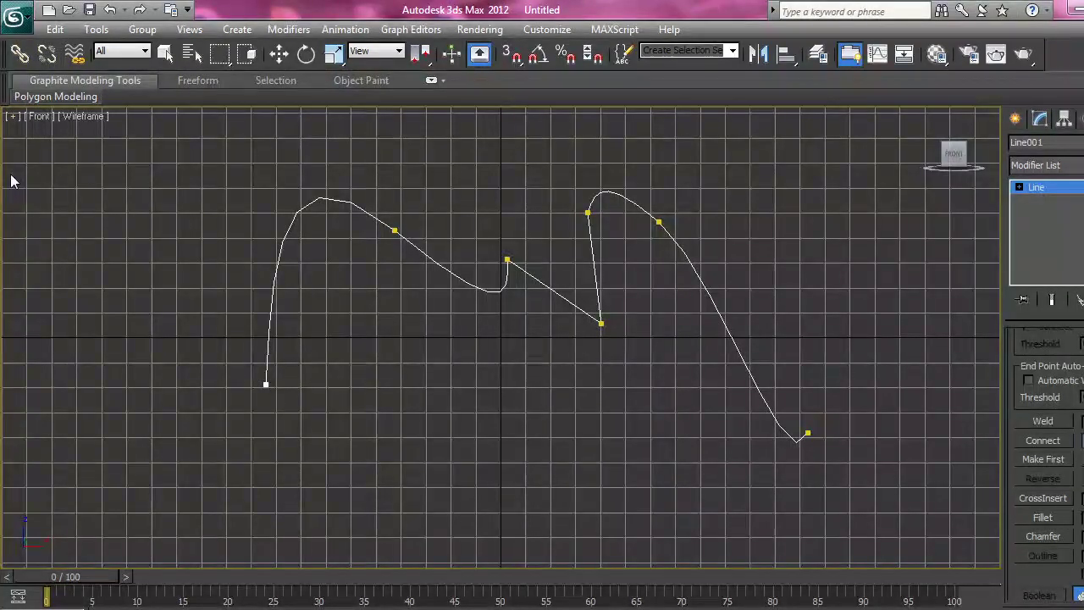
Restore the four-viewport layout and delete all vertices of the line.
left_click(12, 116)
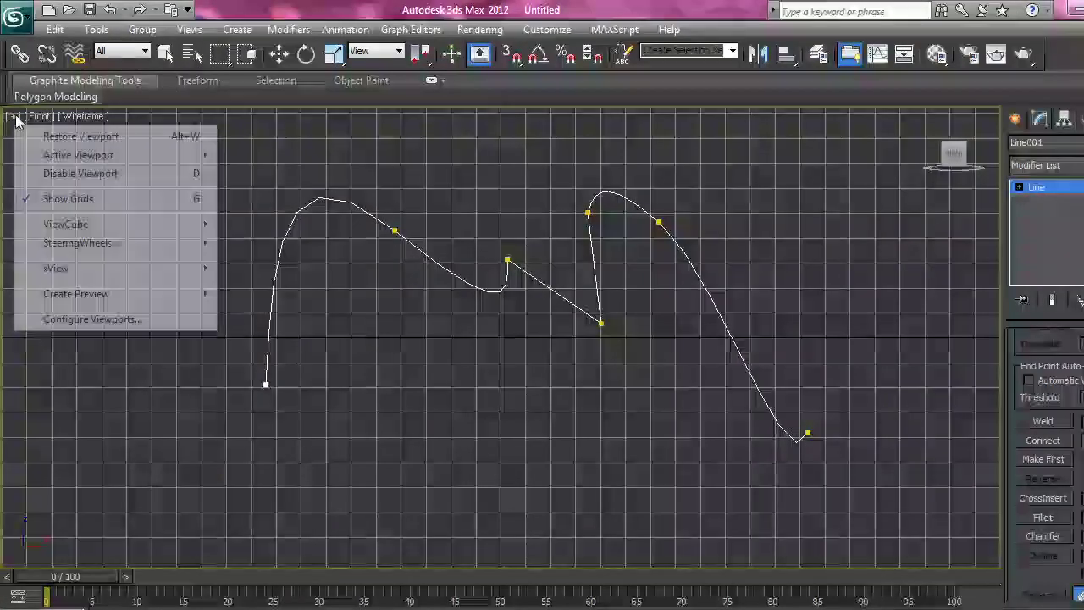
left_click(93, 139)
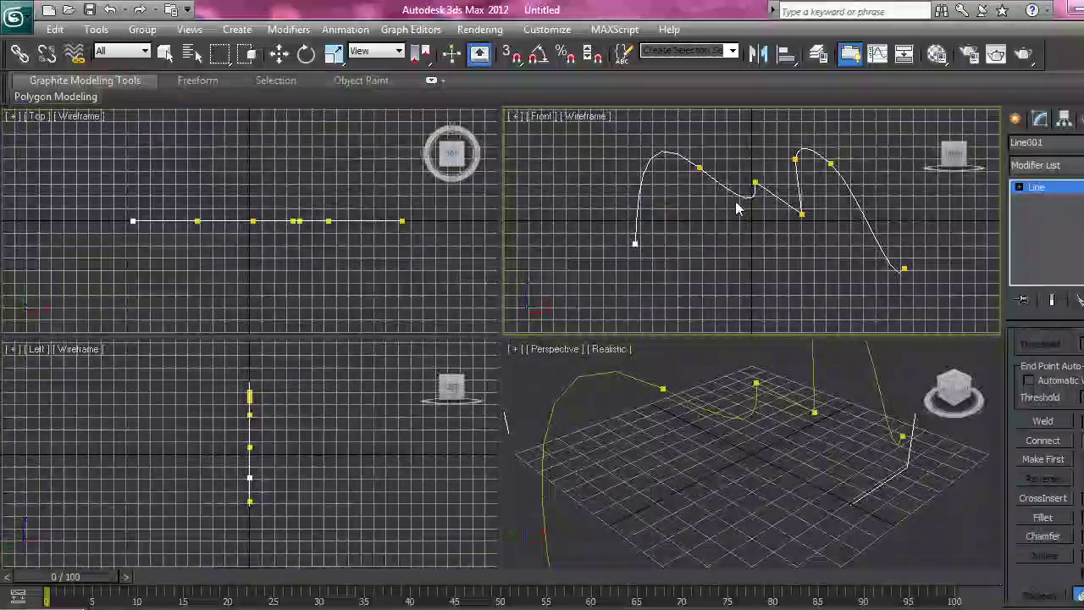
key("w")
key("ctrl+a")
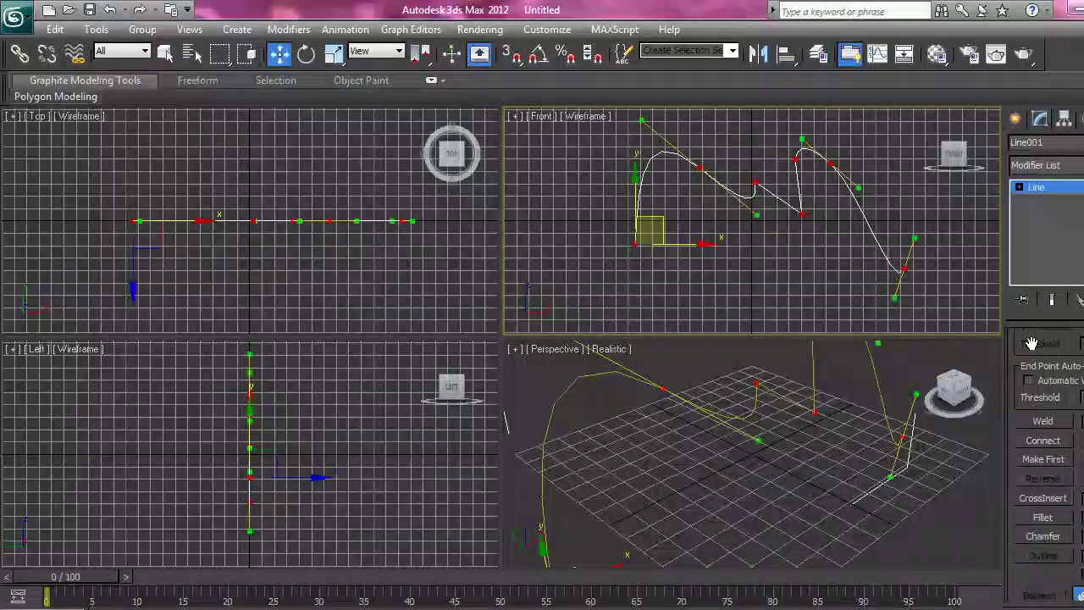
key("Delete")
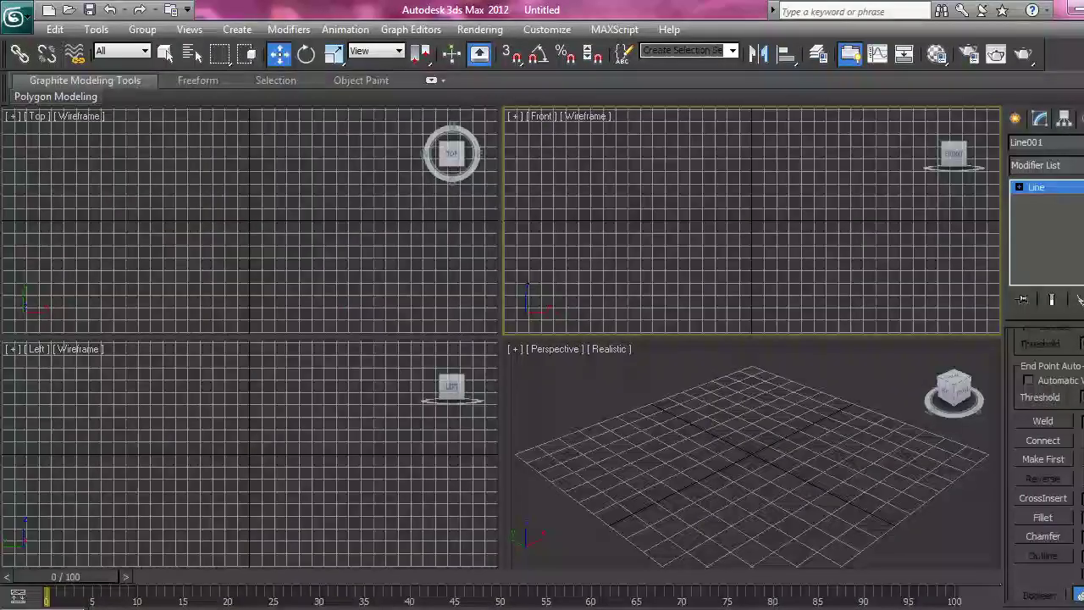
Leave vertex editing and delete the leftover empty line object from the scene.
left_click(1015, 119)
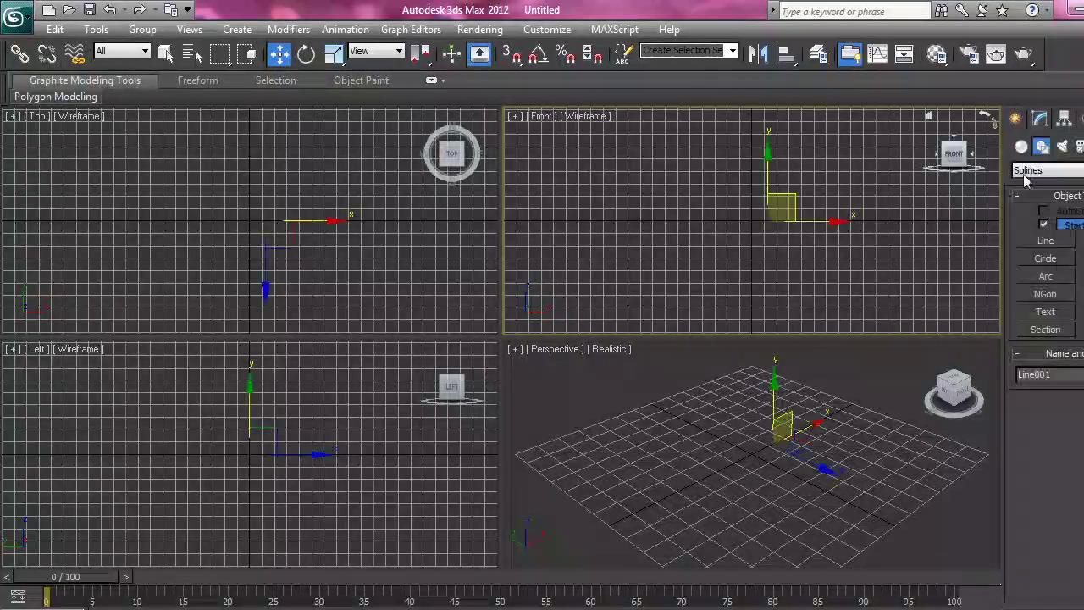
left_click(1055, 241)
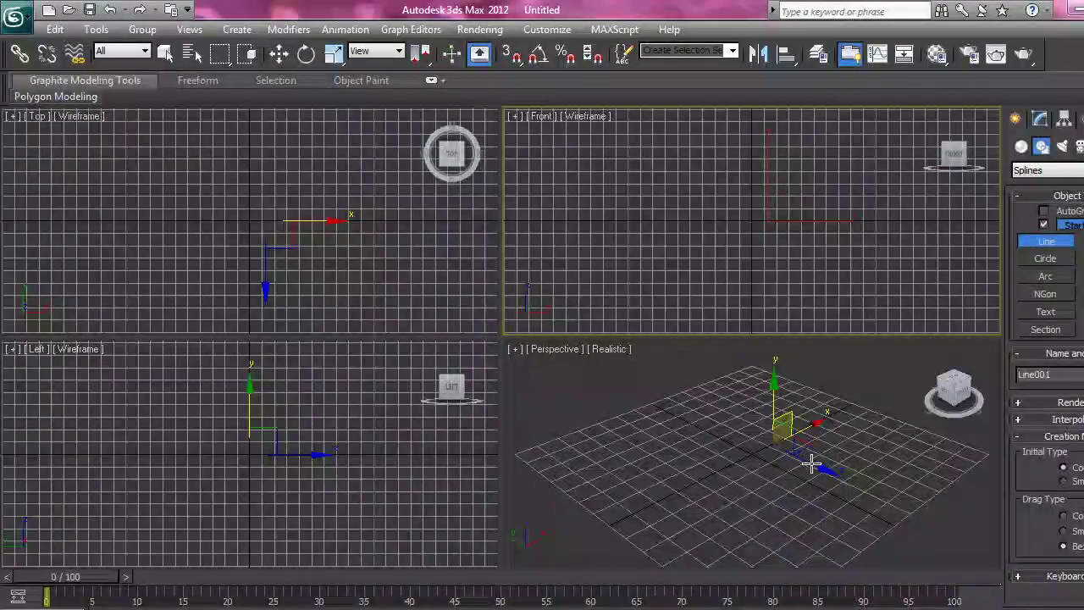
key("Delete")
Create two boxes side by side in the Perspective viewport: a small tall one and a wider, flatter one behind it.
left_click(1022, 147)
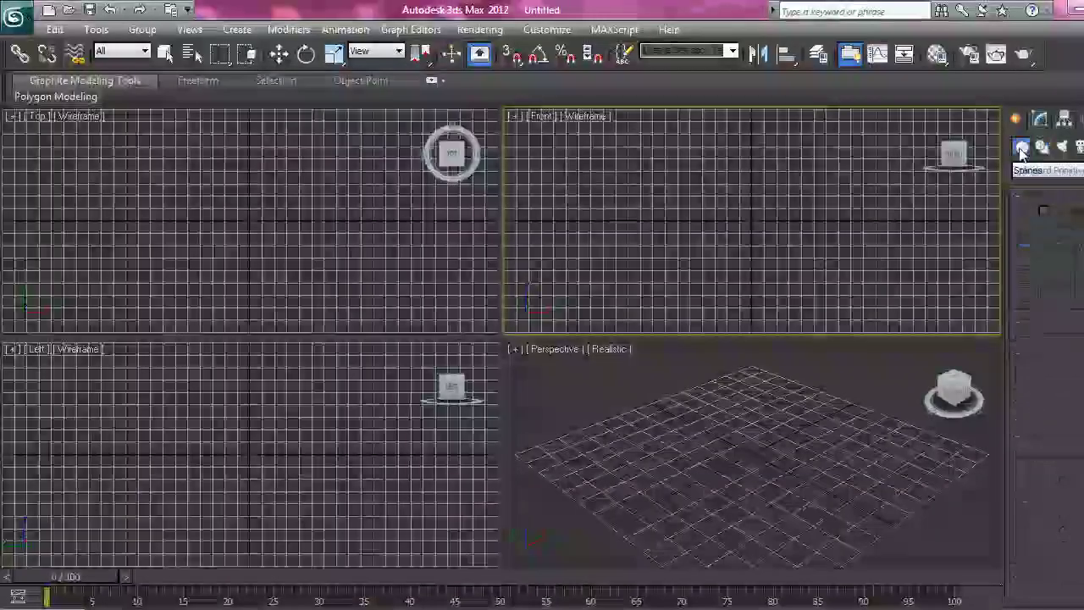
left_click(1046, 227)
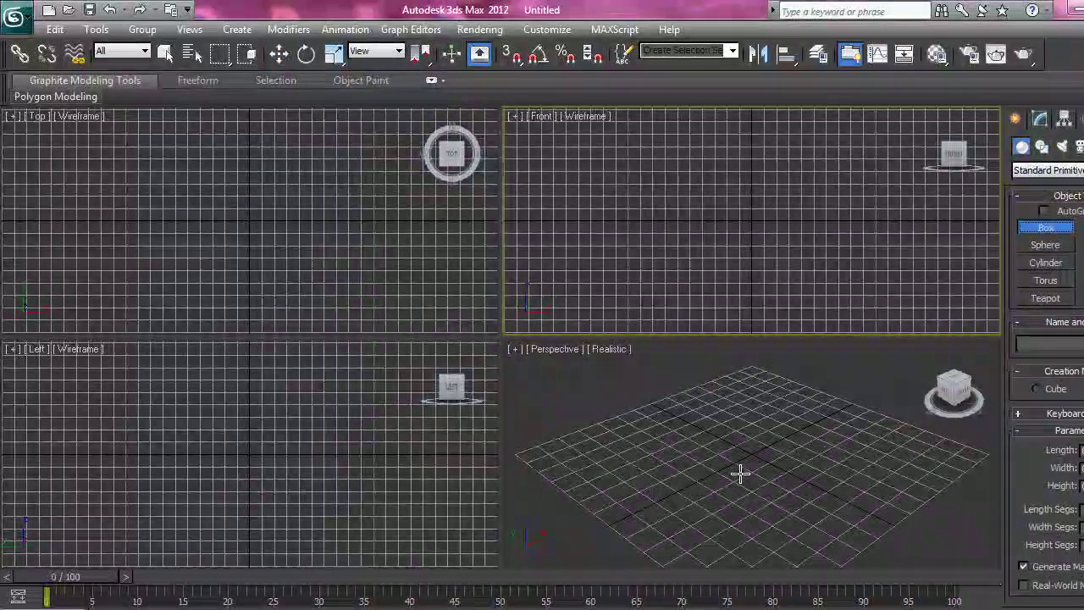
left_click_drag(741, 472, 668, 491)
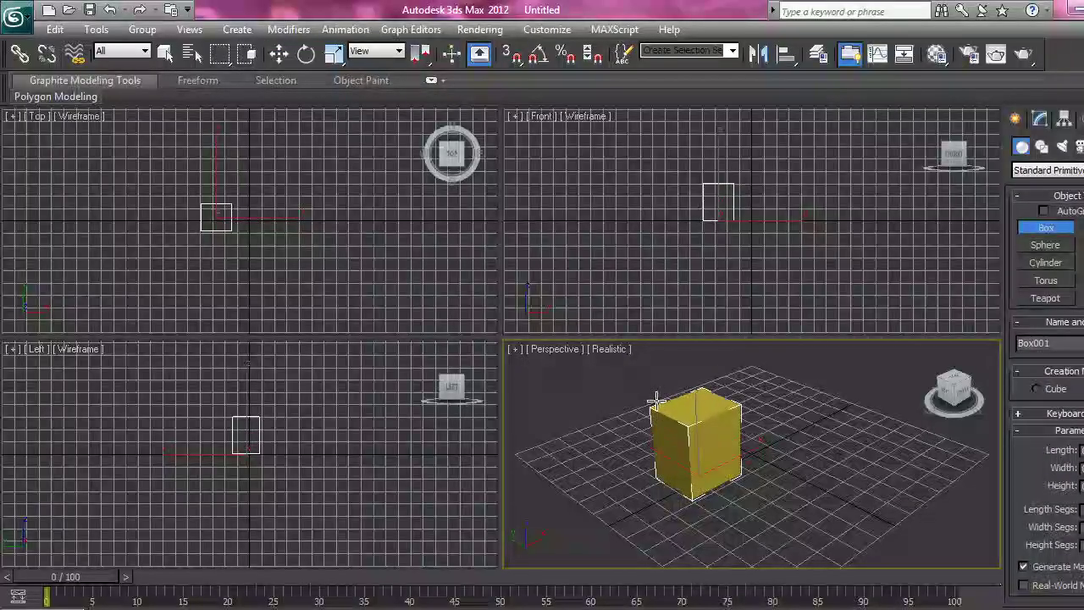
left_click(738, 479)
left_click_drag(715, 447, 726, 372)
left_click(733, 354)
Create a sphere in front of the two boxes in the Perspective viewport, and clear the selection with the Move tool active.
left_click(1046, 245)
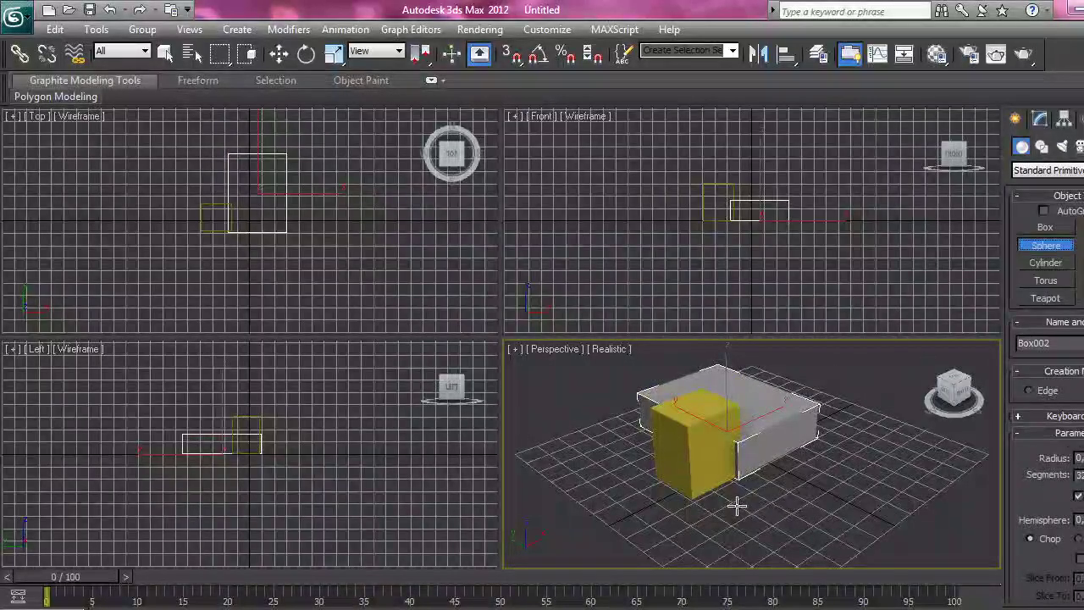
left_click_drag(734, 503, 739, 442)
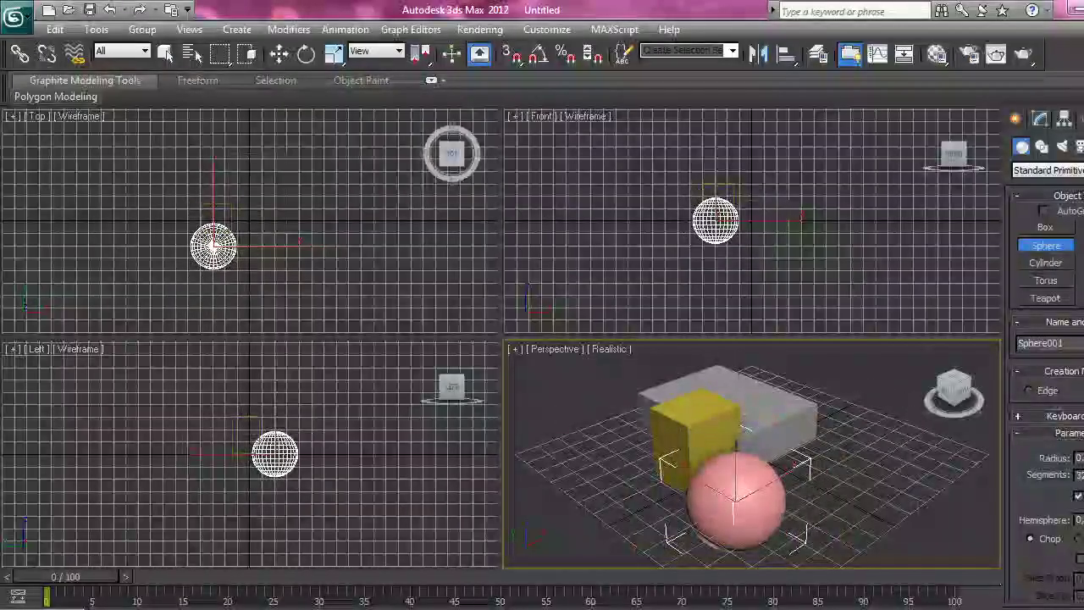
key("w")
left_click_drag(578, 393, 882, 545)
left_click(780, 477)
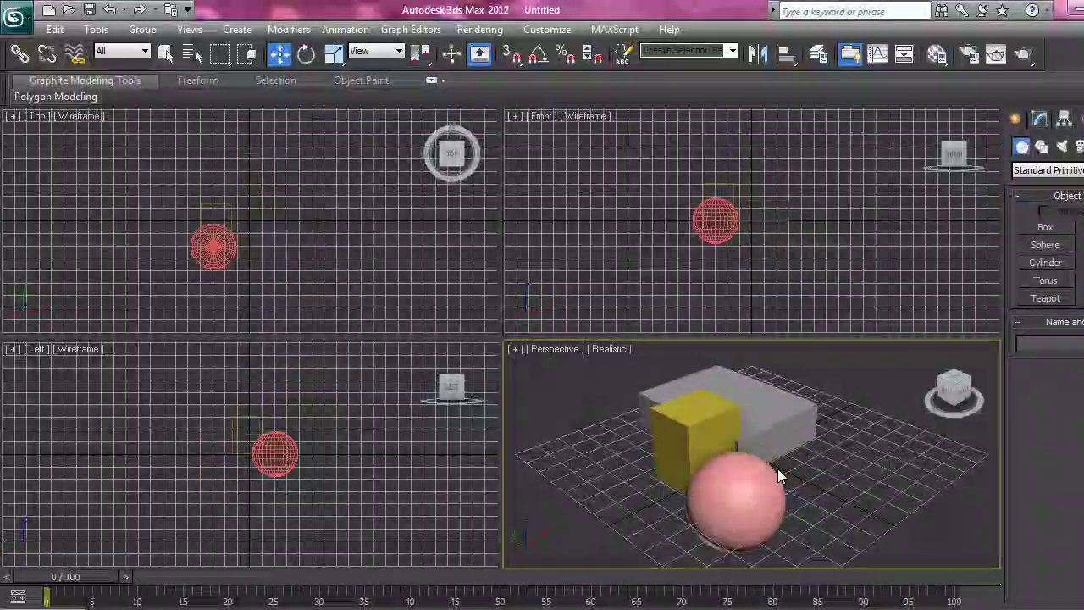
Group the two boxes and the sphere as Group001, and move the group forward and slightly upward in the Perspective viewport.
left_click(704, 446)
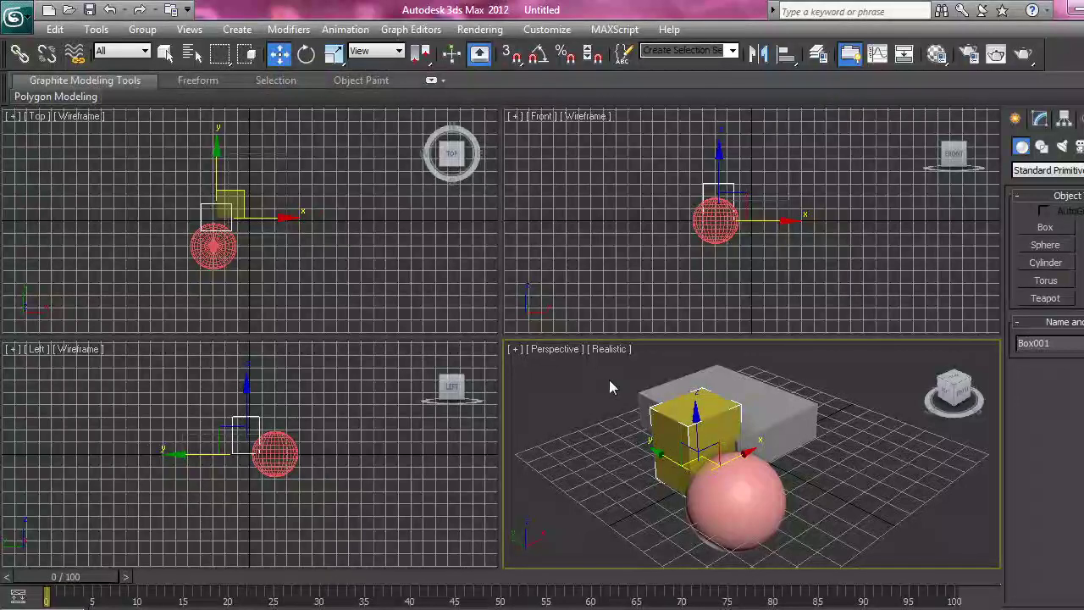
left_click_drag(600, 383, 872, 571)
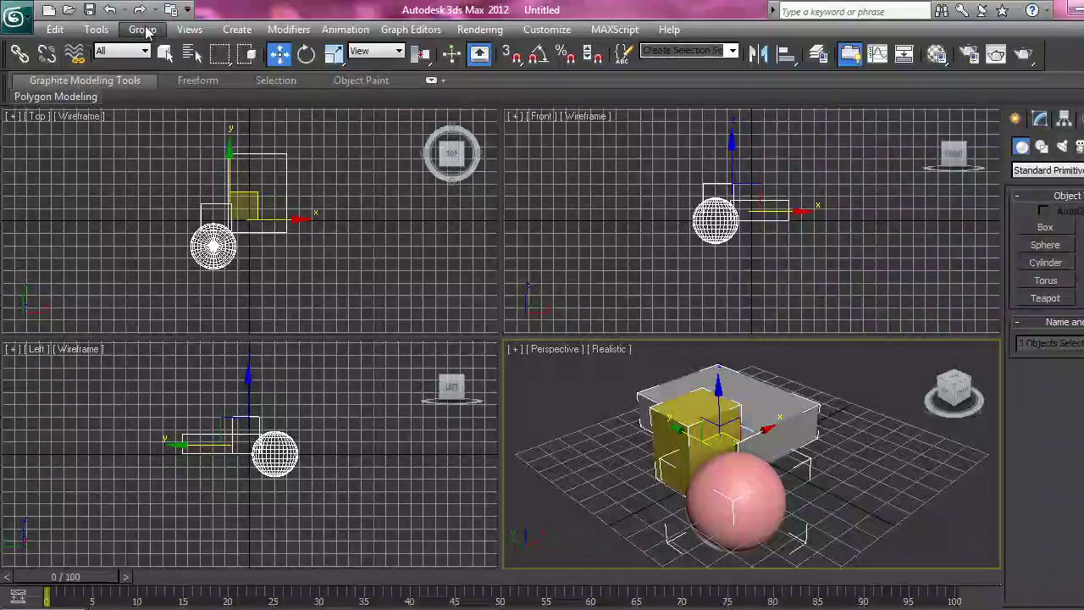
left_click(143, 29)
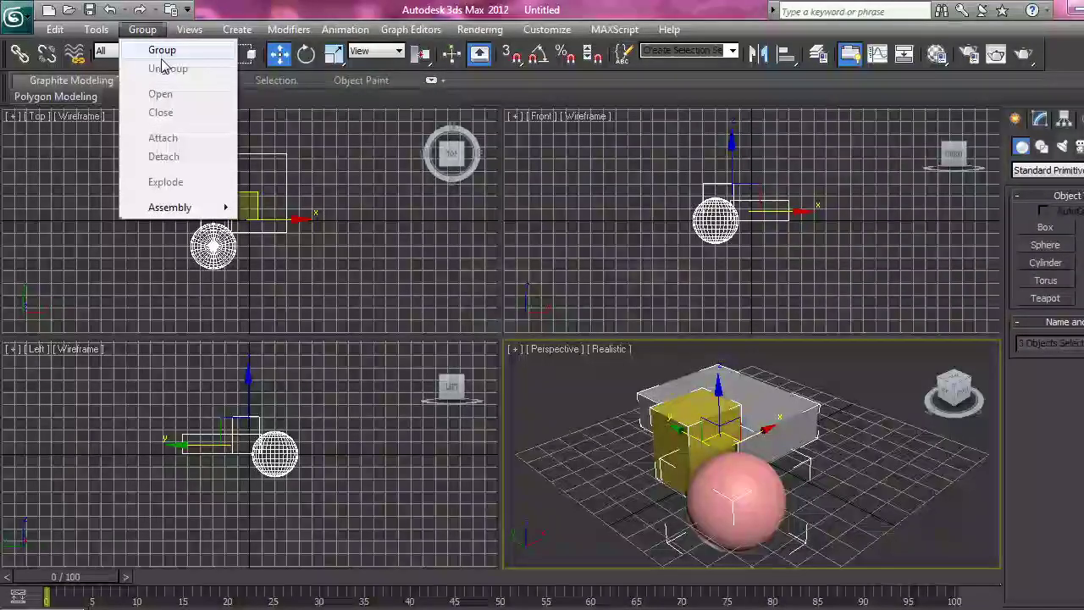
left_click(160, 48)
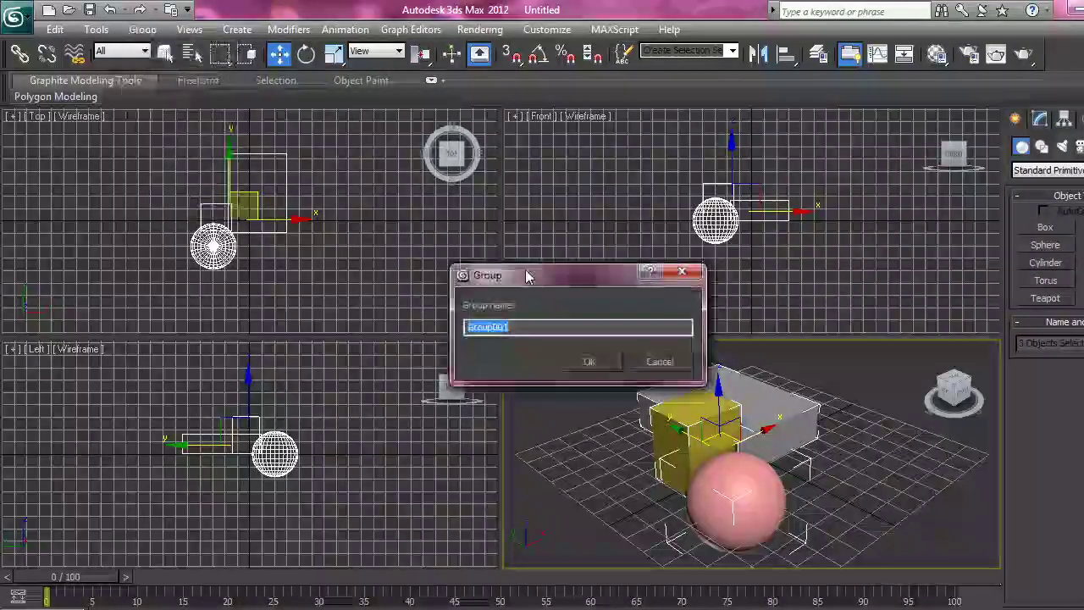
left_click(593, 364)
left_click_drag(758, 495, 740, 367)
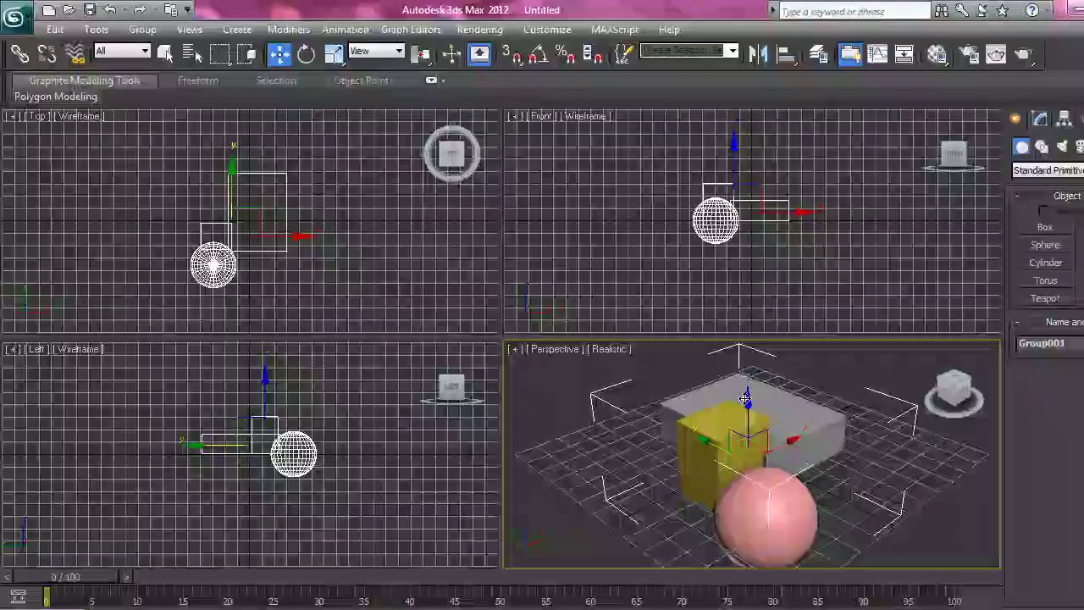
mouse_move(749, 426)
left_mouse_down()
mouse_move(750, 445)
mouse_move(755, 387)
mouse_move(754, 415)
mouse_move(753, 400)
mouse_move(727, 428)
mouse_move(741, 436)
left_mouse_up()
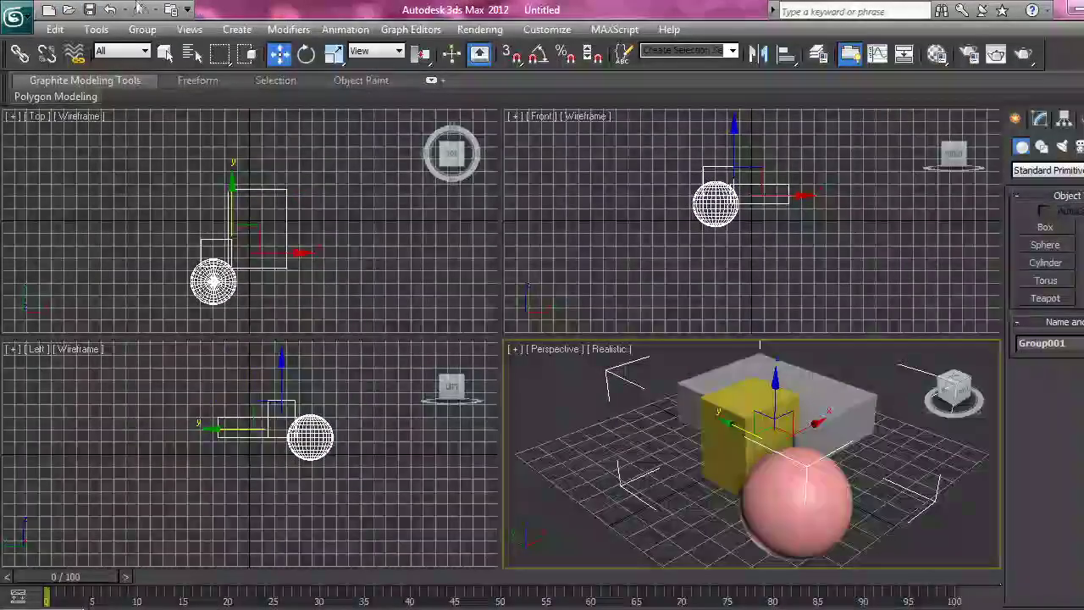
Freeze the grouped boxes and sphere, unfreeze all objects again, and reselect the group.
right_click(774, 410)
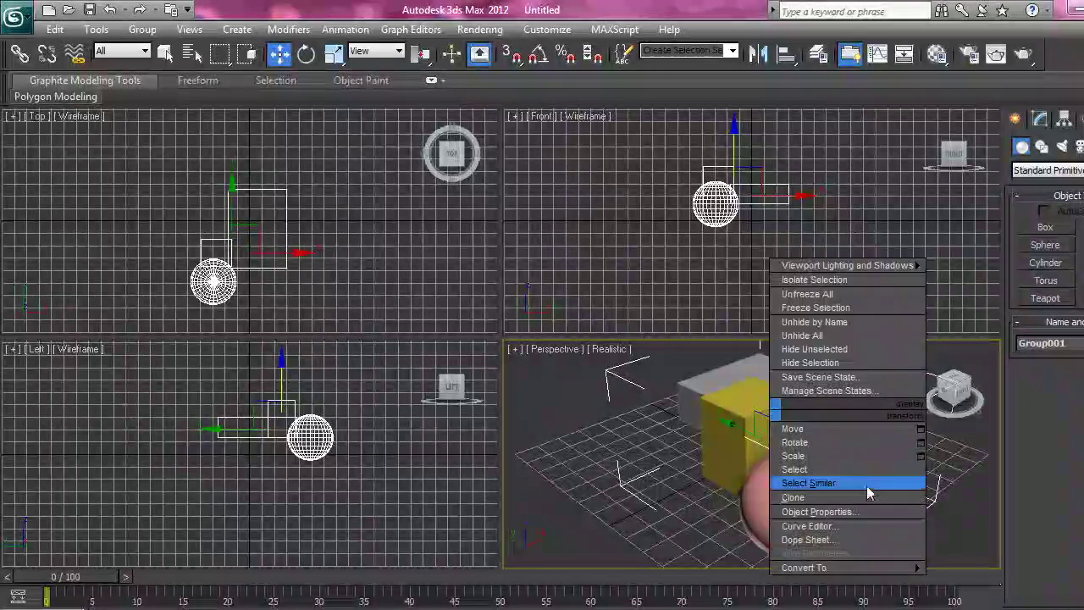
left_click(878, 308)
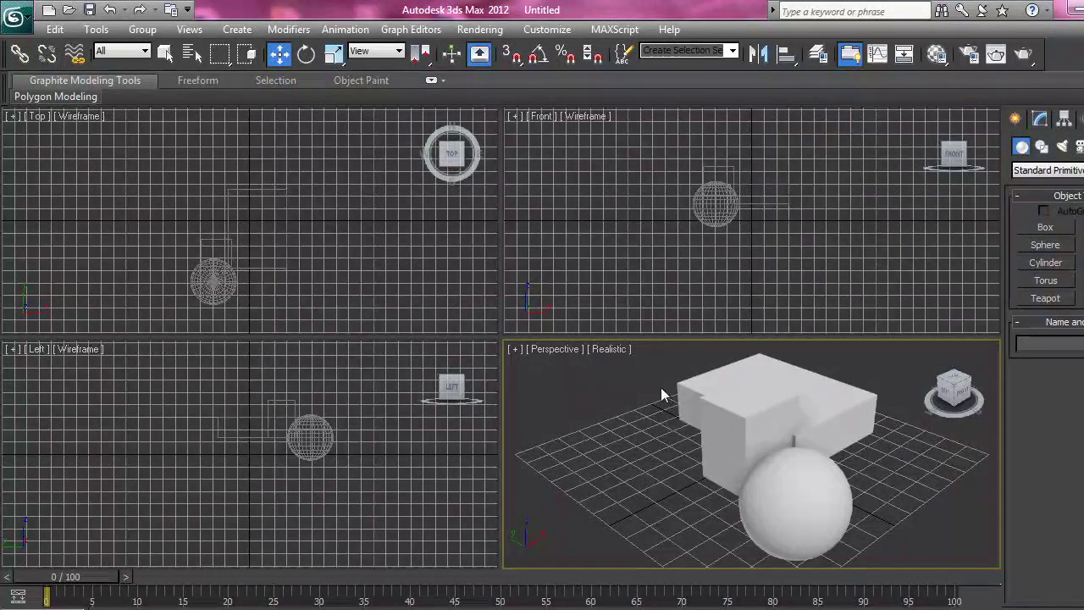
right_click(727, 417)
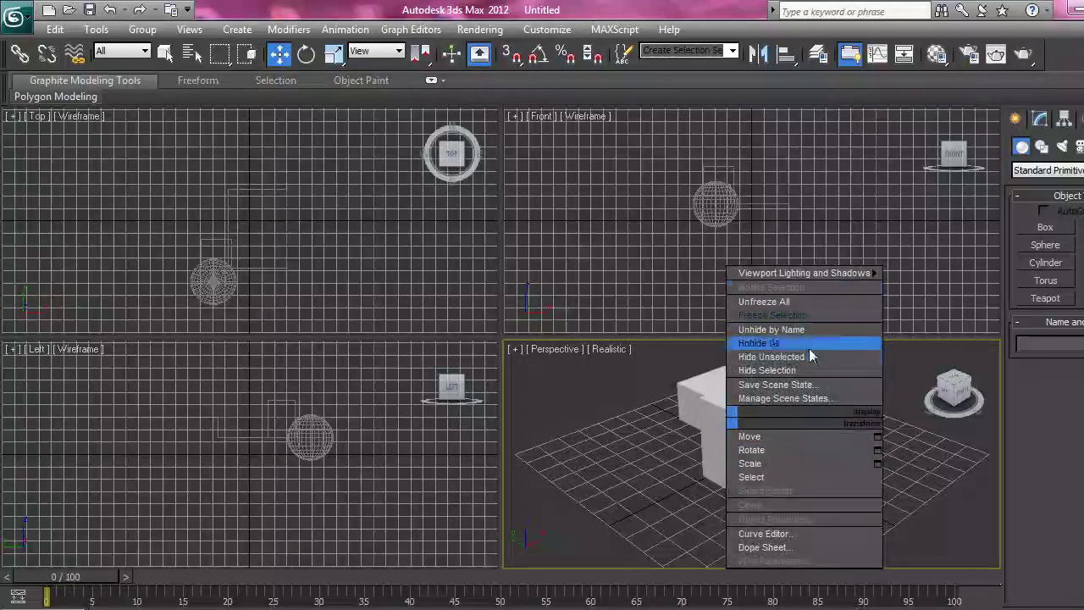
left_click(834, 303)
left_click(714, 384)
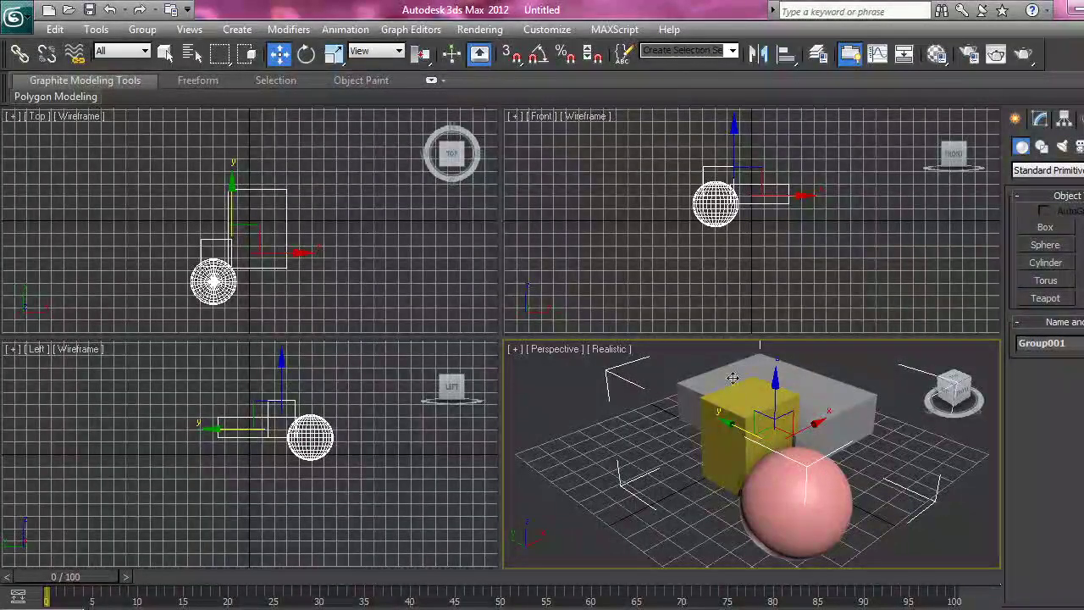
Move the group back along the Y axis, and delete the whole group from the scene.
left_click_drag(736, 396, 684, 394)
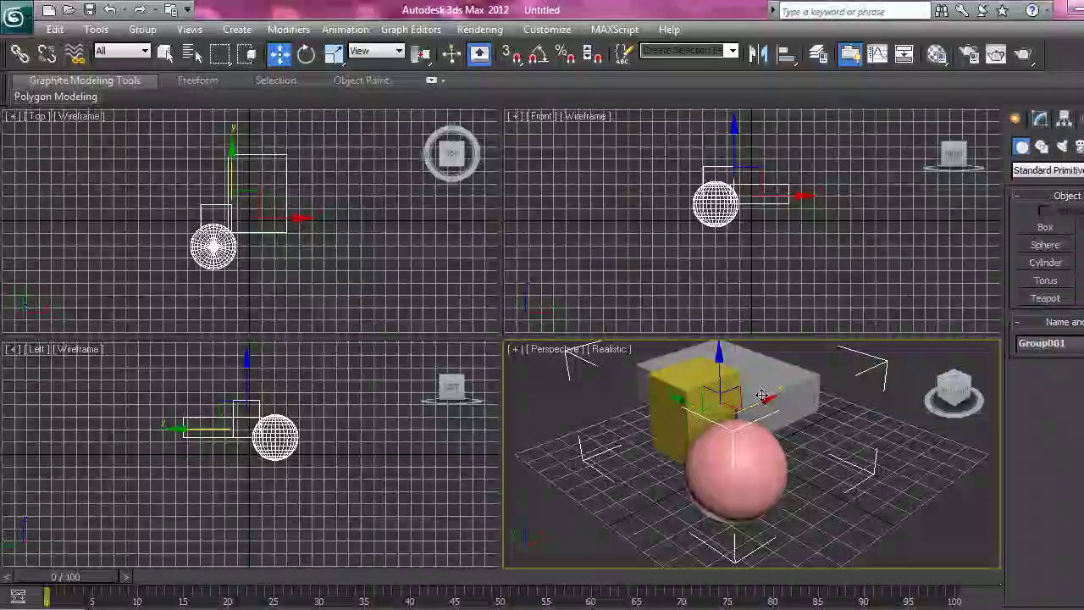
left_click(864, 505)
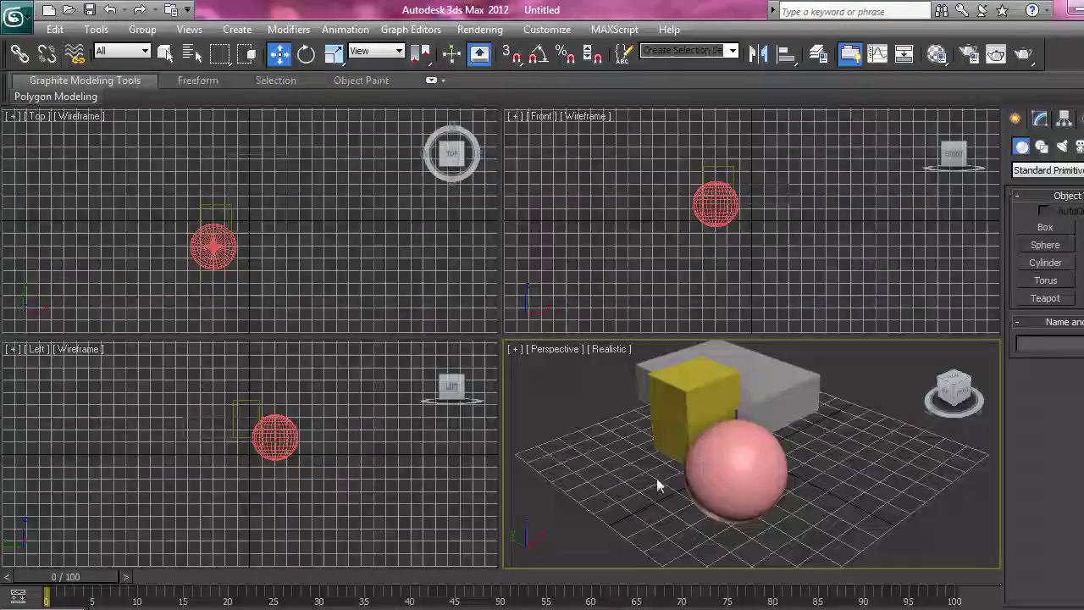
left_click_drag(728, 493, 820, 560)
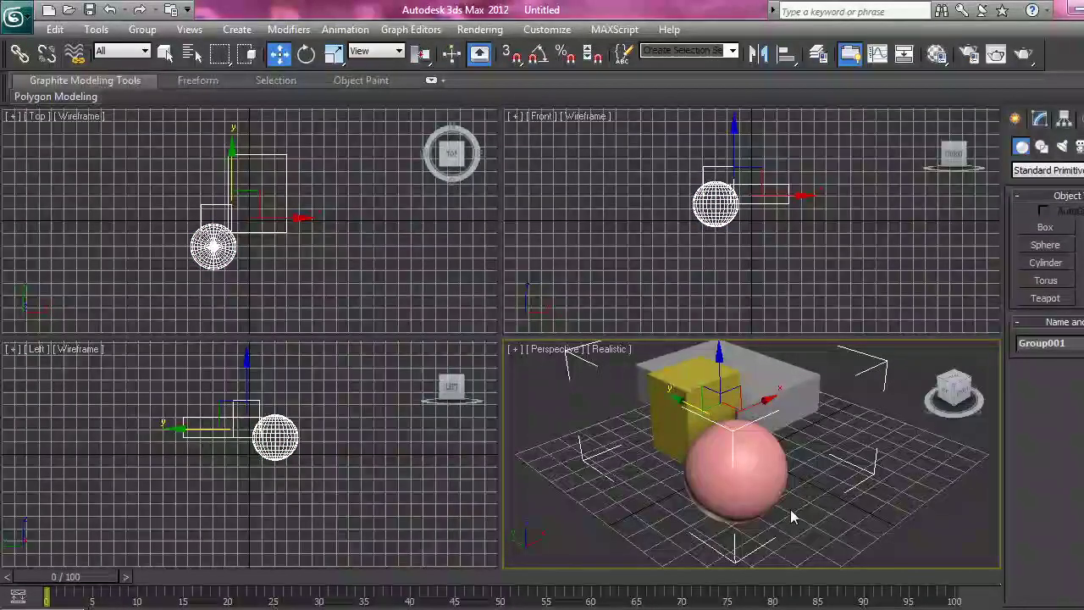
key("Delete")
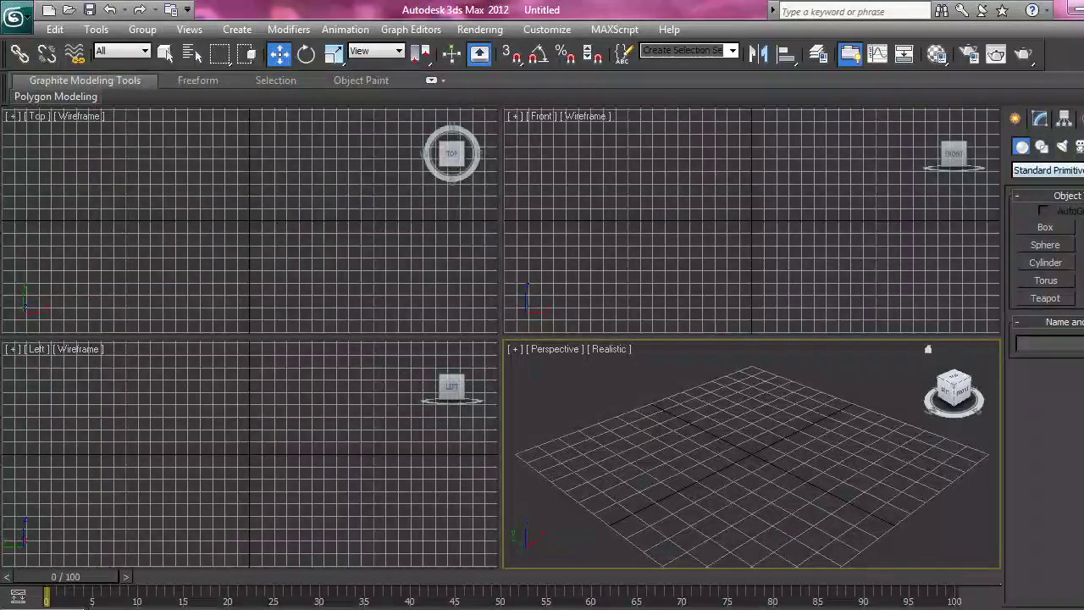
Look through the Compound Objects tools and the other geometry categories, and return to Standard Primitives.
left_click(1047, 170)
left_click(1047, 208)
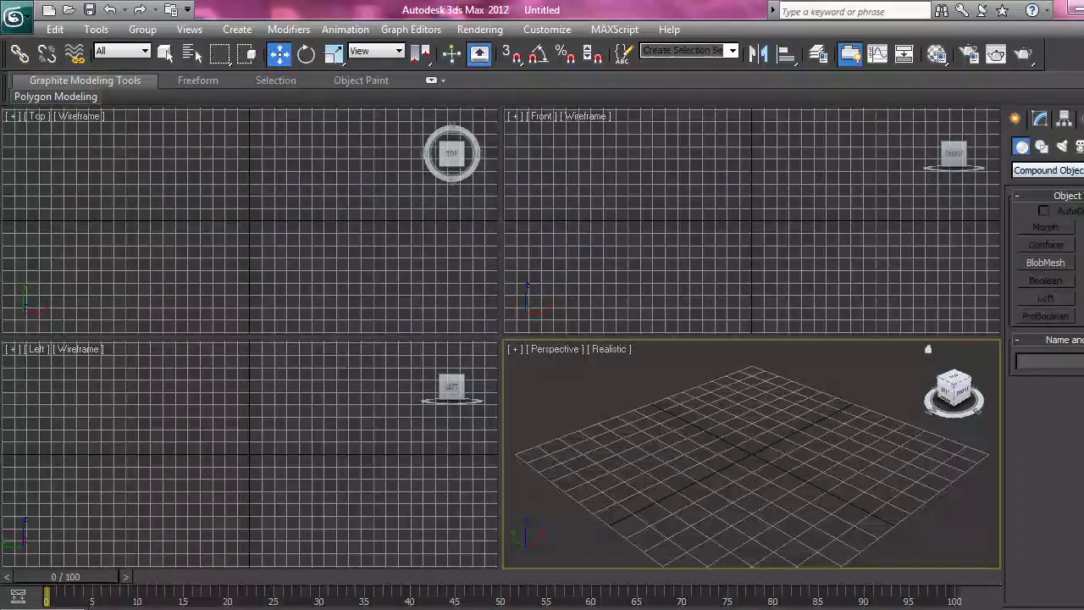
left_click(1068, 170)
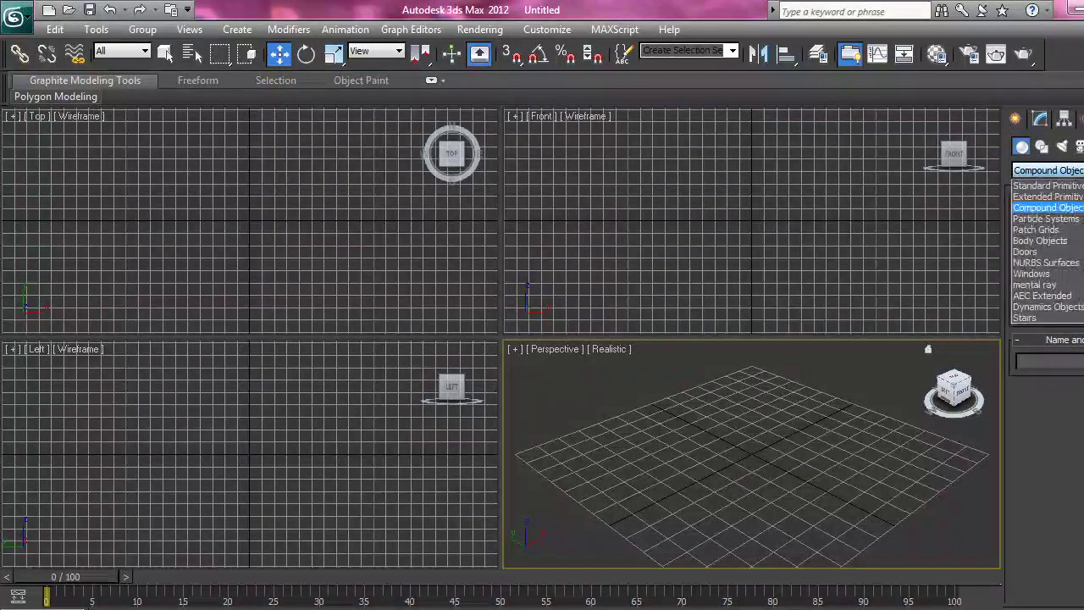
left_click(1048, 186)
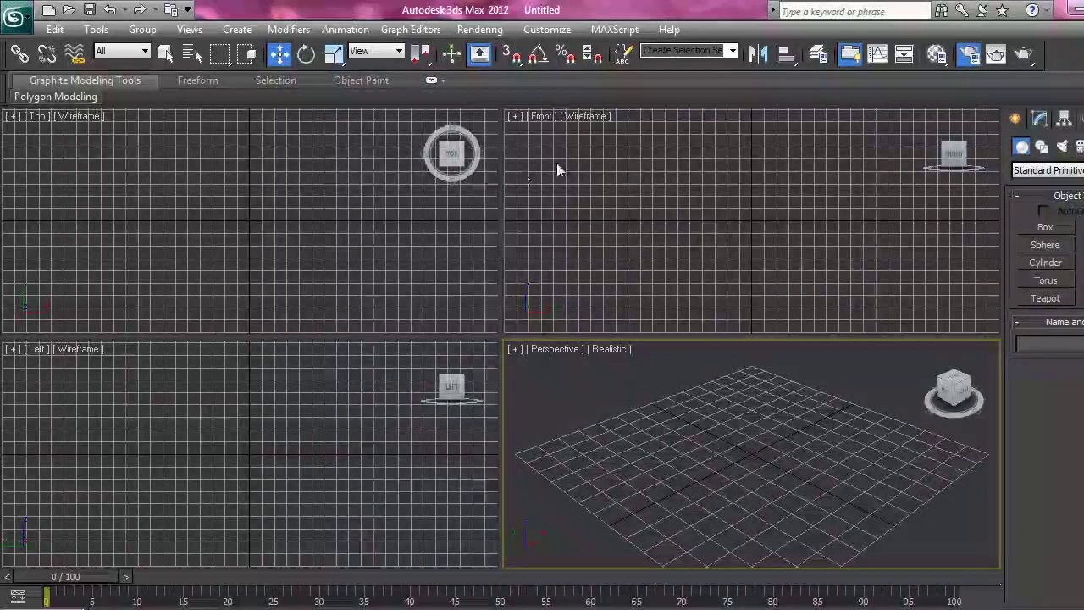
Examine the common render parameters and the Assign Renderer settings in Render Setup, and close the dialog.
key("F10")
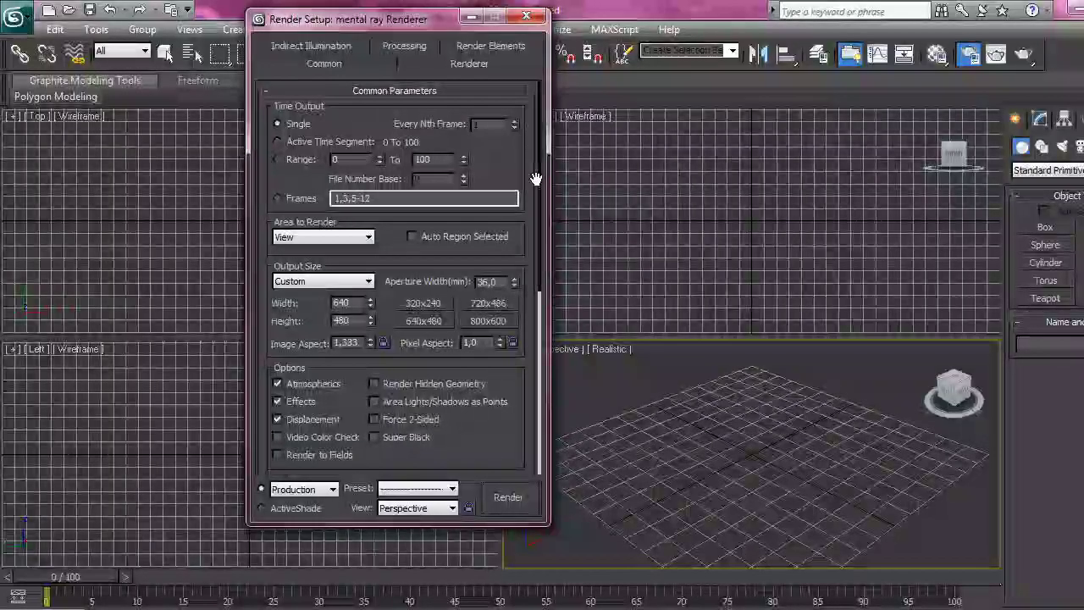
left_click_drag(540, 178, 538, 419)
left_click(413, 464)
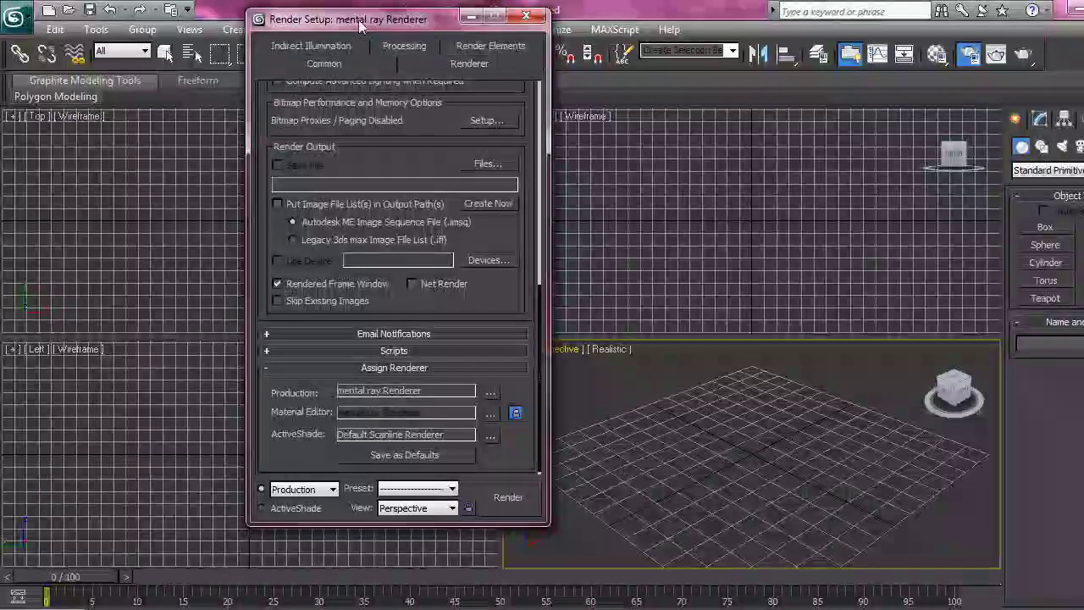
left_click(526, 15)
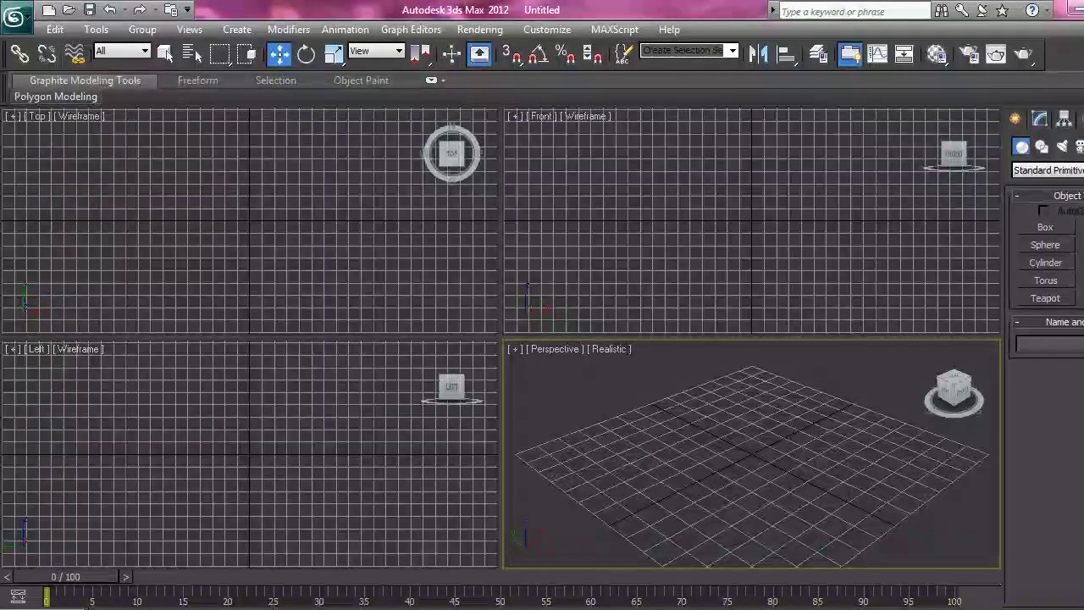
Open the recent scene file scene 1.max without saving changes to the untitled scene.
left_click(14, 17)
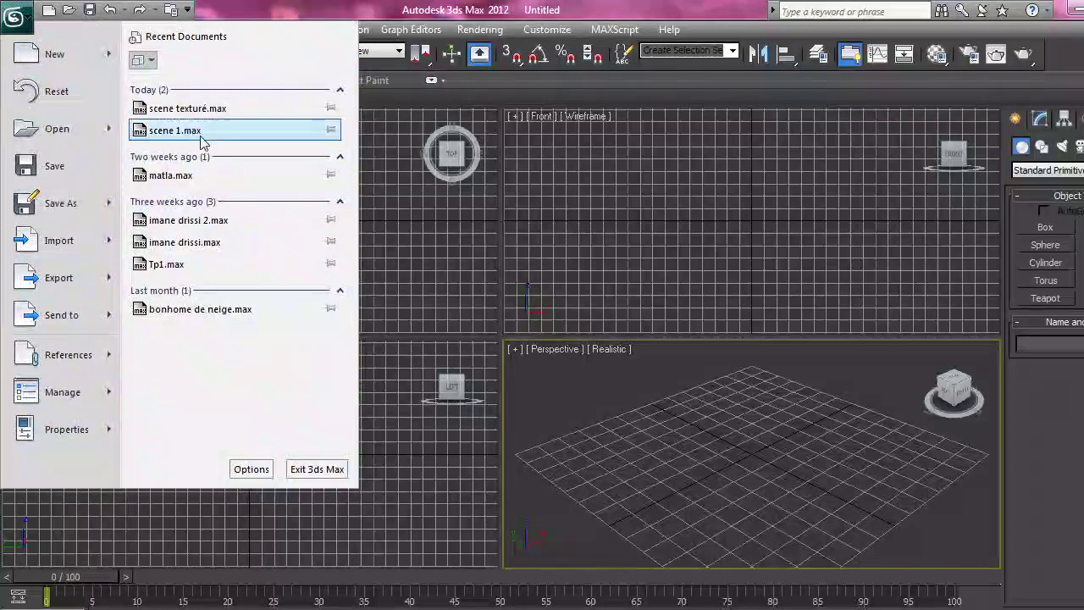
left_click(161, 138)
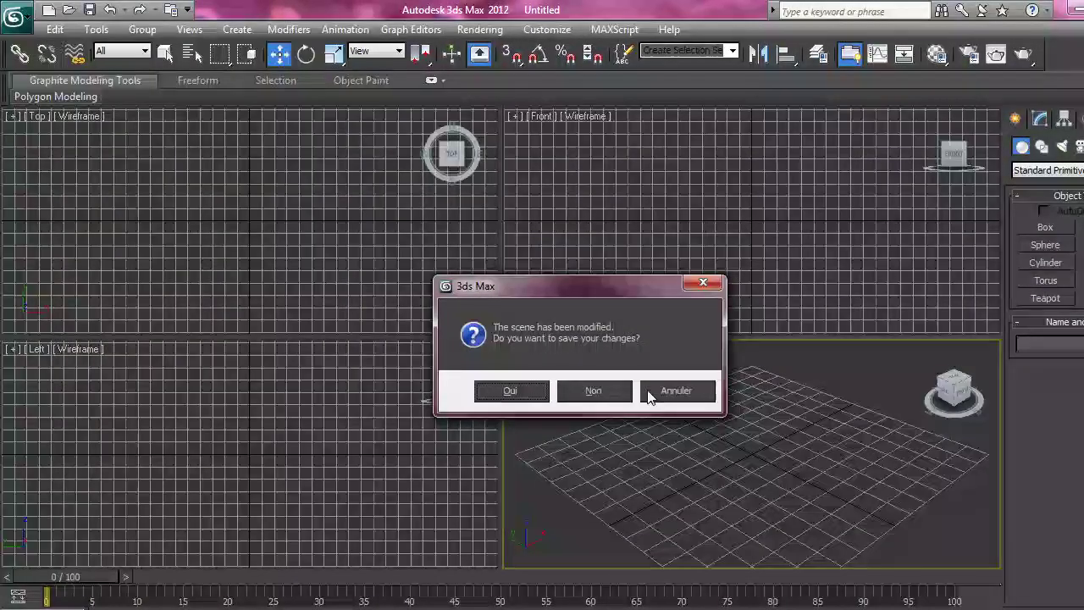
left_click(583, 390)
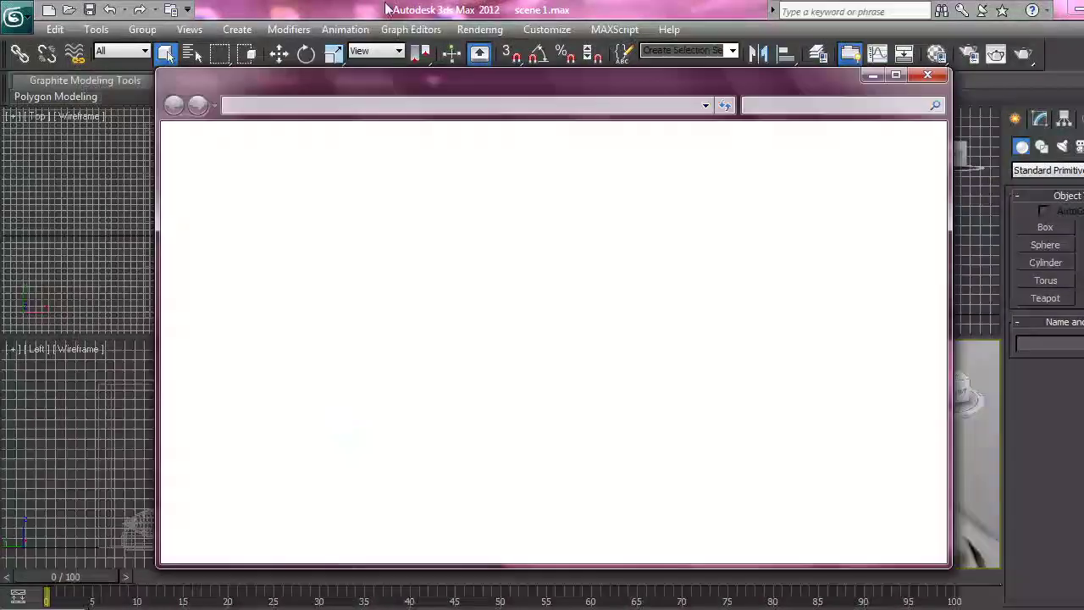
Switch to the file explorer, browse the Bureau folder, and view bedroom image 1 zoomed in.
left_click(219, 218)
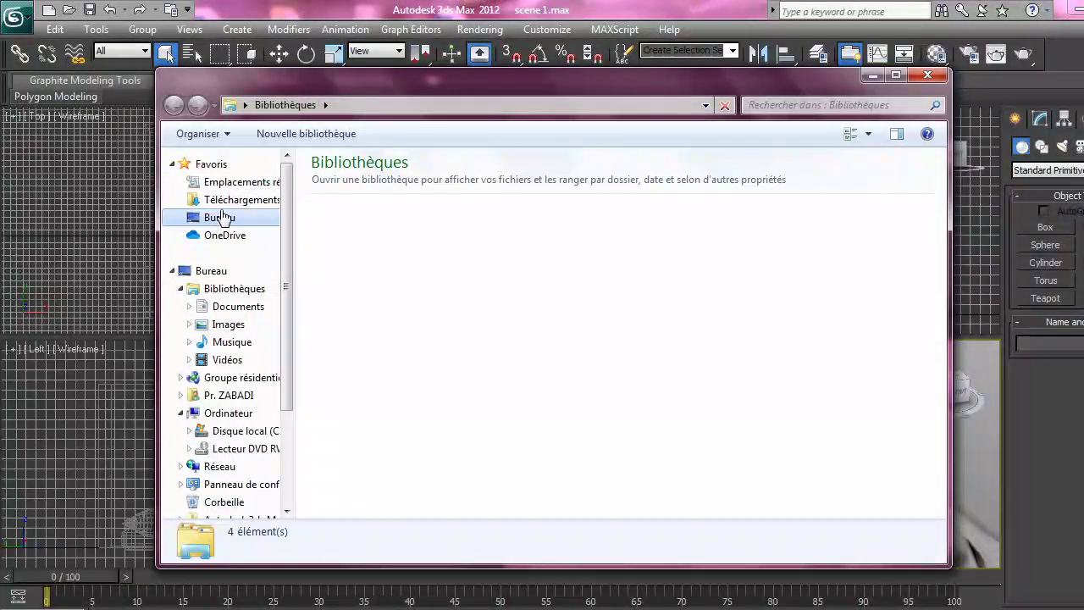
scroll(885, 313, "down", 5)
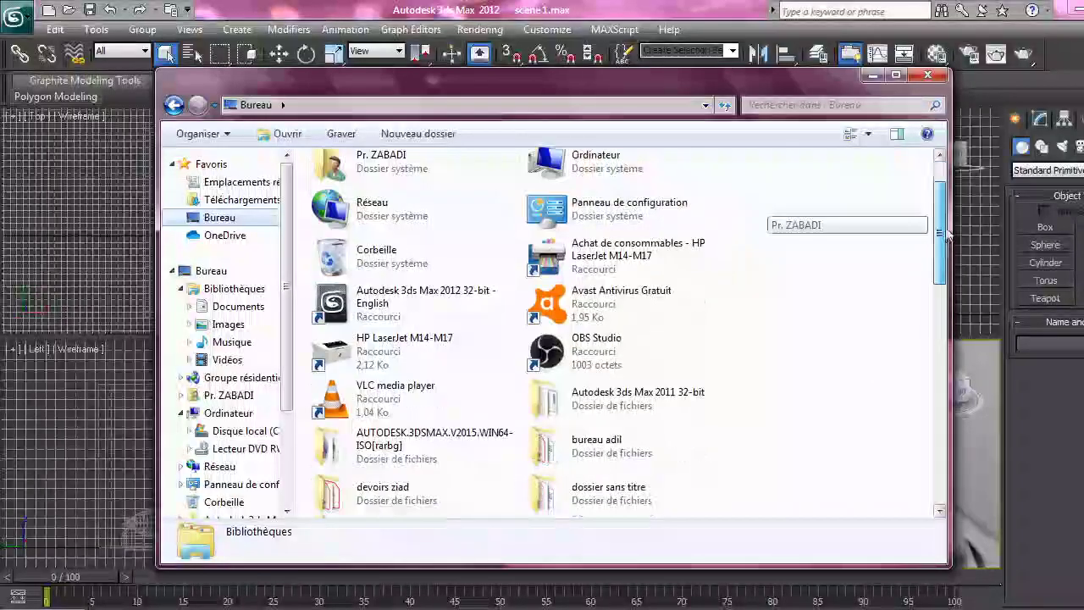
left_click(627, 178)
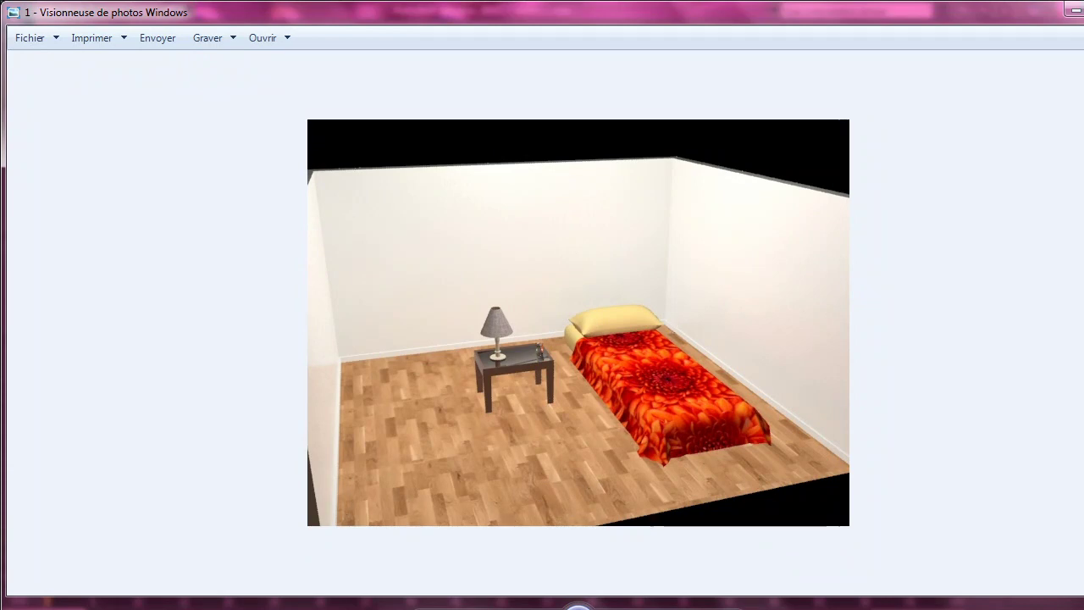
left_click(438, 609)
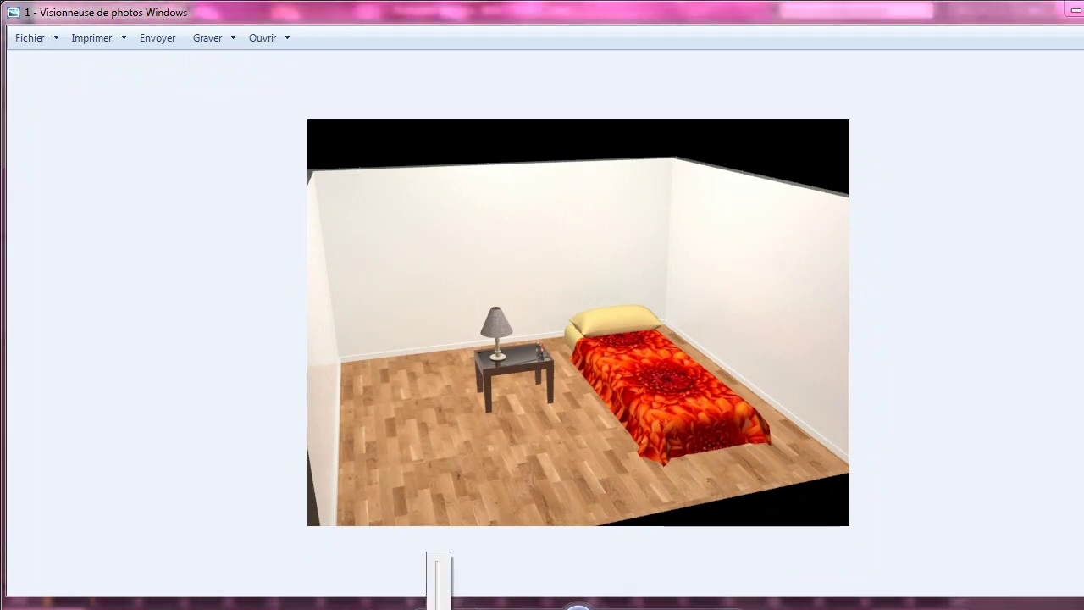
mouse_move(434, 609)
left_mouse_down()
mouse_move(433, 587)
mouse_move(432, 603)
left_mouse_up()
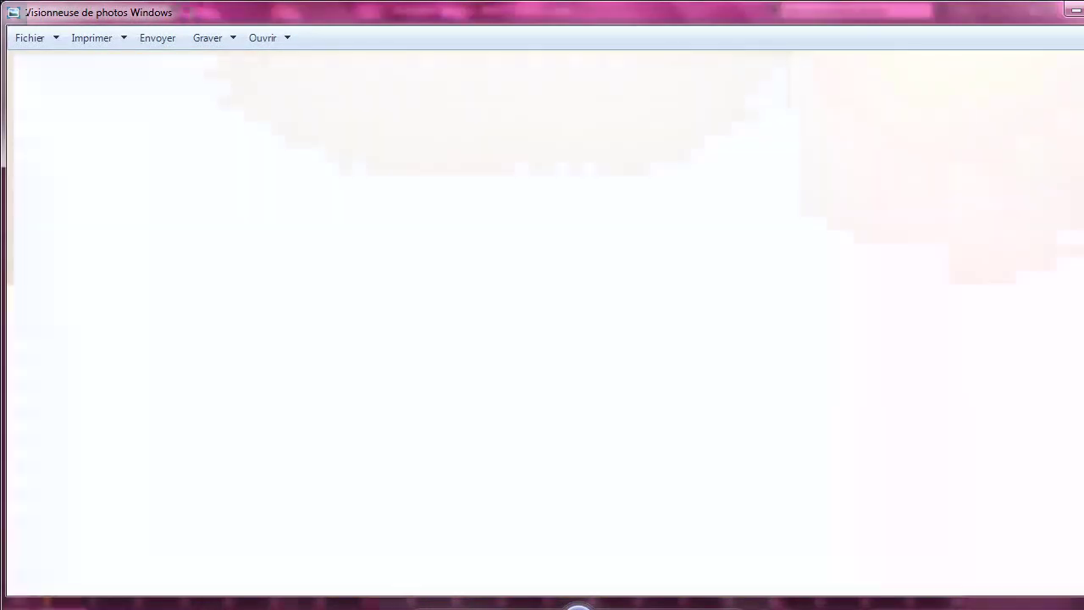
View bedroom images 3 and 4 from the Bureau folder, and close the folder window to return to 3ds Max.
double_click(587, 282)
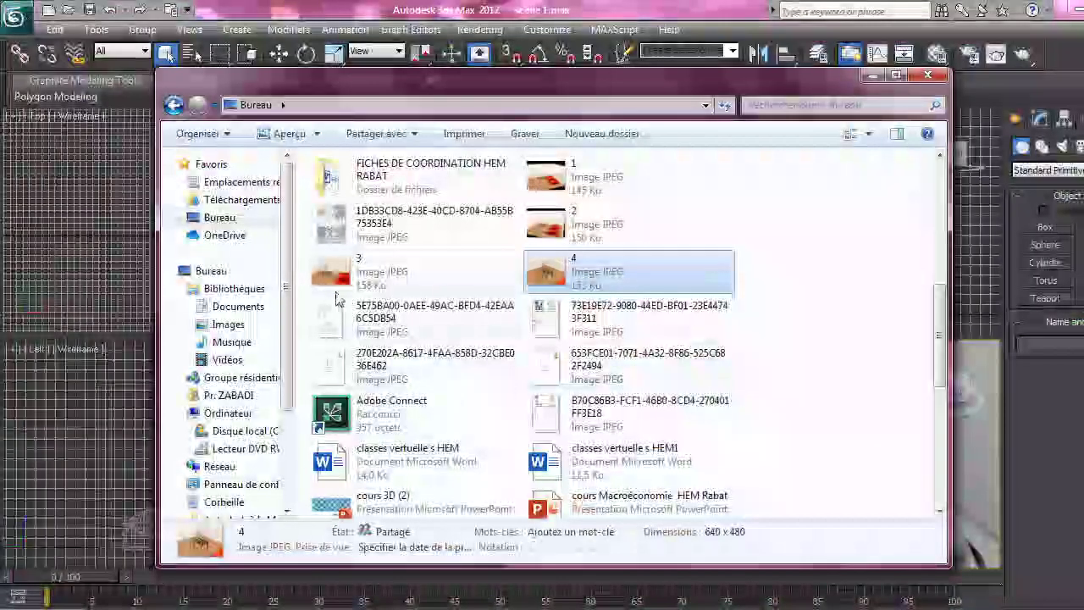
key("Left")
key("Return")
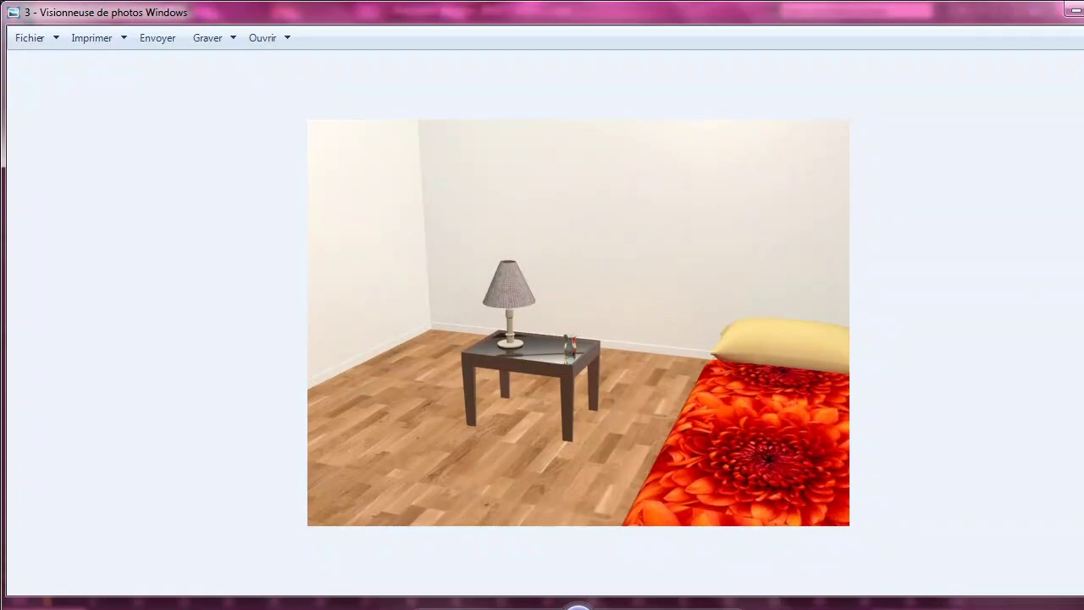
key("alt+F4")
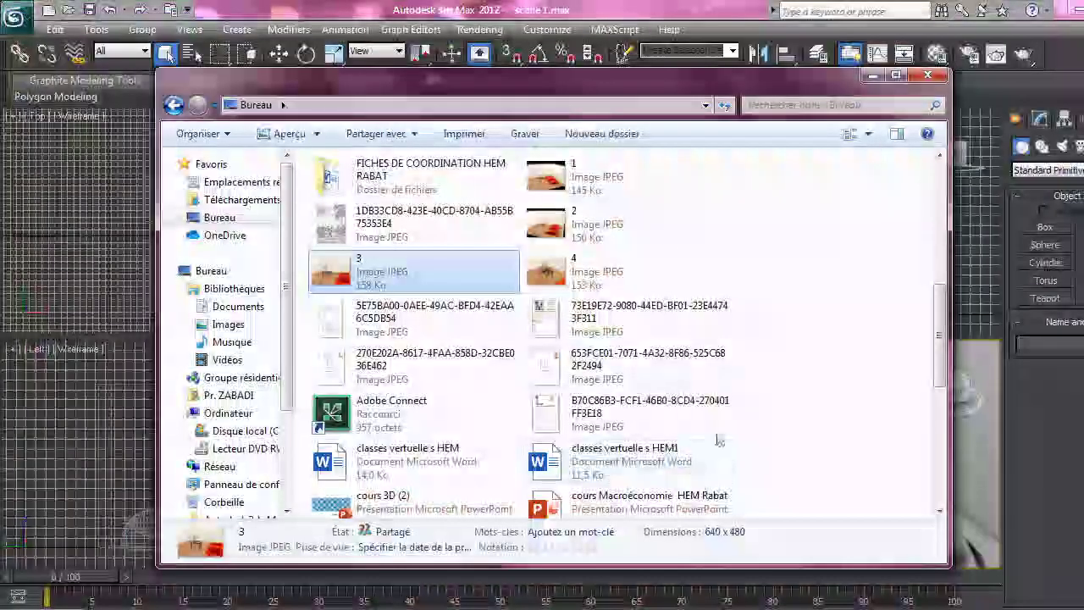
double_click(547, 269)
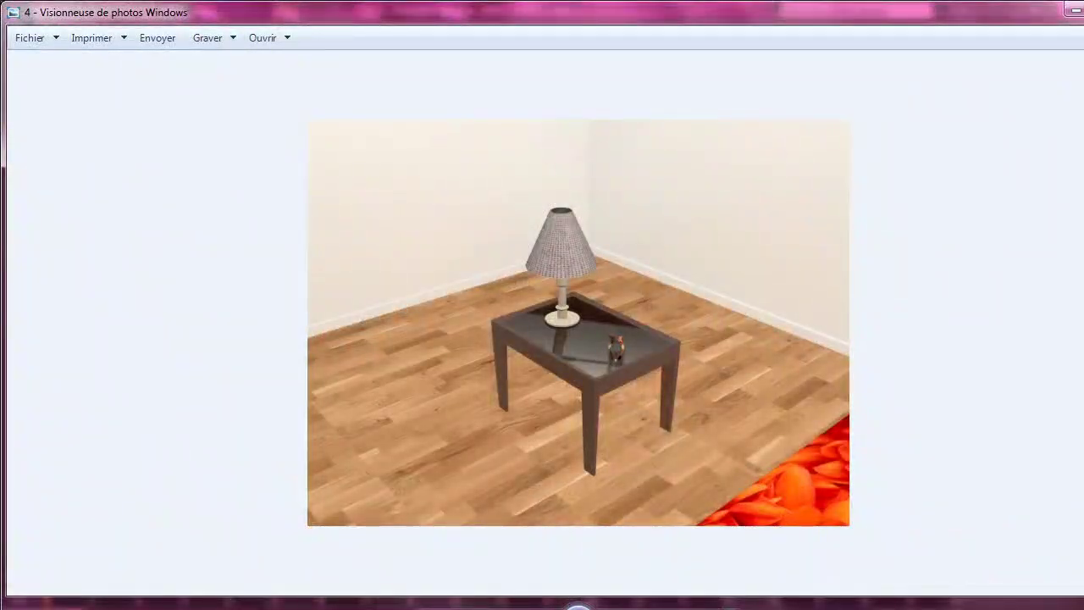
key("alt+F4")
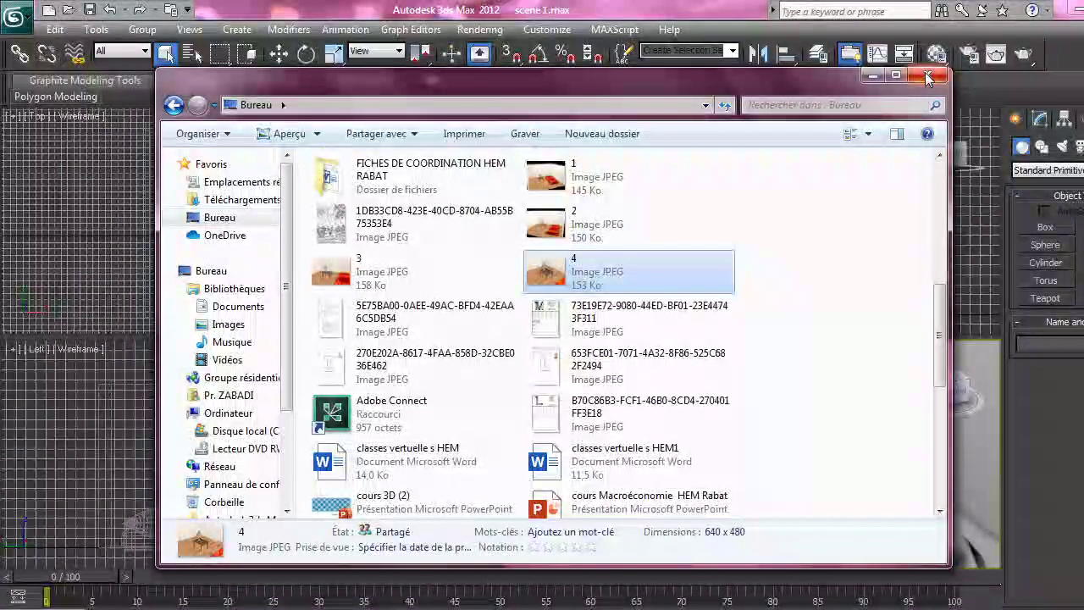
left_click(928, 77)
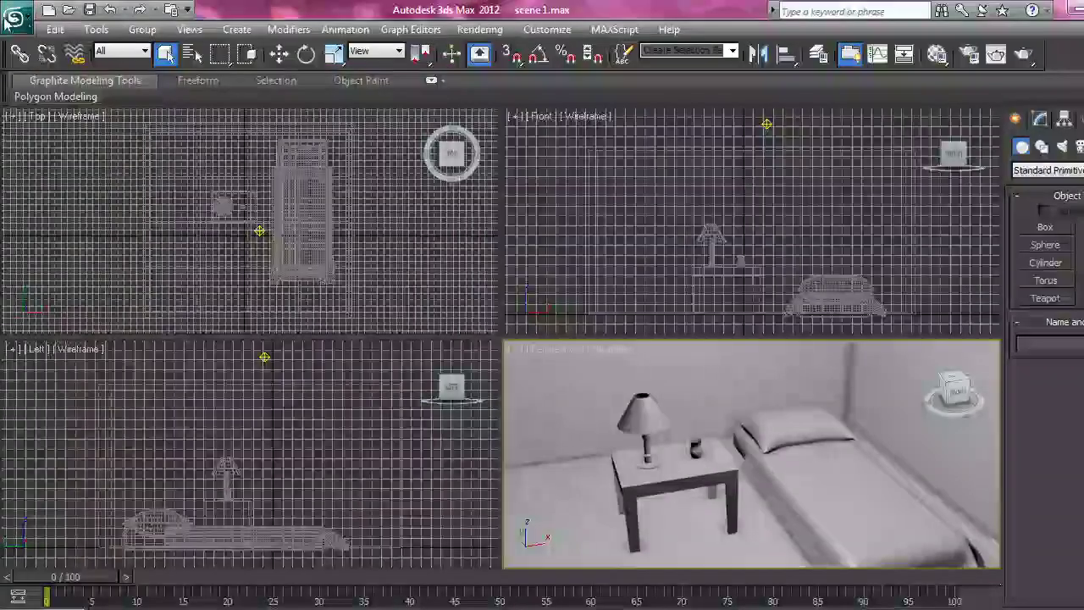
Start a new empty scene and restore the Perspective view to its home orientation.
left_click(14, 22)
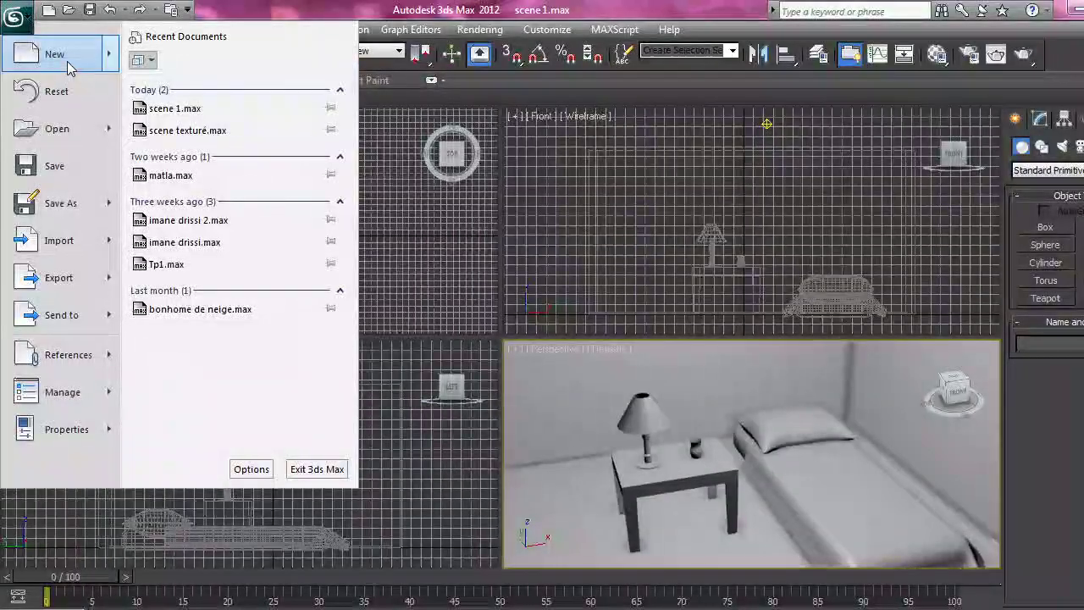
left_click(67, 61)
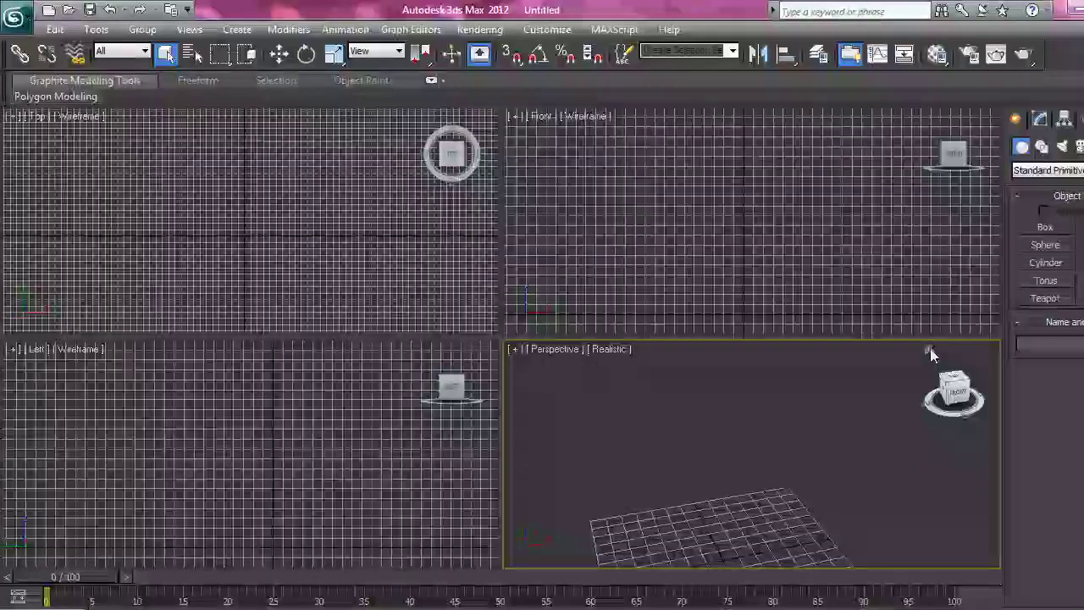
left_click(929, 350)
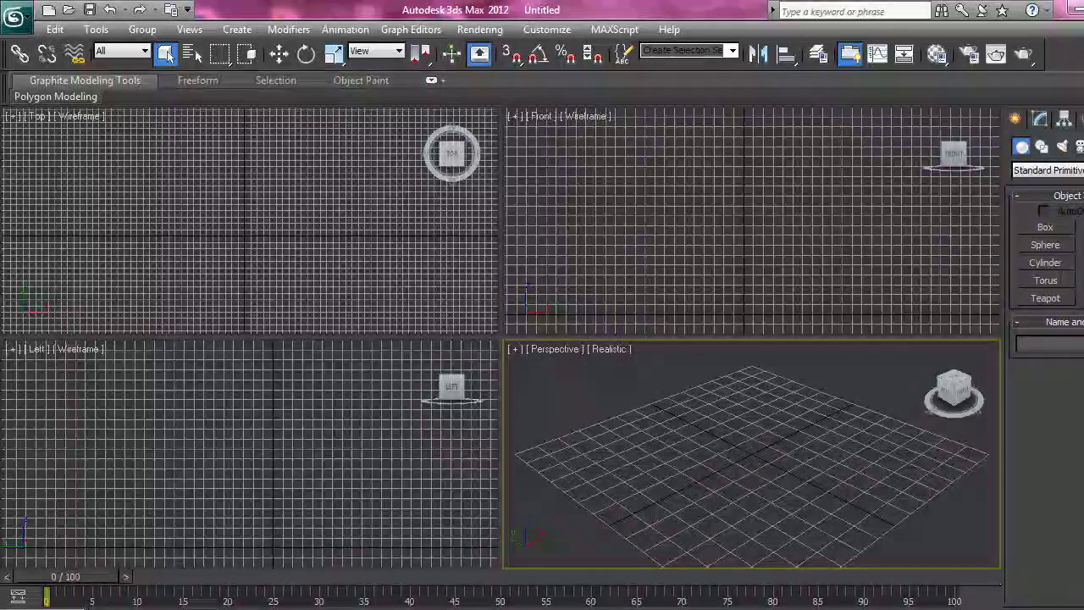
Create a large plane on the grid in the Perspective view and move it along X to the grid's centre.
left_click(1081, 298)
left_click_drag(890, 488, 496, 453)
right_click(695, 485)
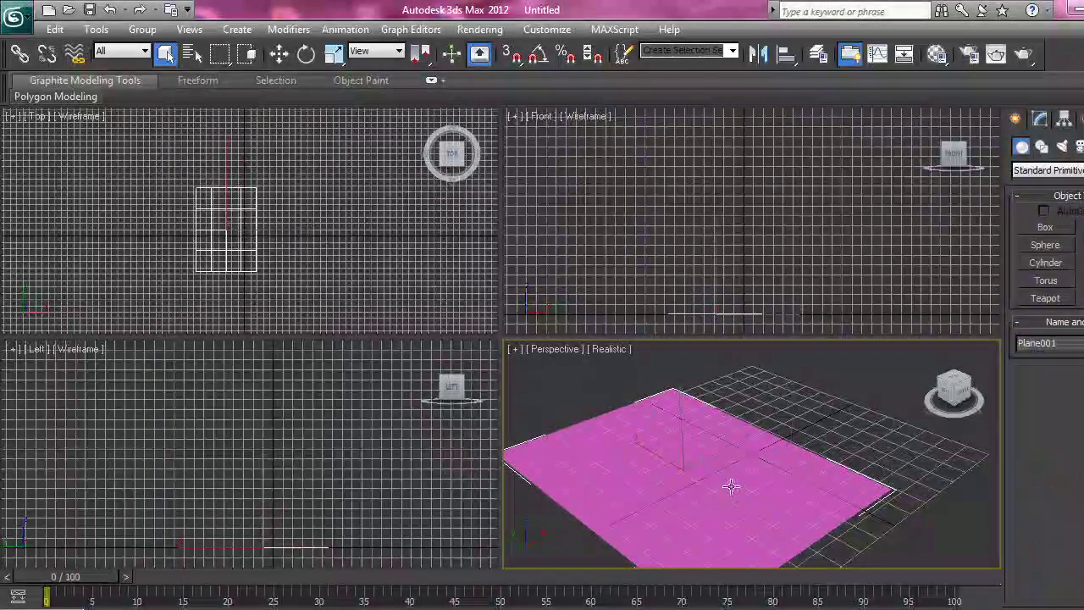
right_click(732, 487)
left_click(747, 498)
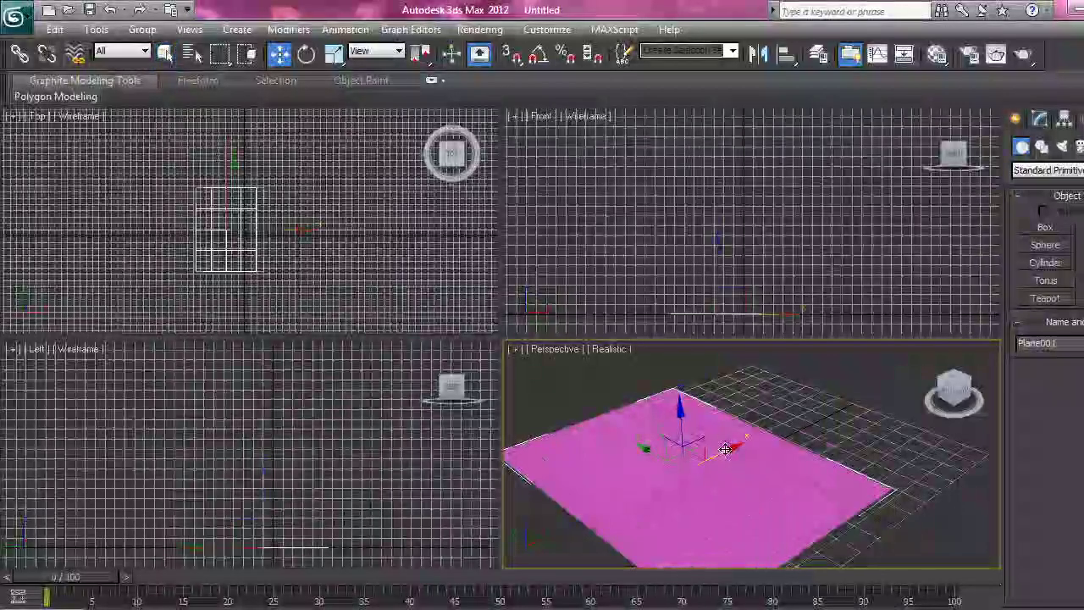
left_click_drag(710, 434, 775, 417)
Scale the plane up along the X and Y axes so it covers the grid.
right_click(778, 462)
left_click(847, 508)
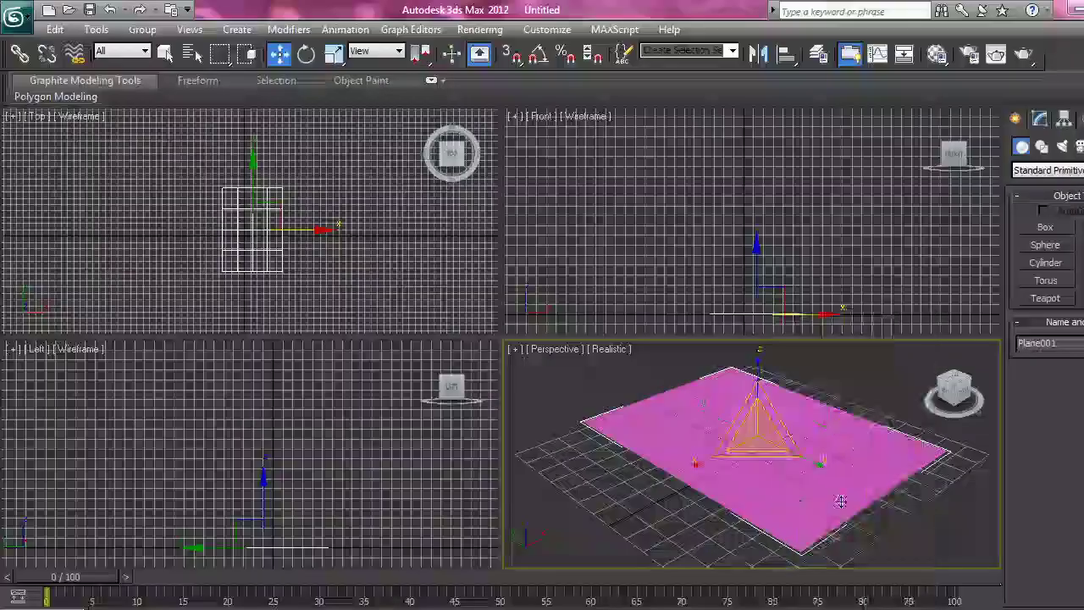
left_click_drag(702, 460, 654, 493)
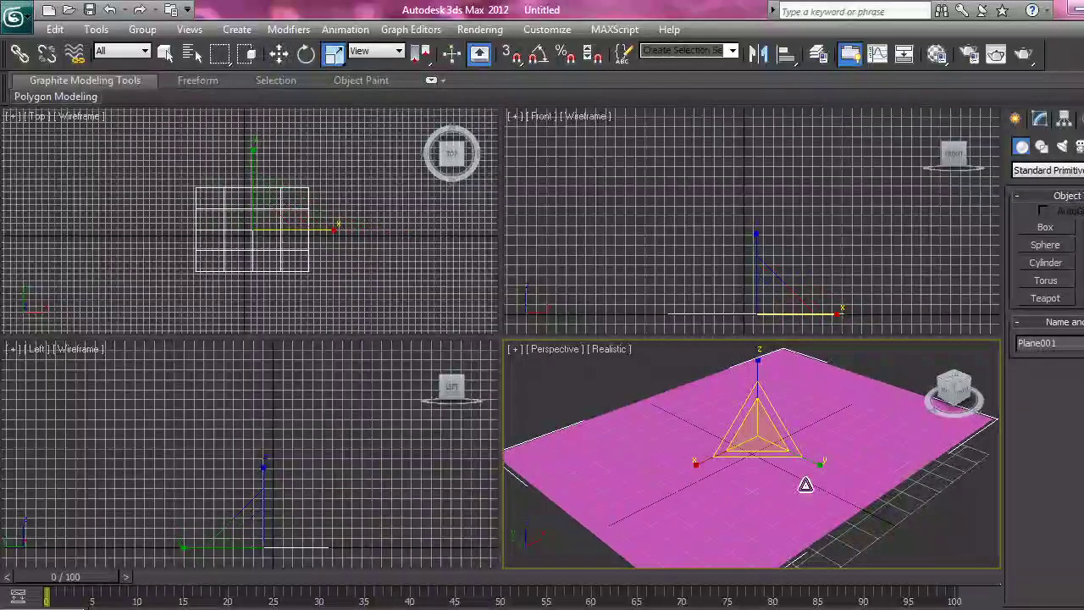
mouse_move(822, 460)
left_mouse_down()
mouse_move(871, 501)
mouse_move(830, 460)
left_mouse_up()
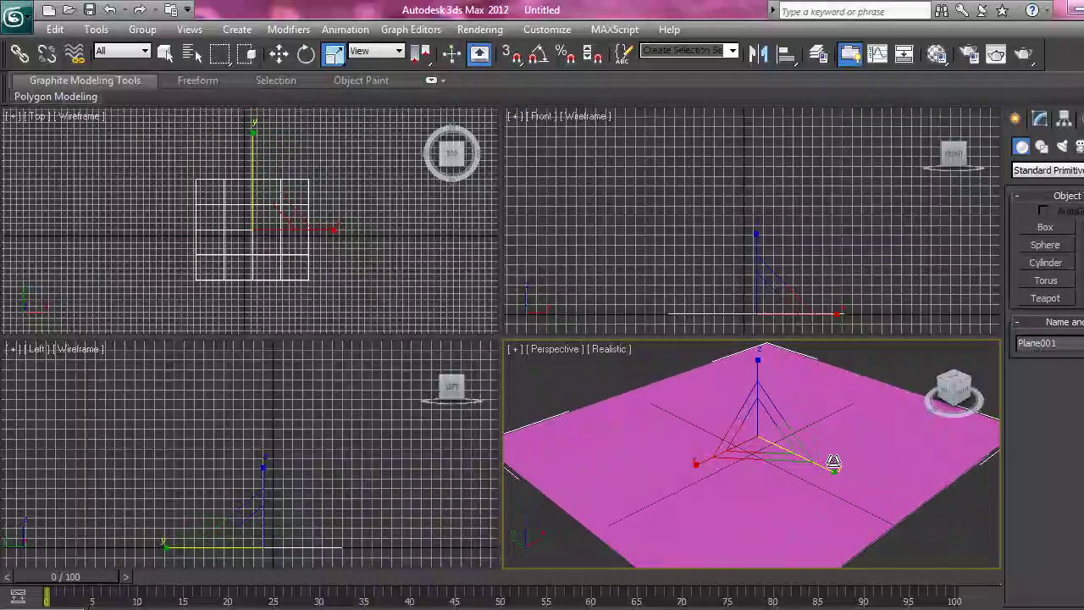
Create a box standing on the middle of the plane and activate the Move tool.
left_click(1045, 227)
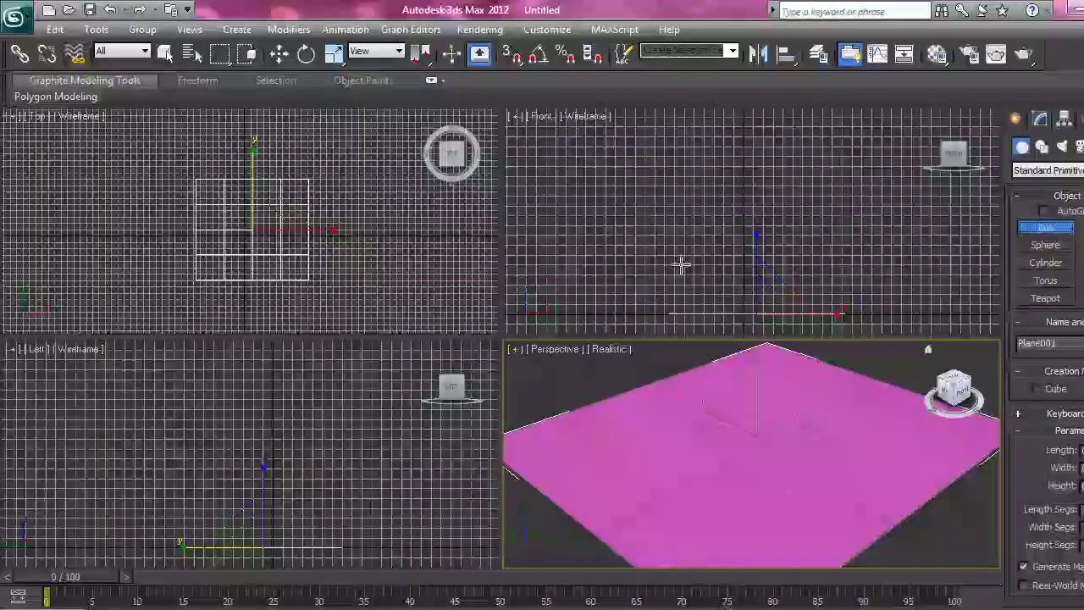
left_click_drag(786, 453, 663, 453)
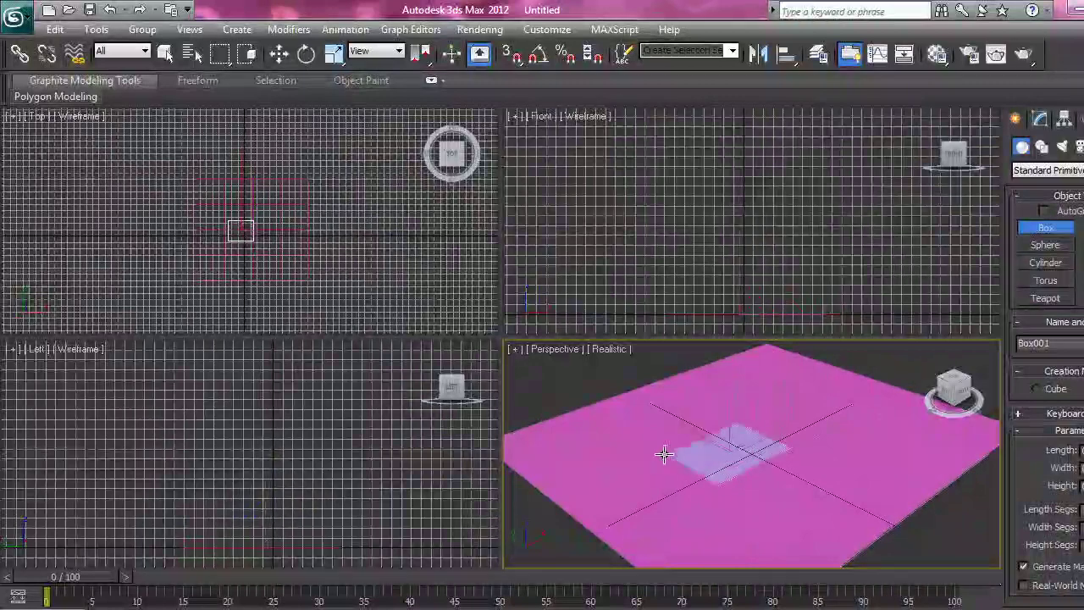
left_click(658, 393)
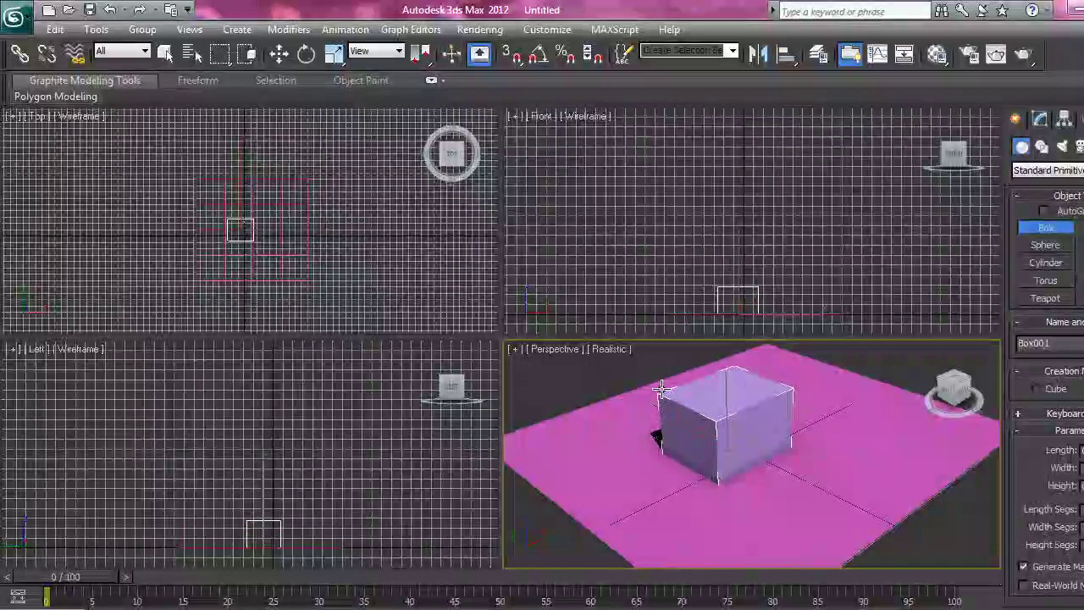
right_click(672, 413)
right_click(672, 355)
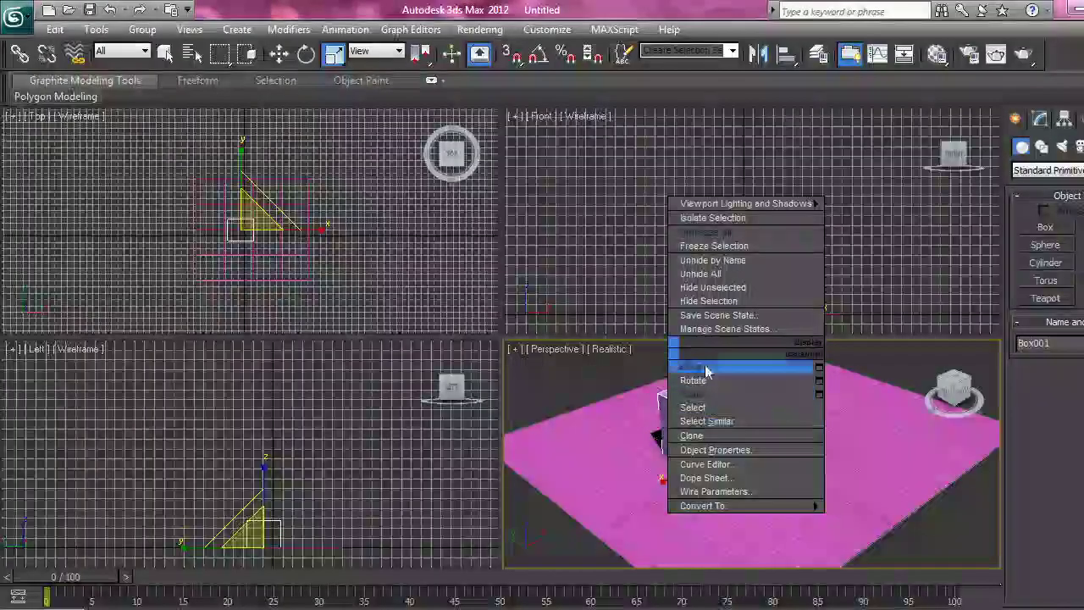
left_click(696, 370)
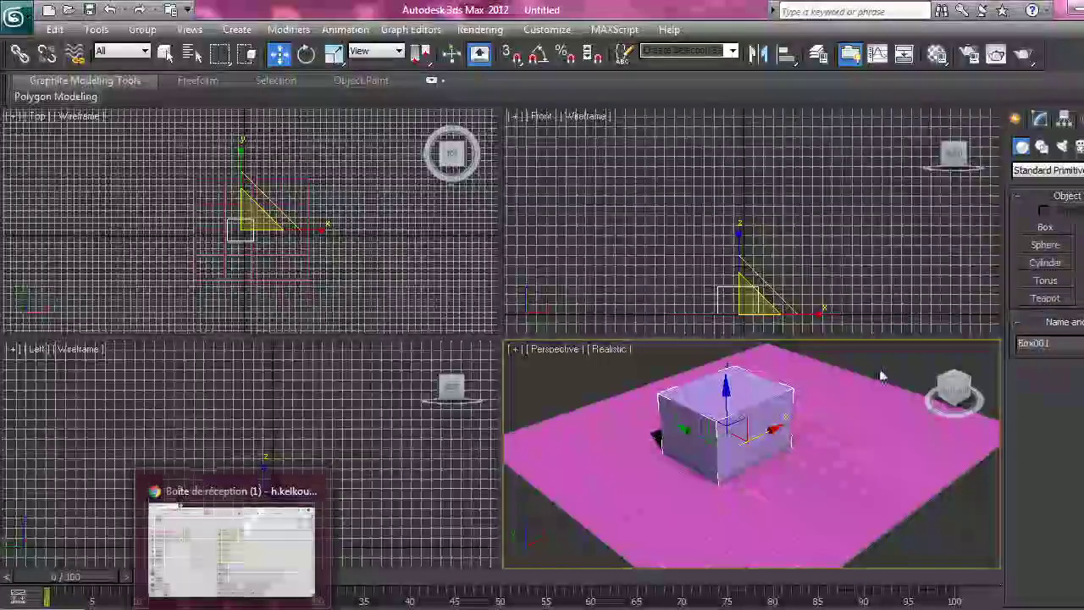
Open the Material Editor and switch it to Slate Material Editor mode.
left_click(937, 54)
left_click_drag(133, 67, 147, 36)
left_click(48, 53)
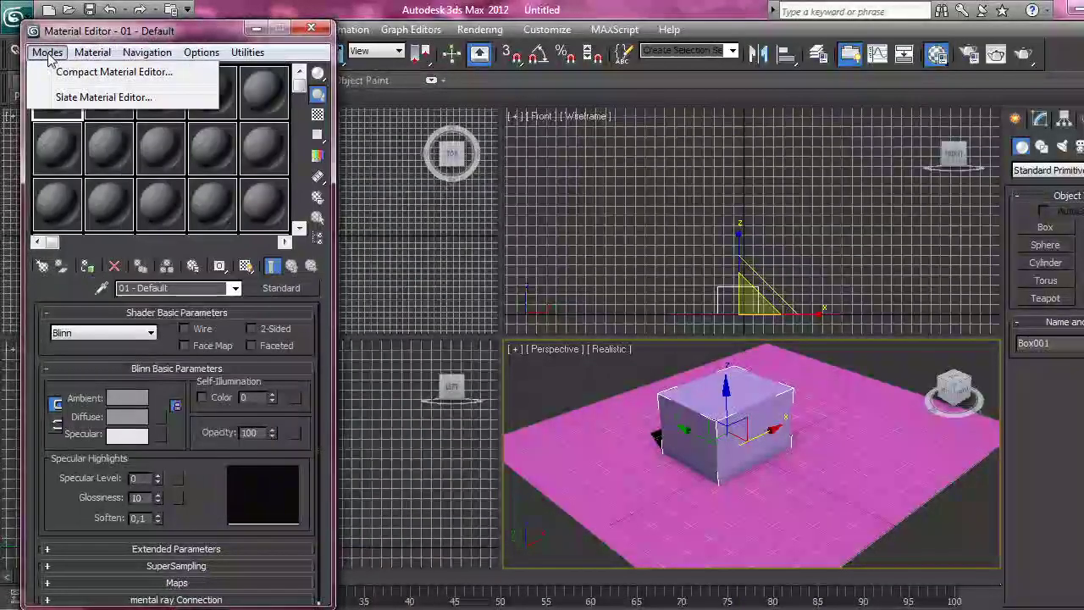
left_click(51, 98)
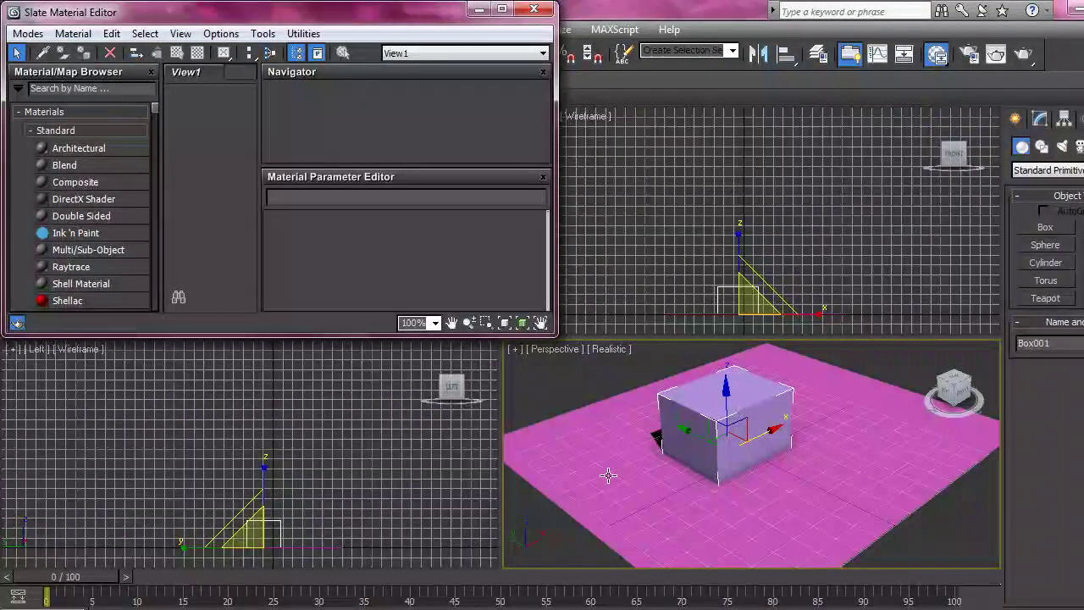
Switch the material editor back to Compact Material Editor mode.
left_click(27, 33)
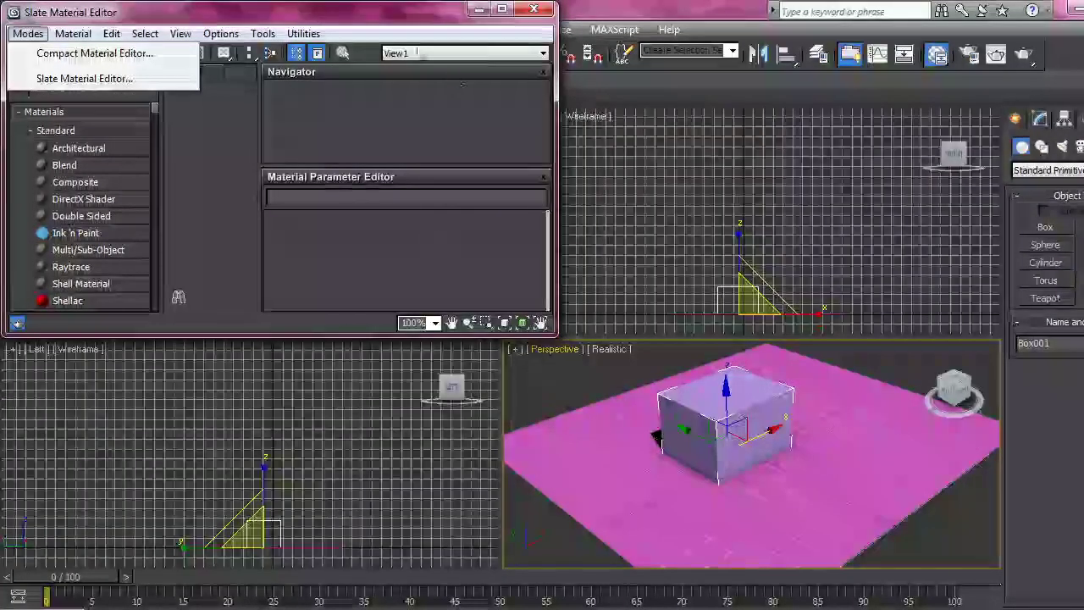
key("Left")
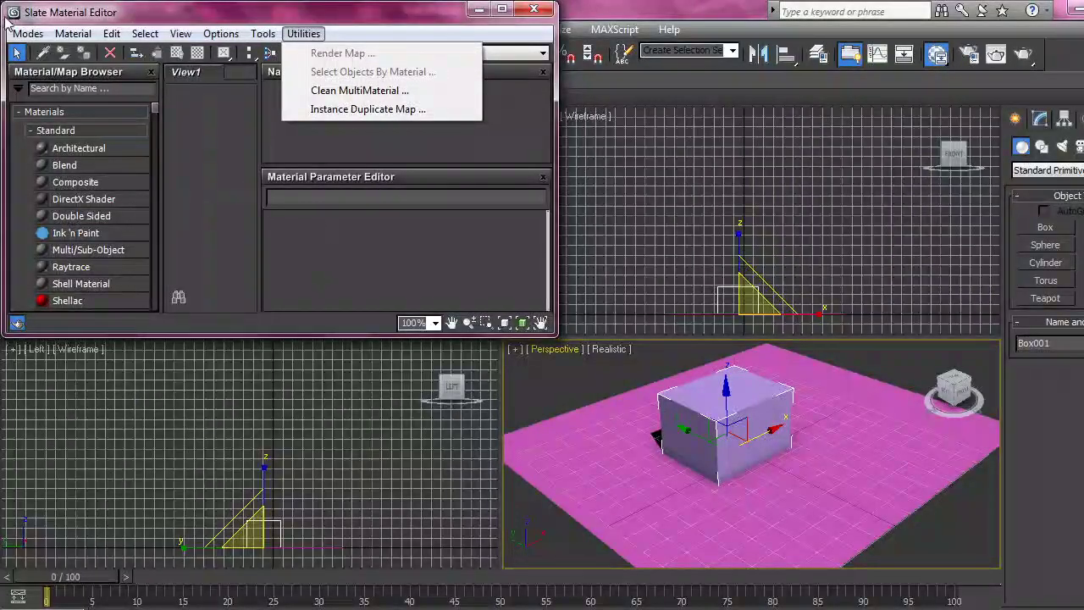
mouse_move(21, 37)
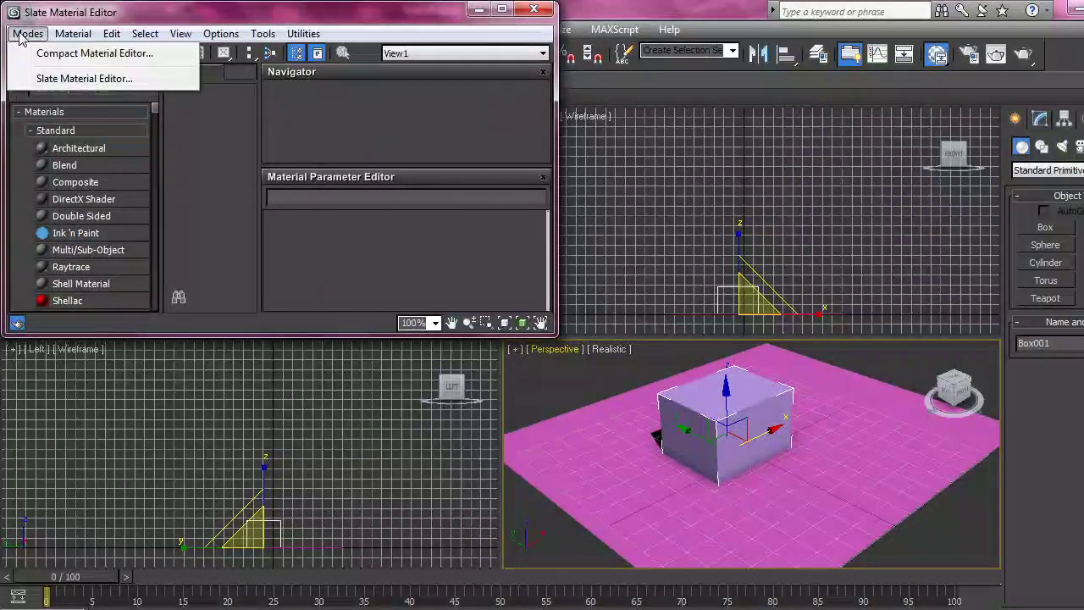
left_click(82, 55)
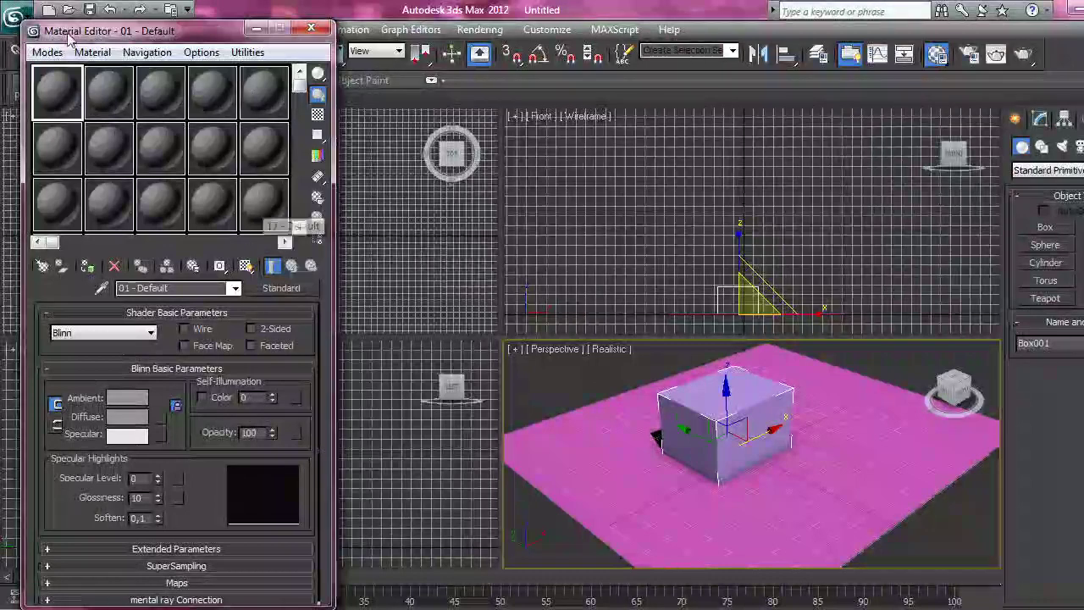
Set the material samples to 3 X 2 Sample Windows, try 6 X 4, and return to 3 X 2.
right_click(55, 91)
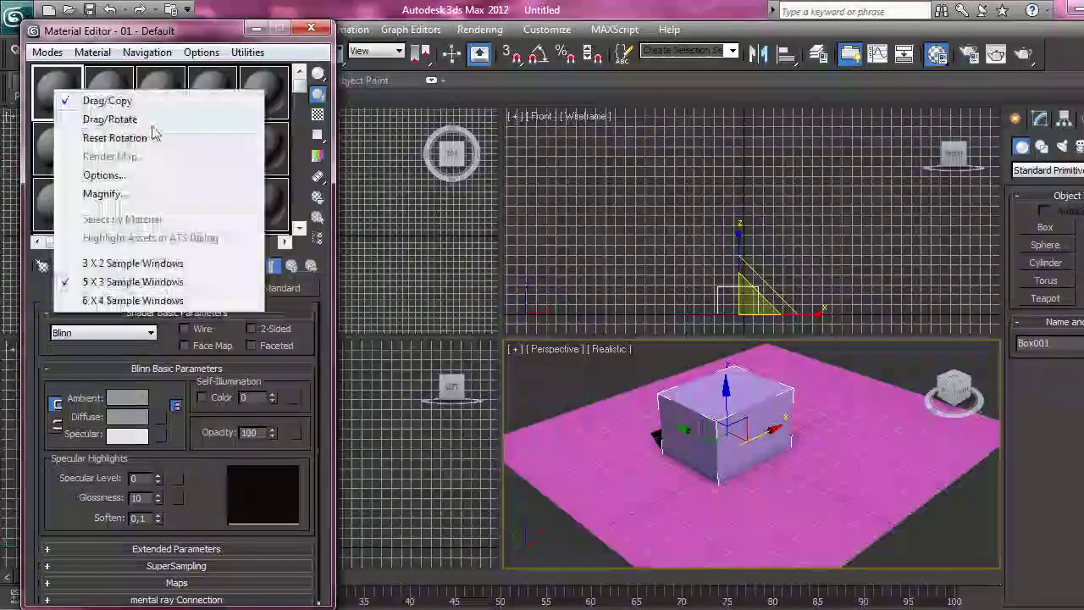
left_click(100, 266)
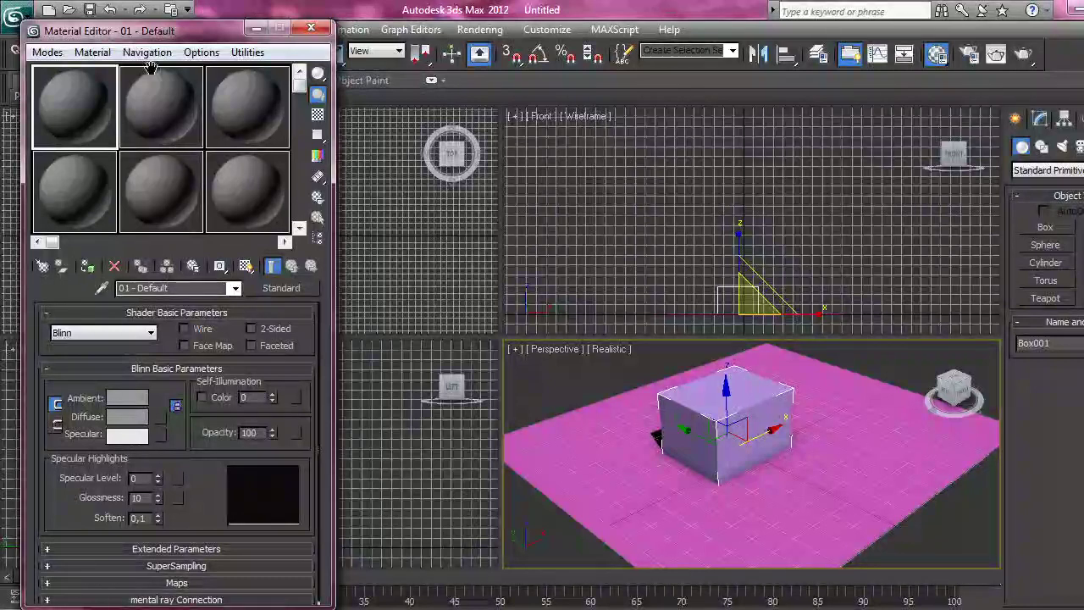
right_click(69, 116)
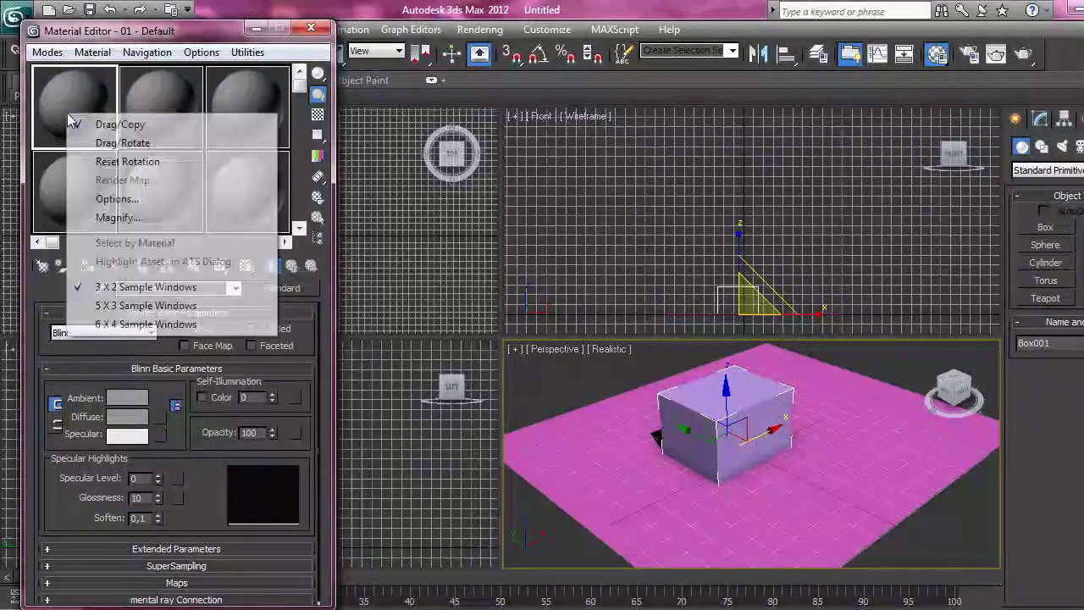
left_click(145, 324)
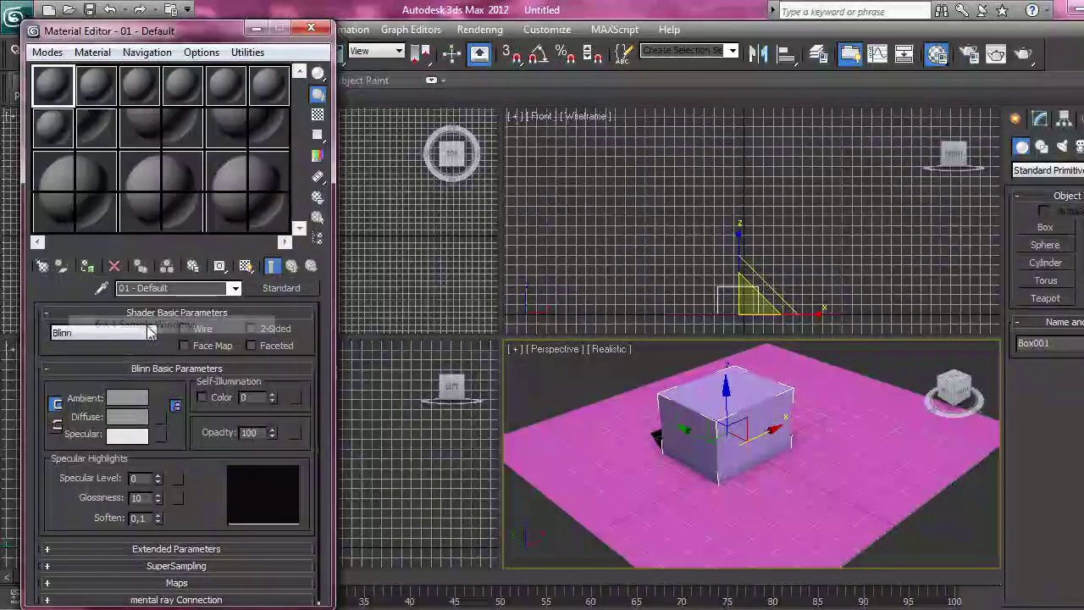
right_click(55, 90)
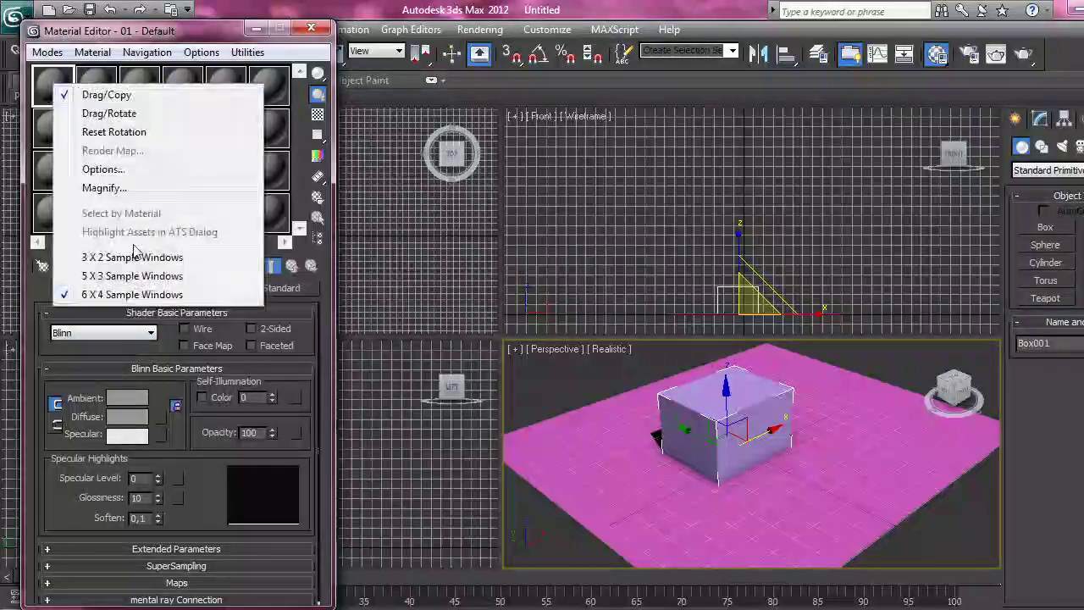
left_click(154, 261)
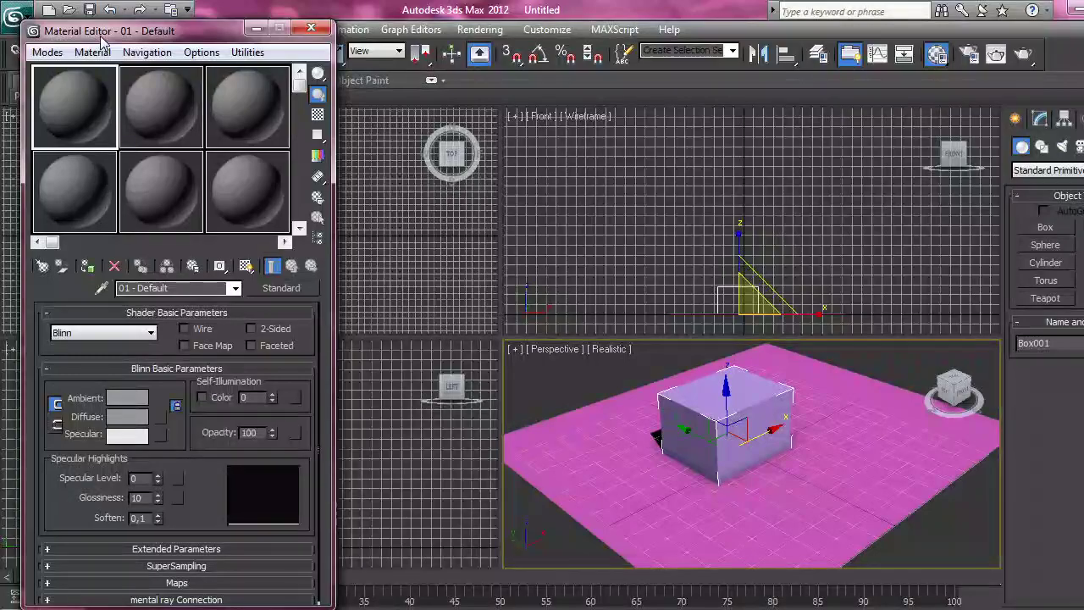
Set the diffuse colour of the 01 - Default material to light cyan (red 150, green 237, blue 250).
left_click_drag(100, 37, 121, 16)
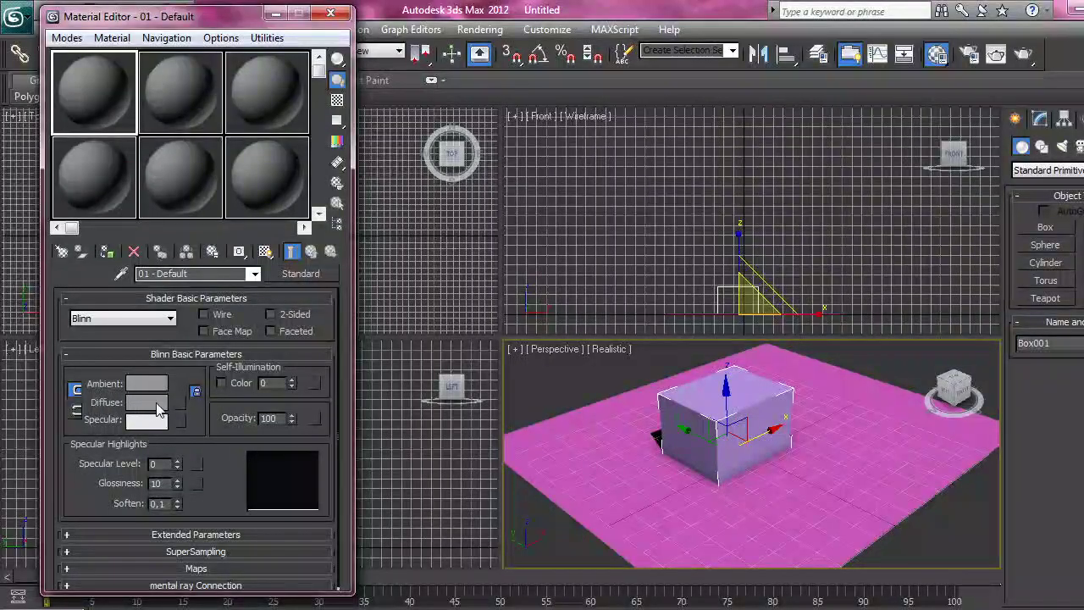
left_click(163, 403)
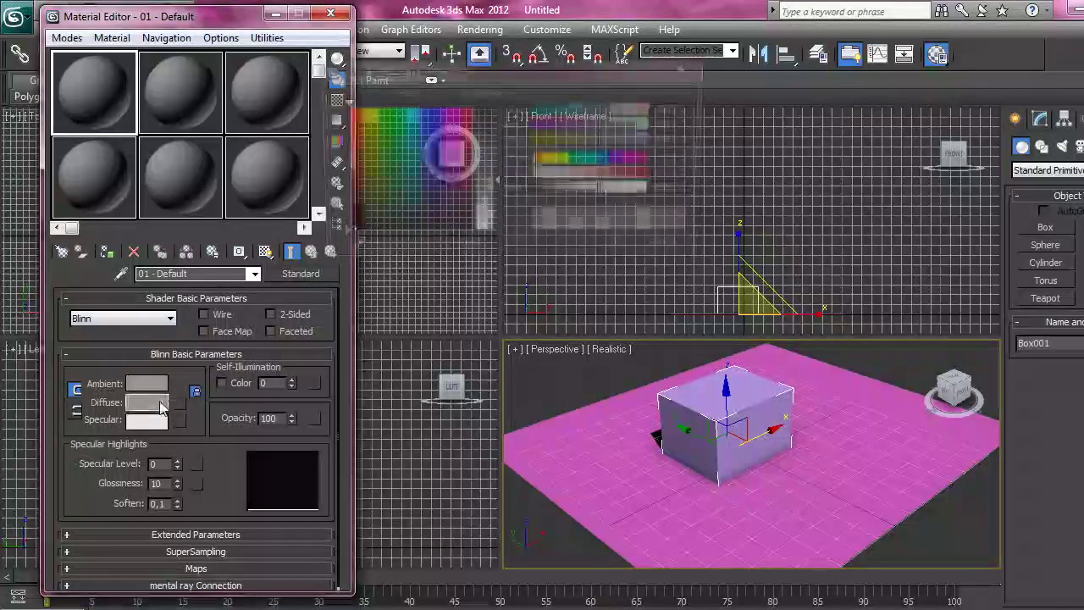
left_click_drag(434, 111, 408, 113)
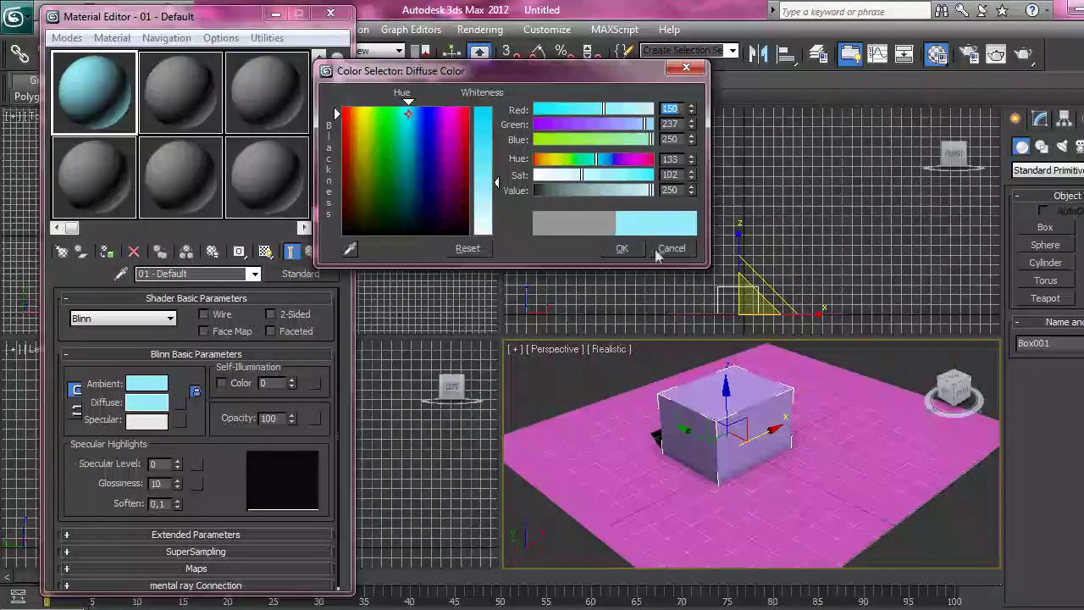
left_click(622, 249)
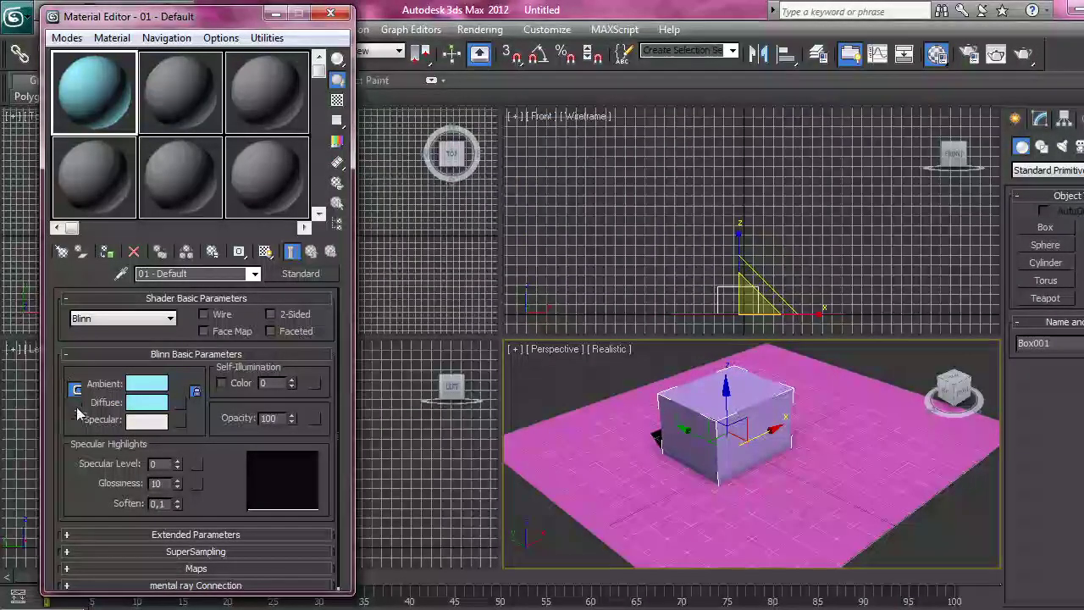
Assign a Bitmap map to the diffuse colour of the 01 - Default material.
left_click(180, 404)
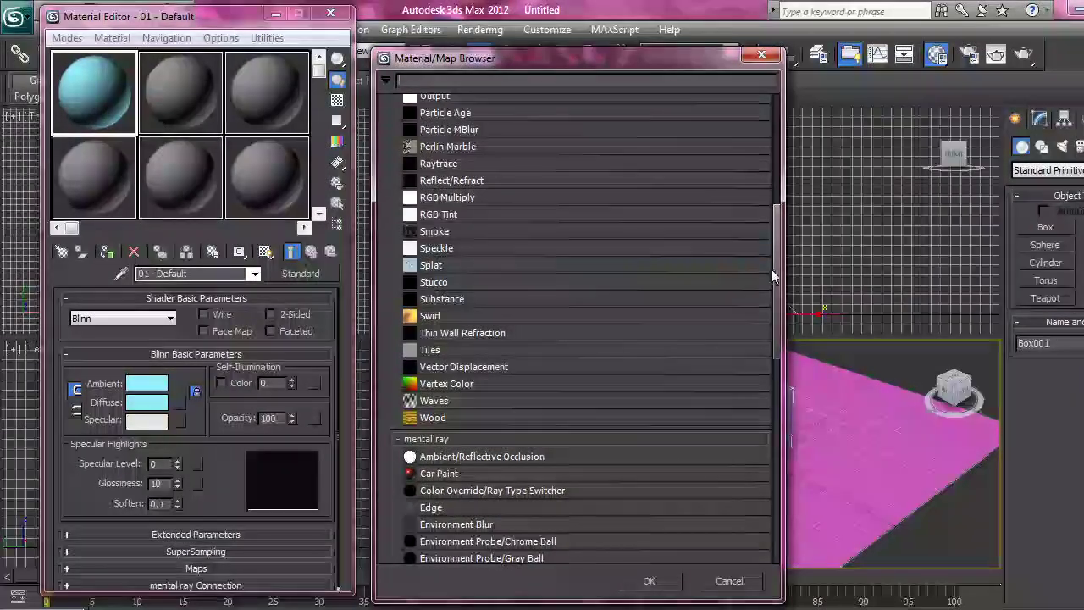
left_click_drag(776, 269, 778, 143)
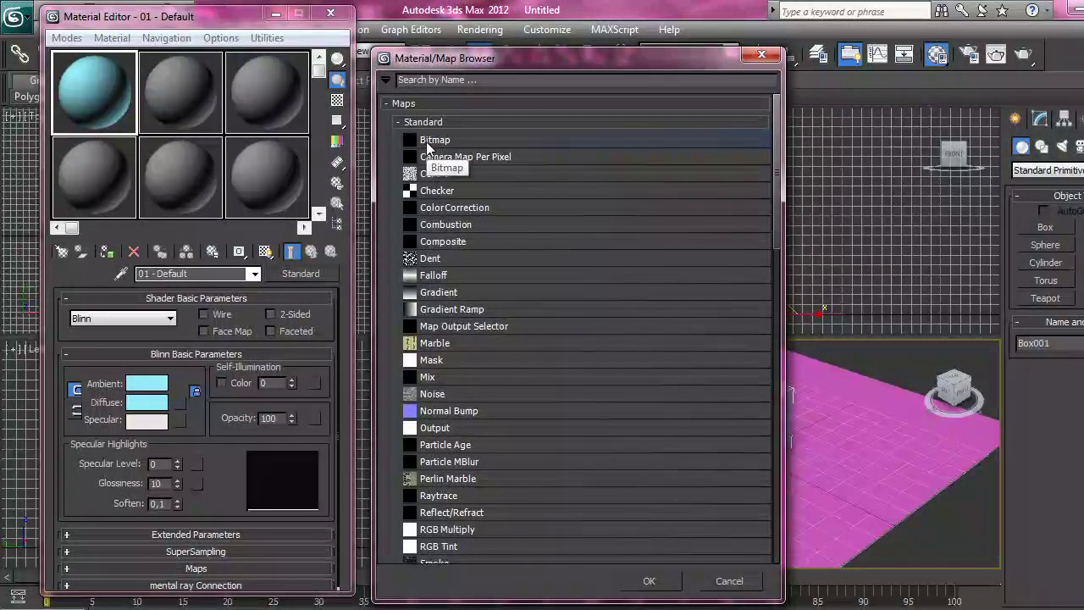
left_click(426, 141)
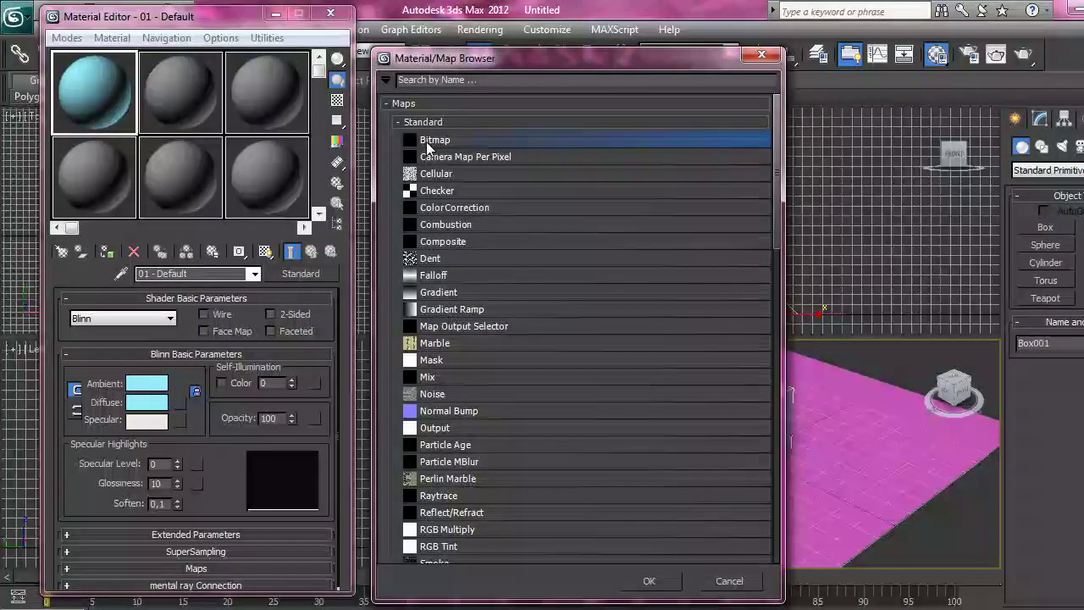
left_click(657, 583)
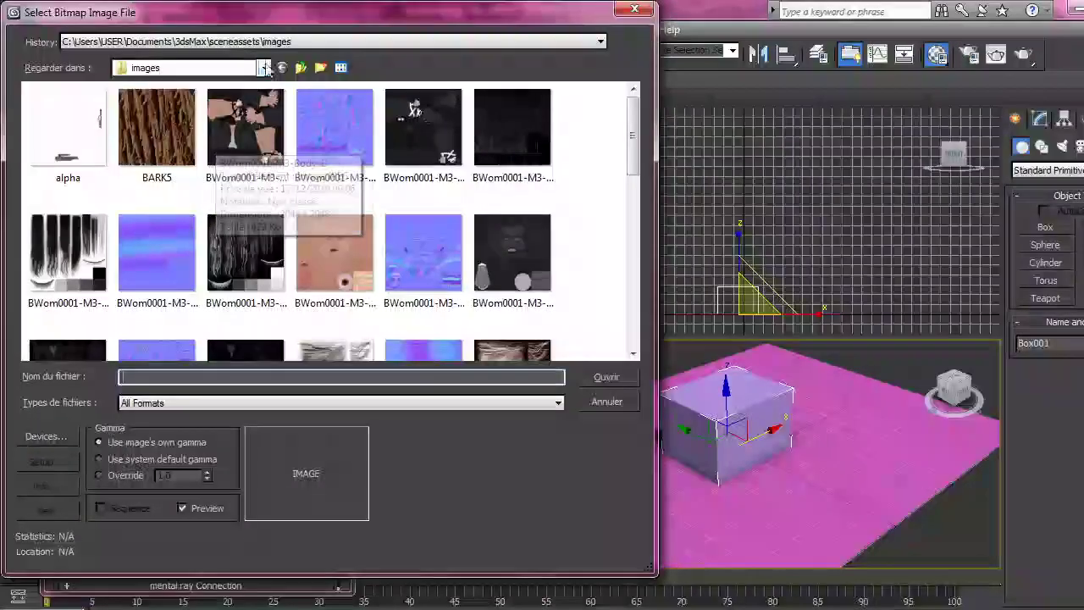
Load the Chrysanthemum image from the sample pictures folder in the Images library as the bitmap.
left_click(264, 67)
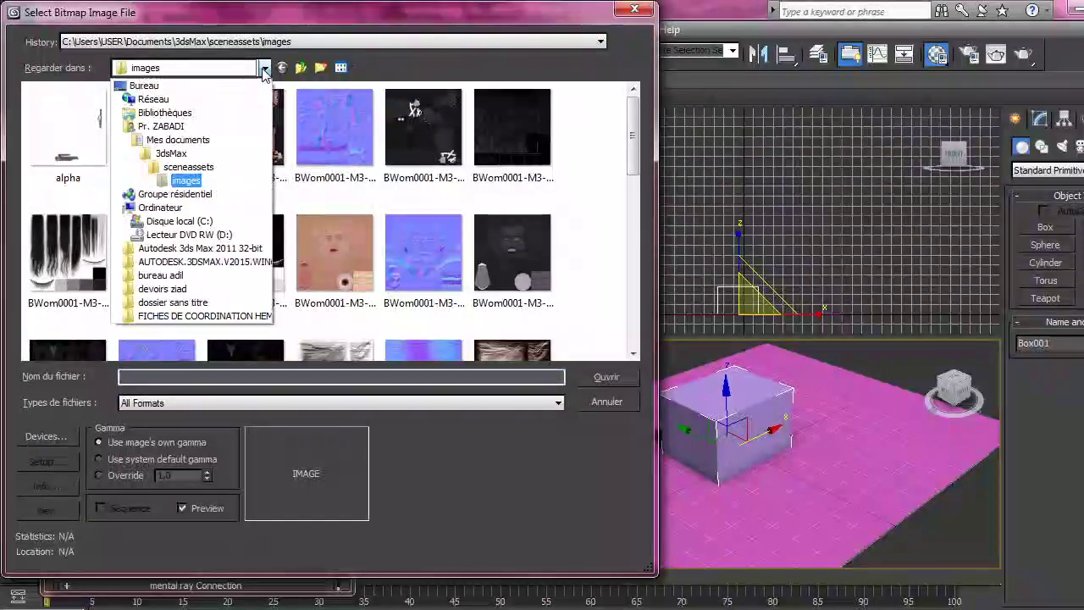
left_click(161, 88)
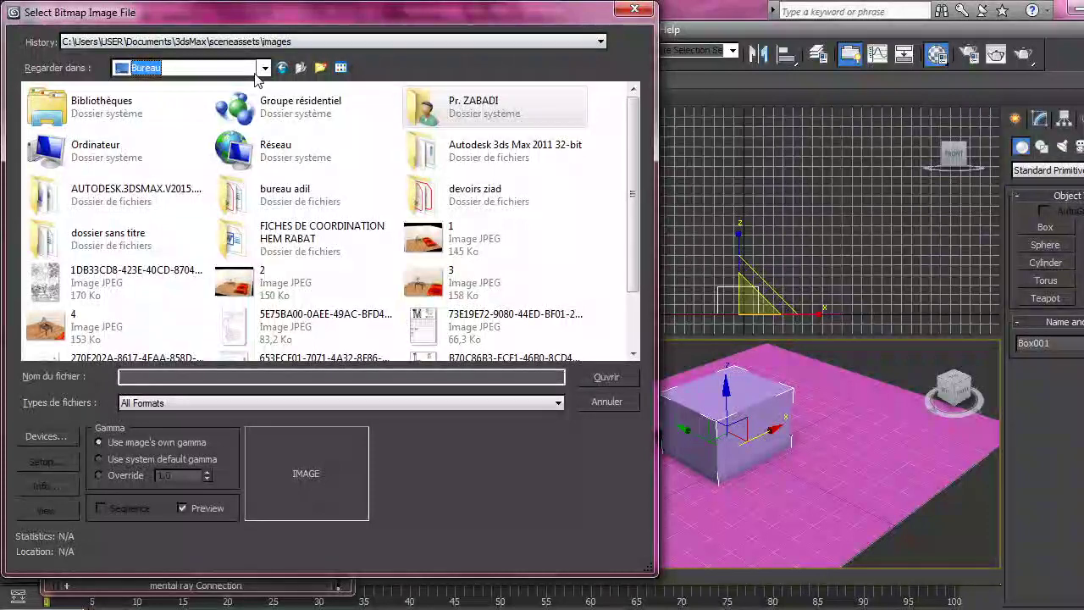
left_click(256, 71)
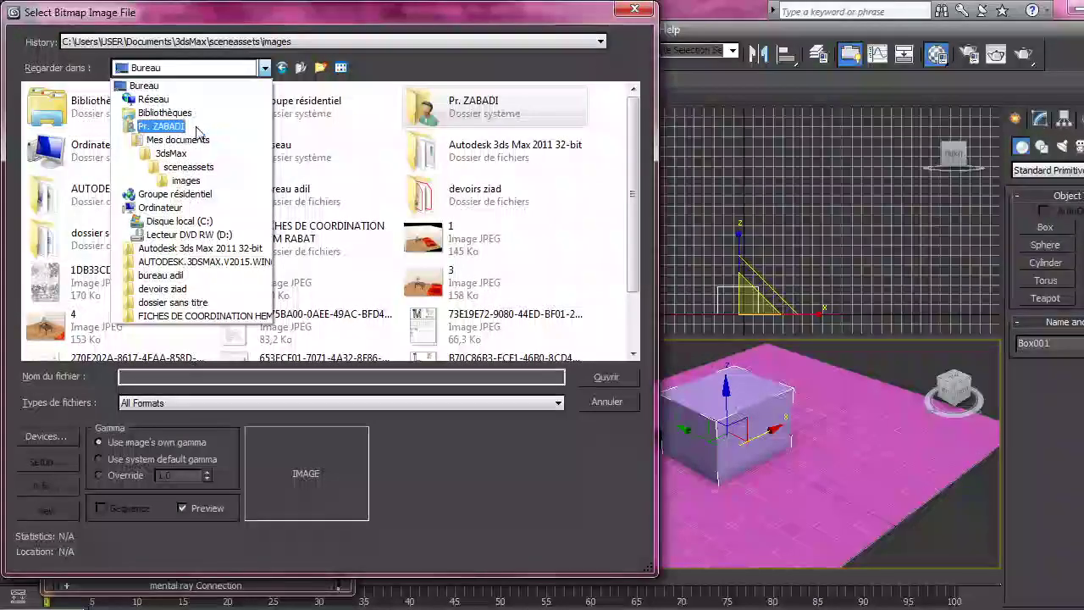
left_click(165, 112)
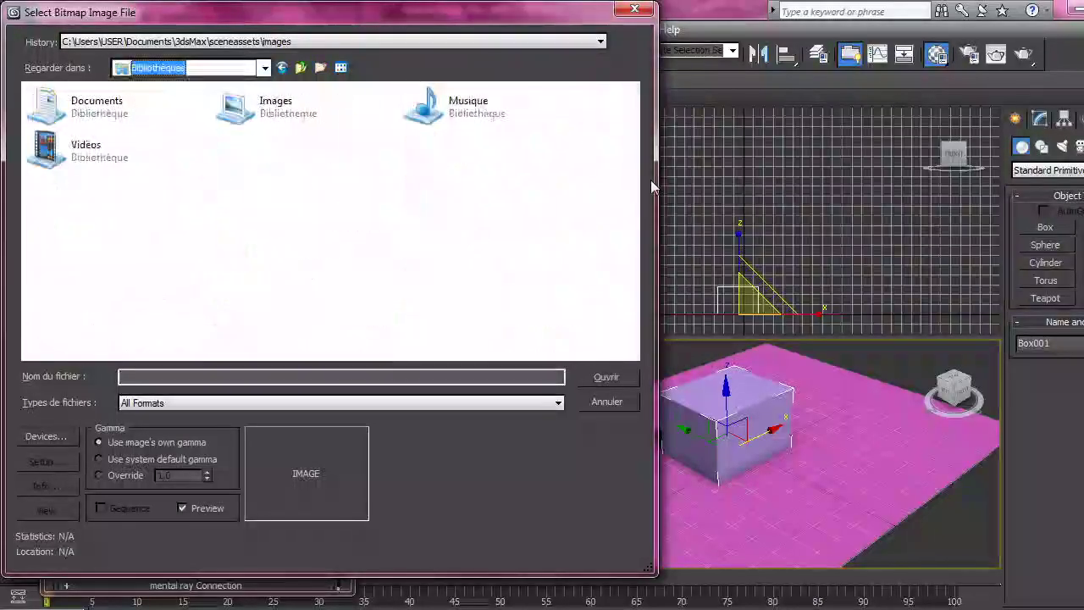
double_click(331, 117)
double_click(81, 152)
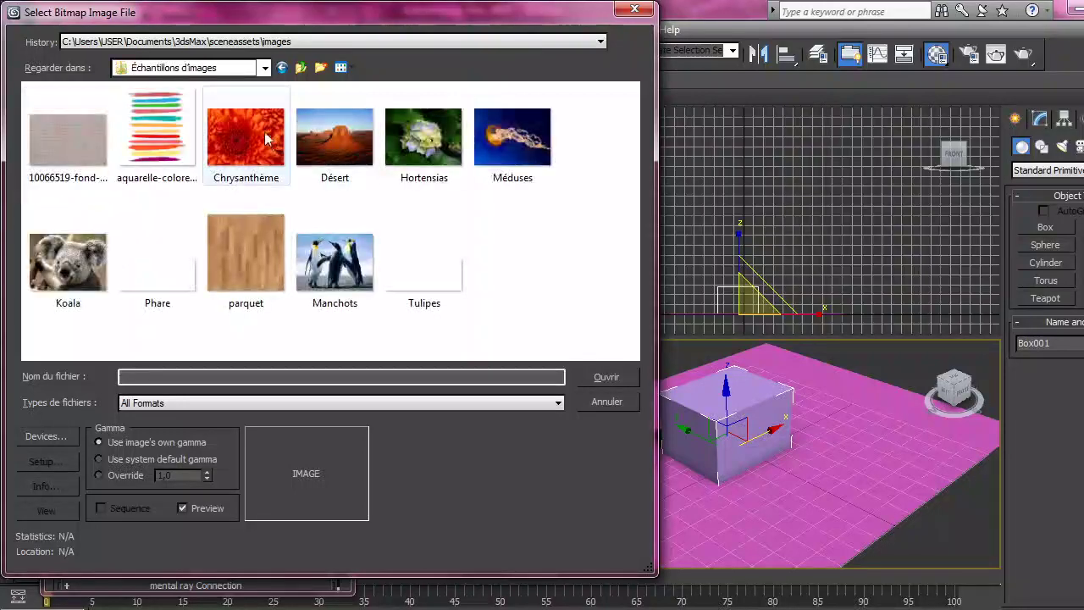
left_click(267, 139)
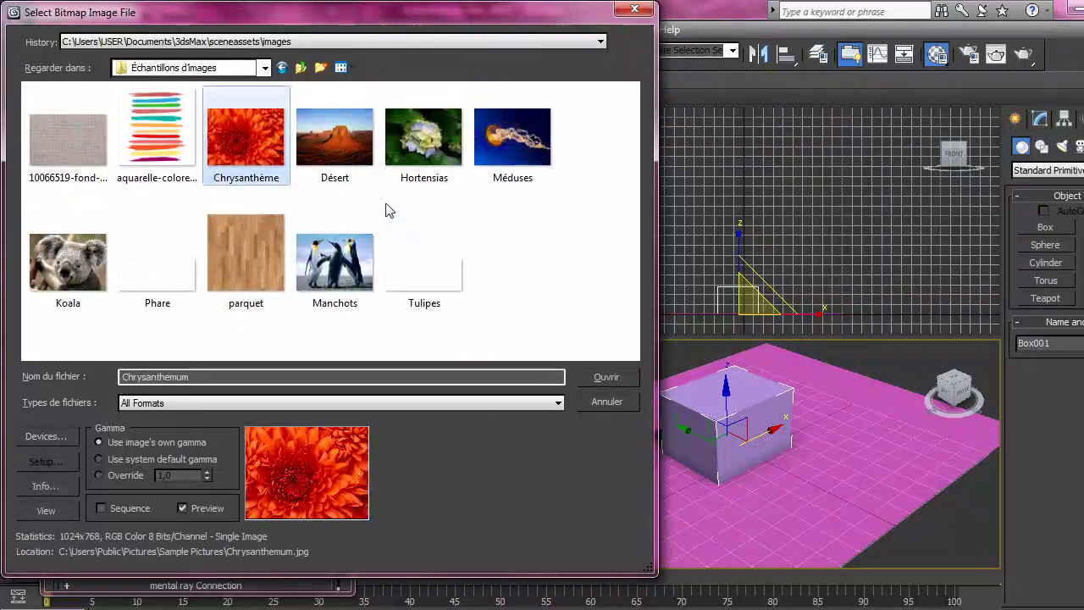
left_click(595, 381)
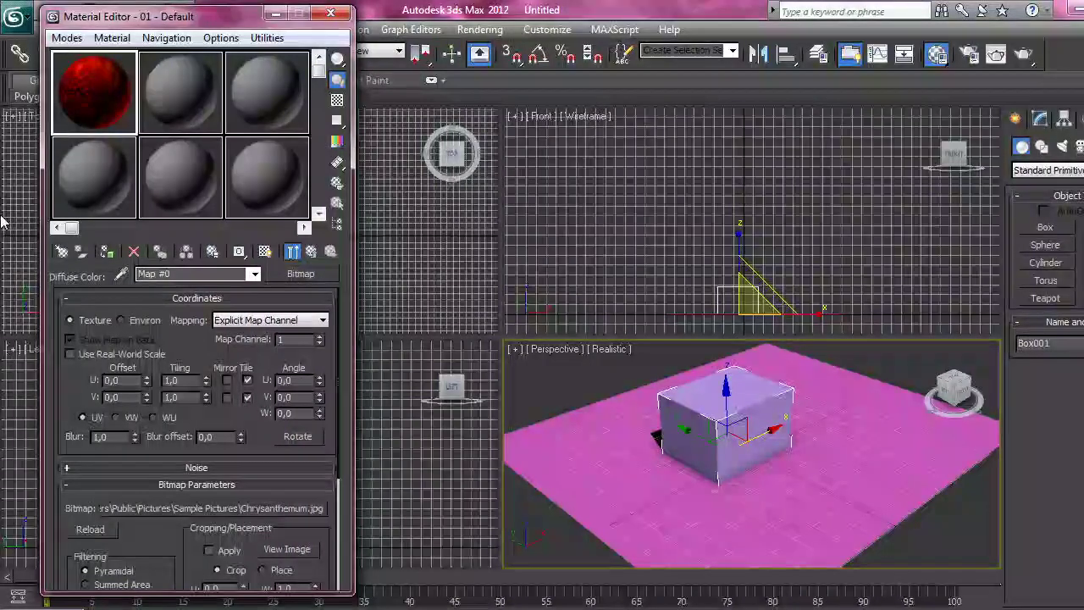
Assign the Chrysanthemum material to the selected box and show its texture in the viewport.
right_click(106, 89)
left_click(89, 110)
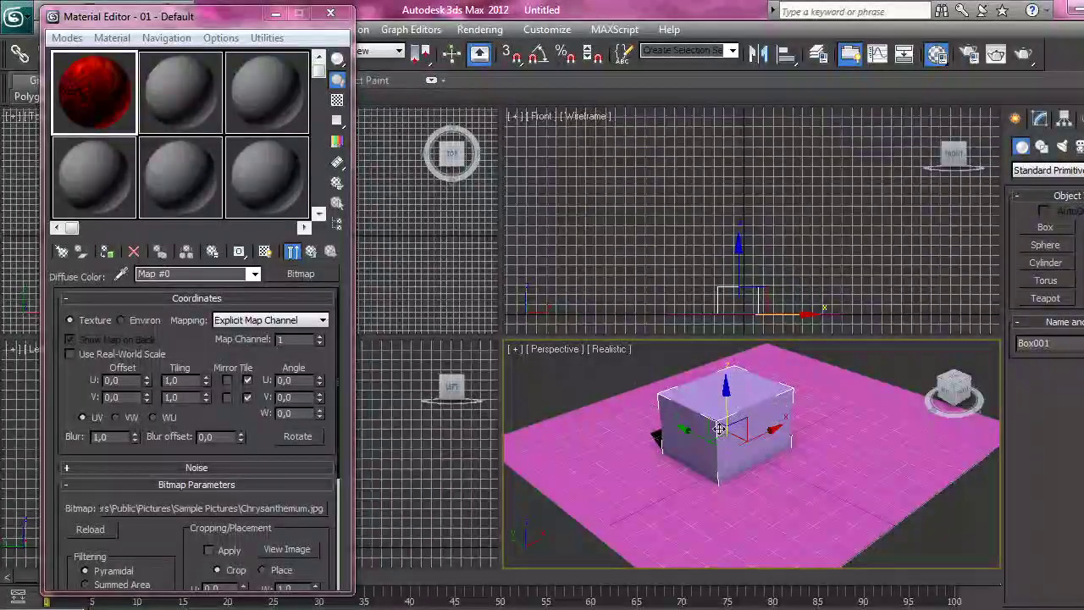
mouse_move(31, 104)
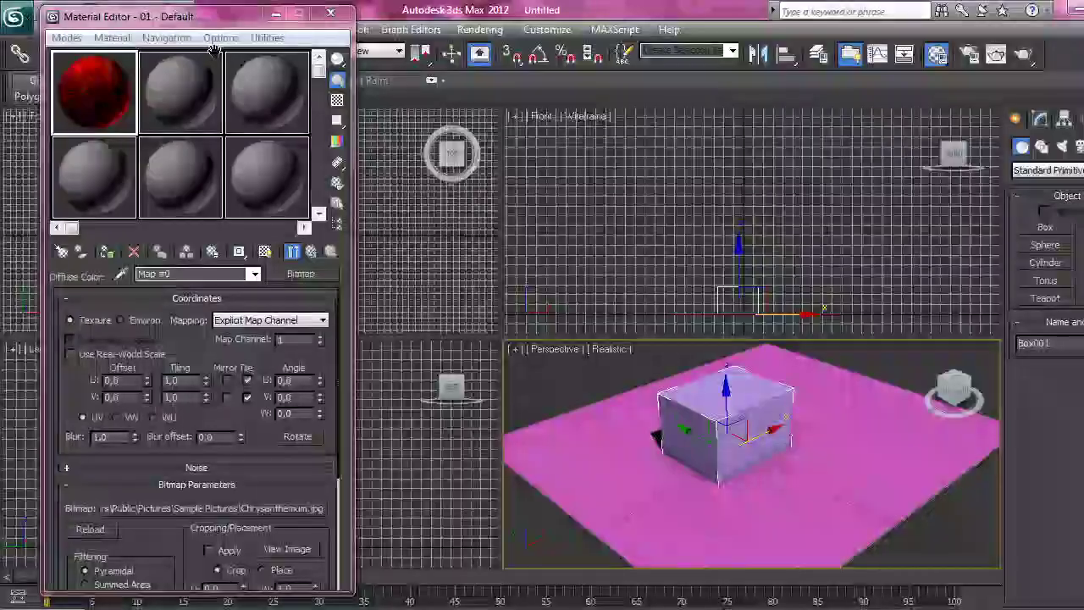
left_click(113, 253)
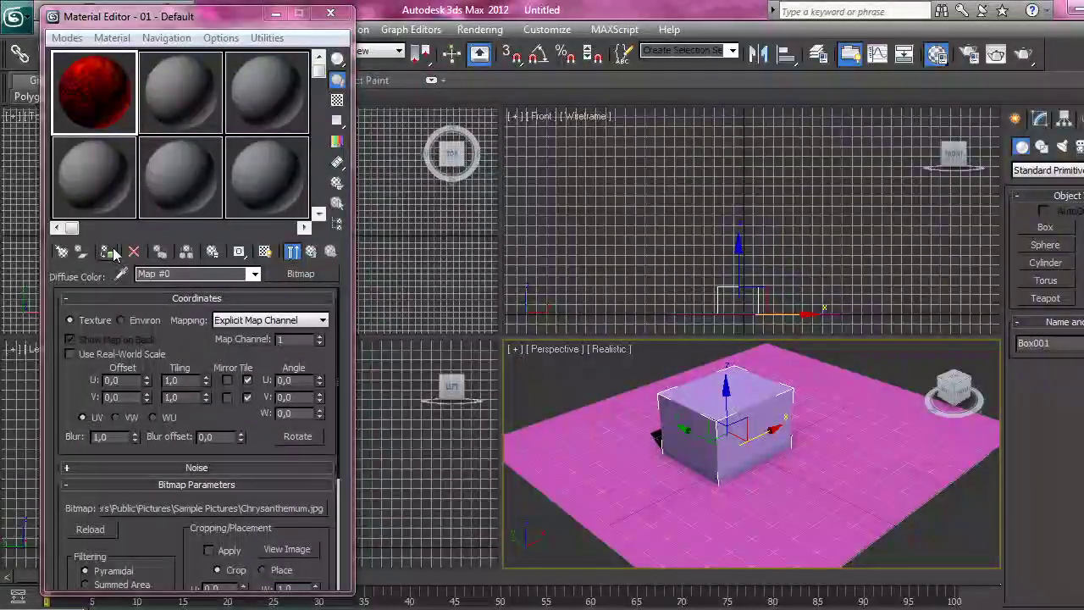
left_click(113, 253)
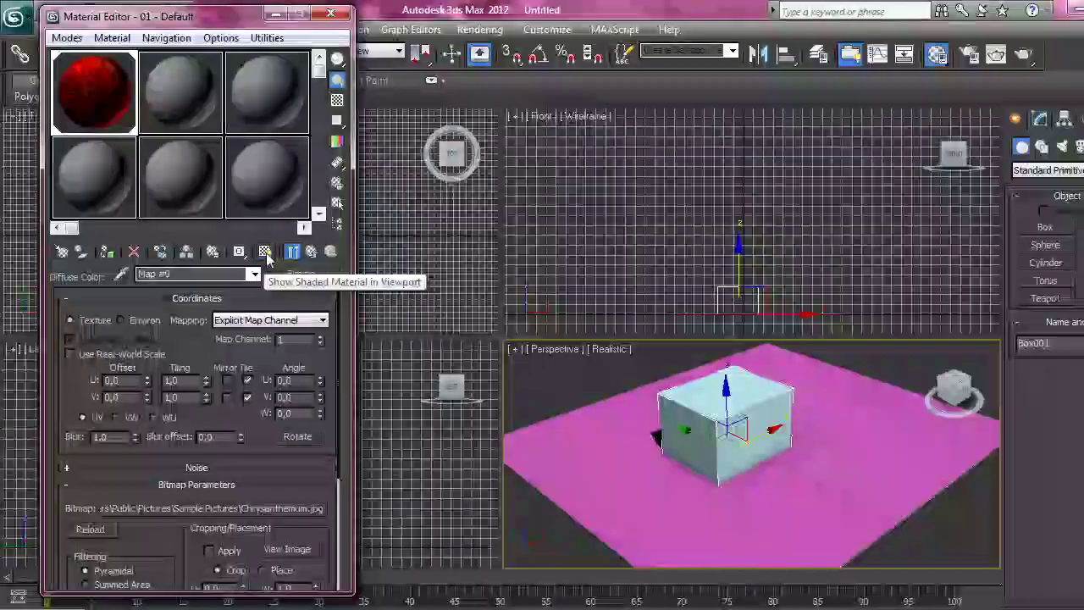
left_click(265, 252)
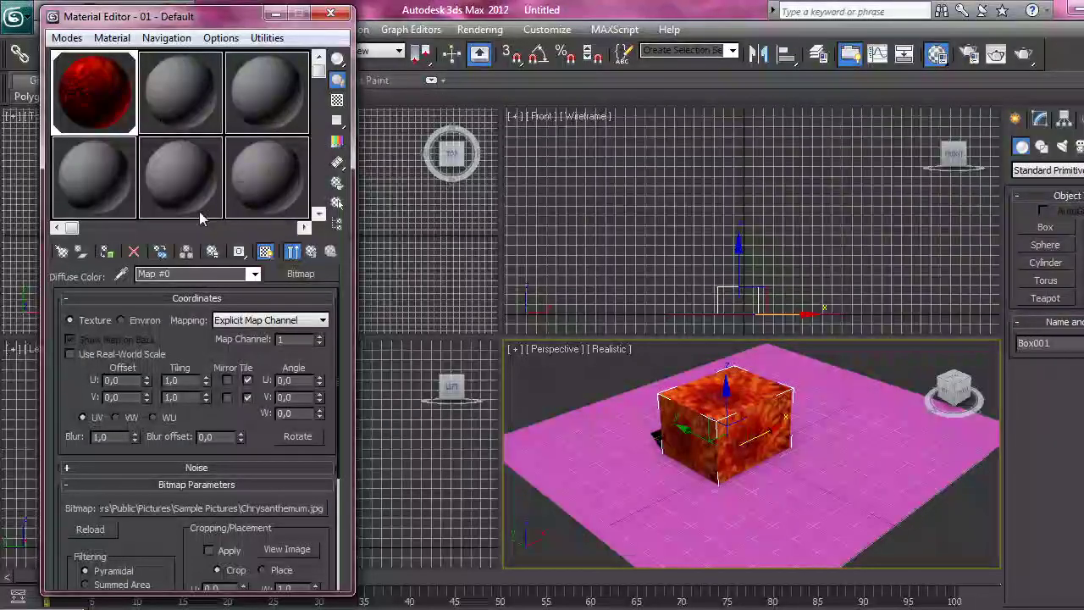
Give the 02 - Default material a Checker diffuse map and apply it to the floor plane with its texture shown in the viewport.
left_click(616, 460)
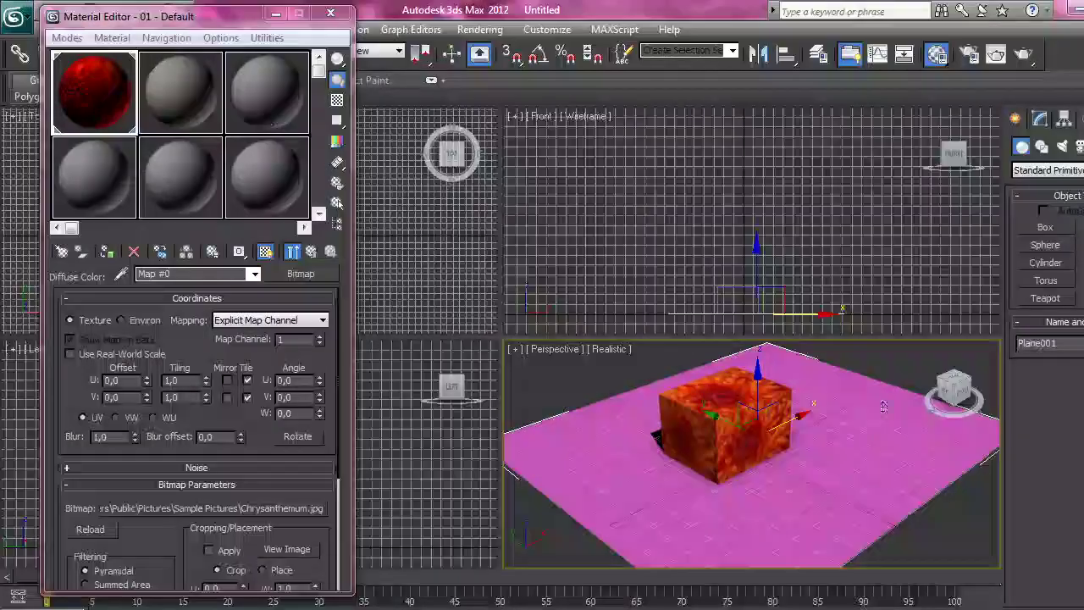
left_click(198, 87)
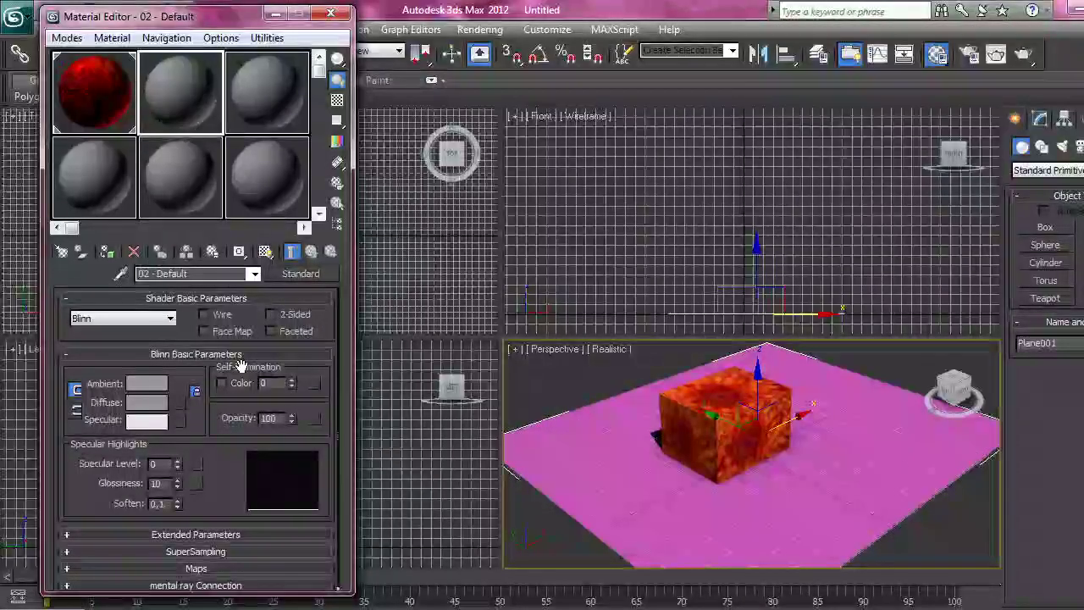
left_click(181, 404)
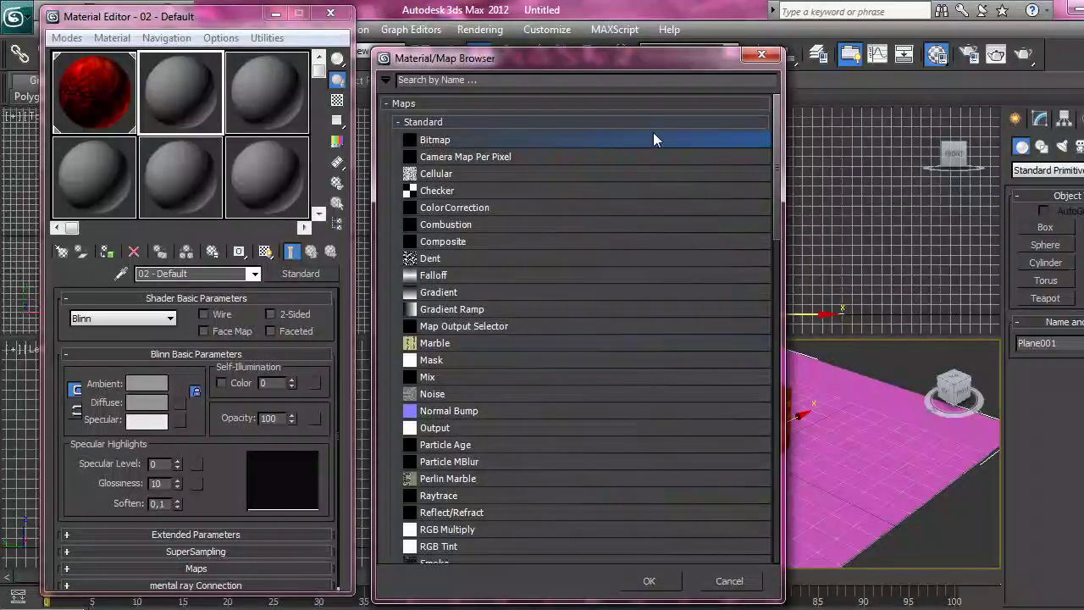
left_click(435, 190)
left_click(645, 582)
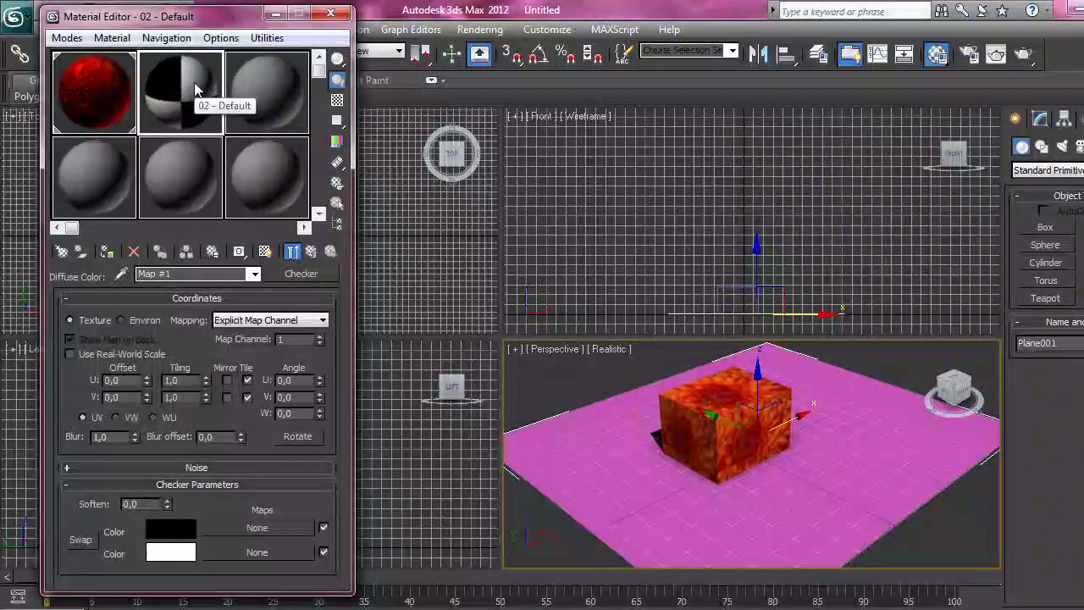
left_click_drag(201, 93, 576, 435)
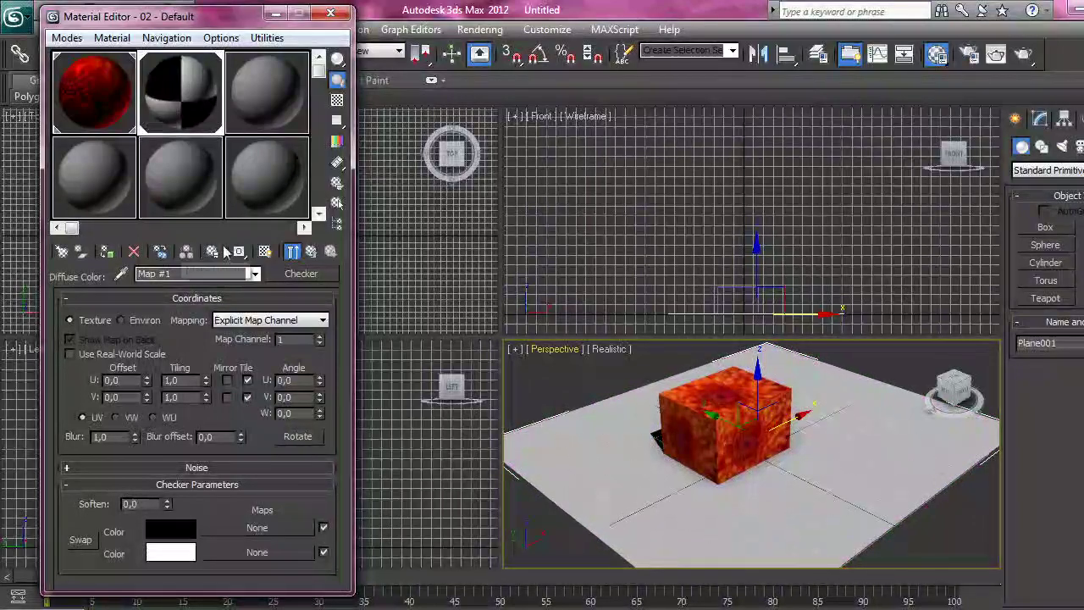
left_click(263, 252)
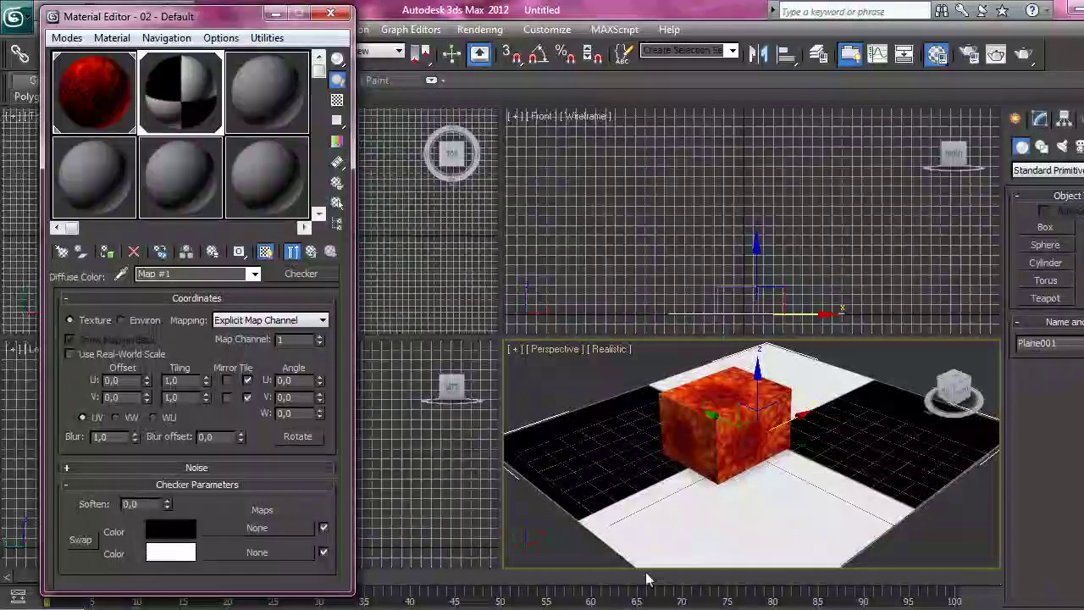
Set the tiling of the box's Chrysanthemum map to U 0.9 and V 1.0.
left_click(733, 419)
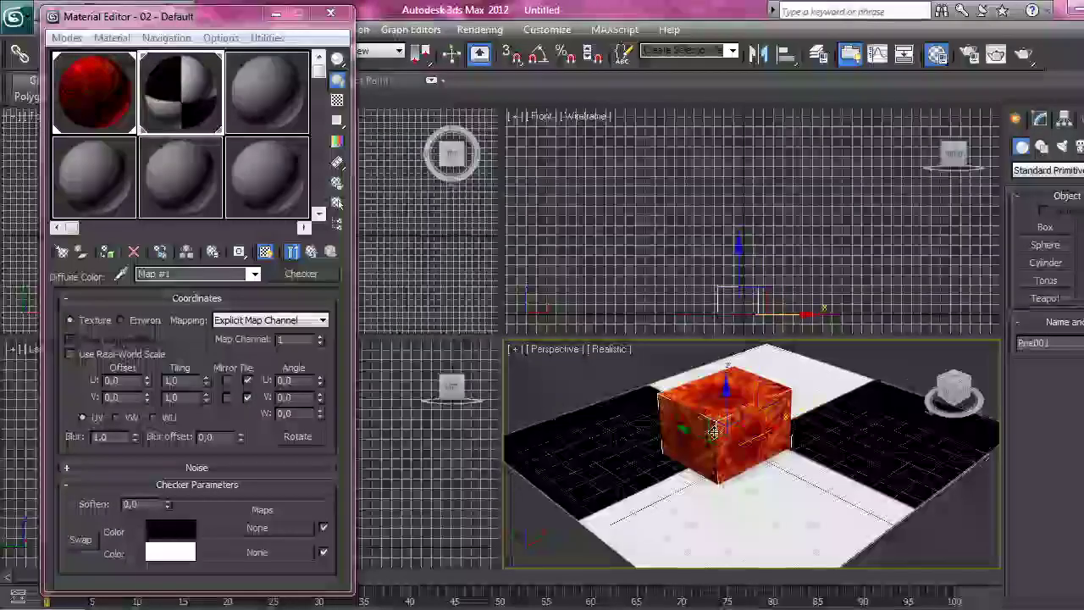
left_click(127, 100)
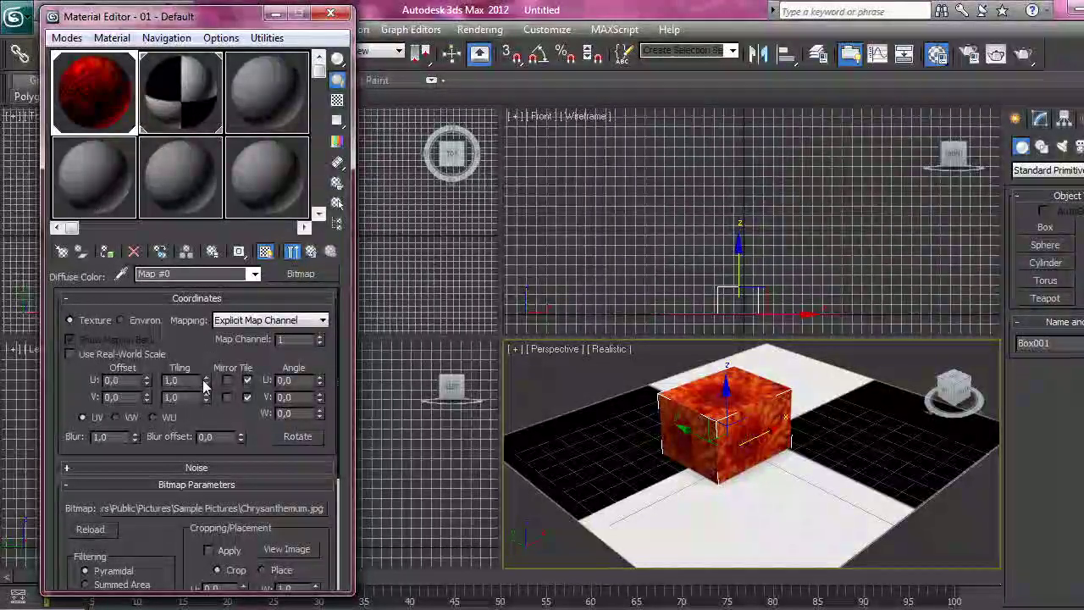
mouse_move(205, 387)
left_mouse_down()
mouse_move(193, 328)
mouse_move(194, 384)
left_mouse_up()
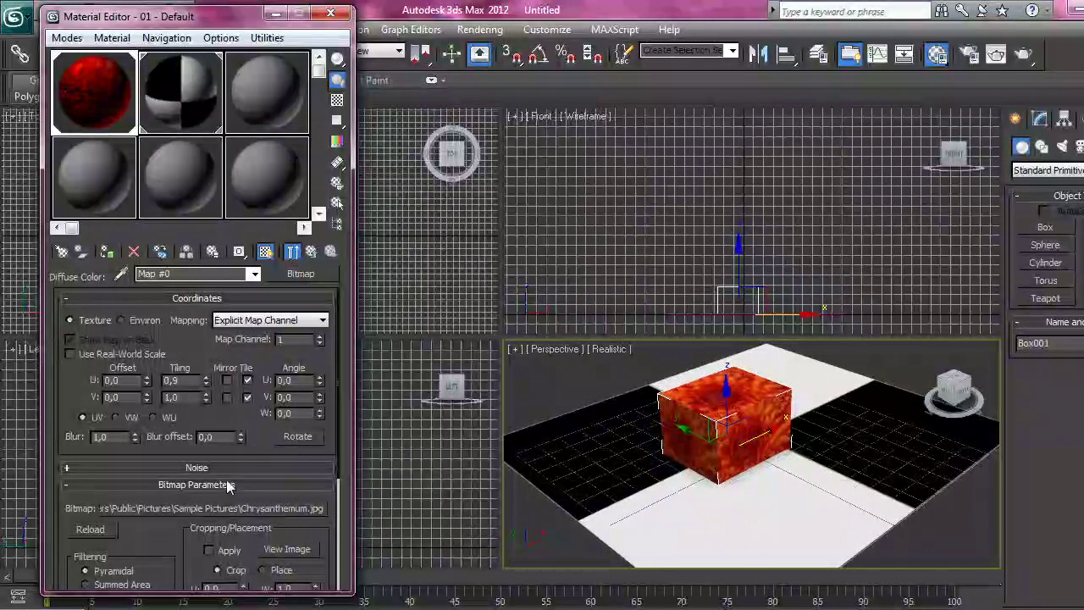
left_click_drag(206, 399, 204, 396)
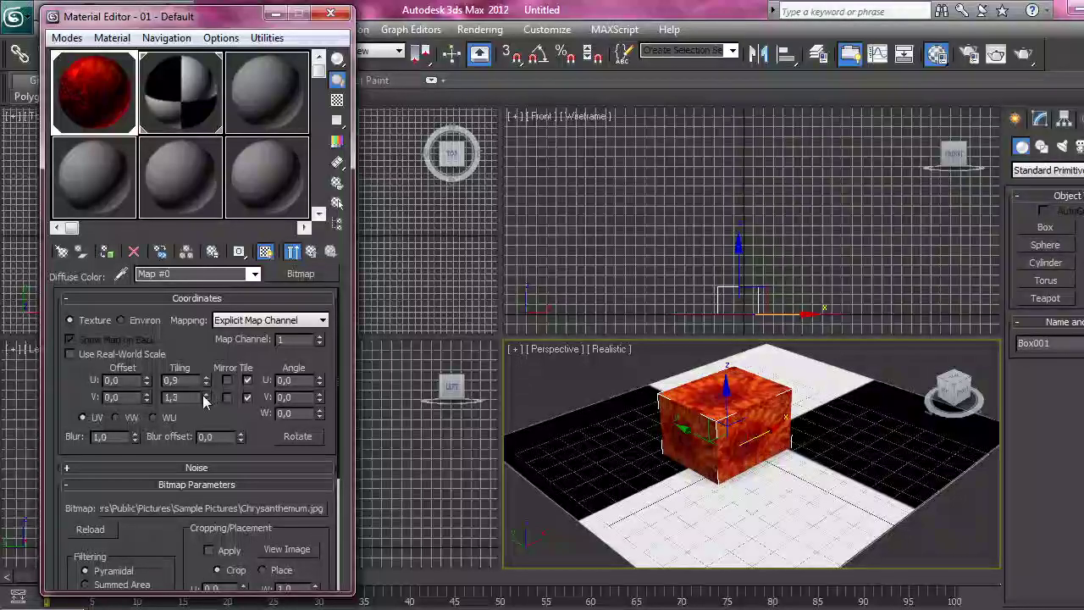
left_click(206, 401)
left_click(206, 401)
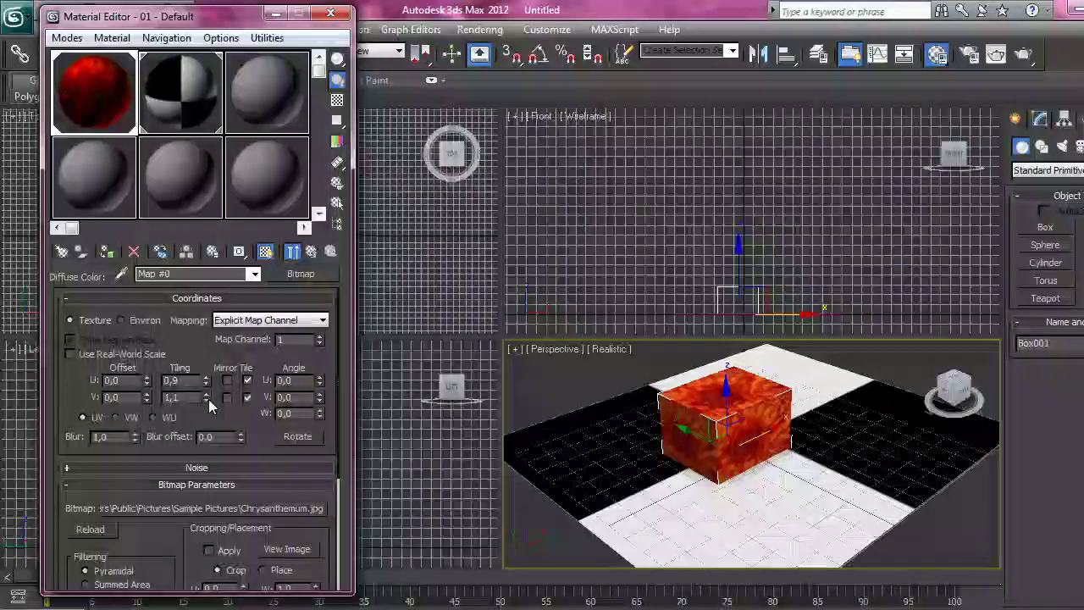
Set the angles of the box's Chrysanthemum map to U -5.0 and V 14.0.
left_click(322, 379)
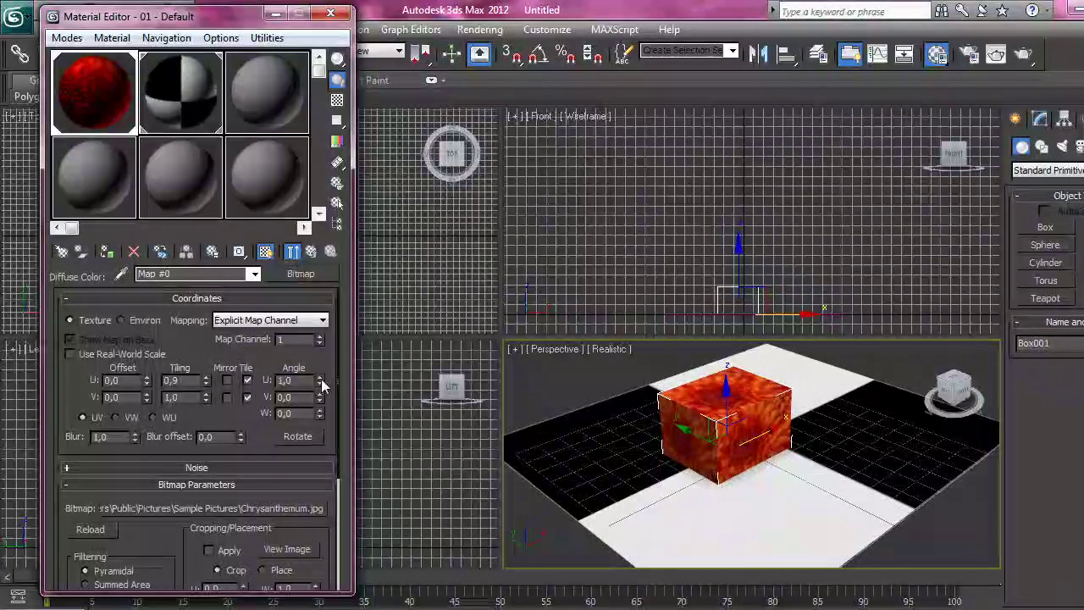
left_click(321, 378)
left_click(321, 379)
left_click(321, 378)
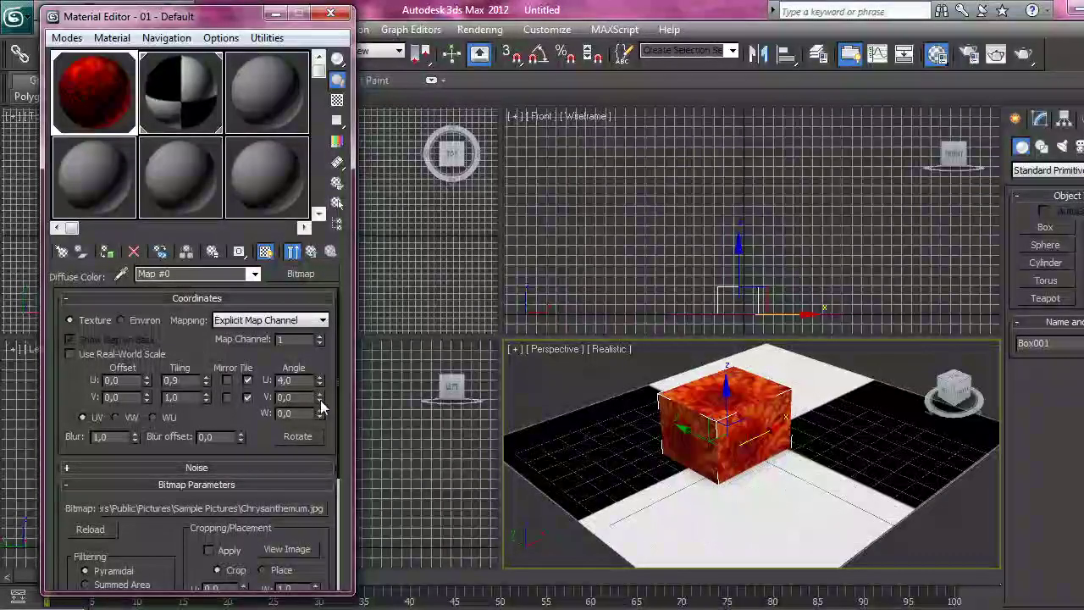
left_click(320, 394)
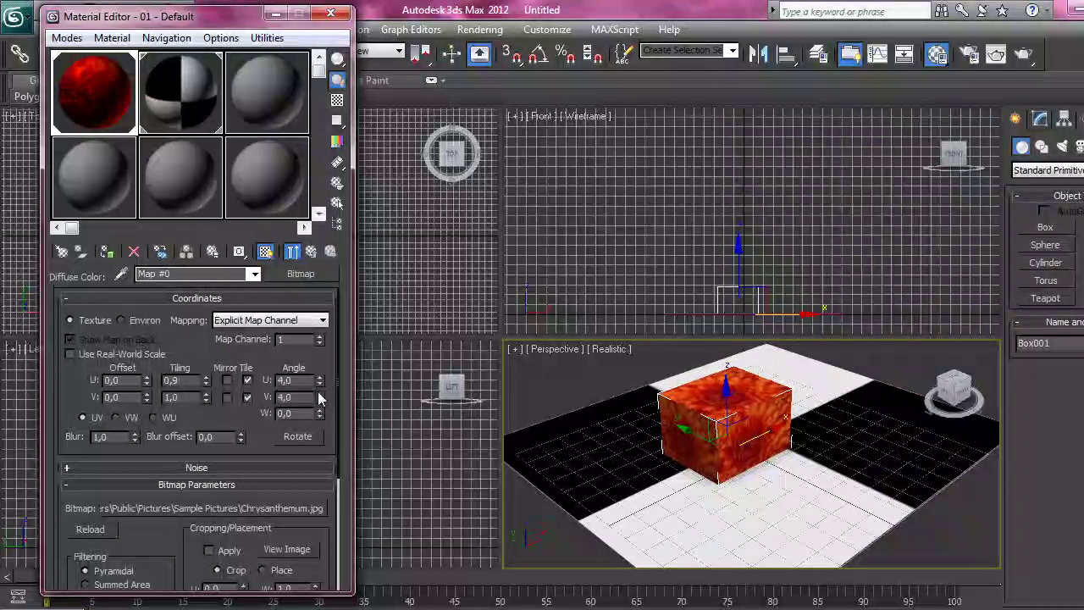
left_click(319, 393)
left_click(319, 393)
left_click(319, 393)
left_click(320, 393)
left_click(319, 393)
left_click(319, 393)
left_click(319, 393)
left_click(319, 393)
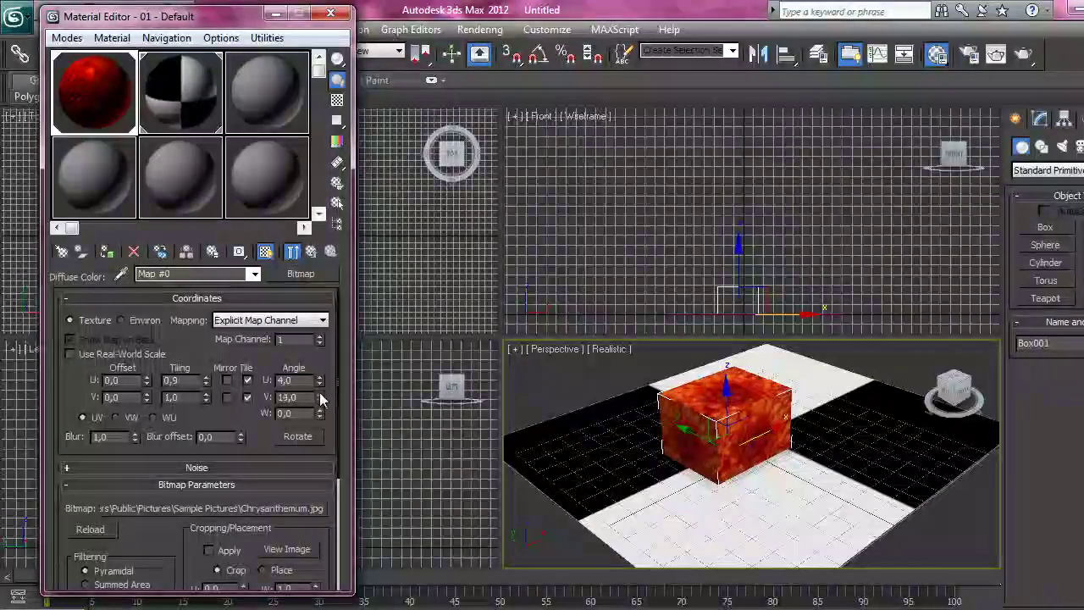
left_click(319, 383)
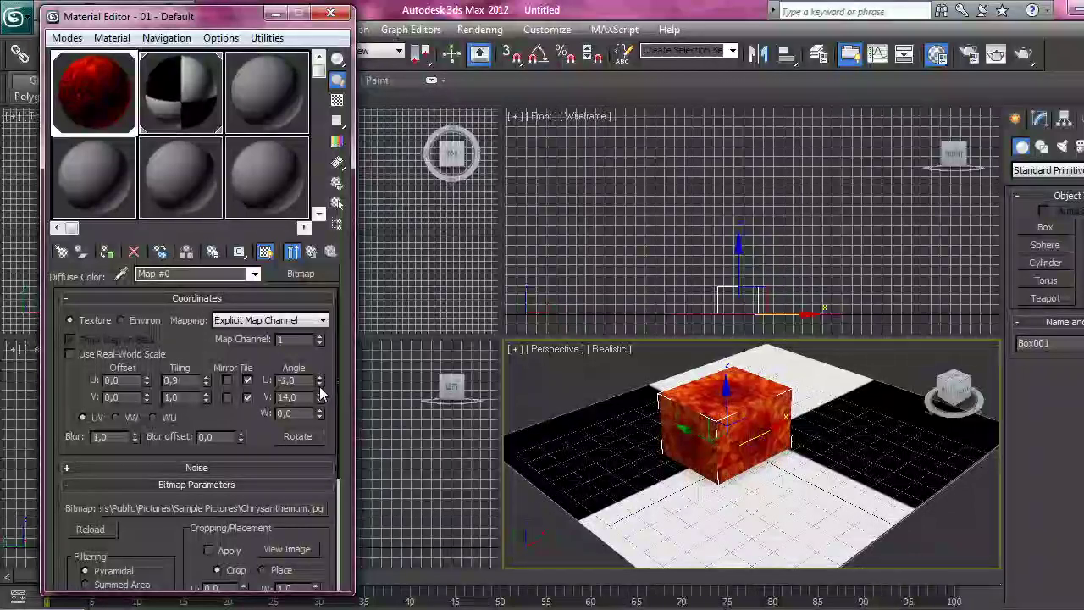
left_click(319, 383)
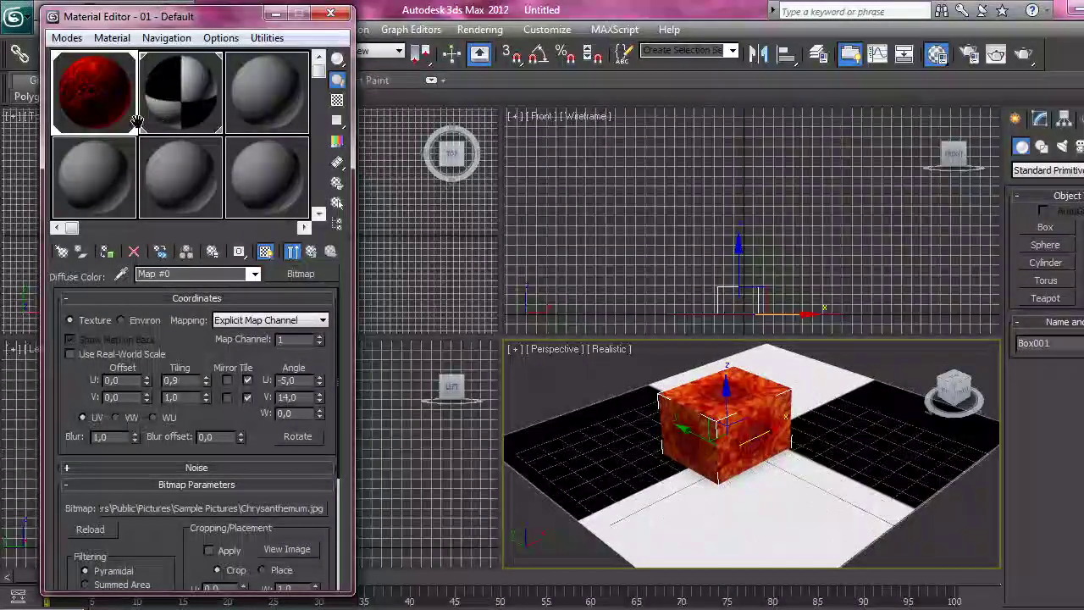
Set the U tiling of the floor material's Checker map to 3.1.
left_click(172, 95)
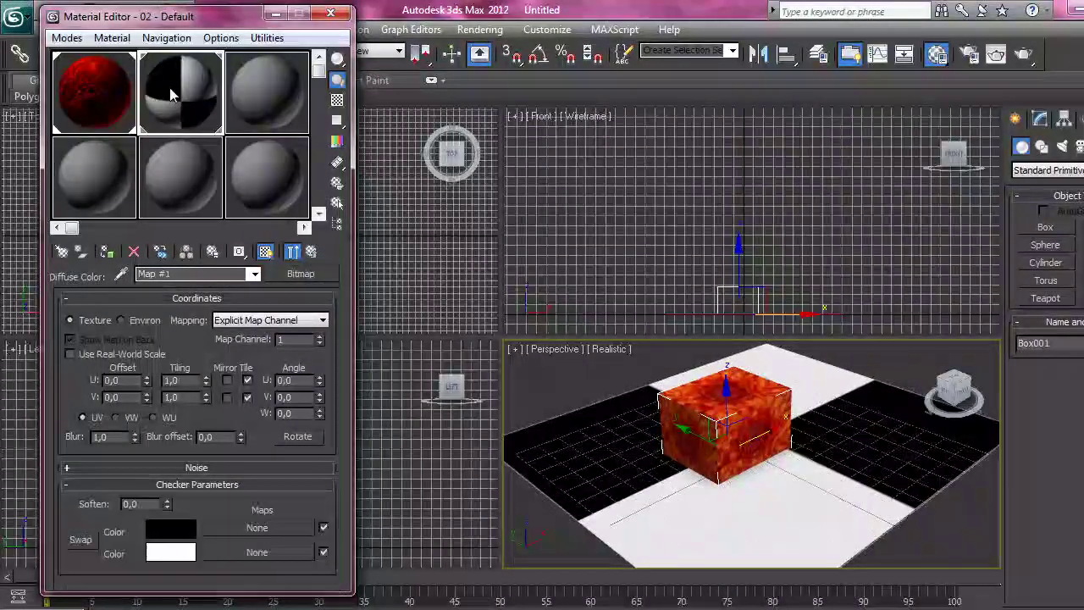
left_click(207, 376)
left_click(208, 377)
left_click(208, 377)
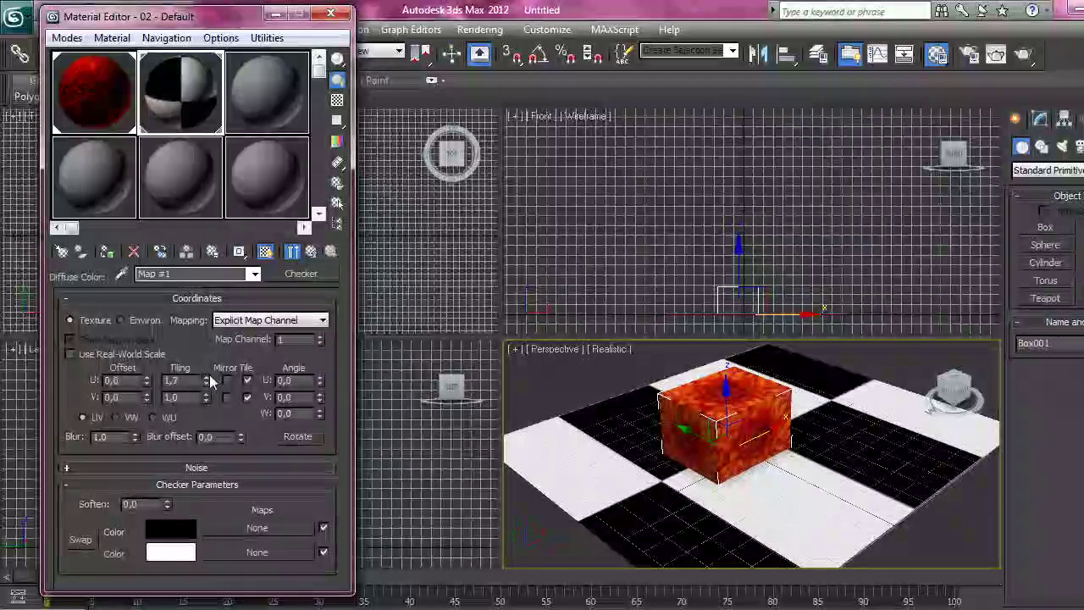
left_click(210, 376)
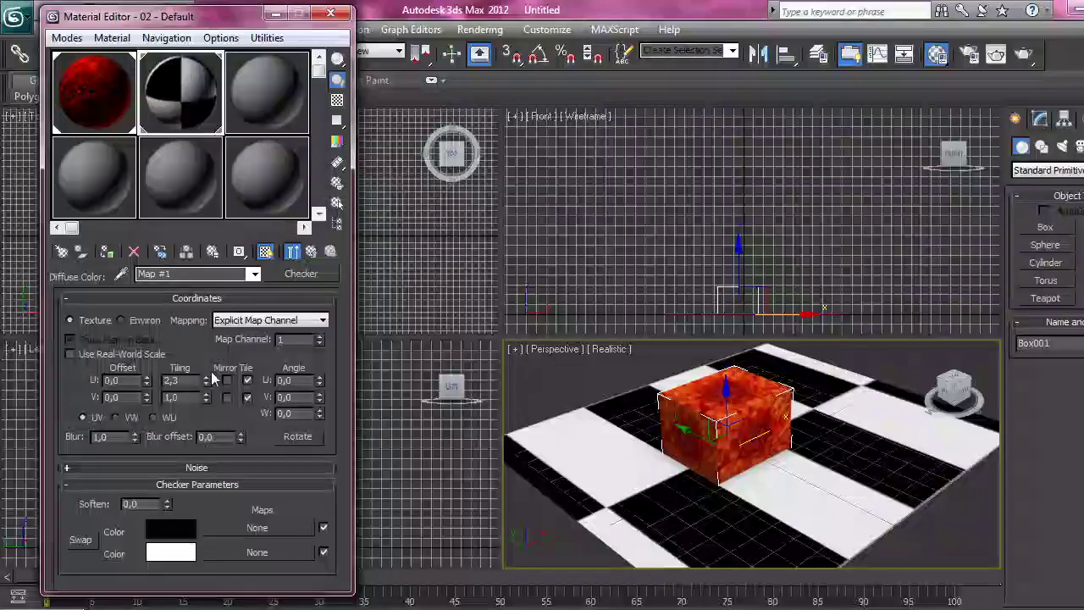
left_click(207, 377)
left_click(207, 377)
left_click(207, 377)
left_click(206, 377)
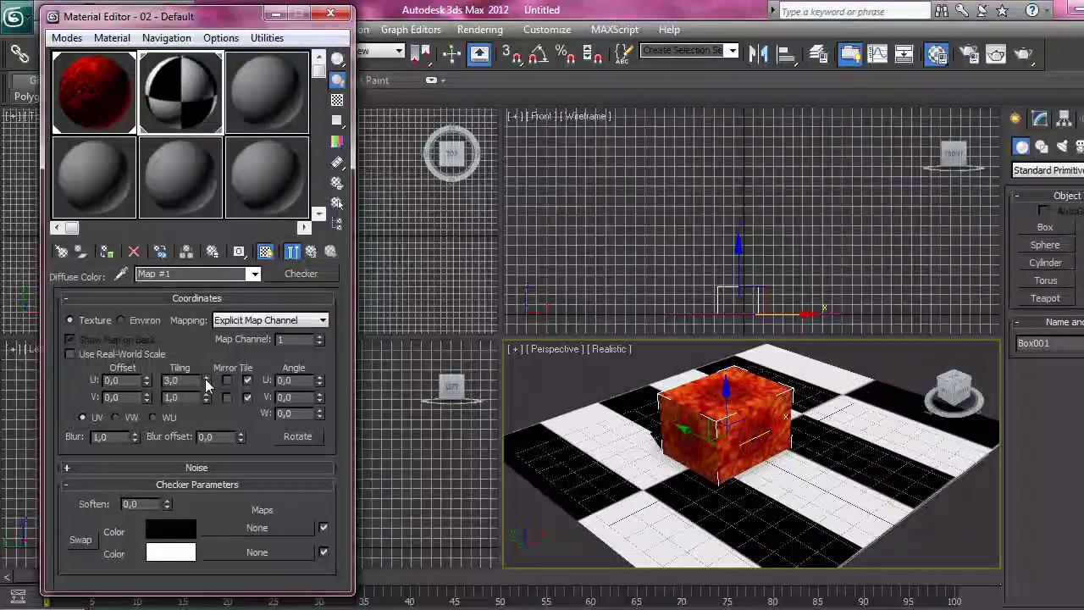
left_click(206, 378)
Set the V tiling of the floor material's Checker map to 5.0.
left_click(207, 395)
left_click(206, 395)
left_click(206, 394)
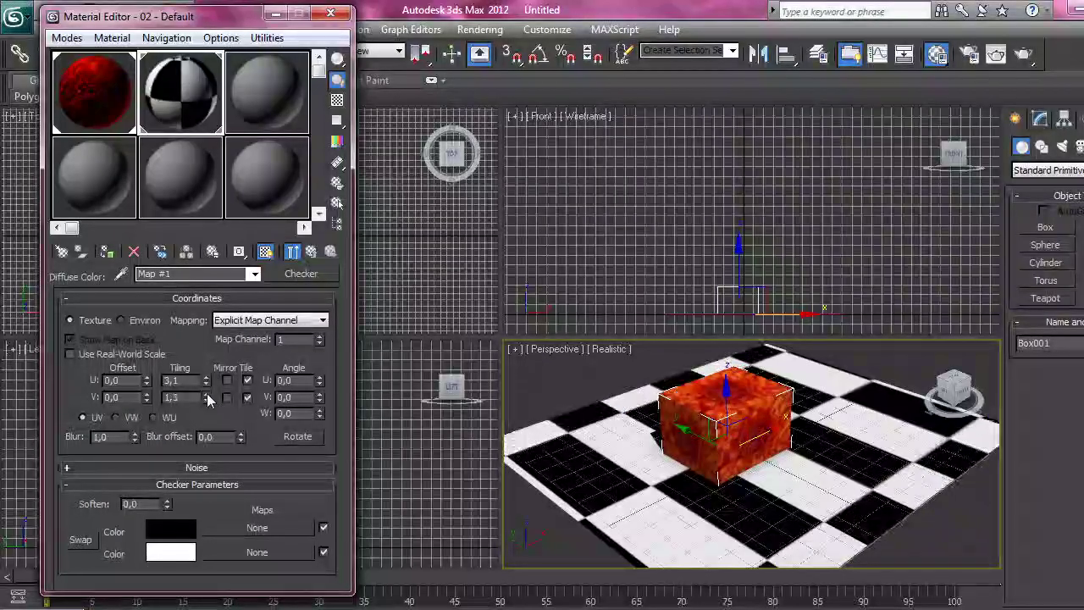
left_click(207, 394)
left_click(207, 394)
left_click(208, 394)
left_click(207, 394)
left_click(208, 394)
left_click(208, 394)
left_click(209, 394)
left_click(209, 394)
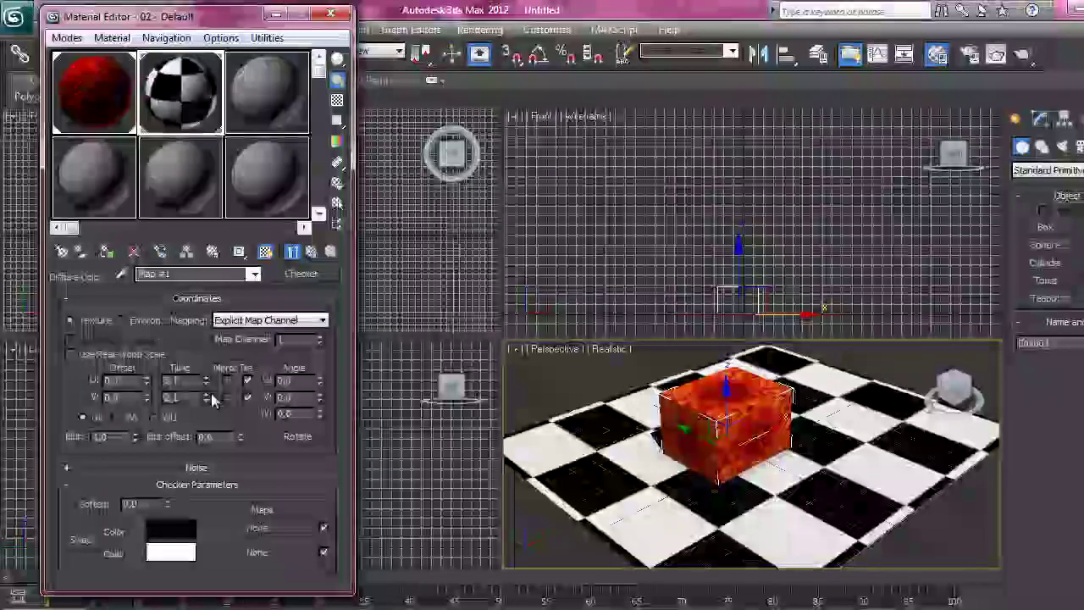
left_click(210, 394)
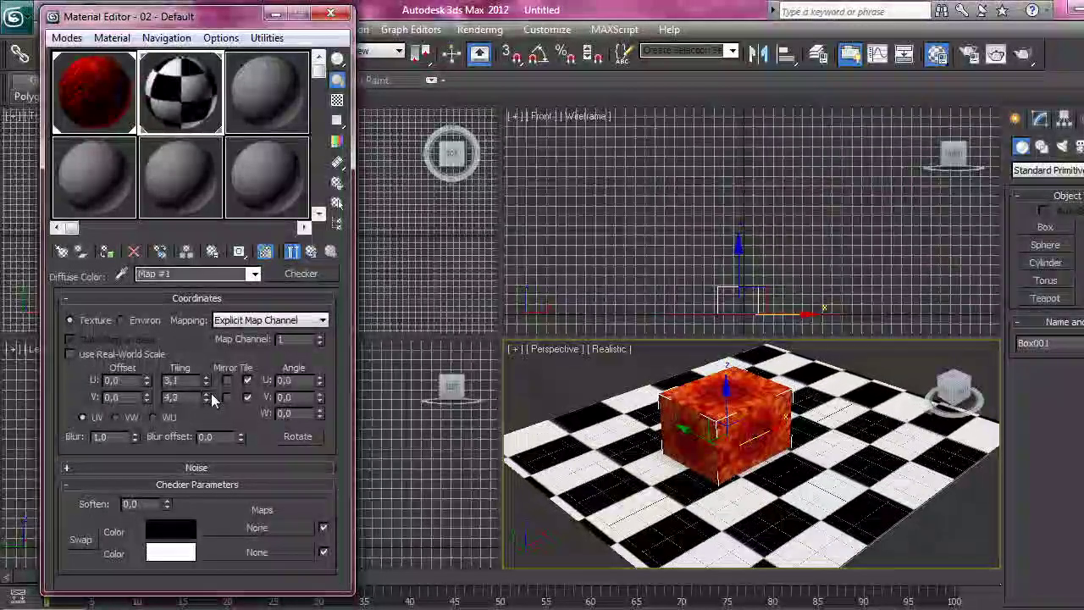
left_click(211, 393)
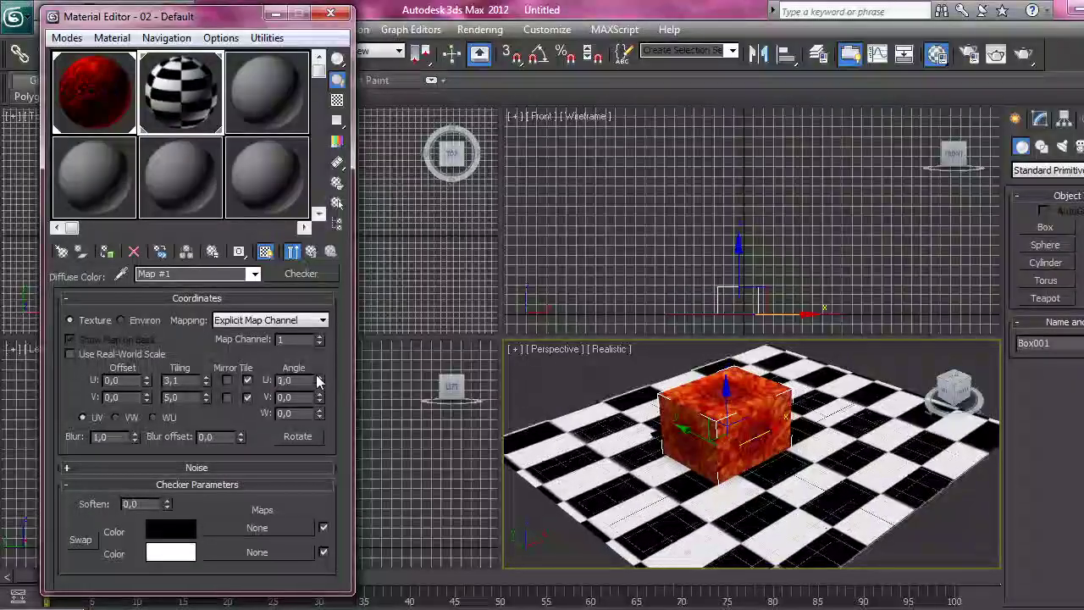
Set the angles of the floor's Checker map to U 7.0, V 9.0 and W 38.0.
left_click(318, 381)
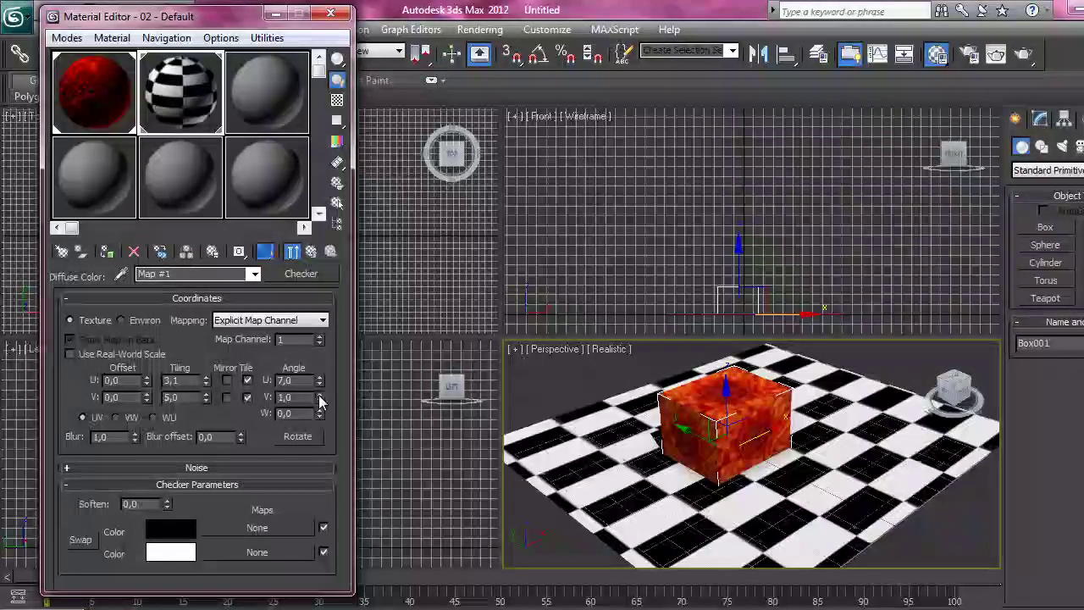
left_click(319, 396)
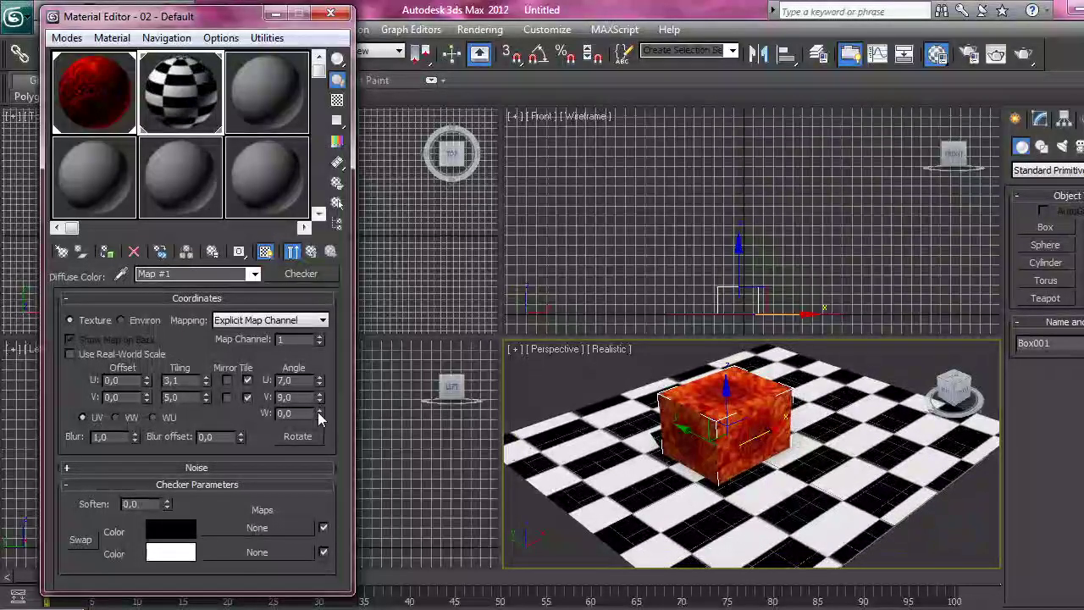
left_click(319, 411)
left_click_drag(318, 411, 320, 415)
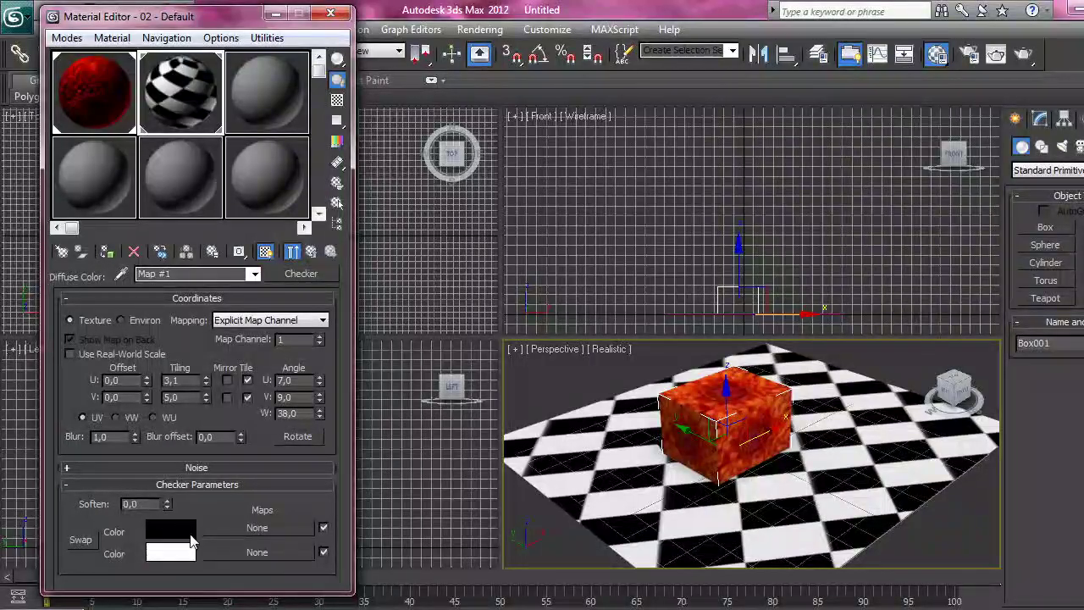
Open the colour selector for the Checker map's black Color 1 and close it.
left_click(188, 535)
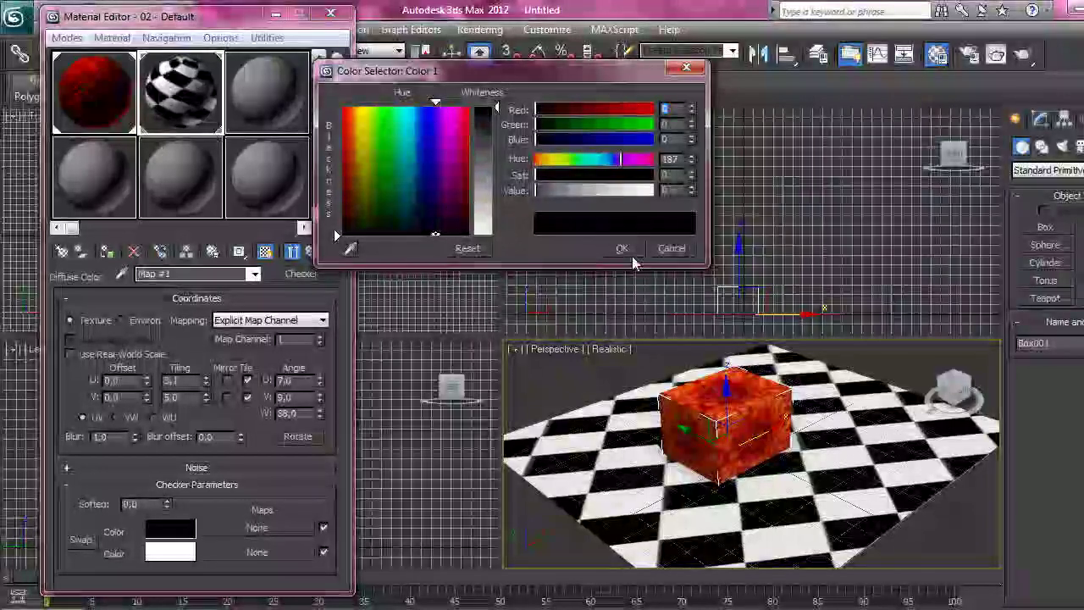
left_click(622, 248)
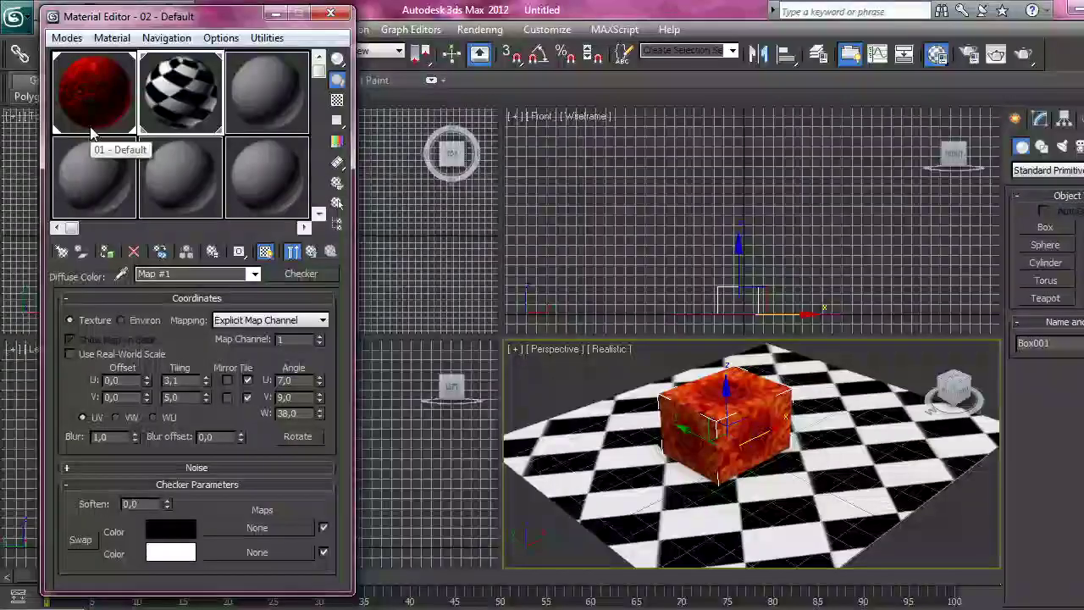
Return to the top level of the box's 01 - Default material and rename it cube.
left_click(93, 80)
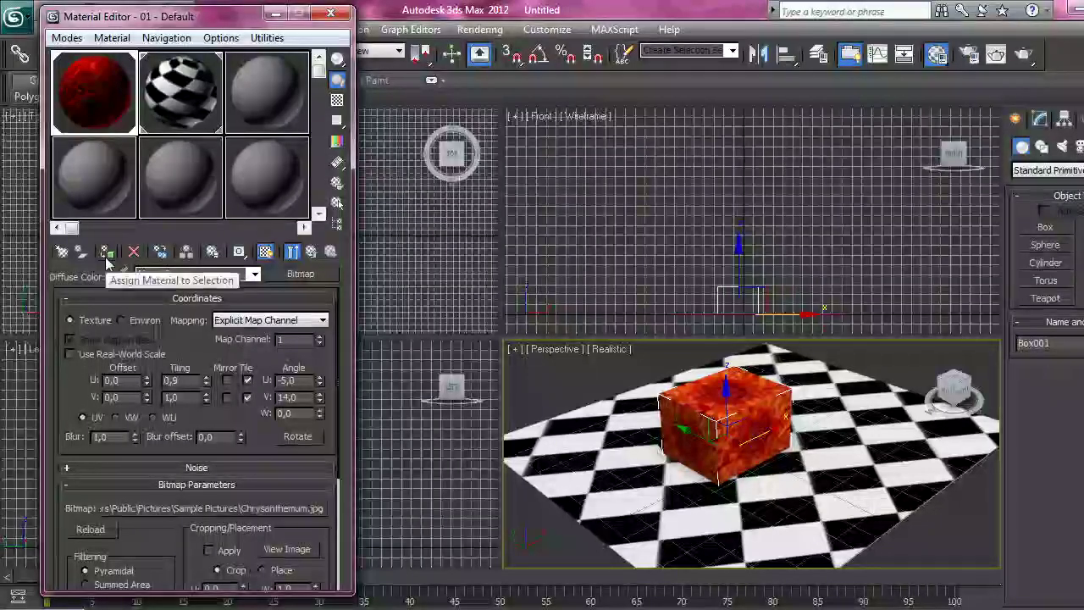
left_click(254, 274)
left_click(218, 291)
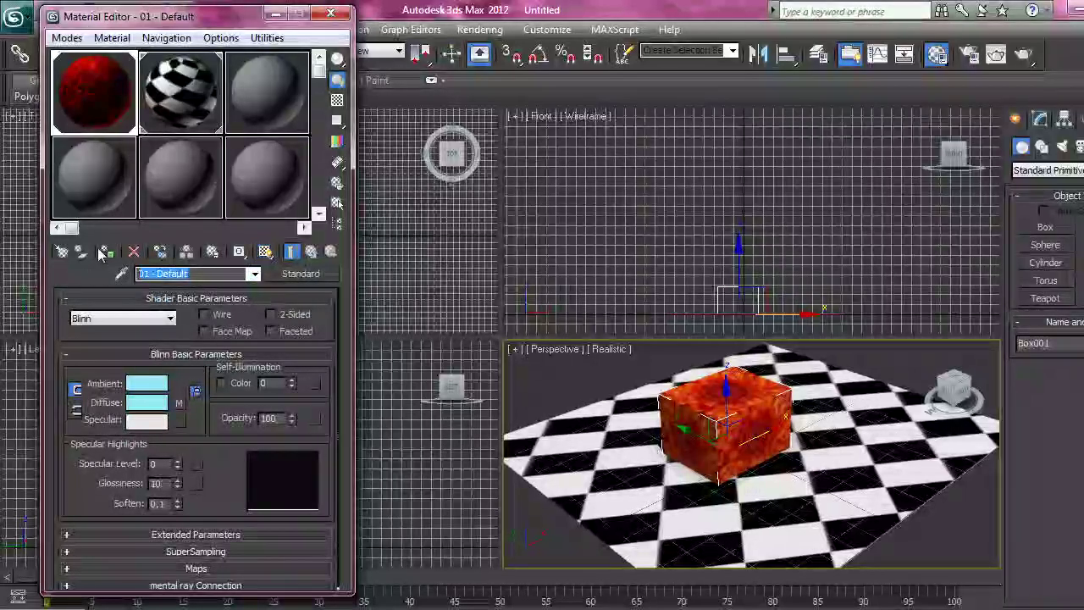
type("cube")
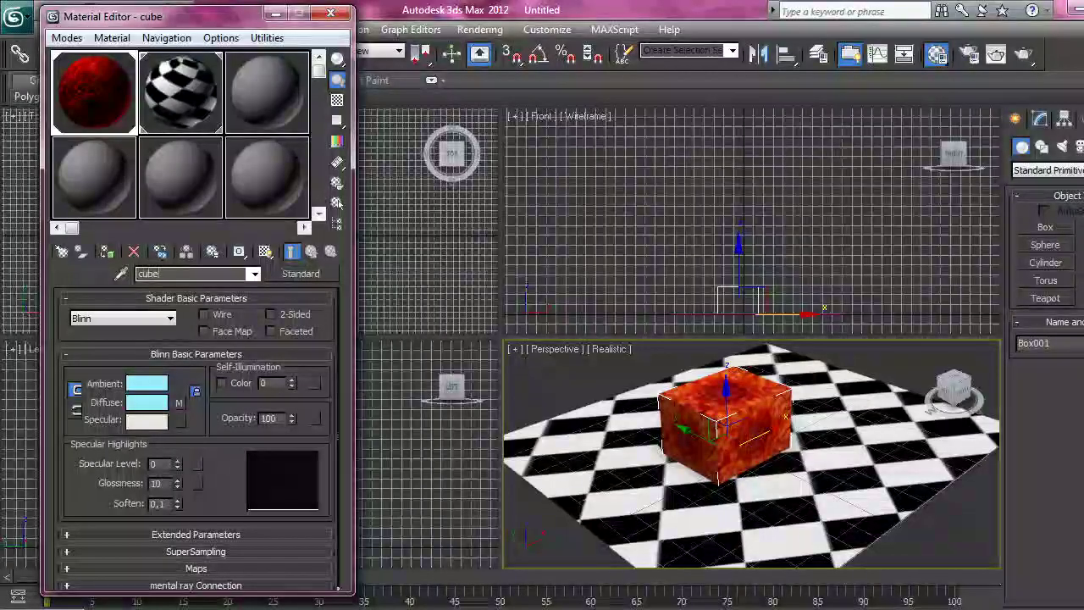
Return to the top level of the checkered 02 - Default material and rename it plan.
left_click(180, 92)
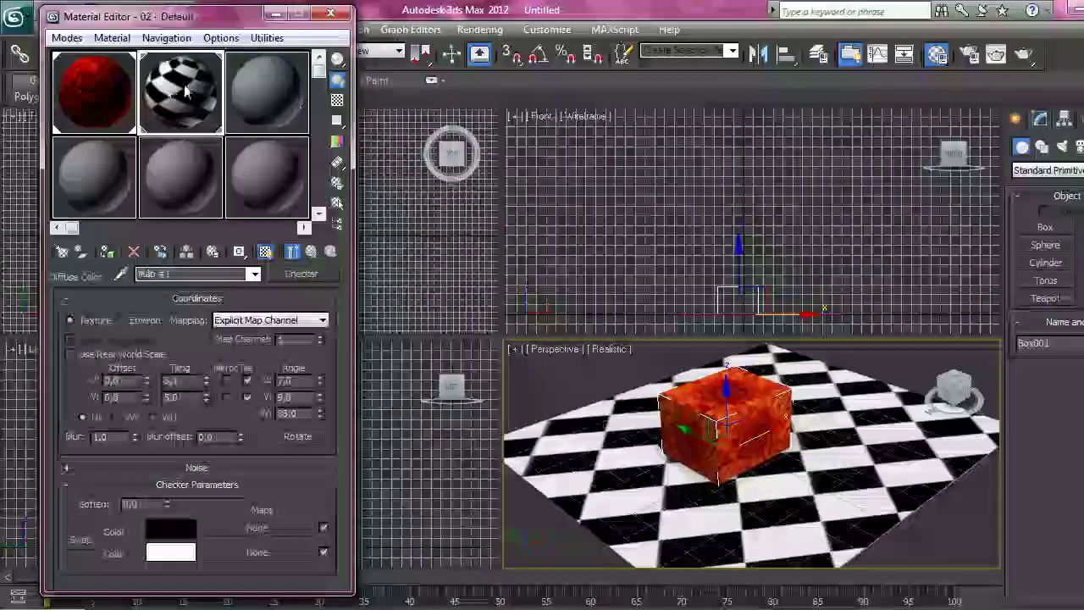
left_click(254, 273)
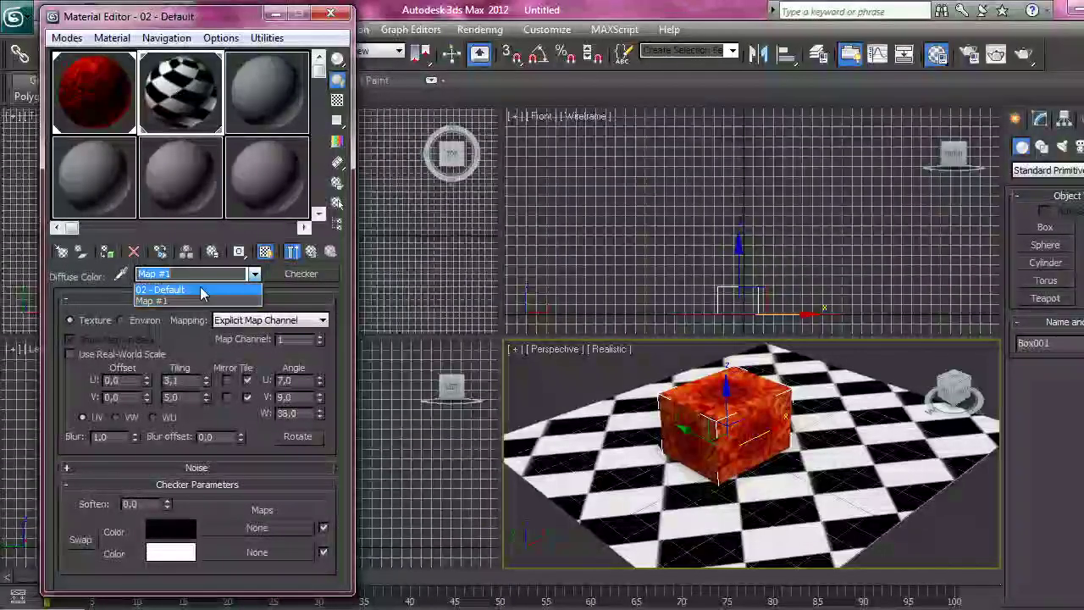
left_click(170, 284)
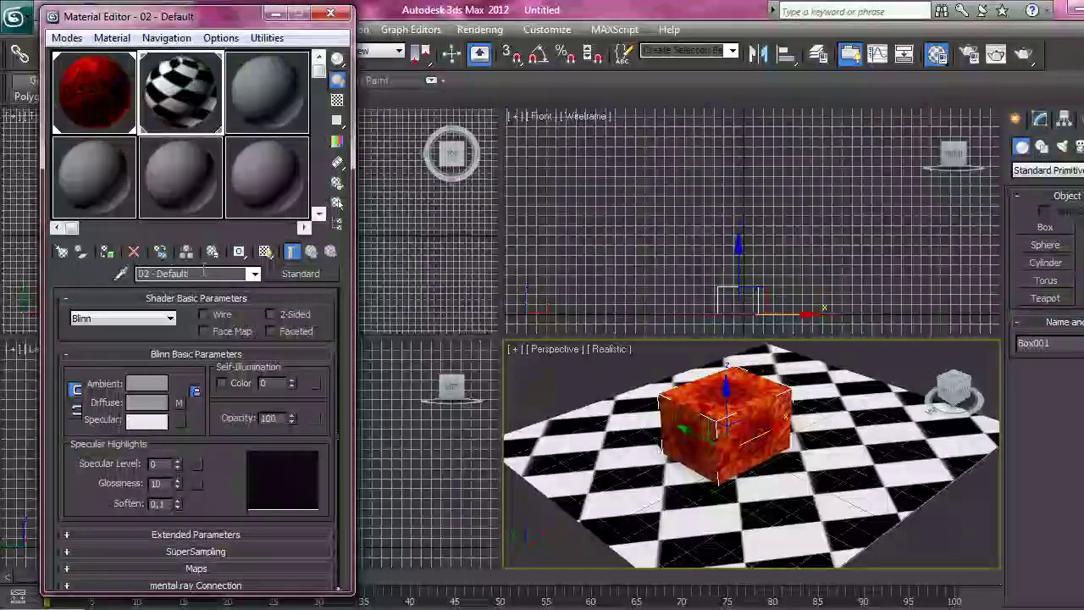
left_click(170, 274)
type("Ian")
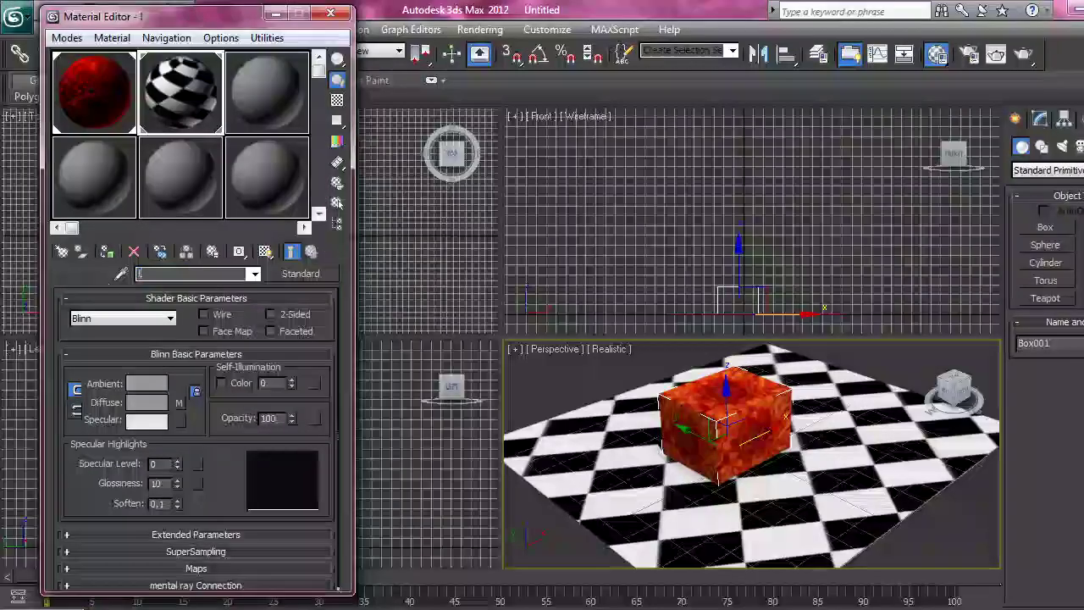
key("Return")
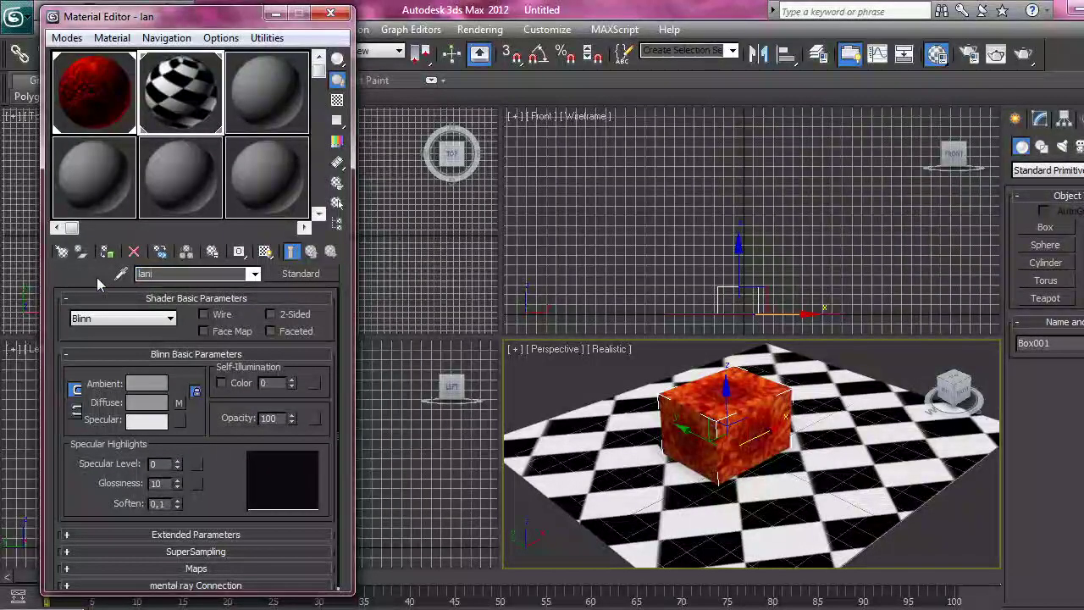
key("BackSpace")
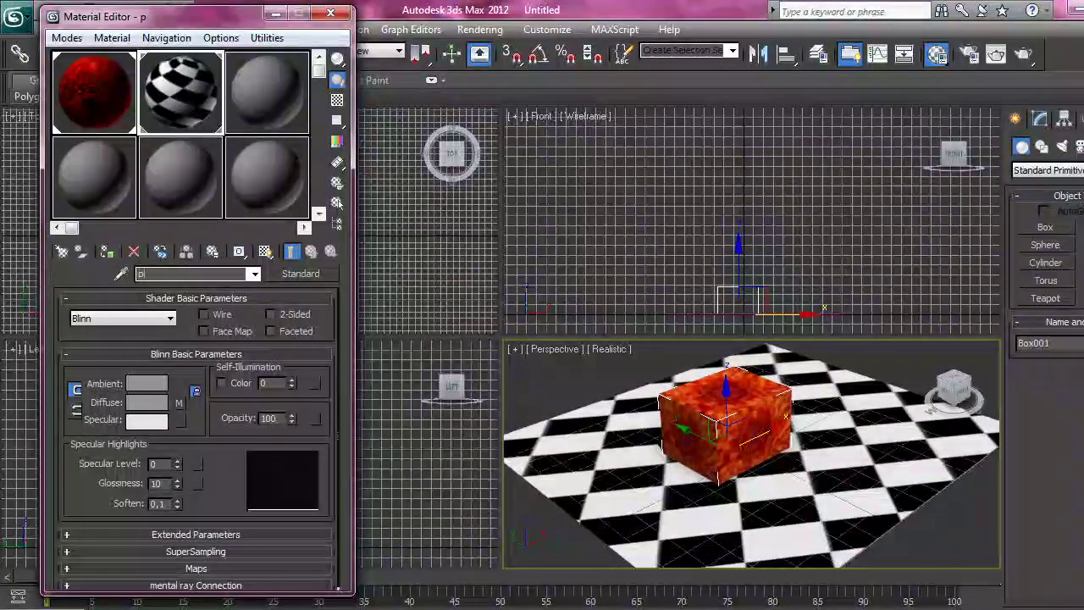
type("plan")
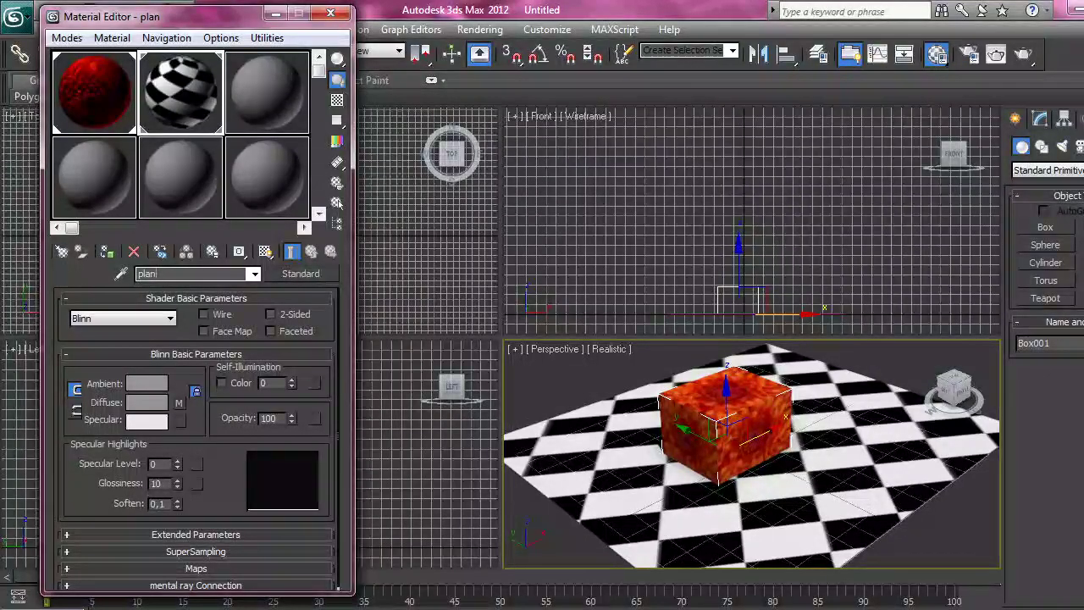
Replace the plan material's sample slot with a copy of the blank 03 - Default material and rename the copy 02 - Default.
left_click(96, 82)
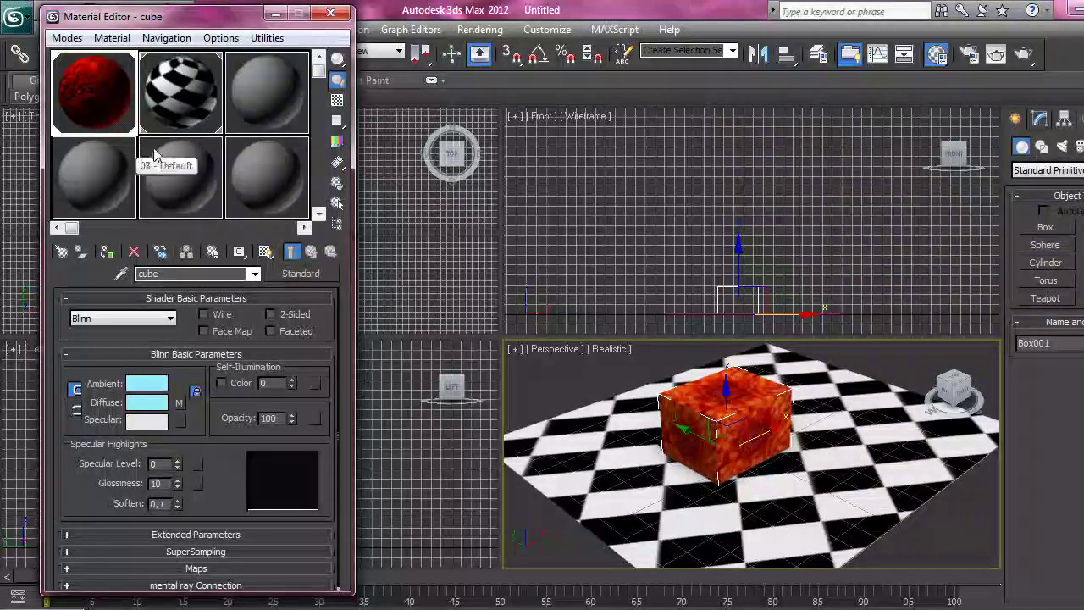
left_click(180, 83)
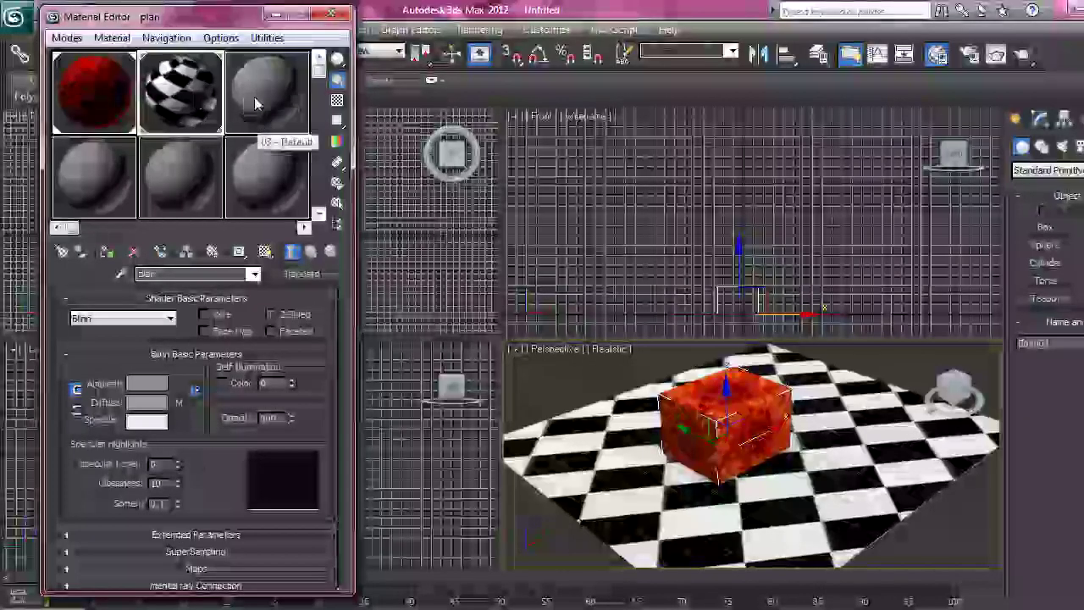
left_click(262, 100)
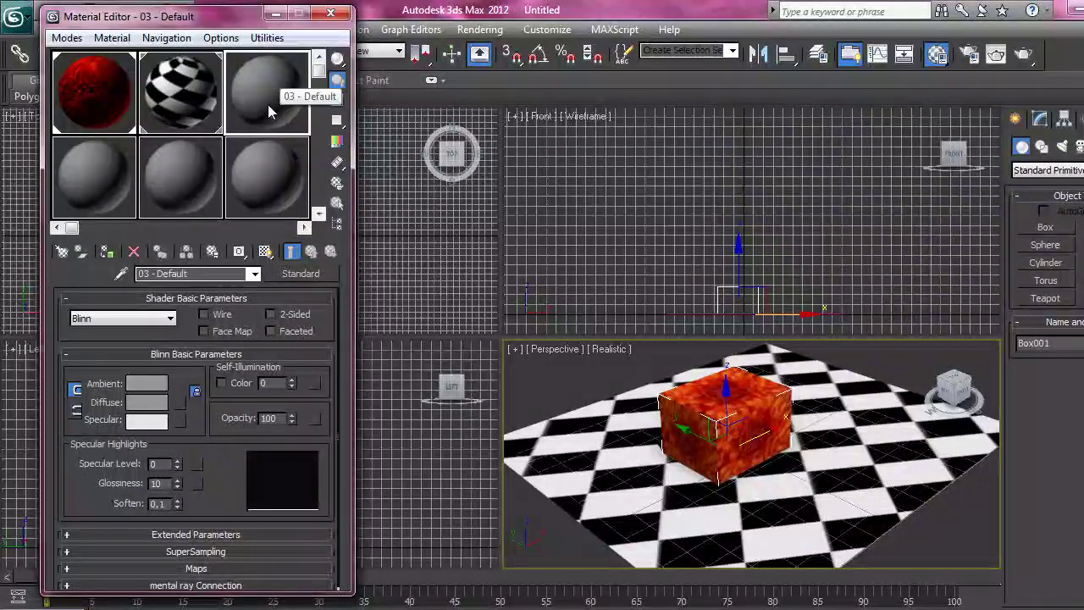
left_click_drag(269, 110, 183, 93)
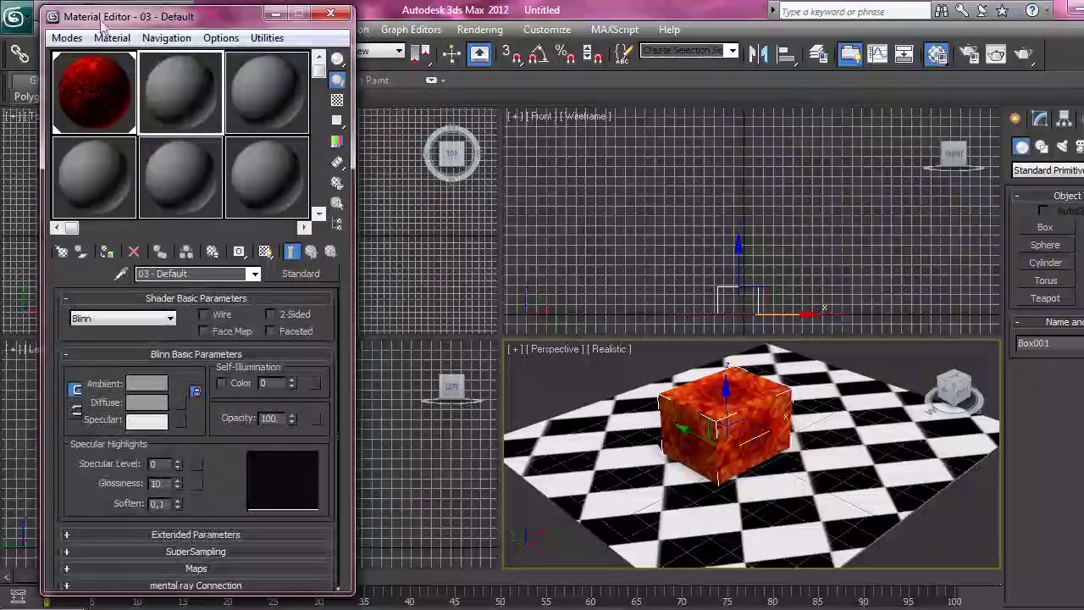
left_click(193, 93)
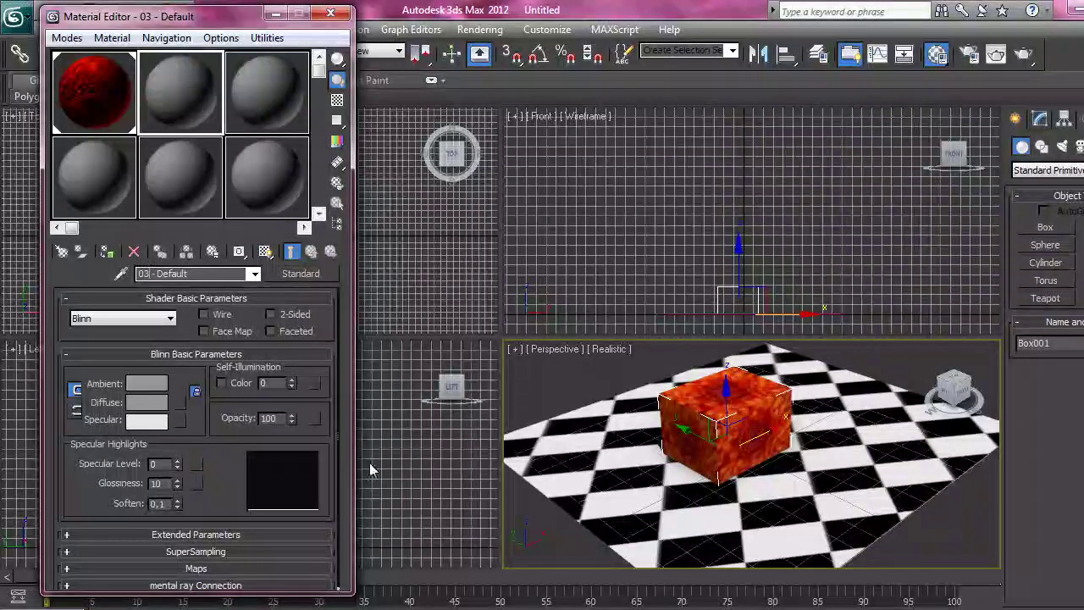
key("BackSpace")
type("2")
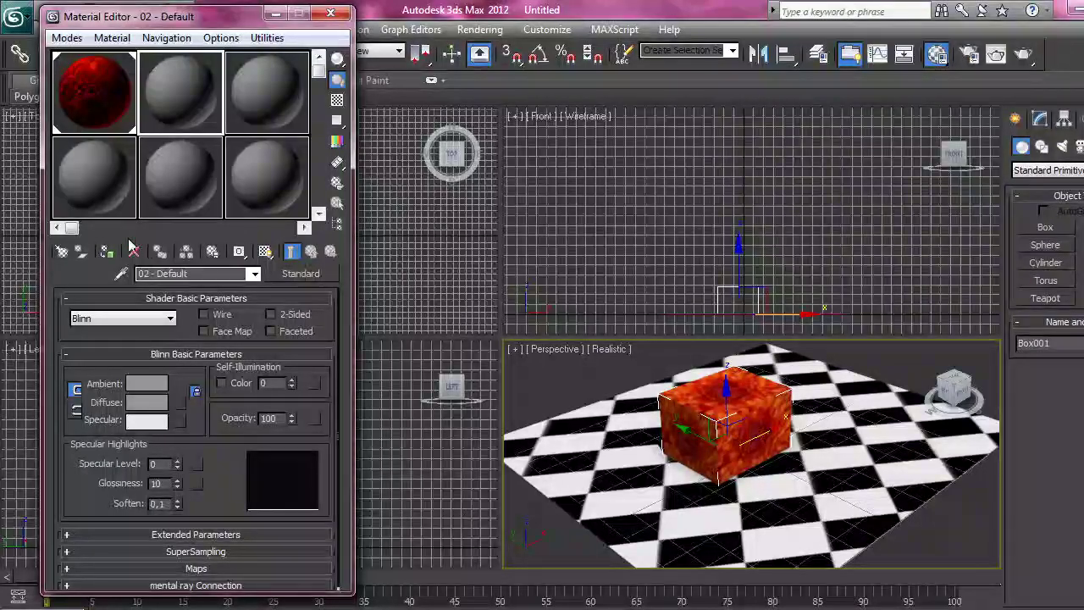
Try copying the cube material onto the 02 - Default sample slot and undo the copy.
left_click(166, 183)
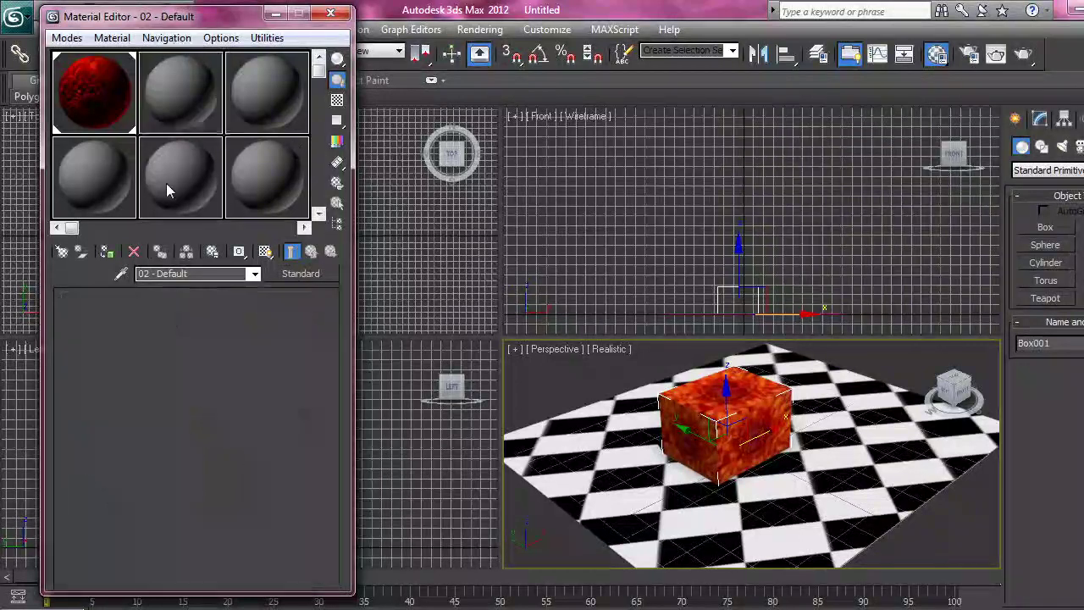
left_click(93, 91)
left_click_drag(93, 92, 178, 93)
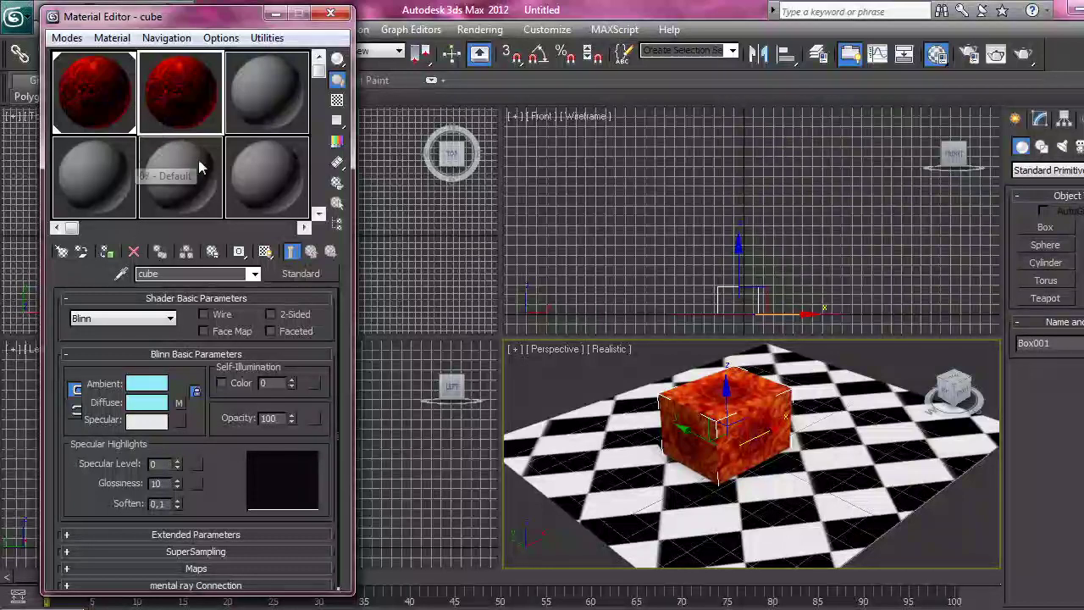
key("ctrl+z")
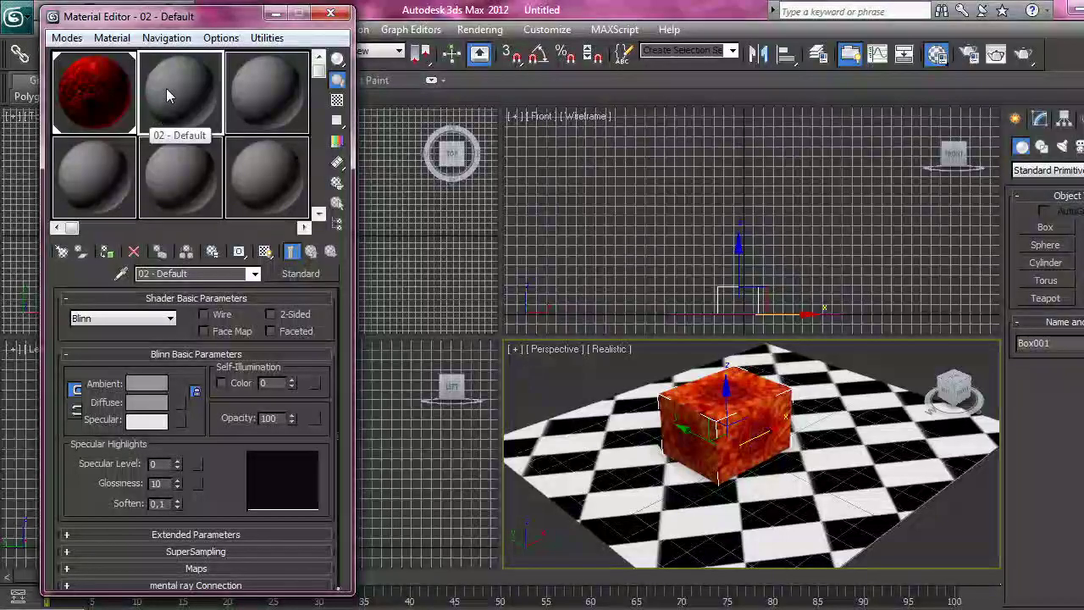
Assign the blank 02 - Default material to the floor plane and load the parquet image as its diffuse bitmap.
left_click_drag(166, 96, 610, 432)
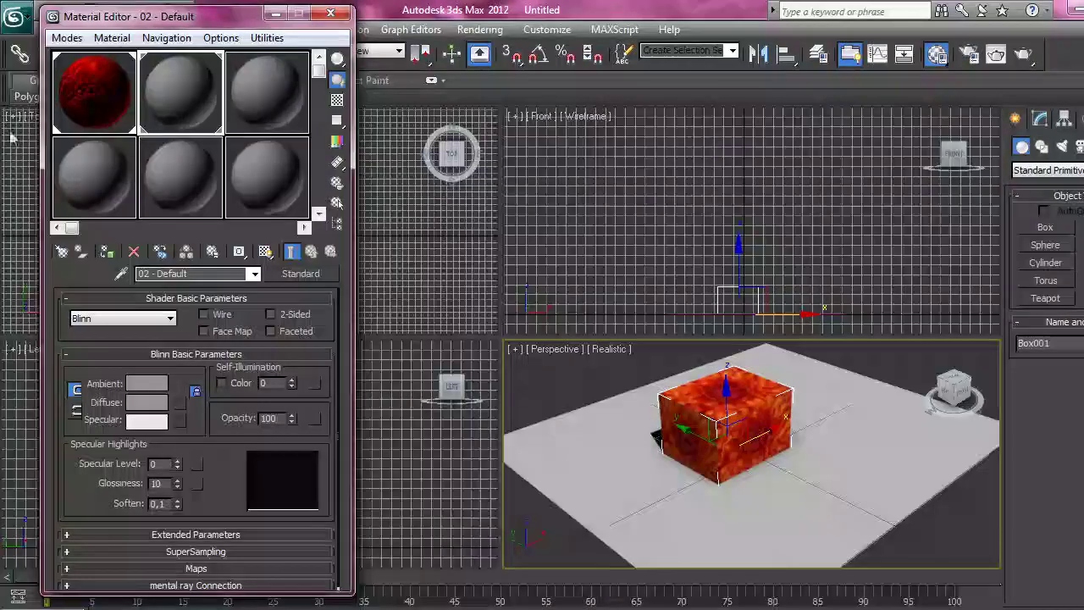
left_click(179, 401)
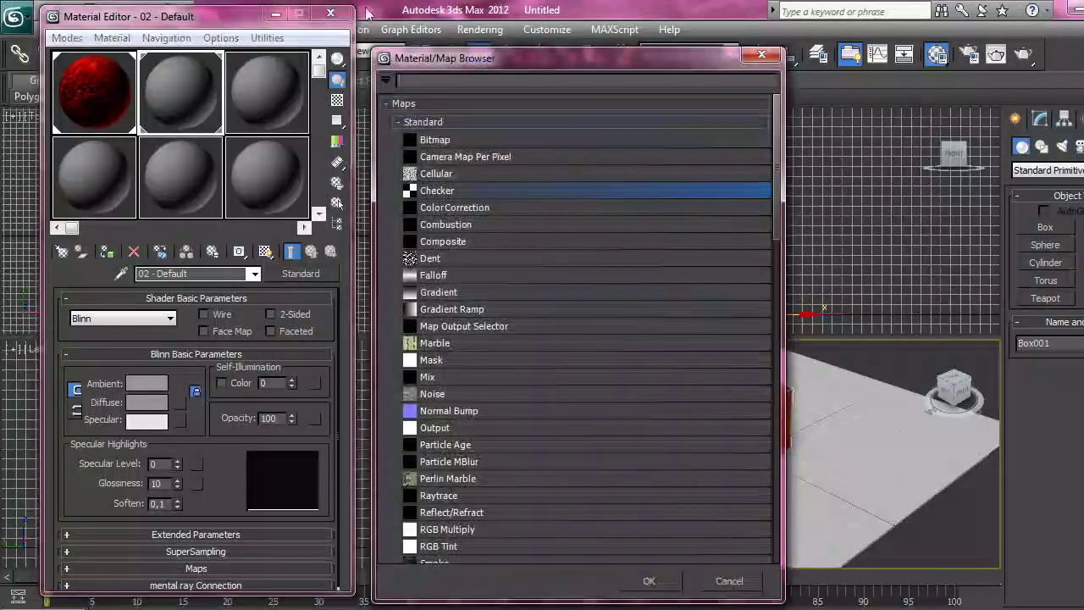
left_click(451, 140)
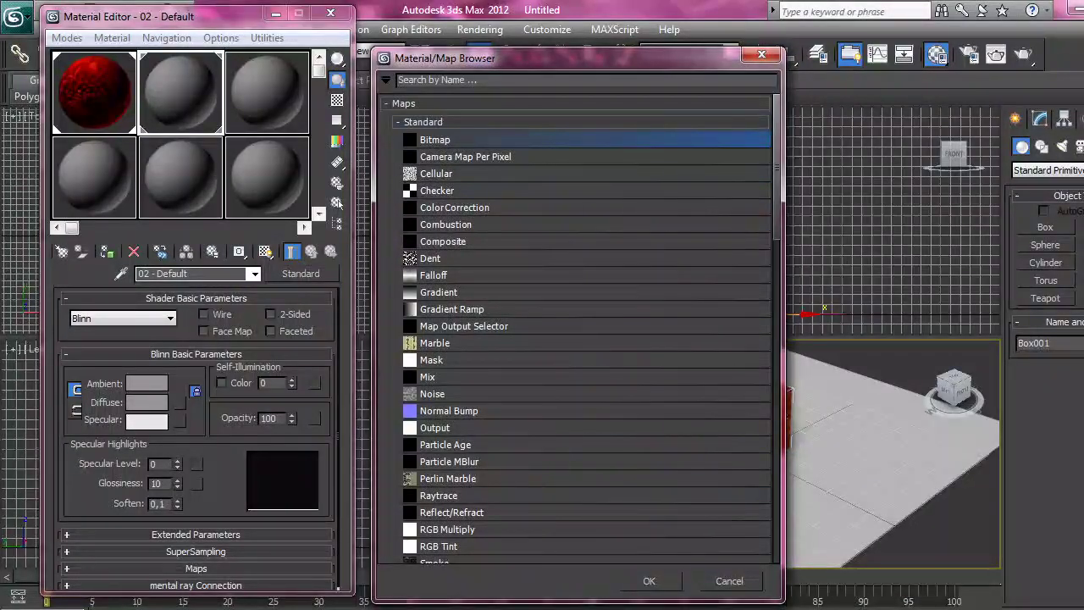
left_click(649, 583)
left_click(229, 241)
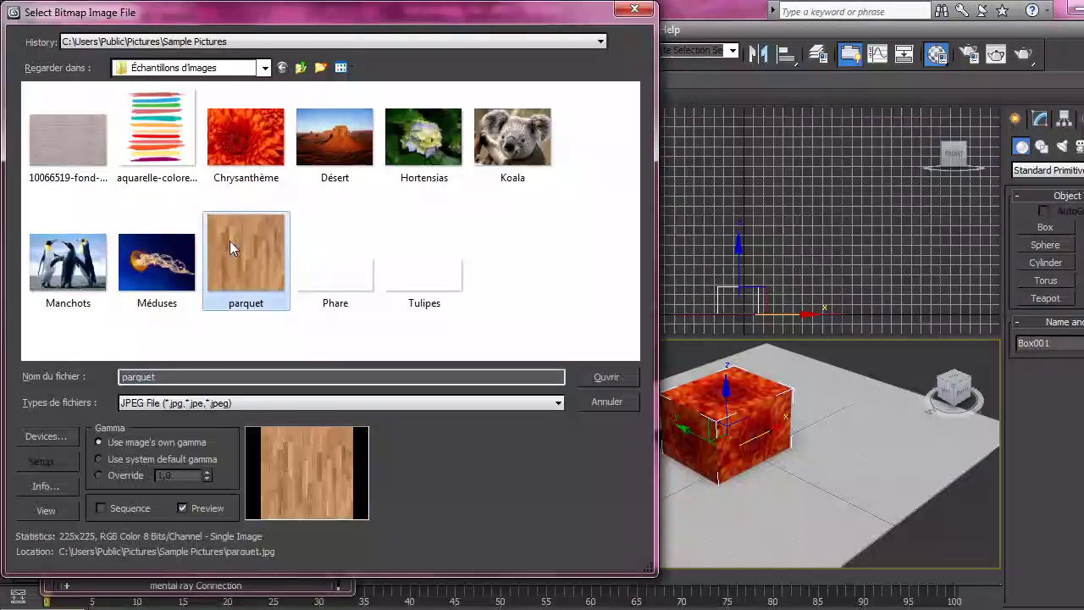
left_click(613, 380)
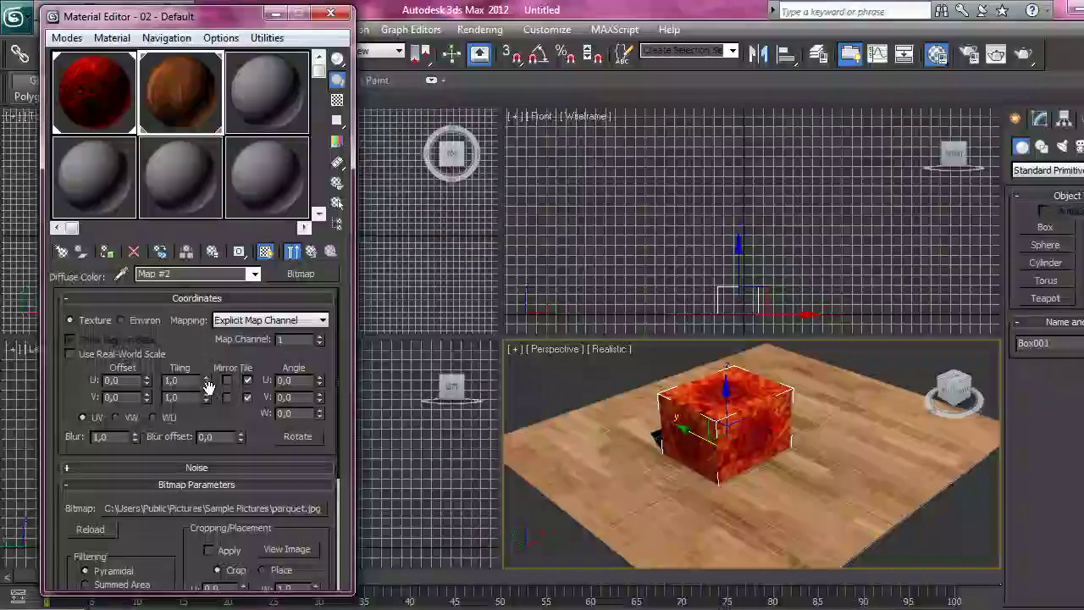
Set the parquet bitmap's tiling to 1,6 in U and 1,8 in V.
left_click(208, 378)
left_click(207, 378)
left_click(207, 378)
left_click(208, 378)
left_click(208, 377)
left_click(208, 378)
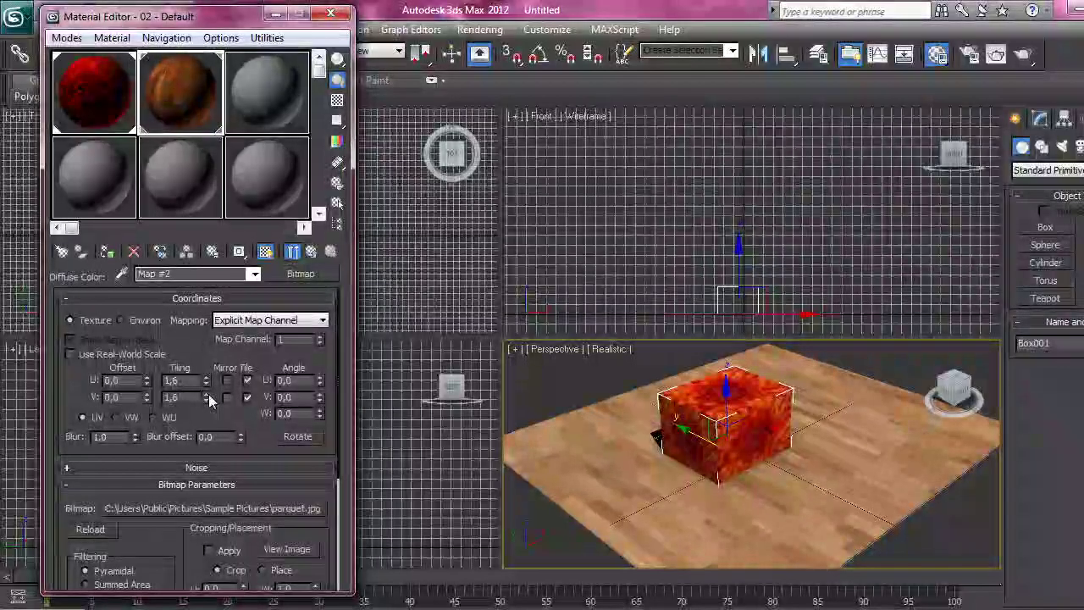
left_click(208, 395)
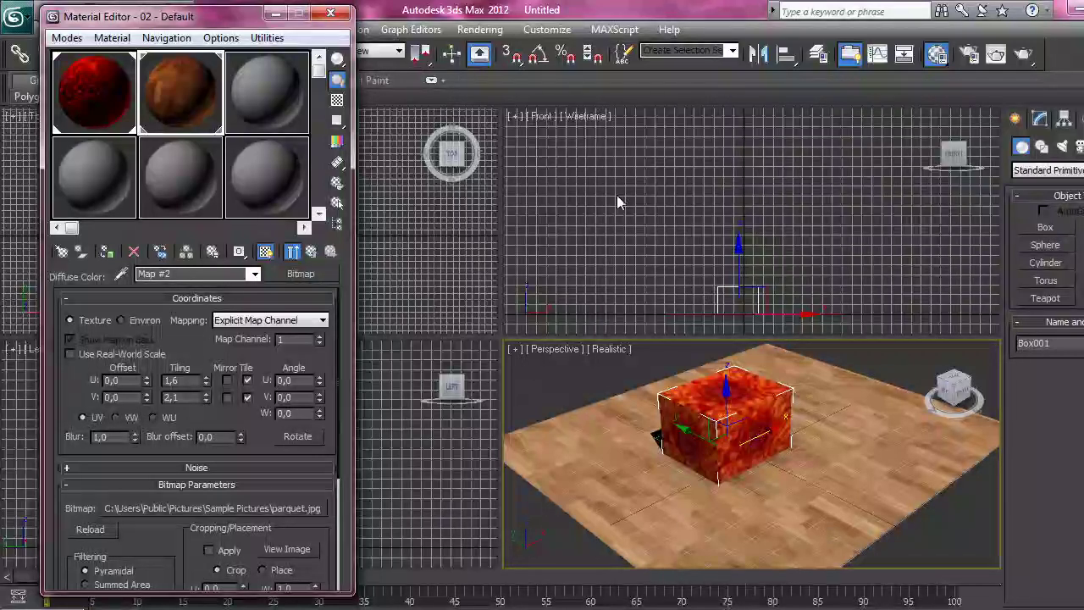
left_click(206, 400)
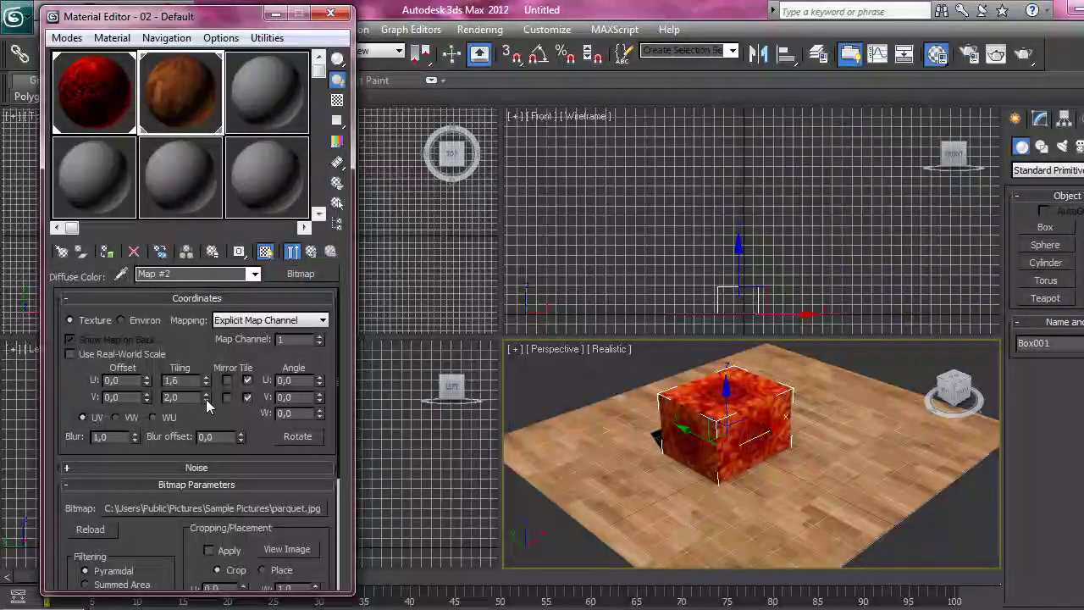
left_click(206, 400)
left_click(208, 400)
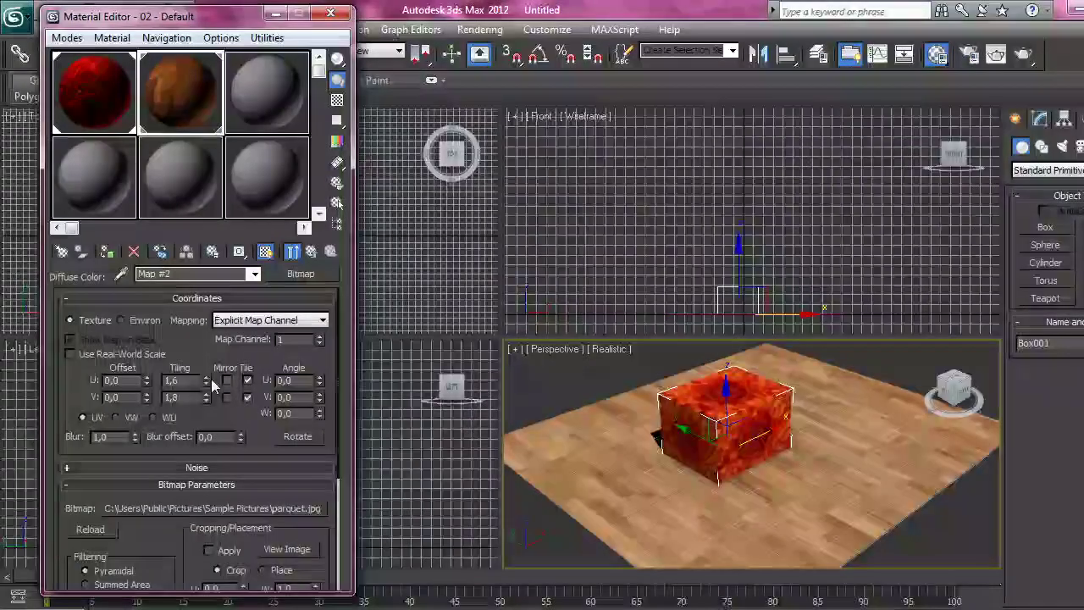
Try a U tiling of 1,9 on the parquet bitmap, settle on 1,5 and render the scene.
left_click(207, 379)
left_click(207, 378)
left_click(208, 379)
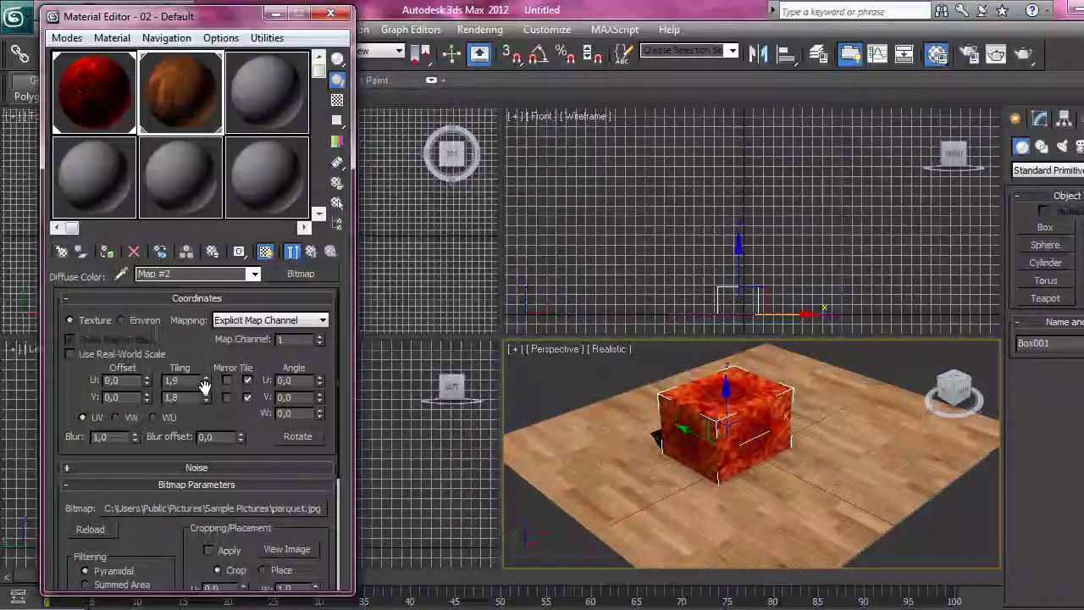
left_click(206, 383)
left_click(206, 382)
left_click(207, 382)
left_click(207, 383)
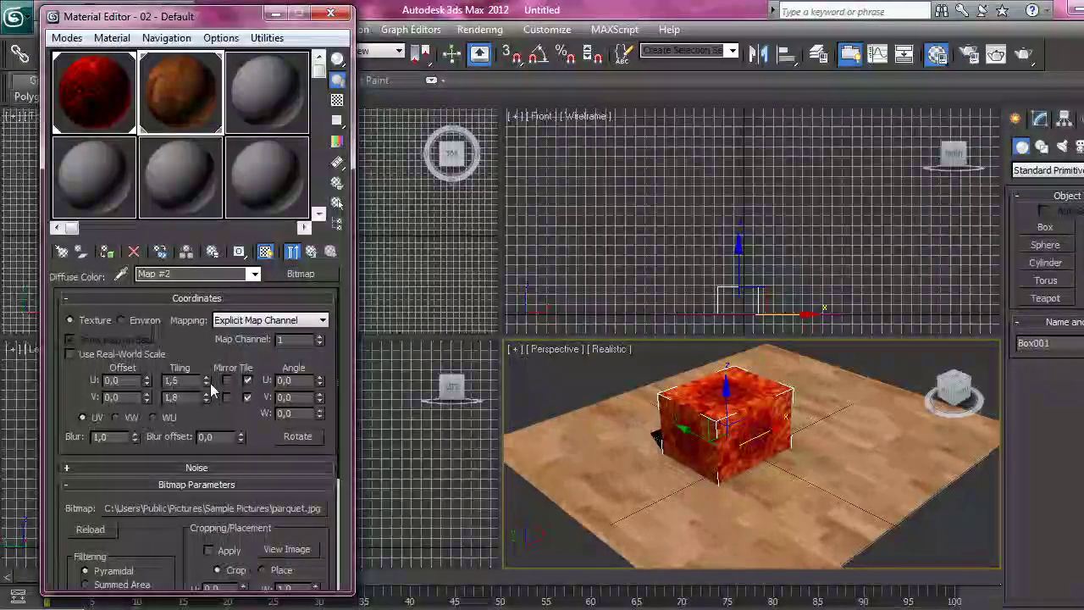
left_click(1023, 54)
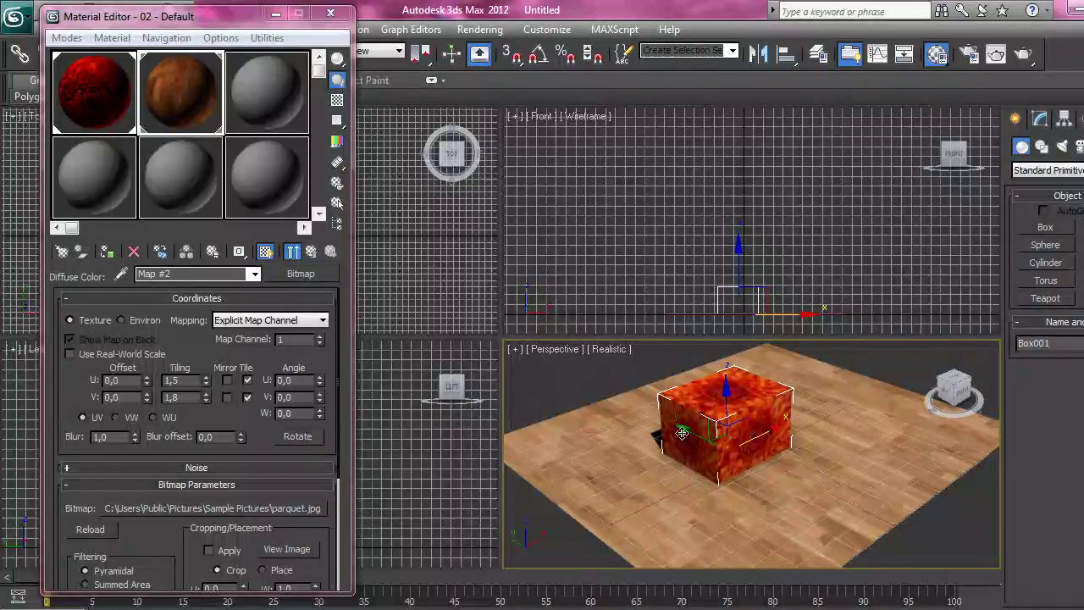
Move the box to the far corner of the floor and create a teapot on the cleared parquet area.
left_click_drag(693, 434, 615, 399)
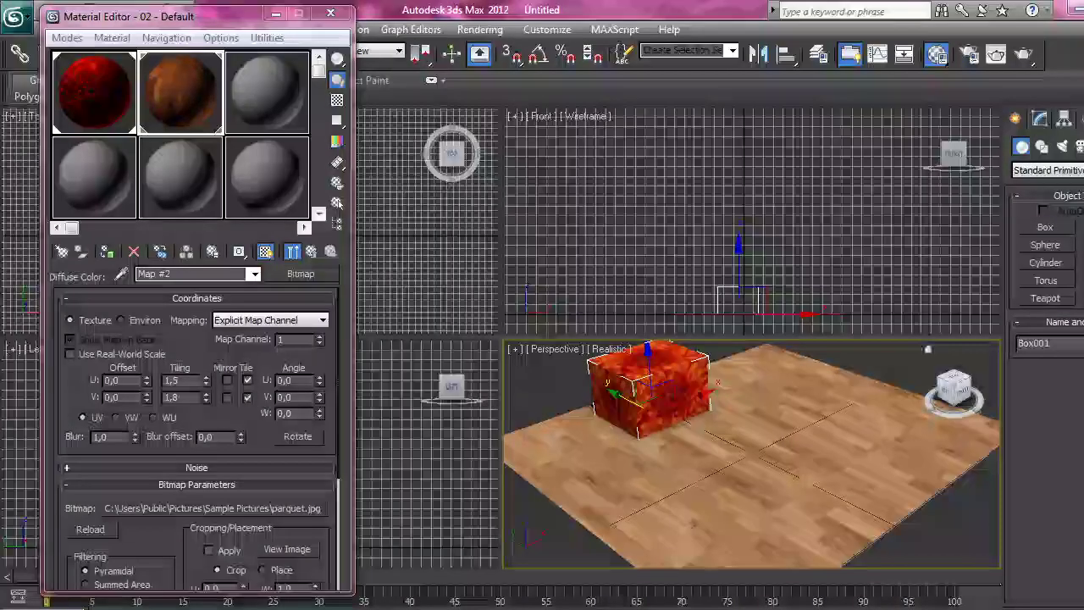
left_click(1045, 298)
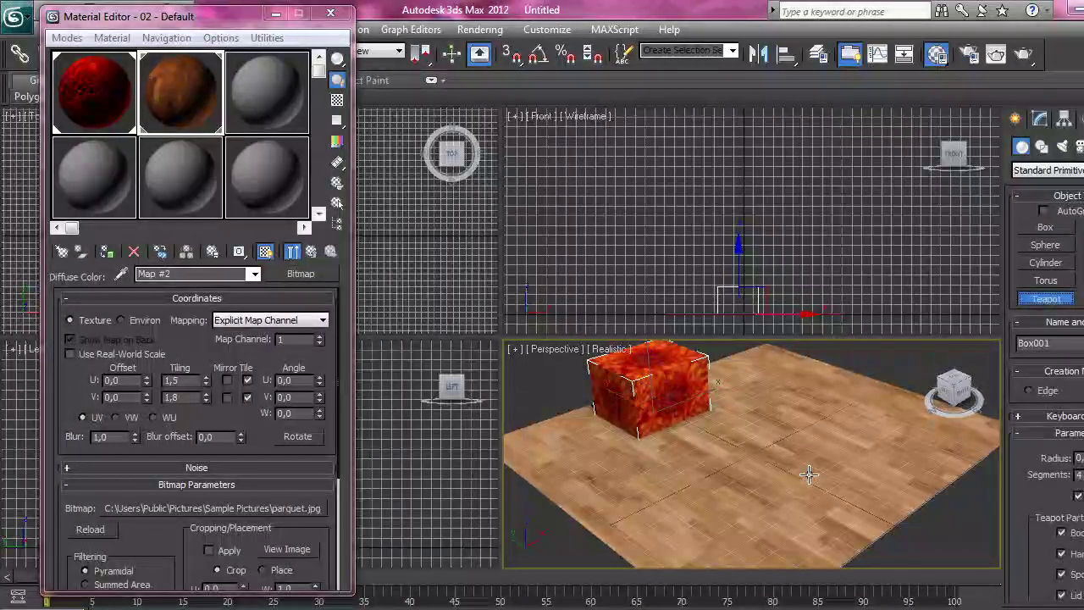
left_click_drag(820, 460, 791, 473)
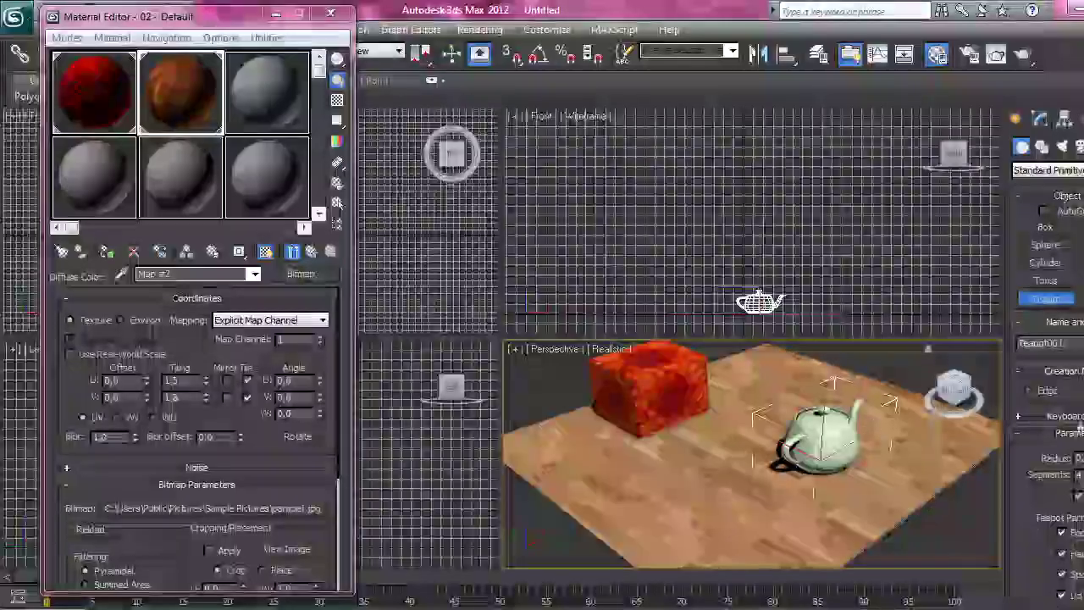
right_click(929, 398)
Delete the red box from the scene.
left_click_drag(971, 397, 898, 386)
left_click(691, 373)
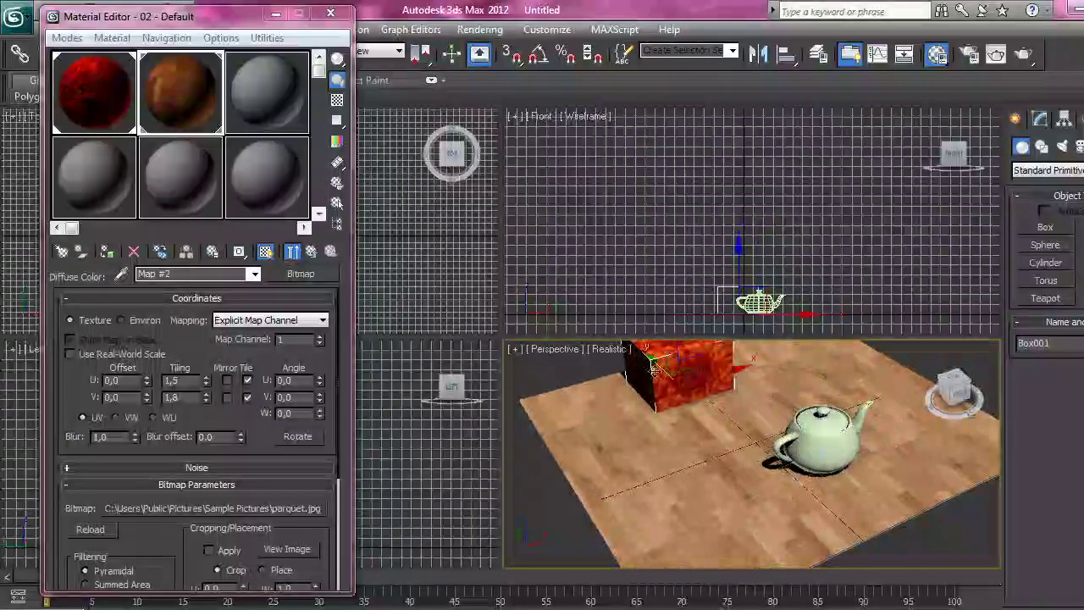
key("Delete")
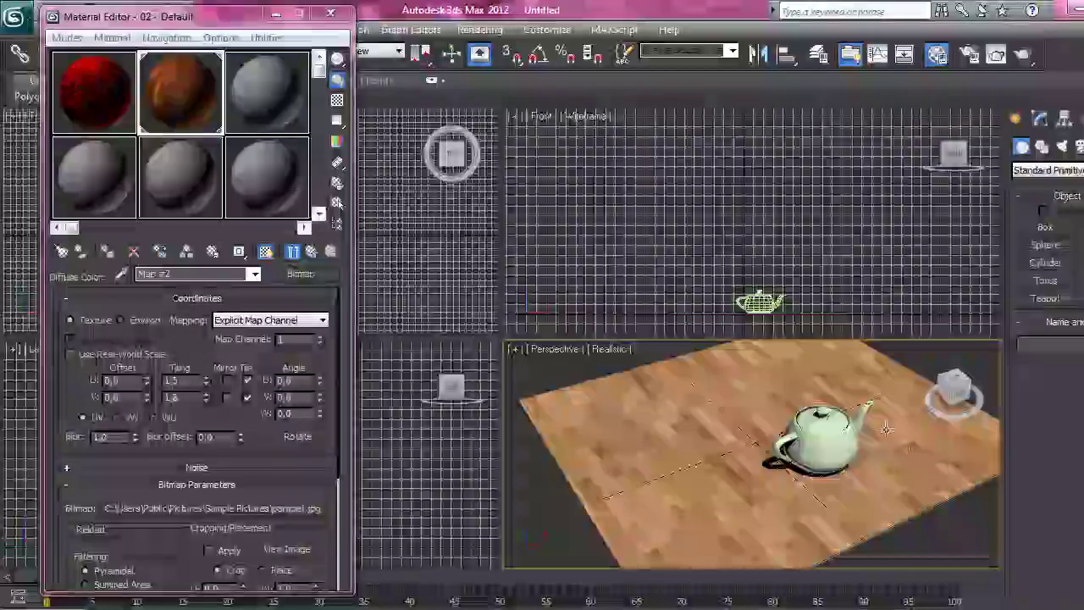
Move the teapot back and across the parquet floor toward the spot where the box originally stood.
left_click(790, 442)
left_click_drag(790, 442, 743, 404)
mouse_move(952, 398)
left_mouse_down()
mouse_move(953, 377)
mouse_move(964, 379)
mouse_move(955, 391)
left_mouse_up()
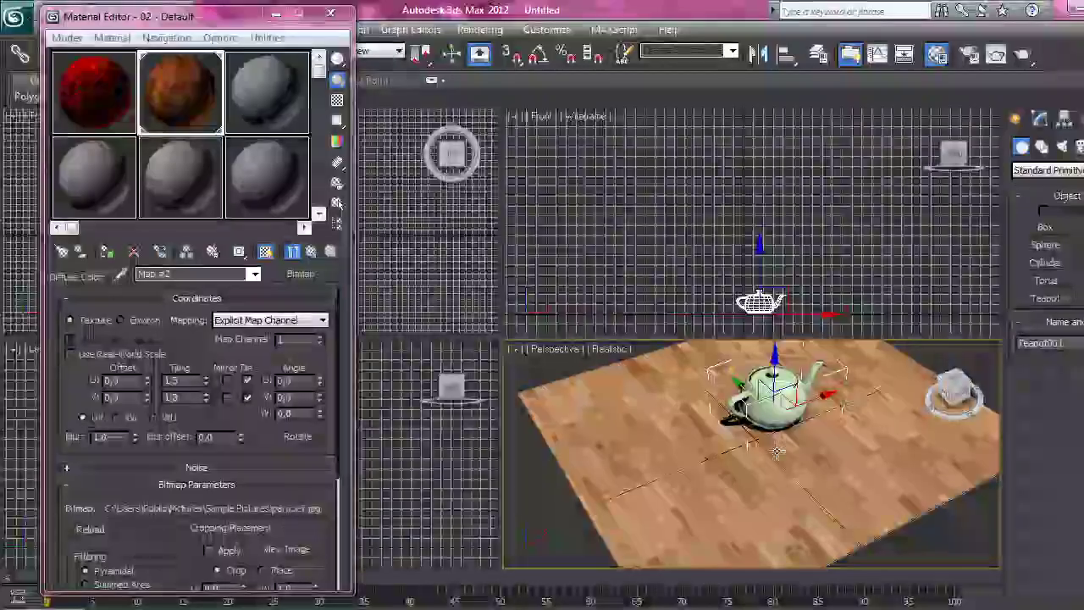
left_click_drag(822, 413, 765, 430)
left_click_drag(952, 392, 942, 392)
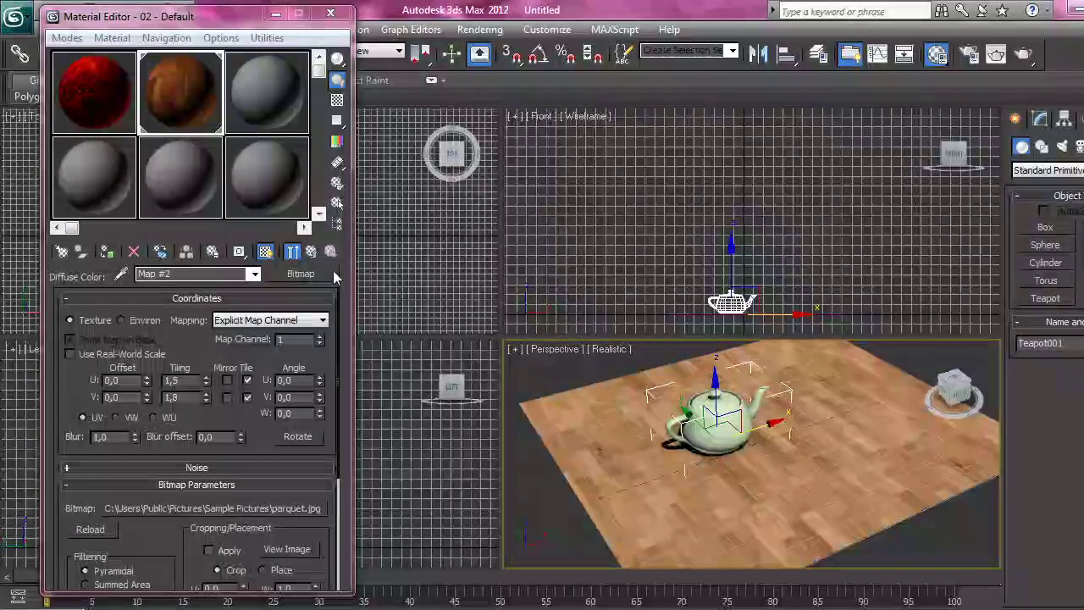
Reset the red cube material's sample slot to a blank default material and select the floor plane.
left_click(87, 121)
left_click(134, 251)
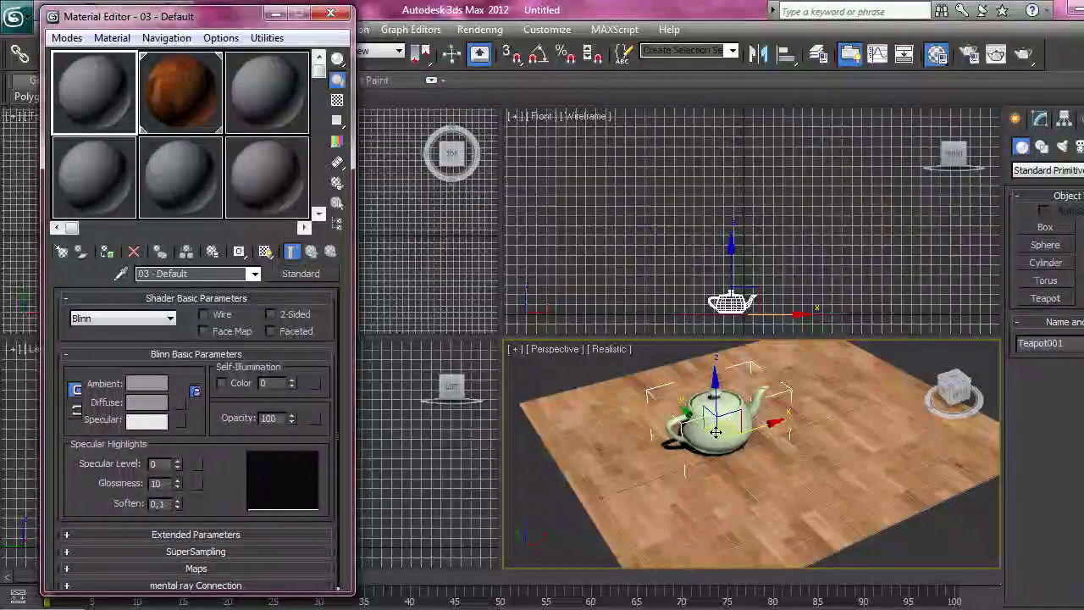
left_click_drag(952, 395, 955, 371)
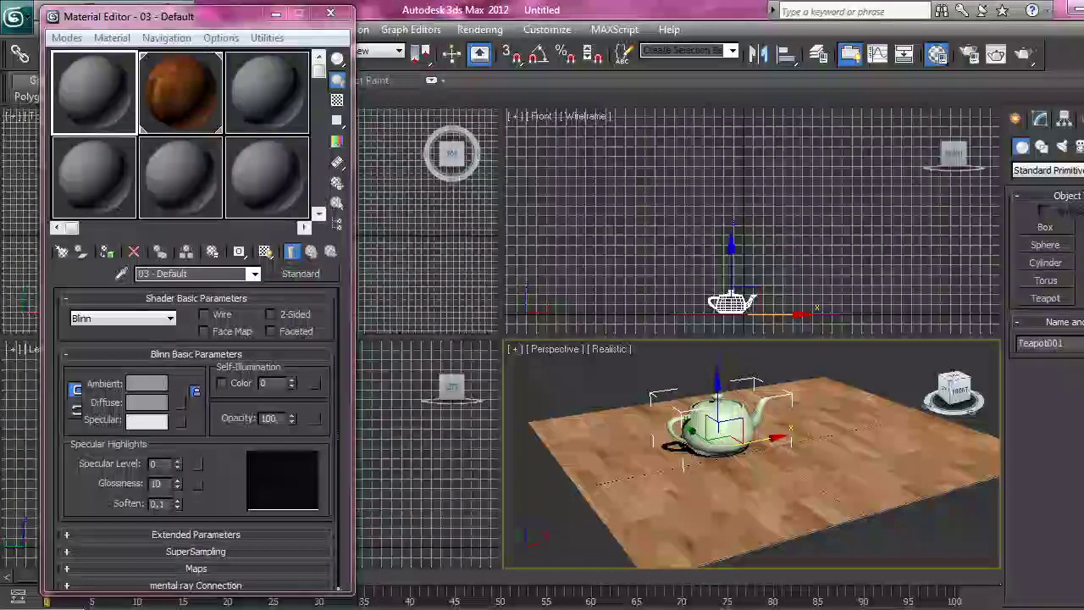
left_click(827, 449)
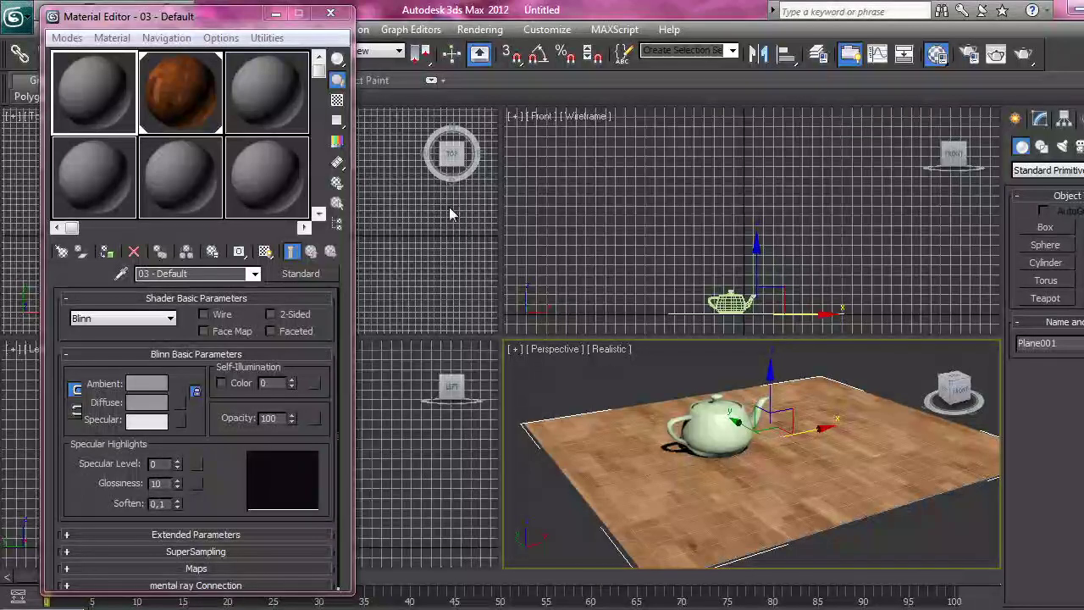
Examine the material types available for the 03 - Default material, from Standard and mental ray to the Autodesk Material Library.
left_click(330, 277)
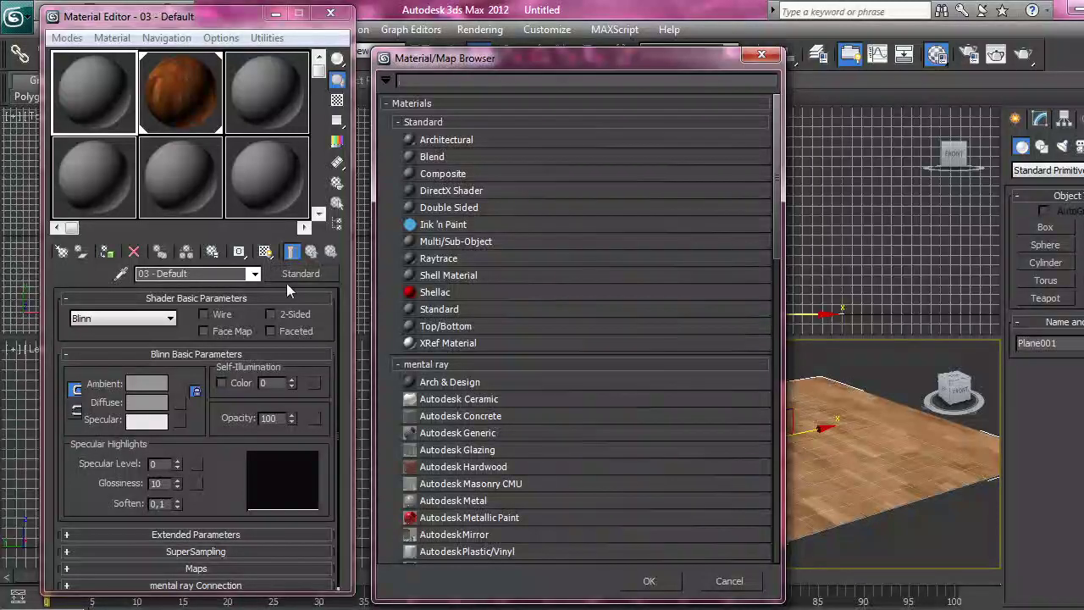
left_click(729, 581)
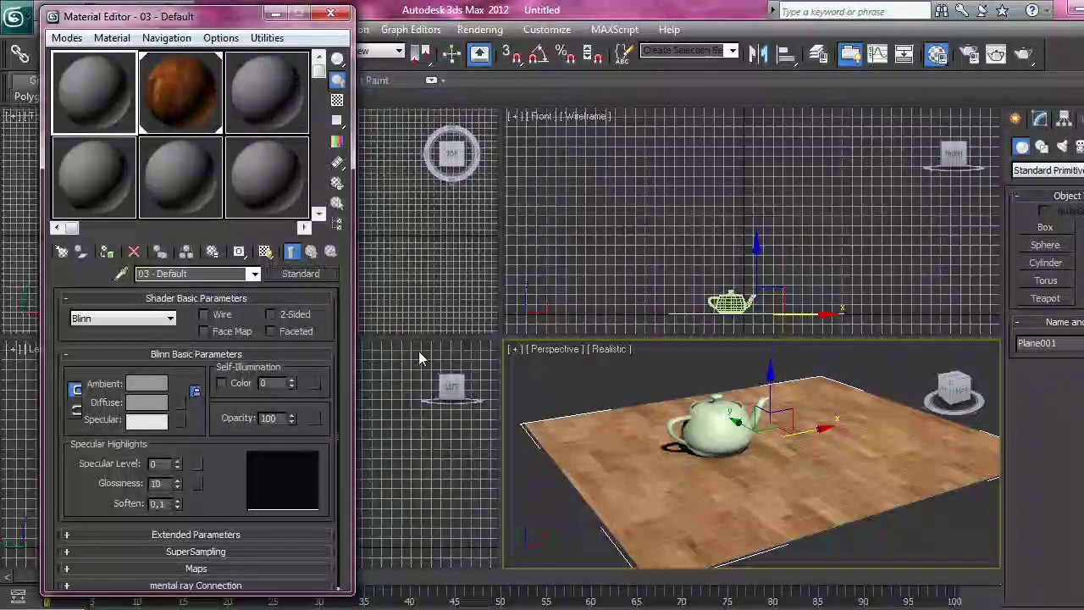
left_click(301, 273)
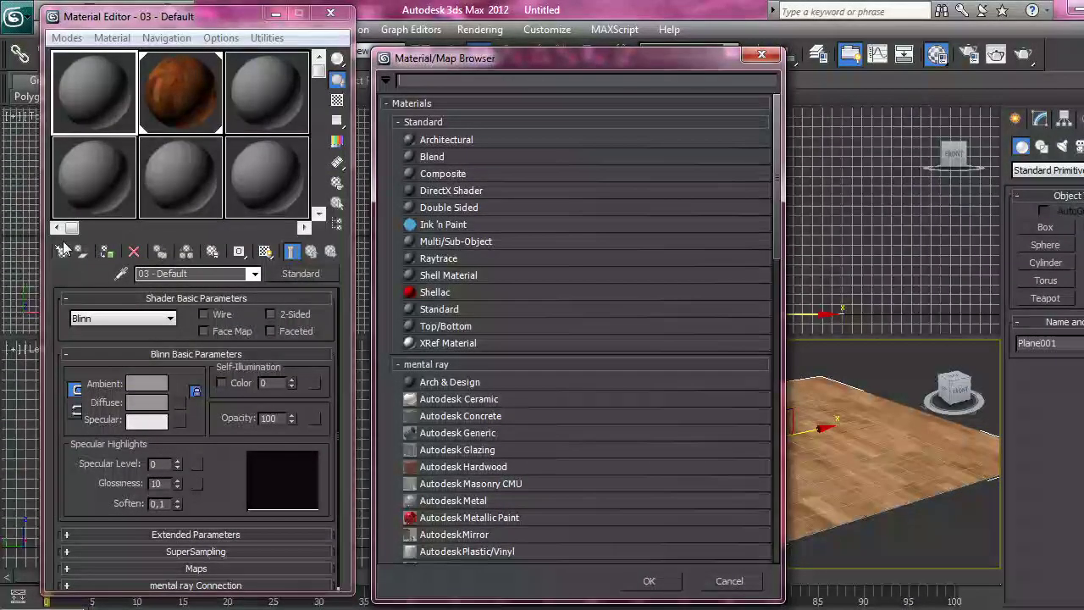
left_click_drag(583, 67, 612, 32)
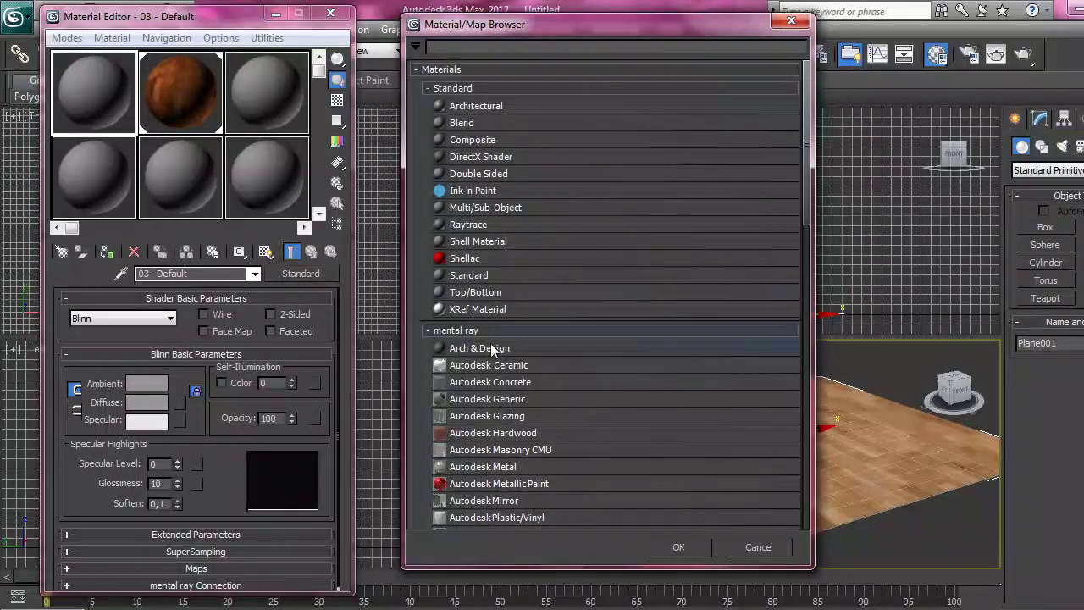
left_click(428, 88)
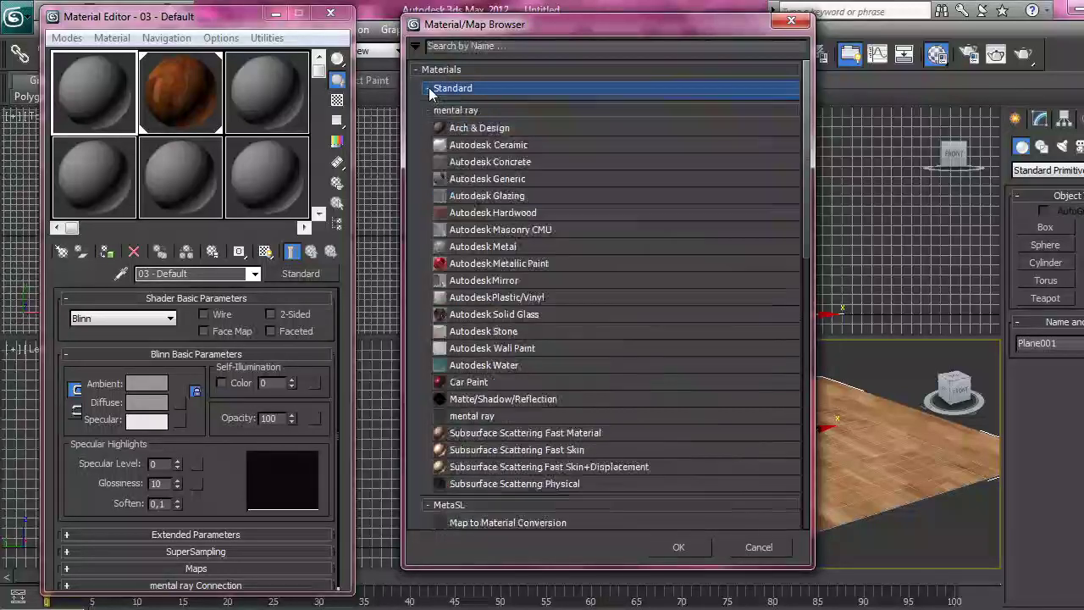
left_click(464, 87)
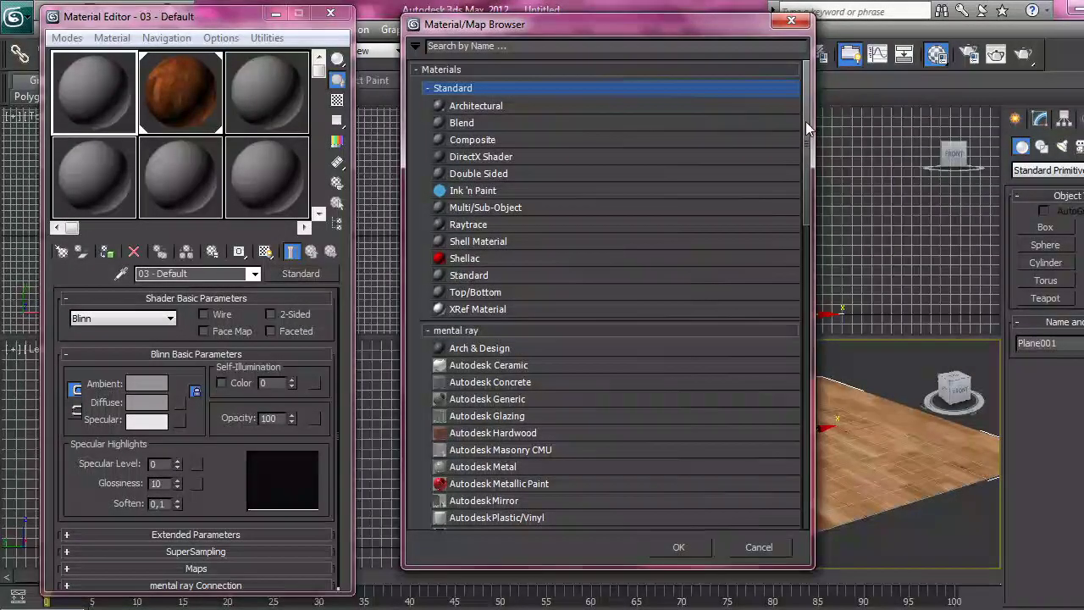
left_click_drag(806, 121, 815, 198)
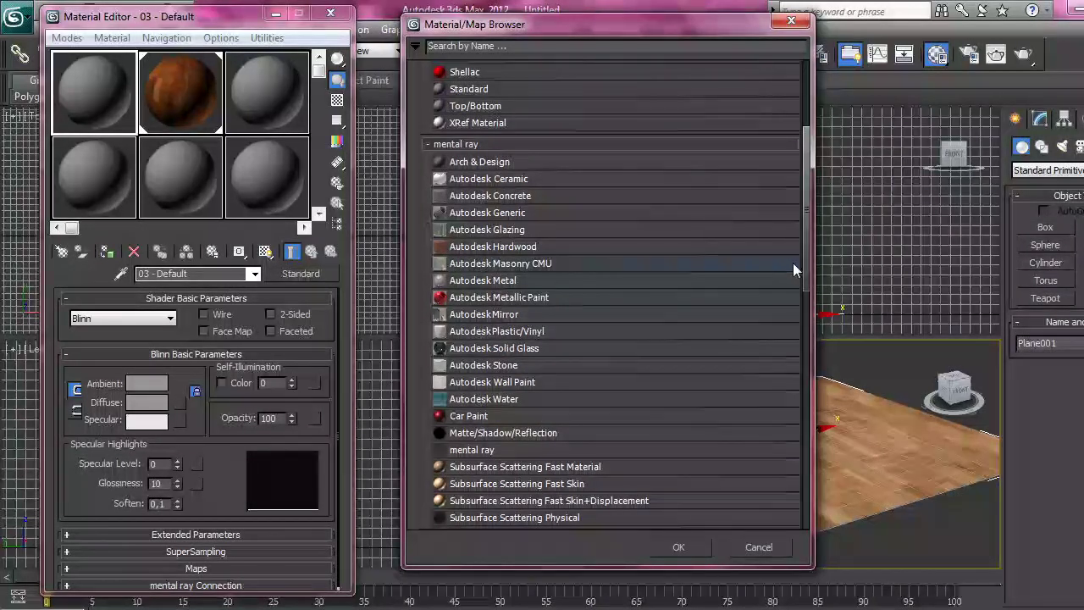
mouse_move(806, 253)
left_mouse_down()
mouse_move(799, 309)
mouse_move(829, 440)
left_mouse_up()
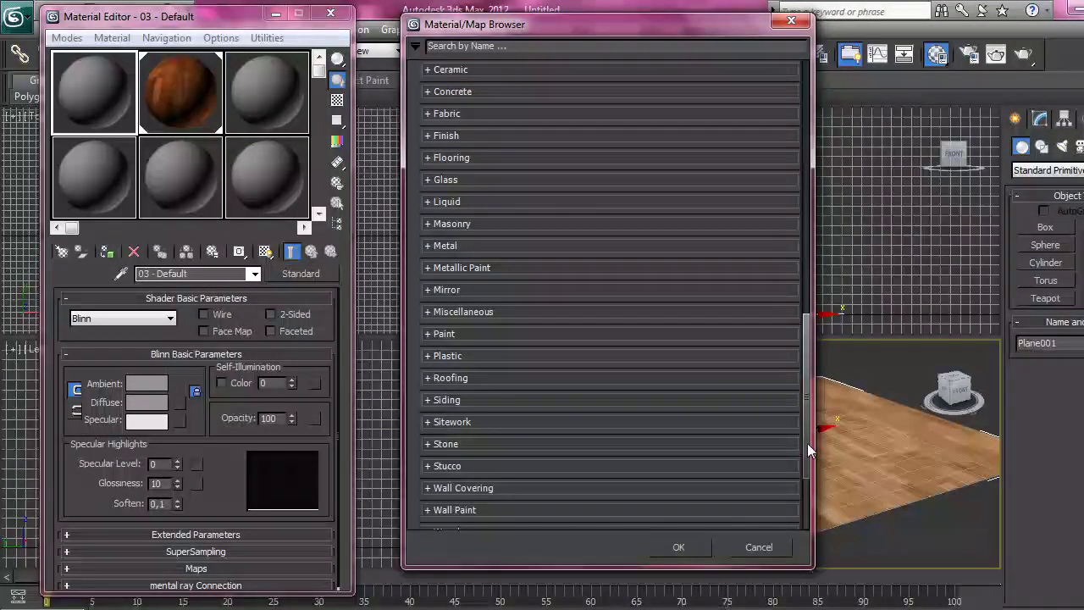
Examine the ready-made Liquid and Glass materials in the Autodesk Material Library.
scroll(807, 443, "down", 2)
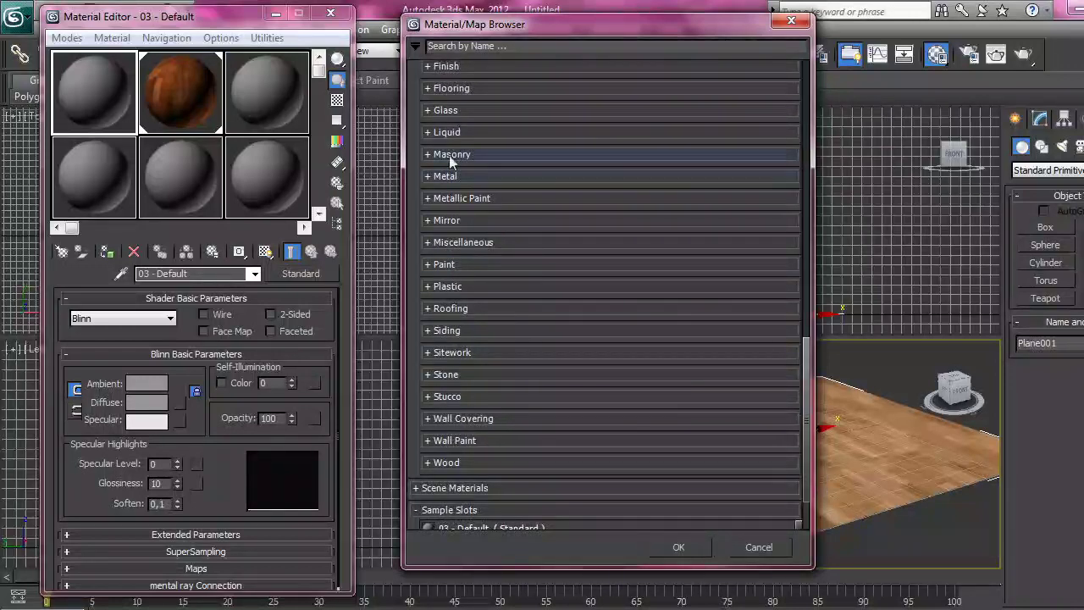
left_click(436, 133)
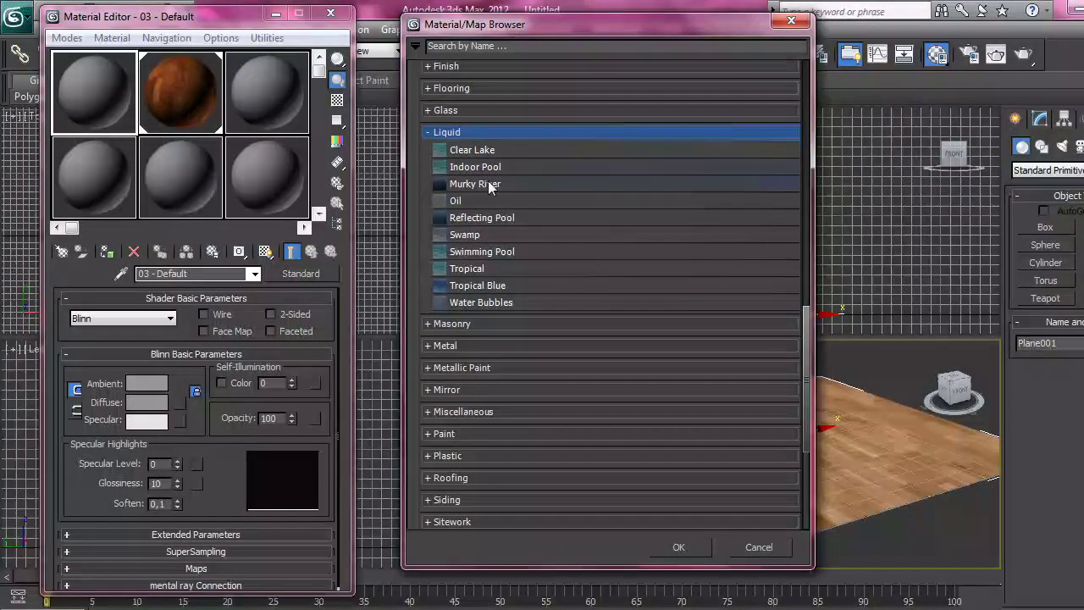
left_click(435, 131)
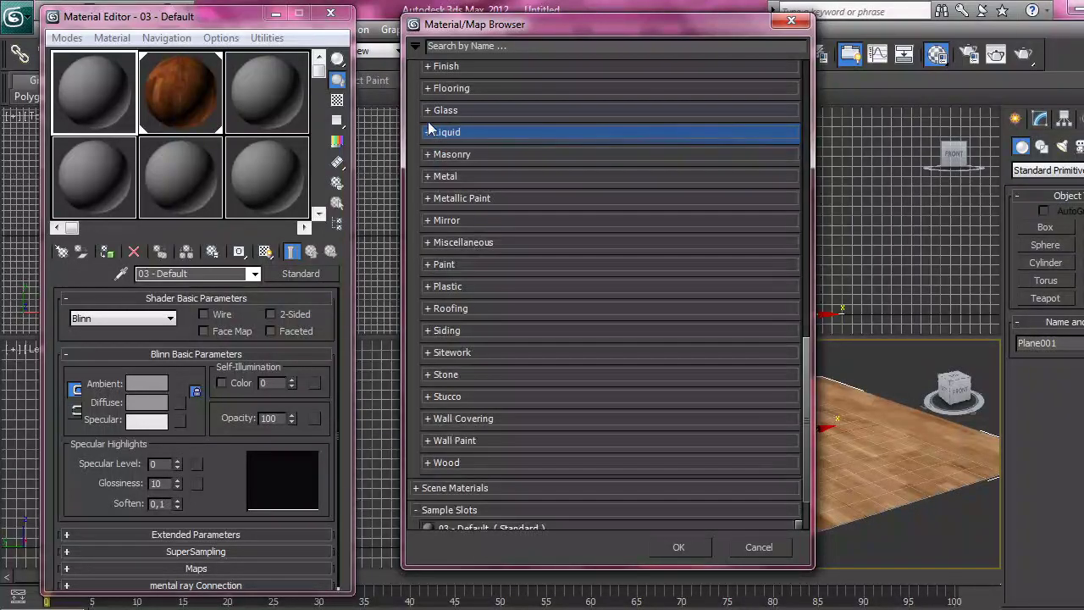
left_click(432, 114)
left_click(427, 111)
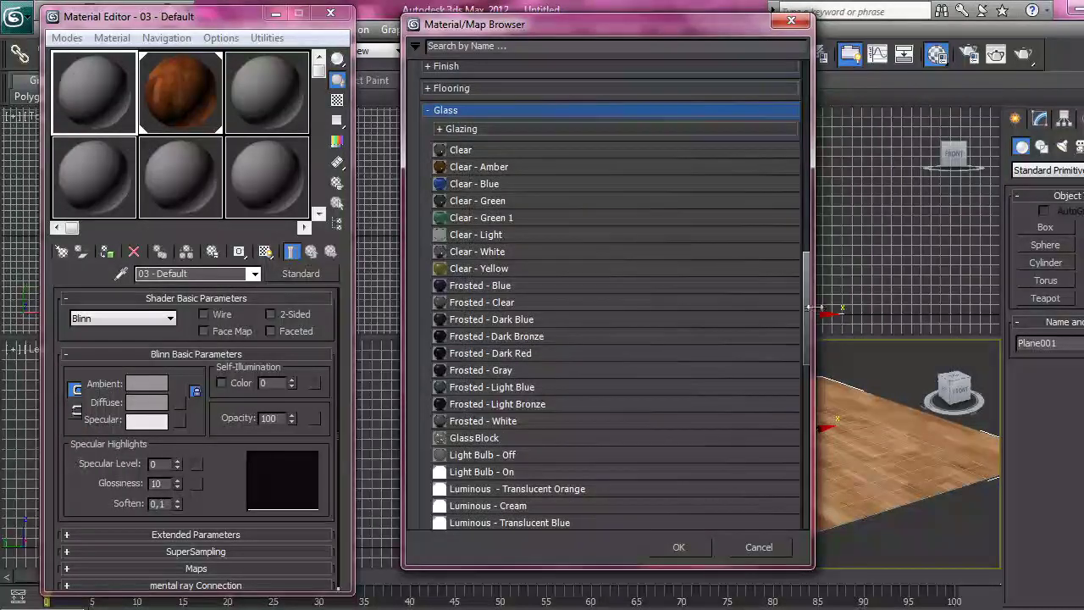
left_click_drag(805, 294, 825, 276)
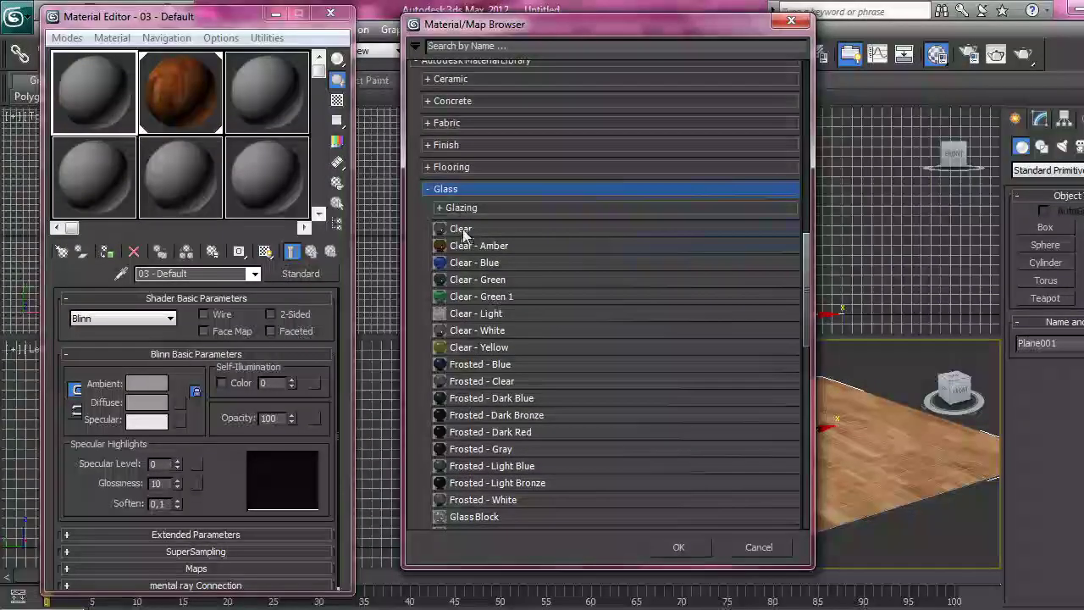
left_click(459, 183)
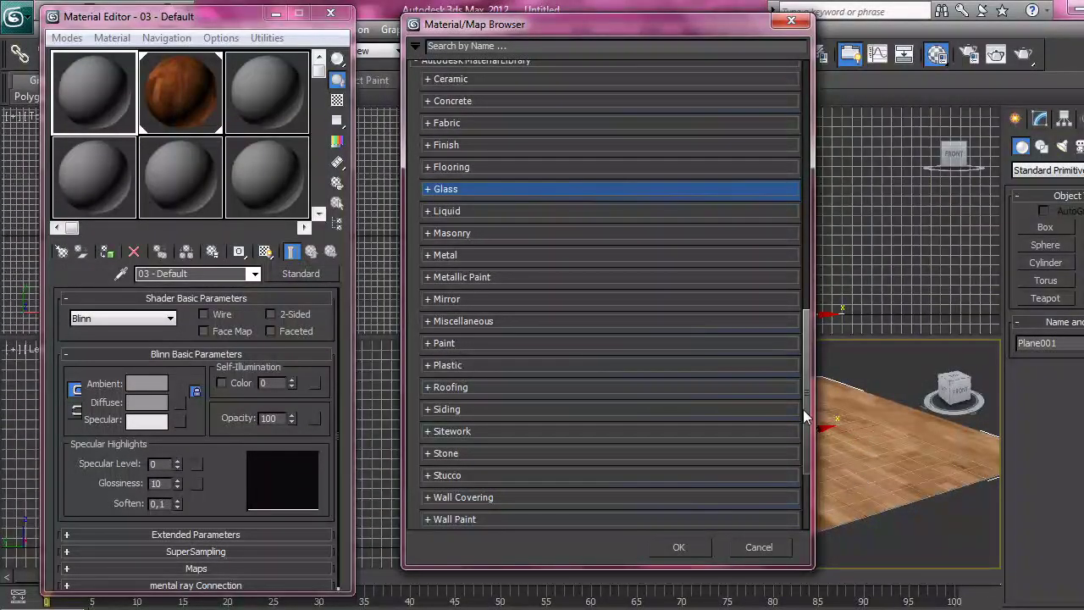
Change the 03 - Default material's type to mental ray Arch & Design.
left_click_drag(808, 402, 804, 236)
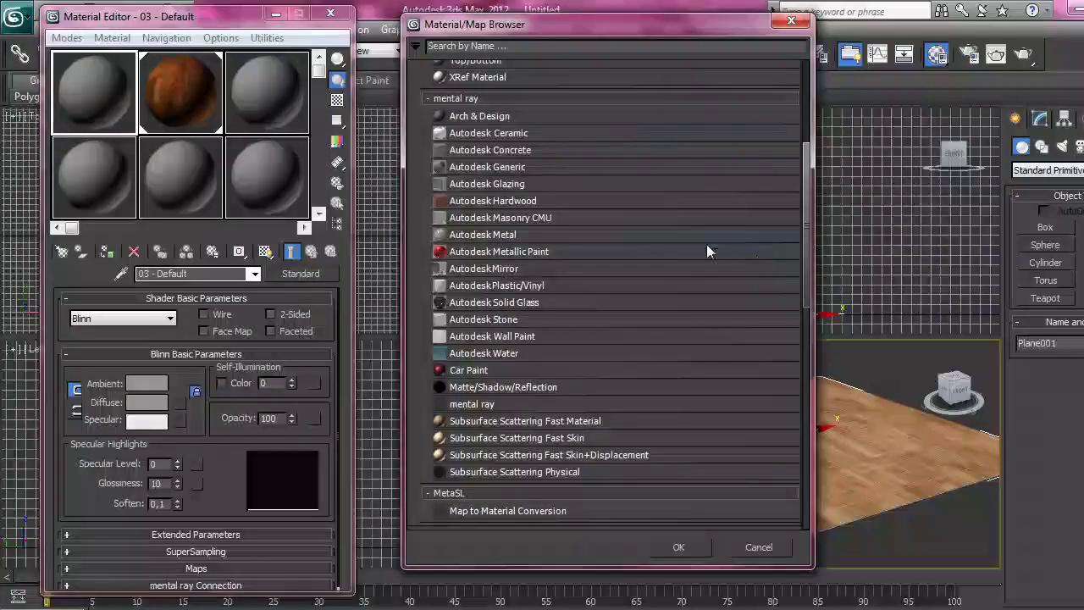
left_click_drag(641, 23, 600, 22)
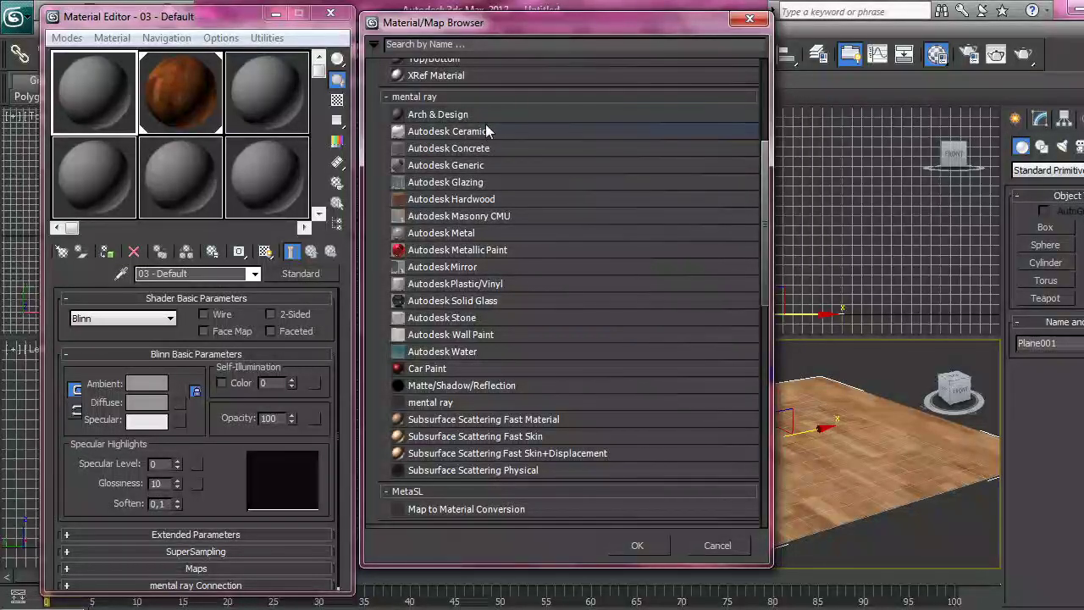
left_click(429, 121)
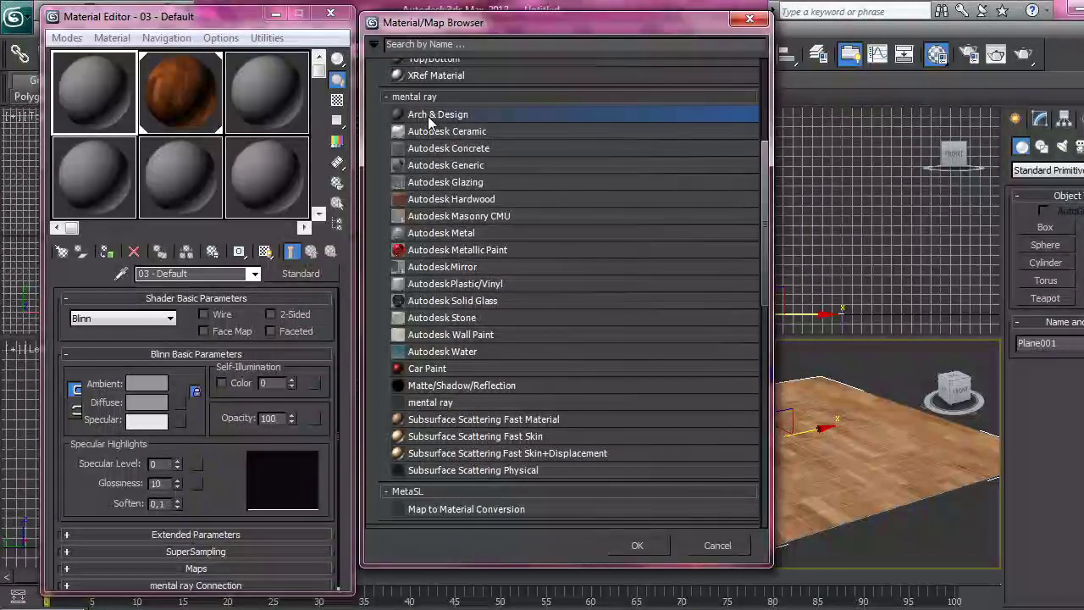
left_click(644, 545)
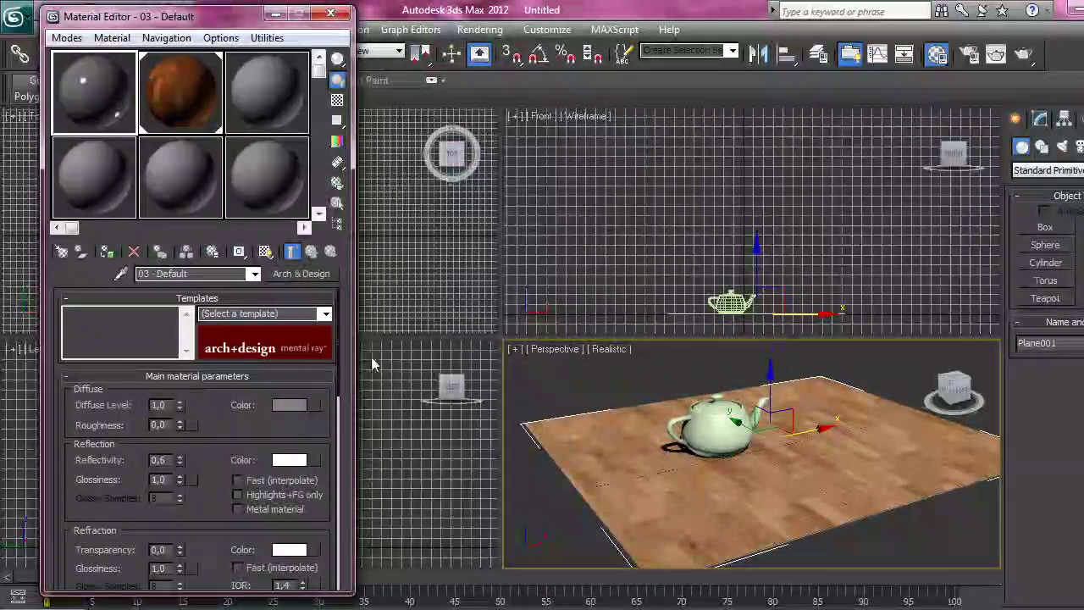
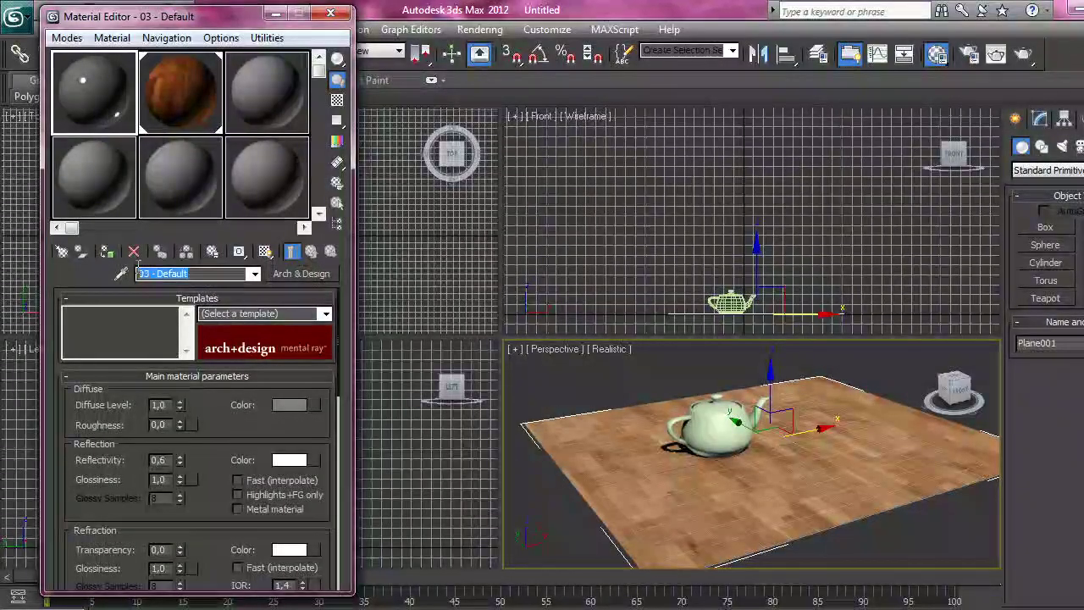
Rename the Arch & Design material as thé.
type("the")
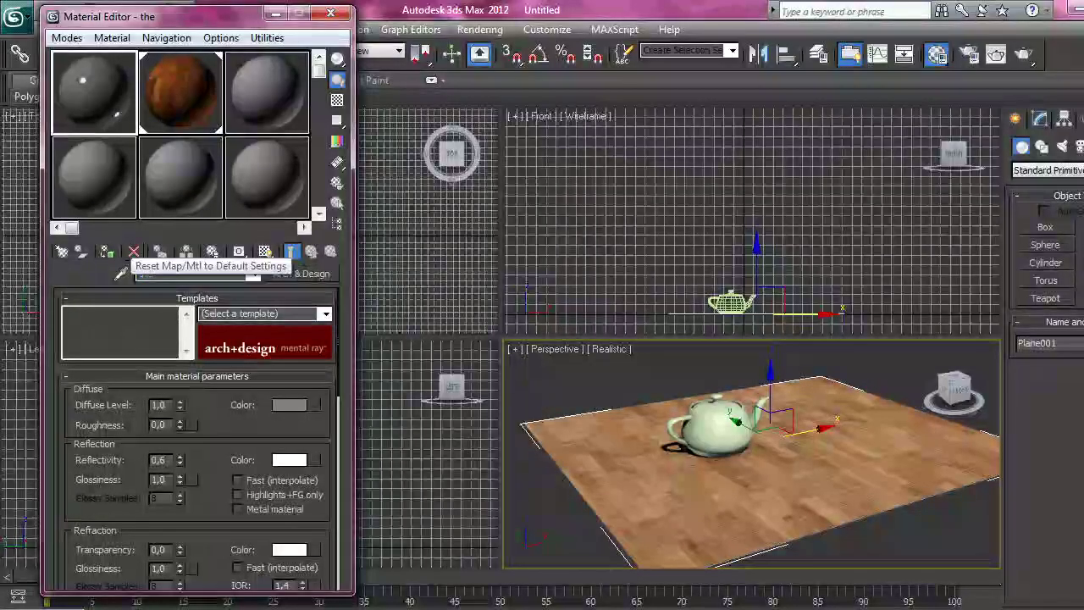
key("BackSpace")
type("é")
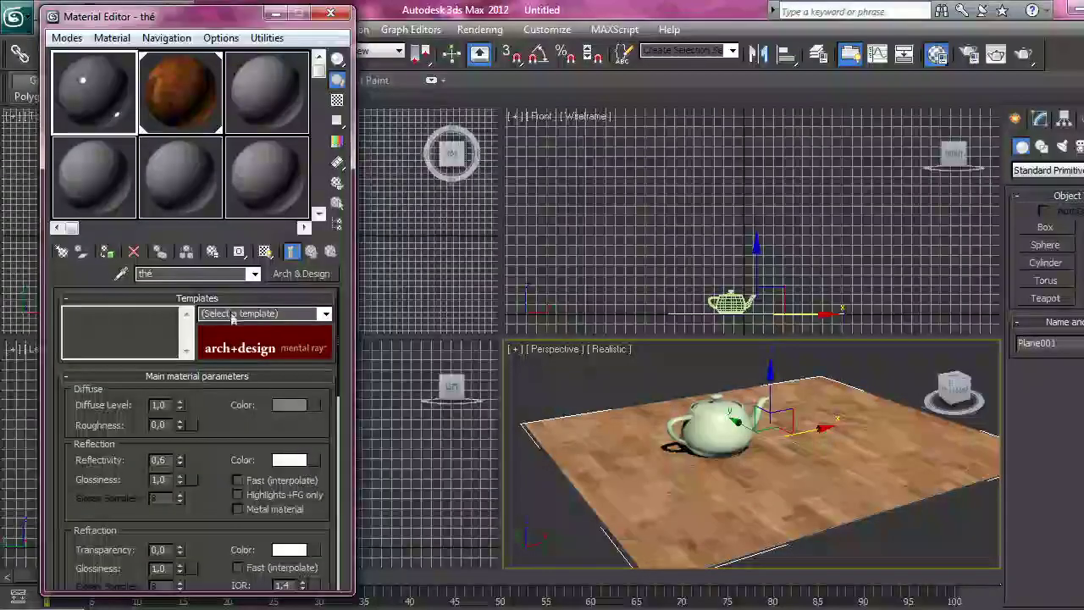
Apply the Glass (Solid Geometry) template to the thé material.
left_click(327, 316)
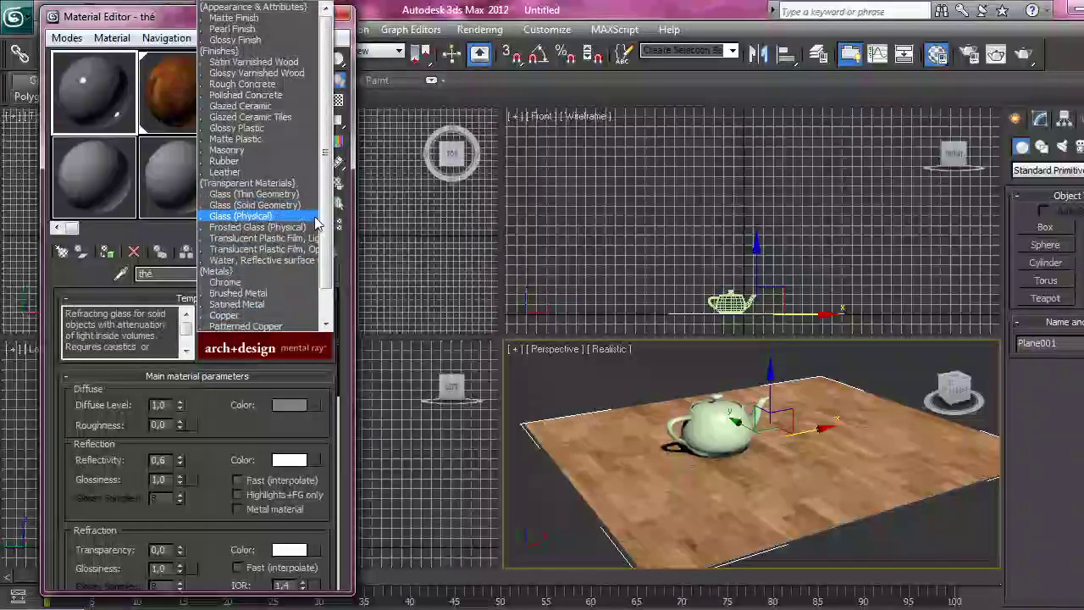
scroll(326, 247, "down", 1)
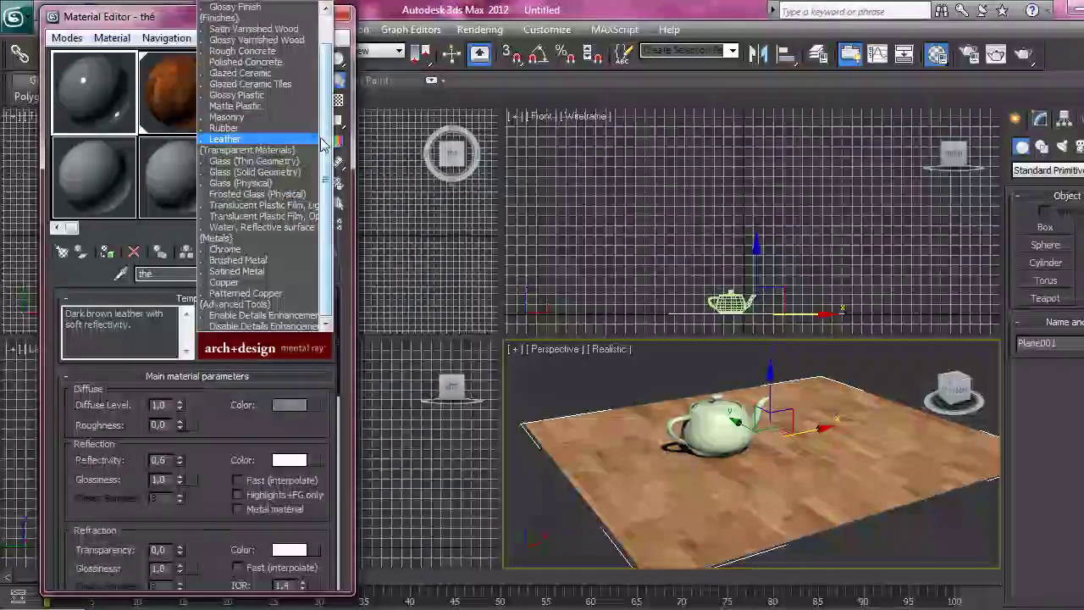
left_click_drag(324, 139, 323, 113)
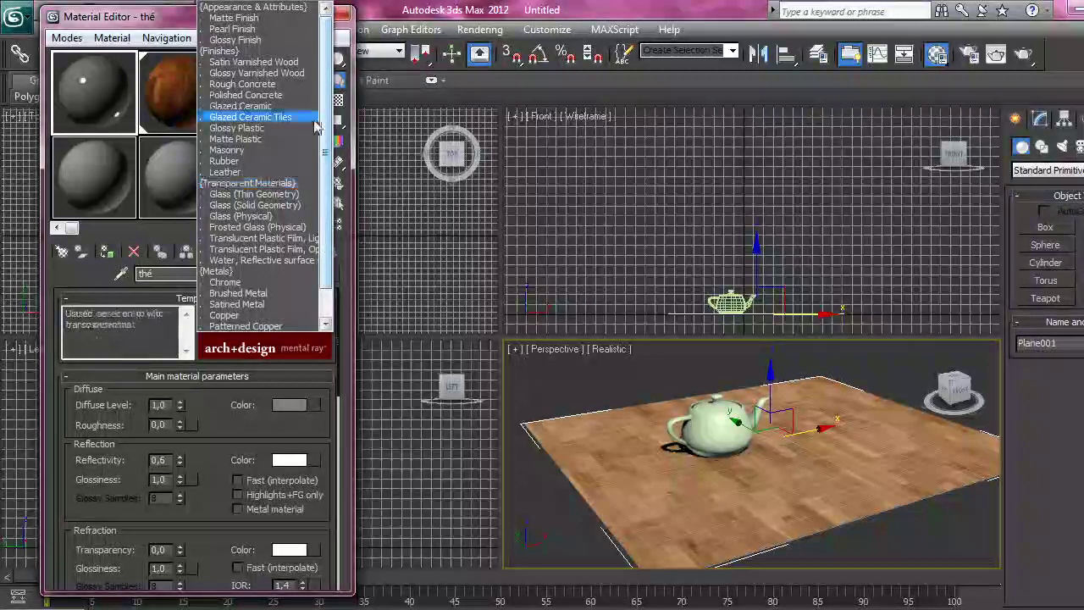
left_click(279, 206)
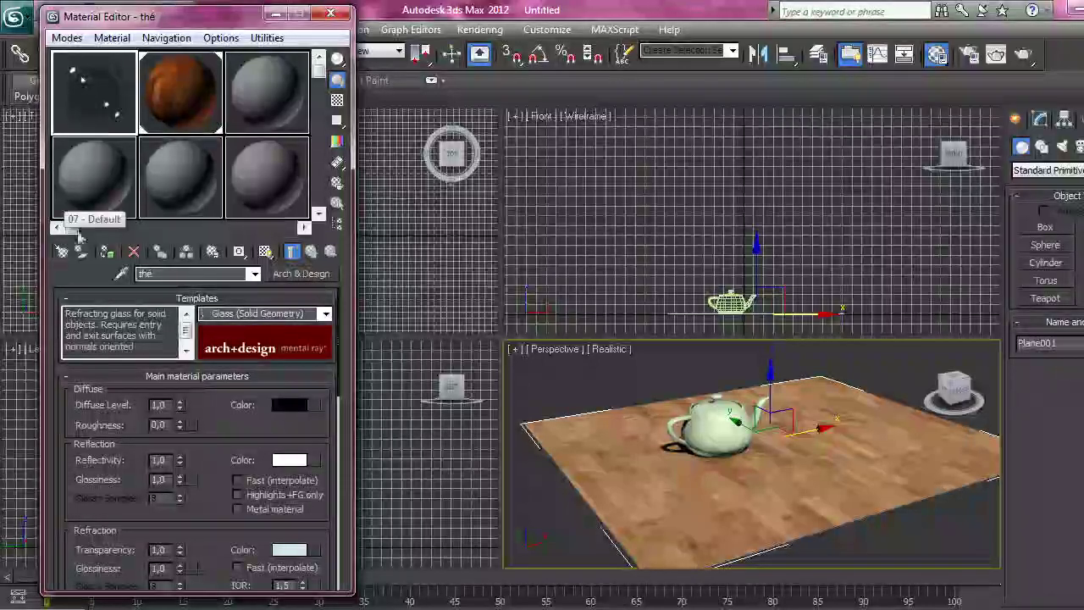
Assign the thé material to the teapot with its viewport display turned on, and render the perspective view.
left_click(742, 443)
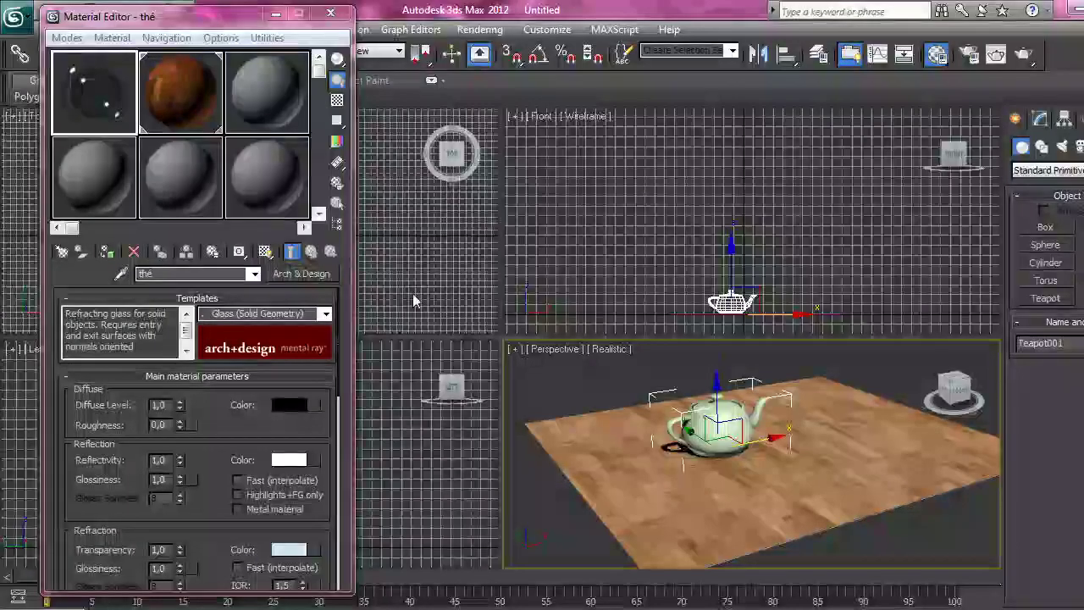
left_click(106, 250)
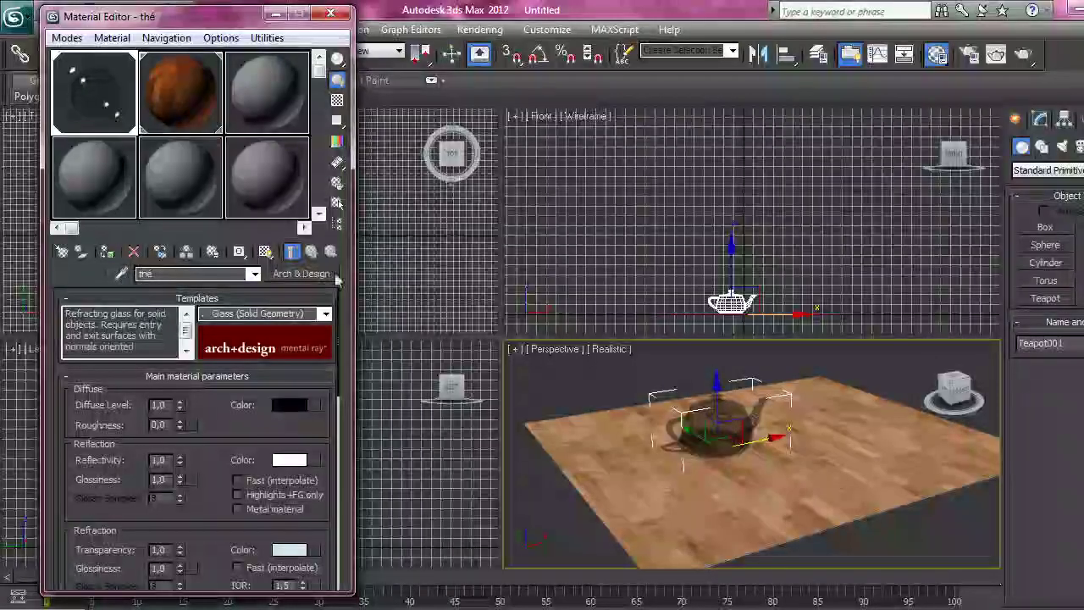
left_click(264, 251)
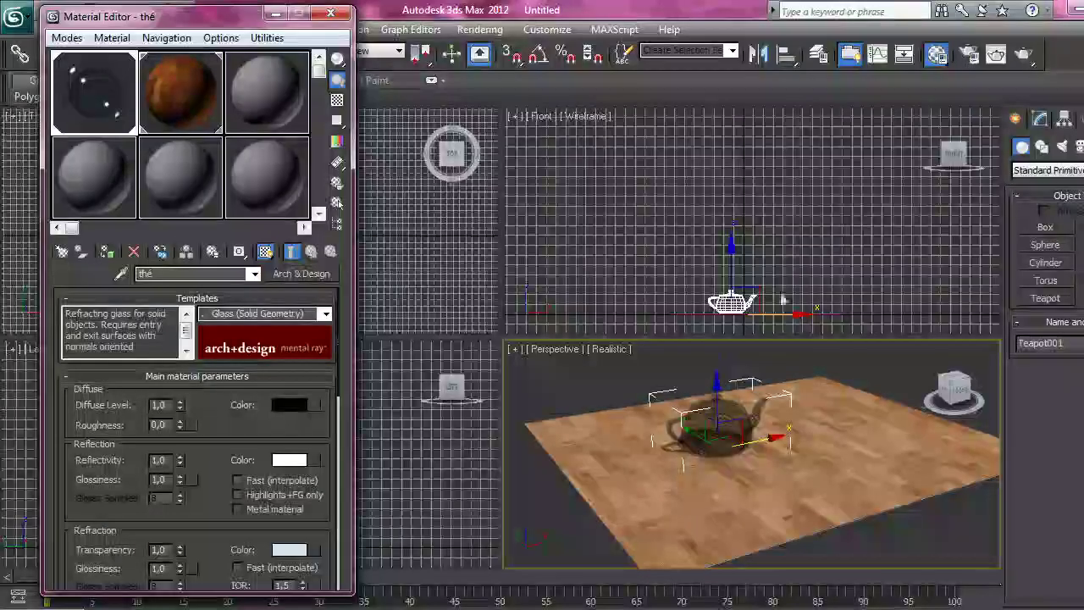
left_click(996, 54)
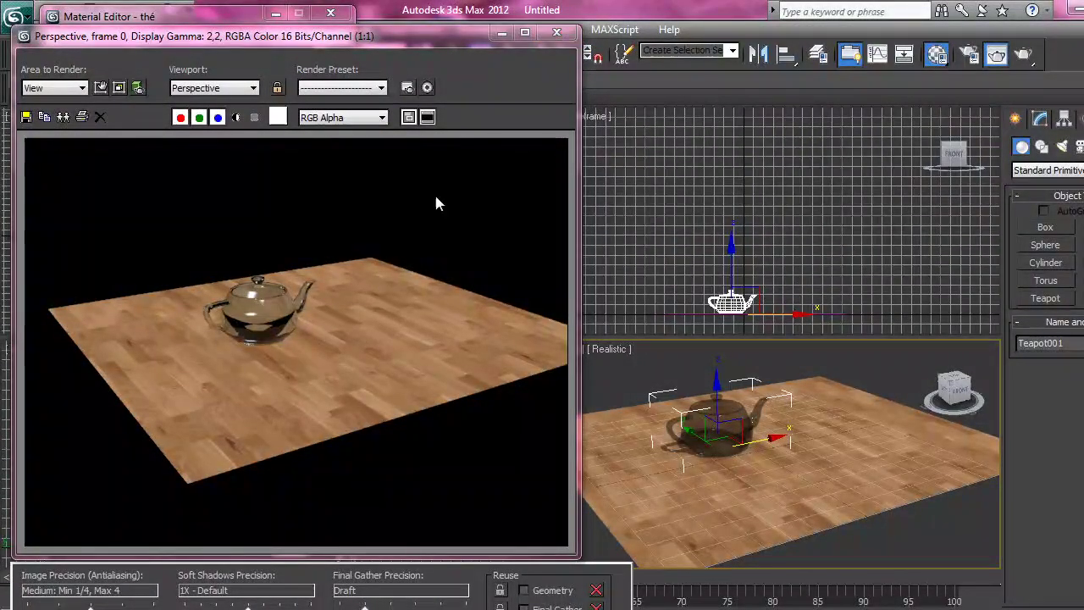
left_click(557, 32)
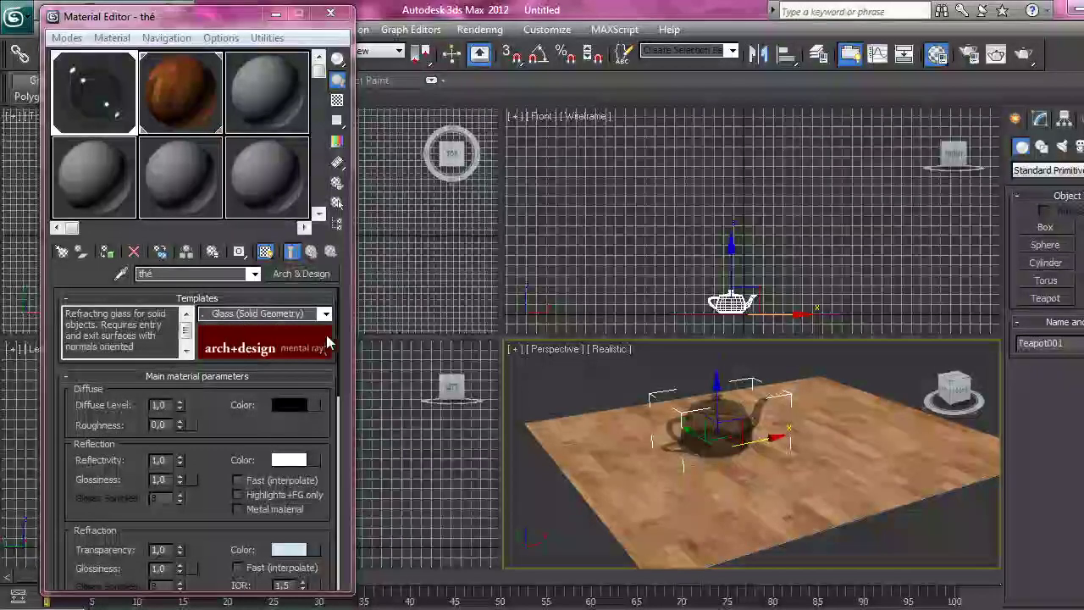
Collapse the thé material's template section, select the floor plane and render the perspective view again.
mouse_move(337, 334)
left_mouse_down()
mouse_move(334, 483)
mouse_move(352, 515)
mouse_move(356, 339)
left_mouse_up()
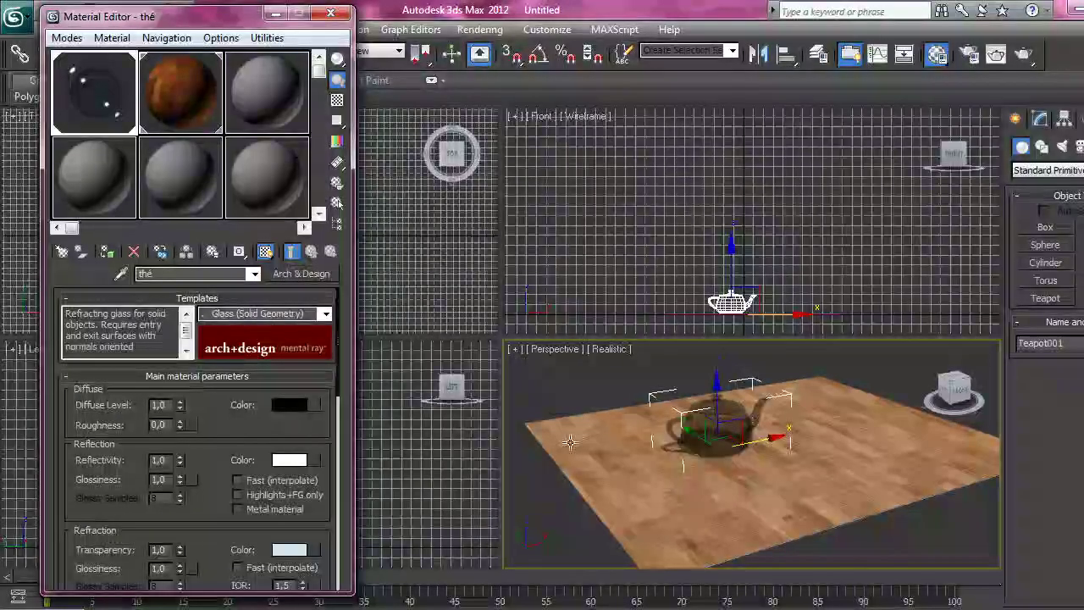
left_click(327, 299)
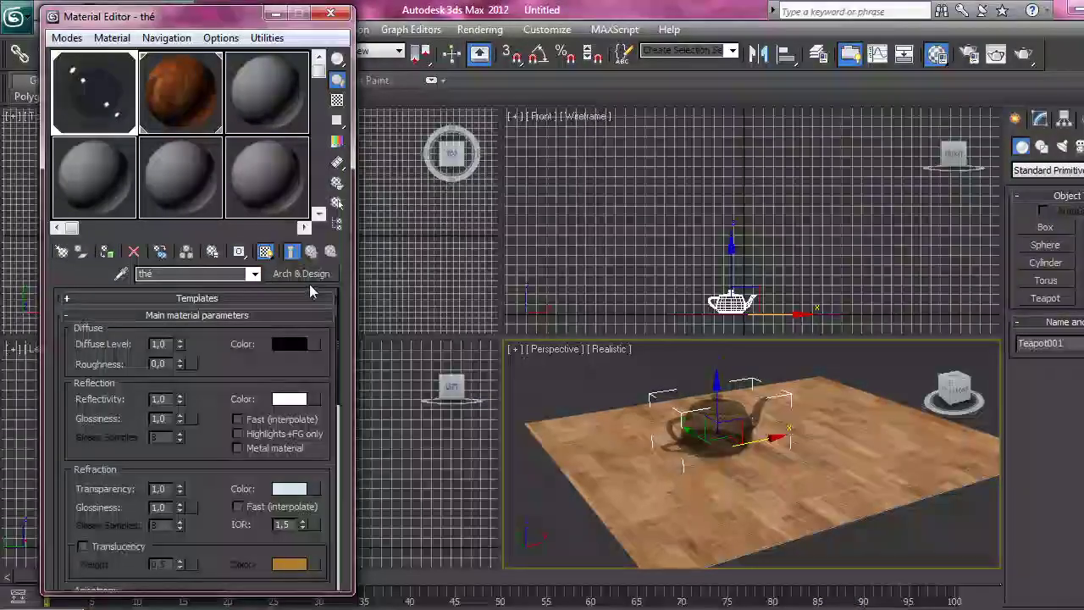
left_click(745, 383)
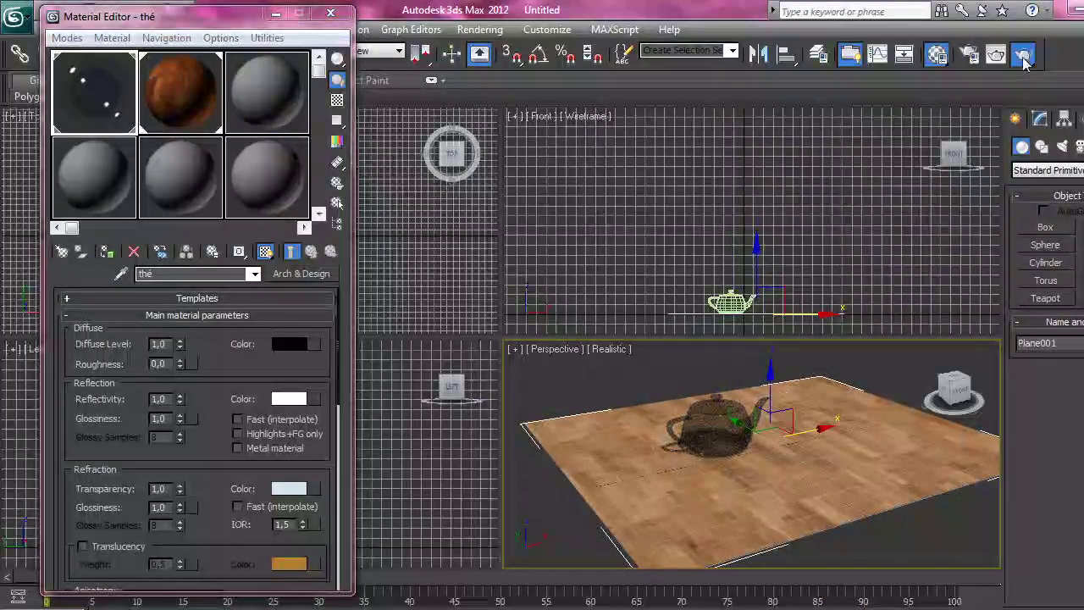
left_click(1023, 55)
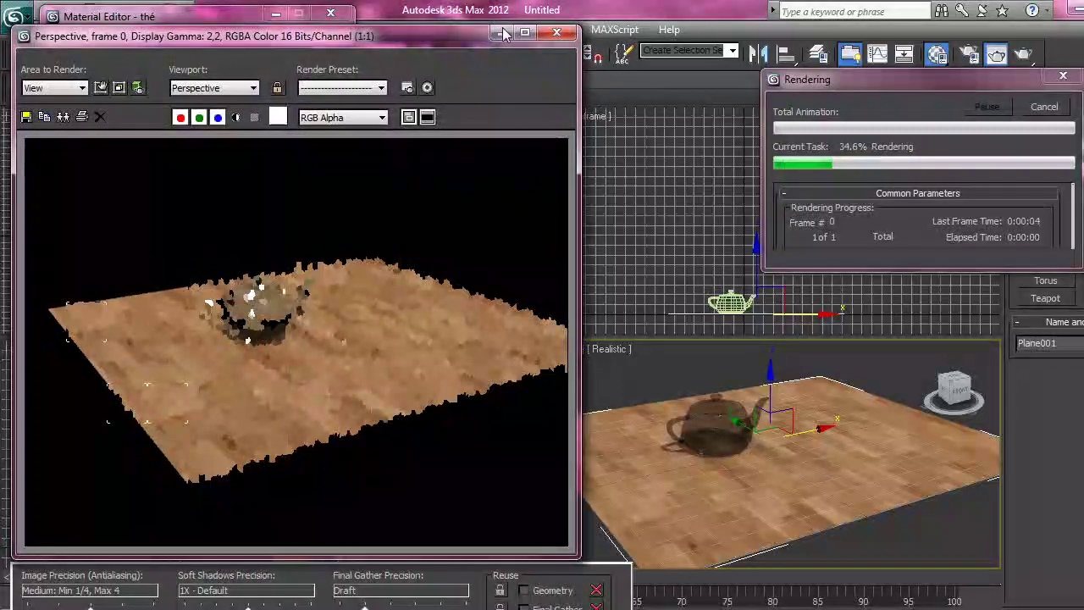
left_click(500, 33)
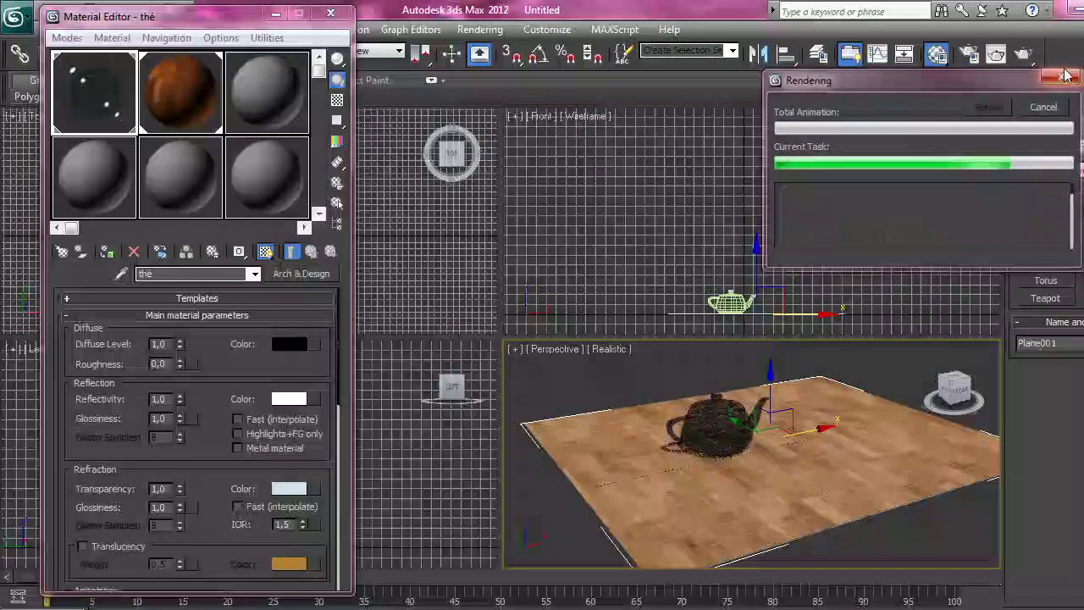
Move the glass teapot toward the far edge of the parquet floor and render it there.
left_click(729, 434)
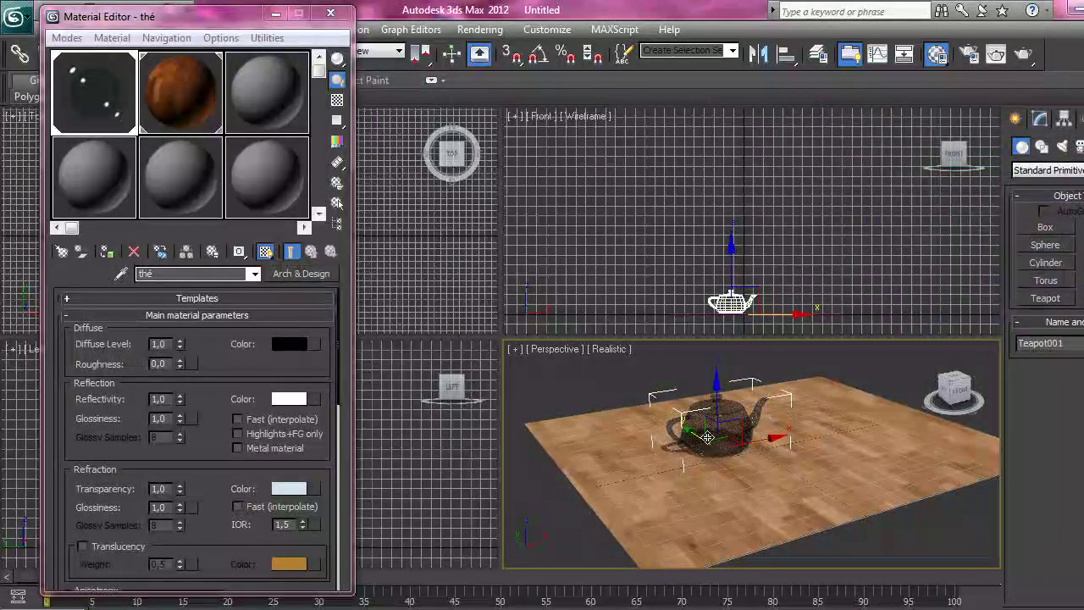
left_click_drag(703, 438, 661, 416)
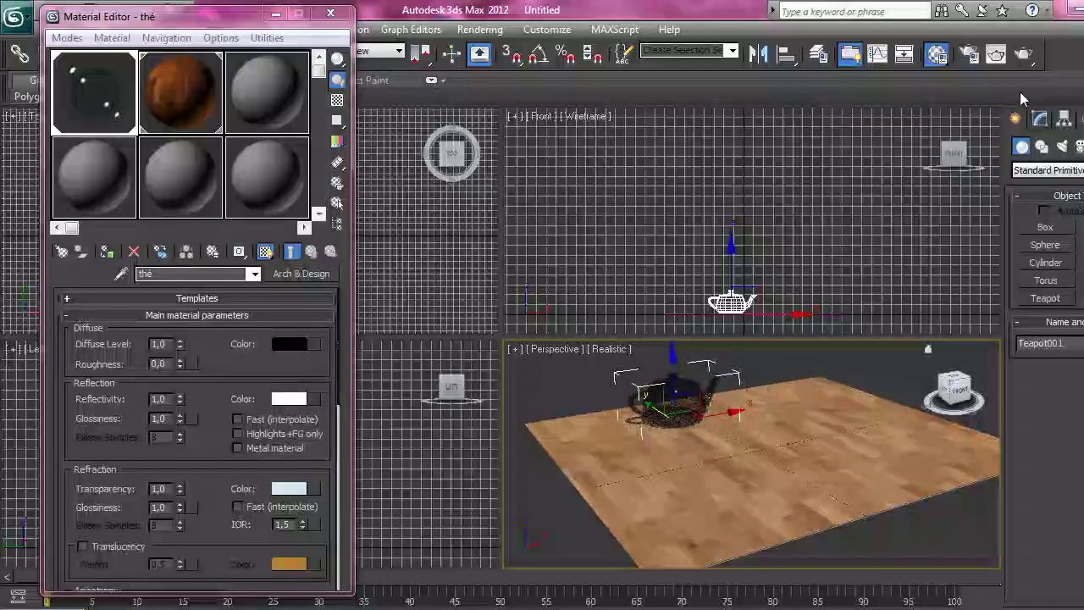
left_click(1025, 56)
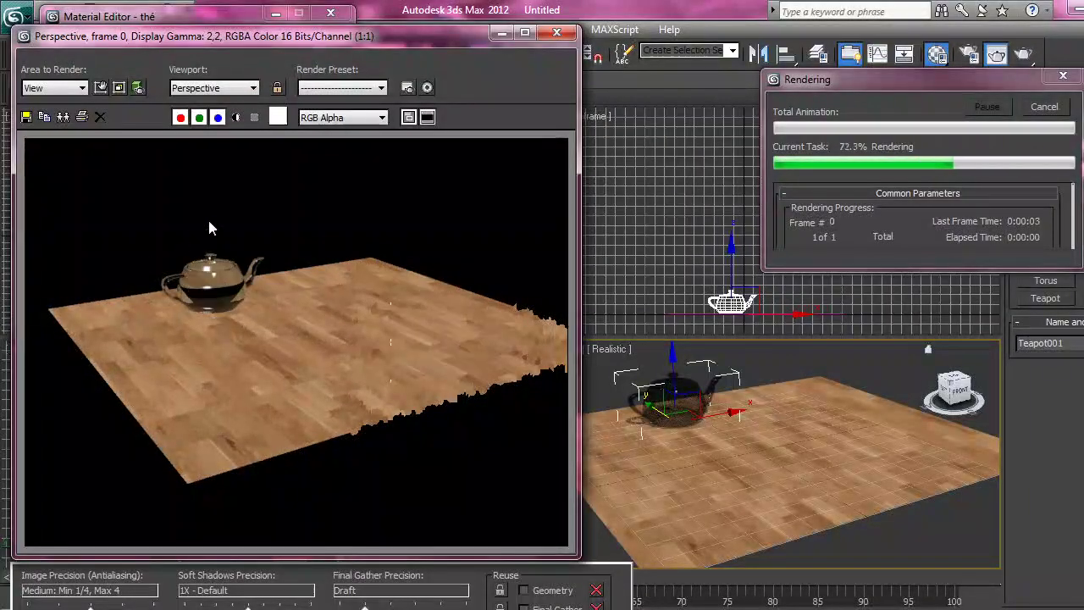
left_click(556, 31)
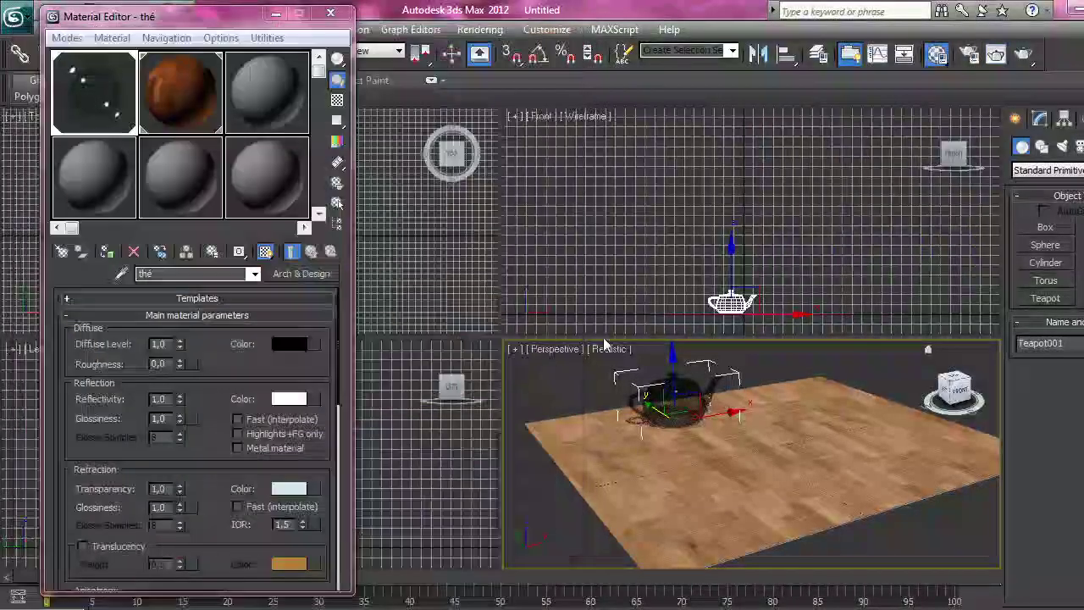
Move the teapot forward to the middle of the parquet floor and render the perspective view.
left_click_drag(653, 410, 762, 456)
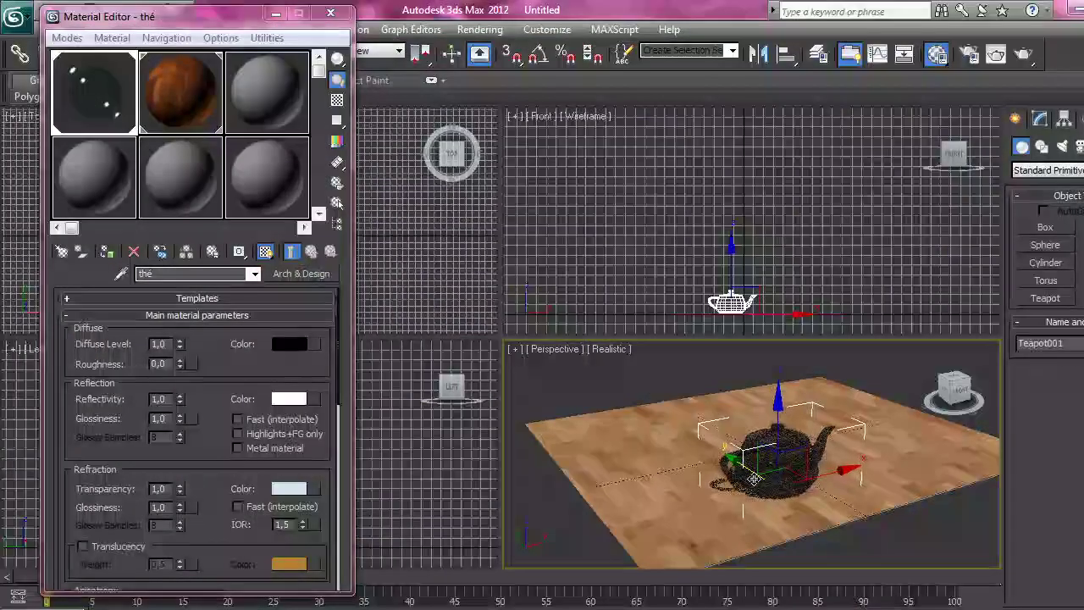
left_click(1021, 56)
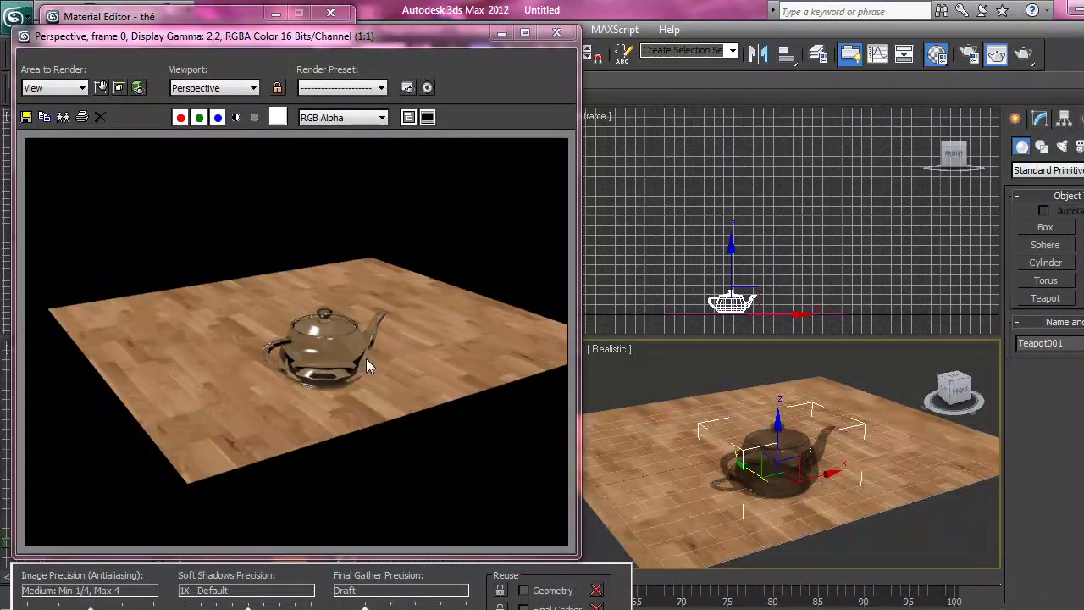
left_click(556, 33)
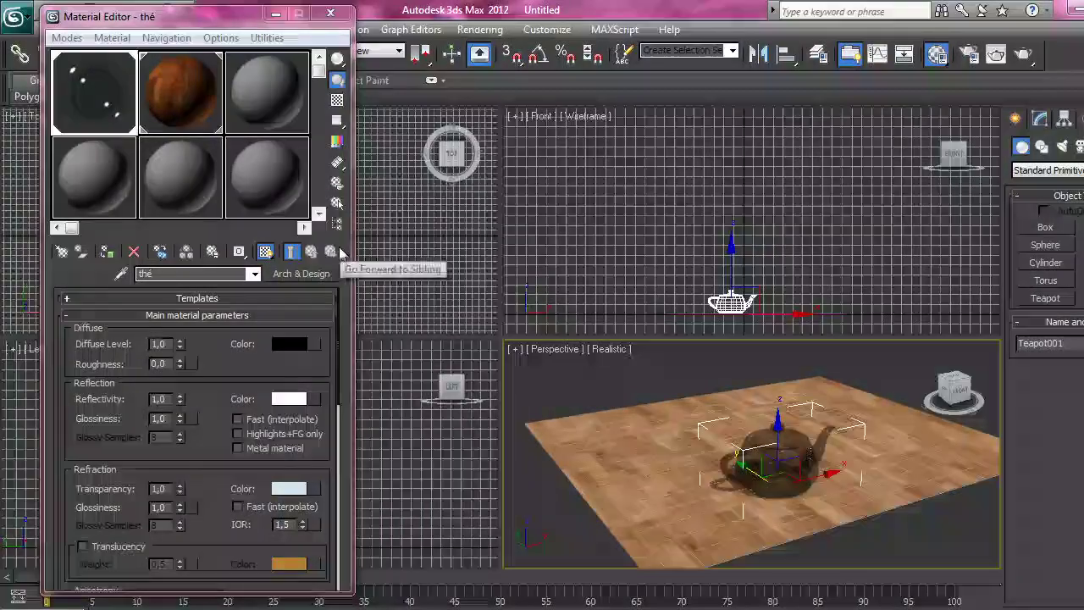
Change the third sample material to Arch & Design and apply the Brushed Metal template.
left_click(300, 273)
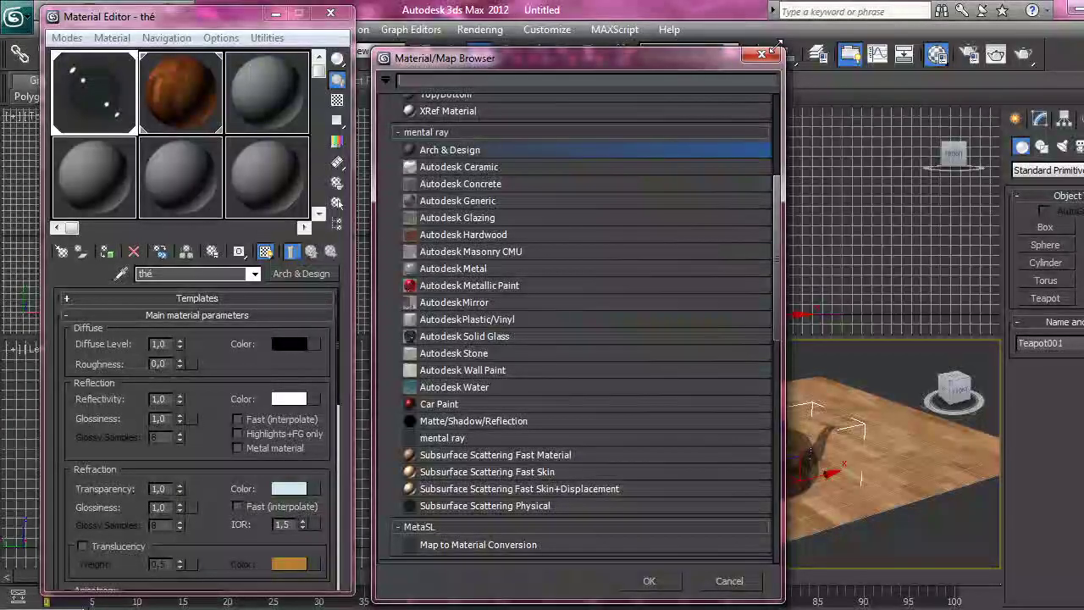
left_click(762, 56)
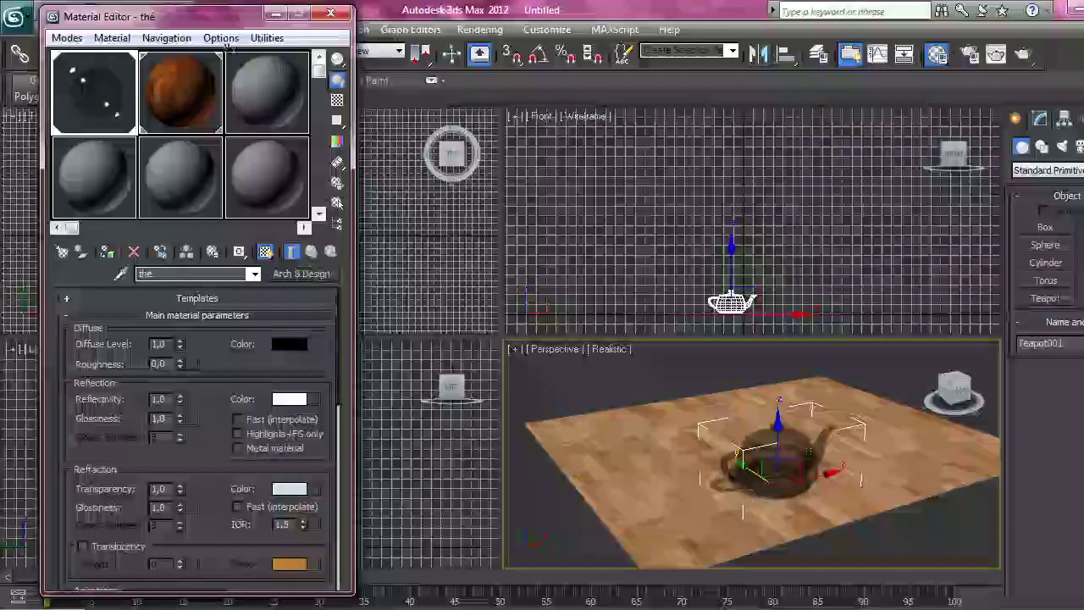
left_click(288, 85)
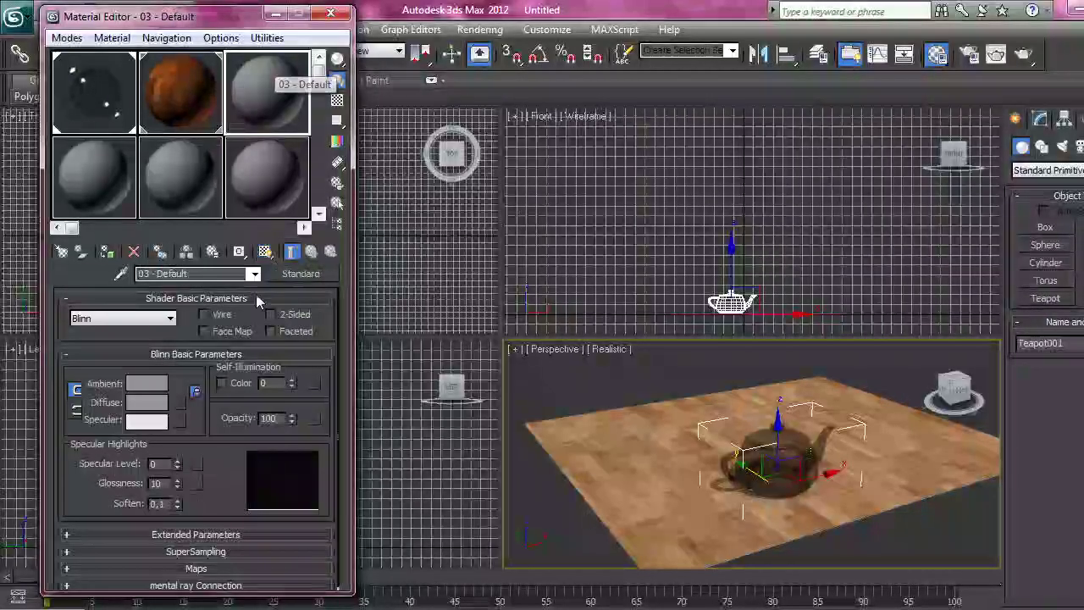
left_click(300, 274)
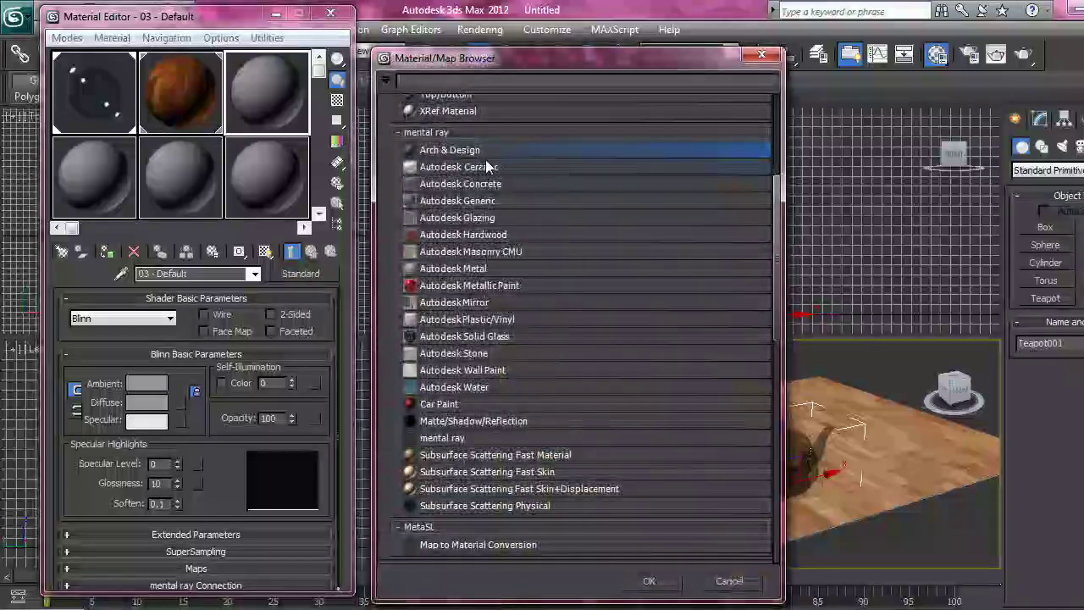
left_click(649, 581)
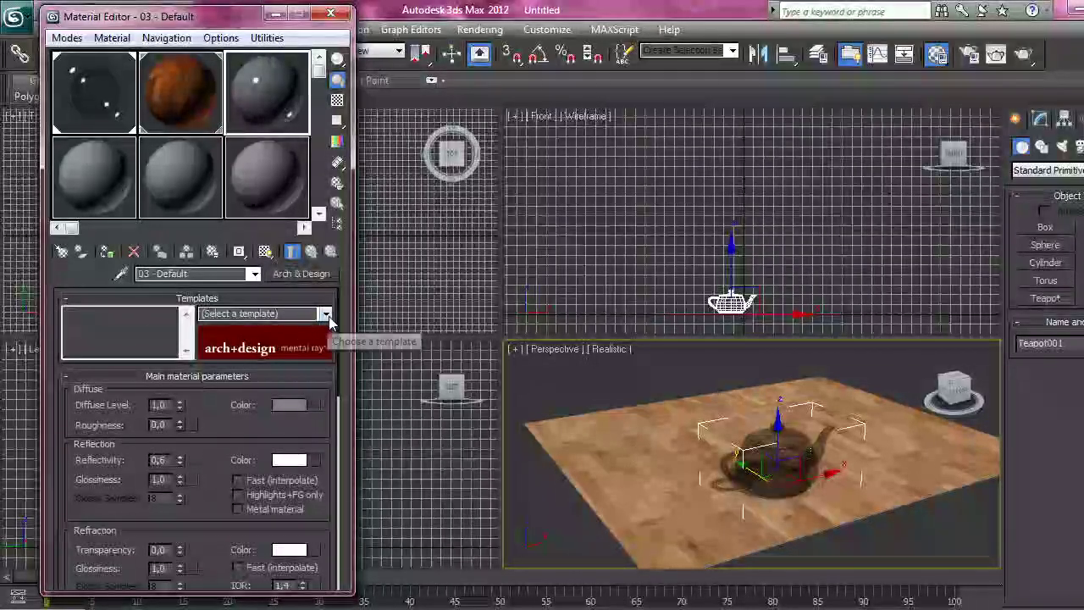
left_click(326, 316)
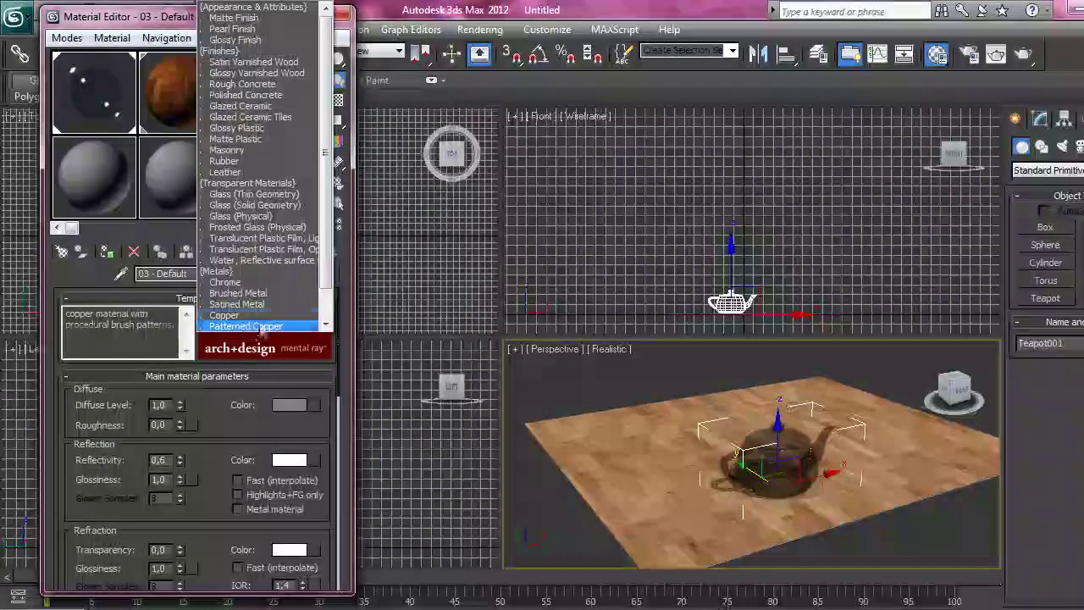
left_click(241, 294)
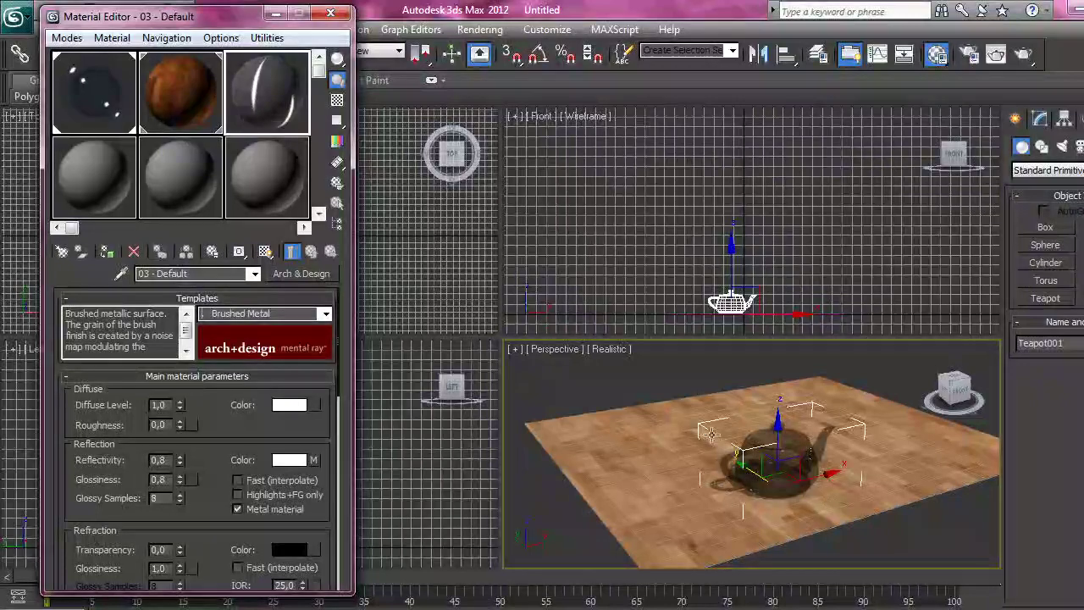
Create a second teapot on the parquet floor, on the spout side of the glass teapot.
left_click_drag(962, 395, 937, 388)
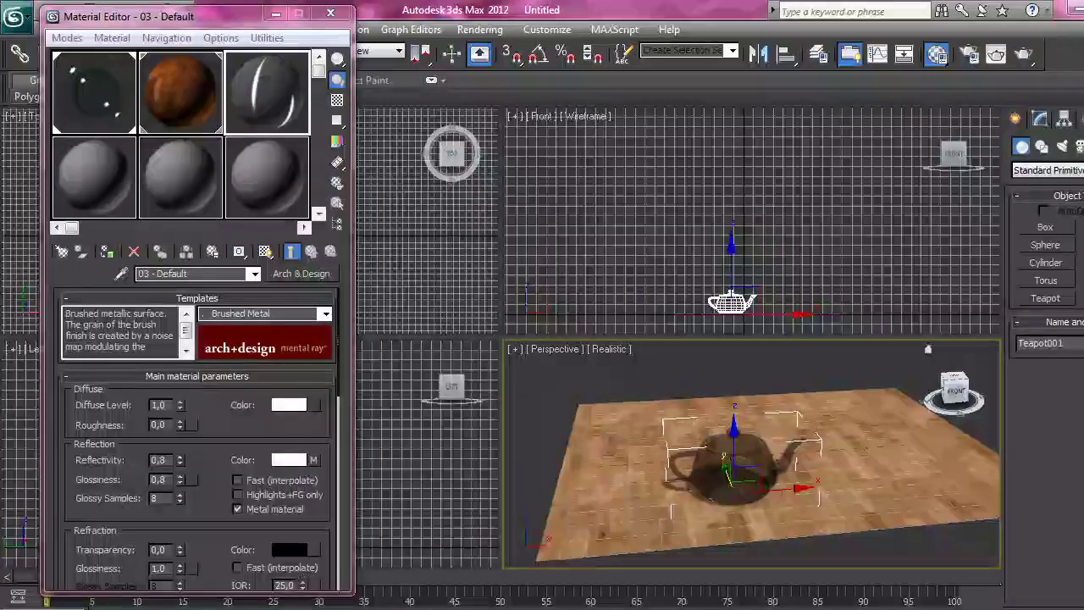
left_click(1047, 299)
left_click_drag(895, 472, 923, 477)
right_click(924, 446)
Move the glass teapot toward the left edge of the floor and reposition the new teapot along X, leaving a gap between them.
left_click(743, 482)
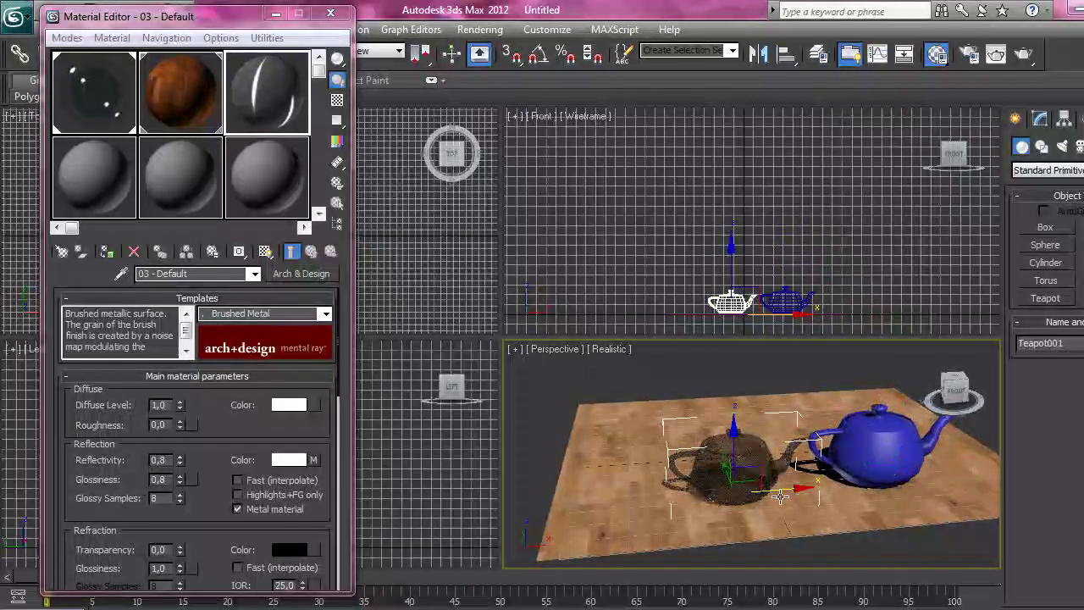
left_click_drag(778, 488, 693, 501)
left_click(917, 481)
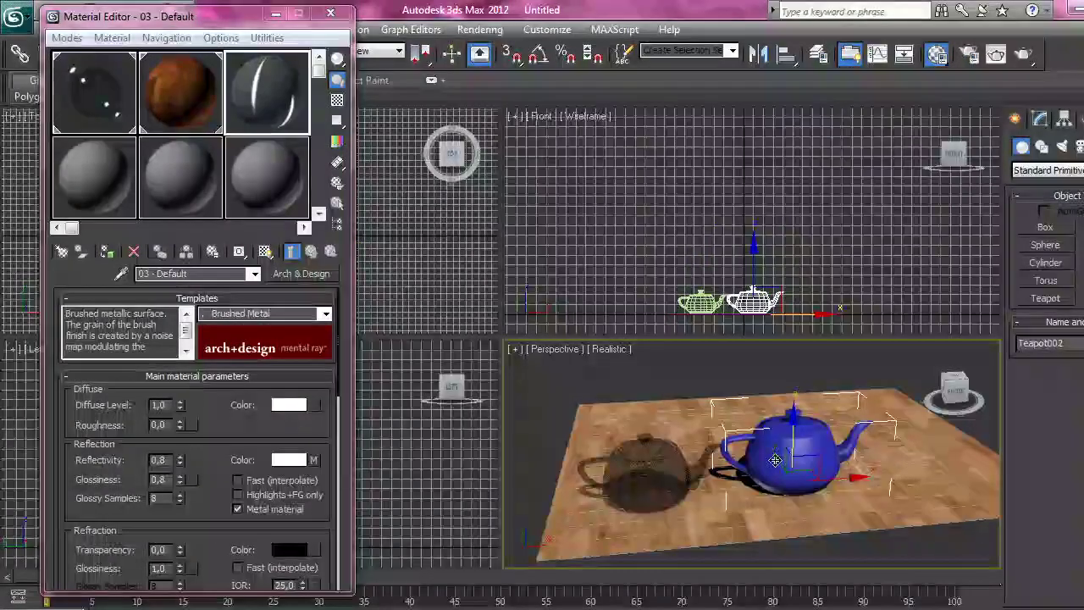
left_click_drag(857, 481, 887, 476)
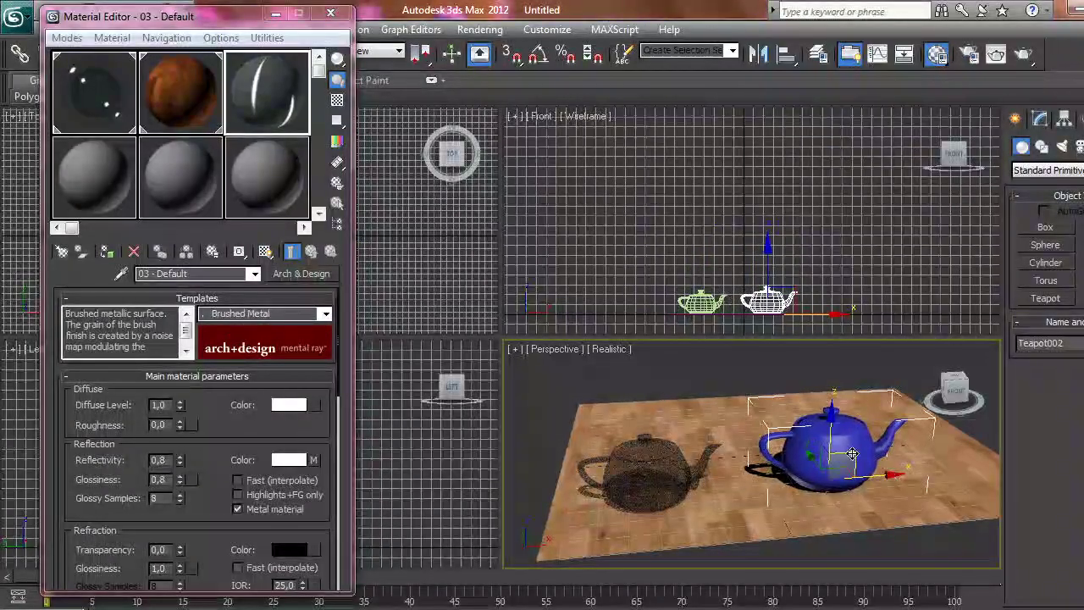
Scale the blue teapot down slightly and uniformly, return to the Move tool and deselect it.
right_click(832, 455)
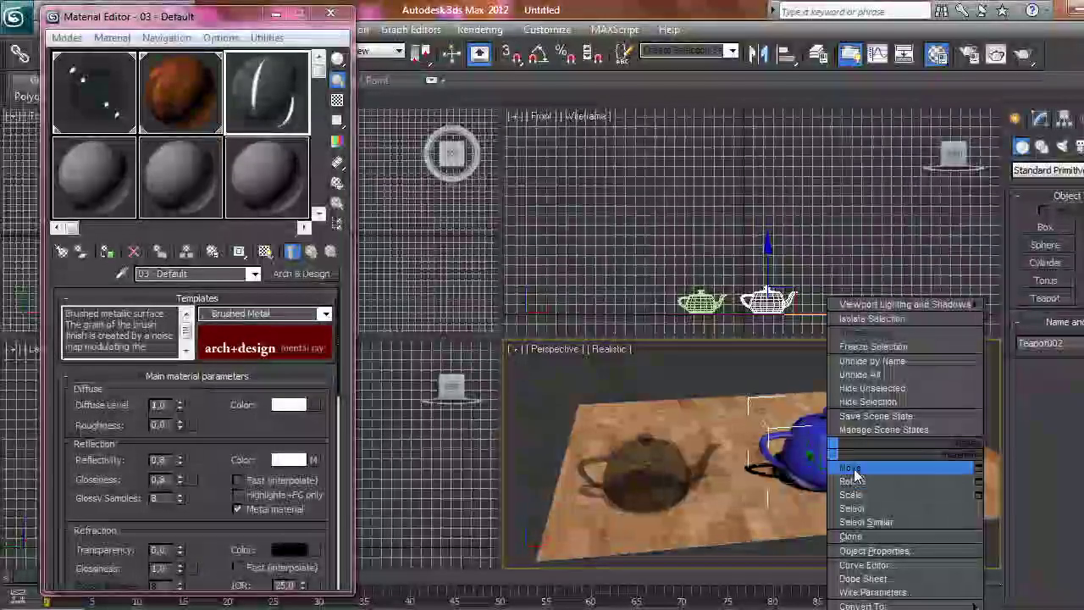
left_click(854, 496)
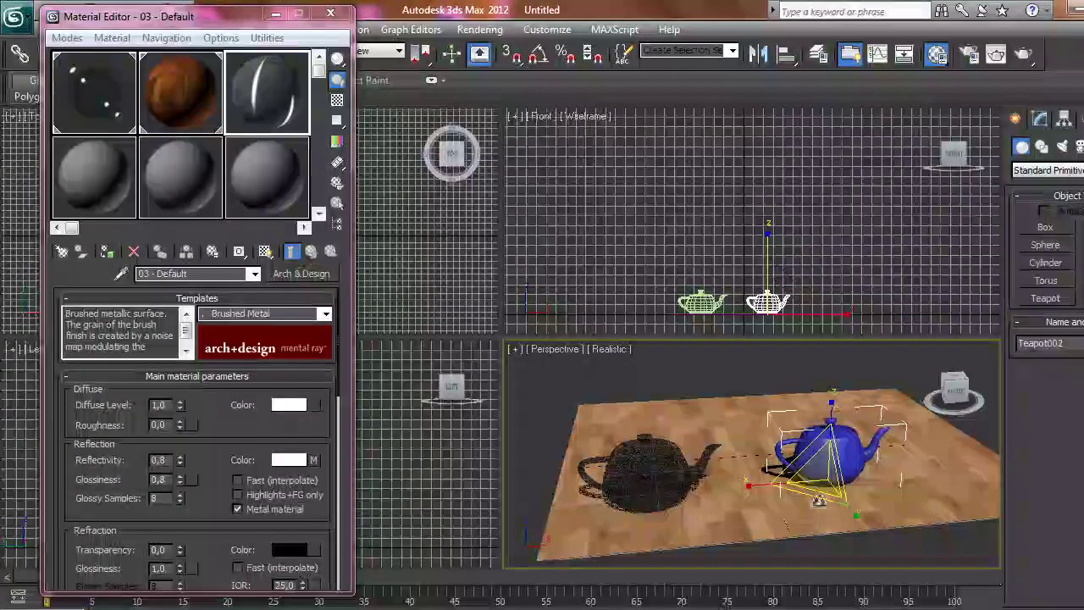
right_click(768, 367)
left_click(811, 380)
left_click(756, 380)
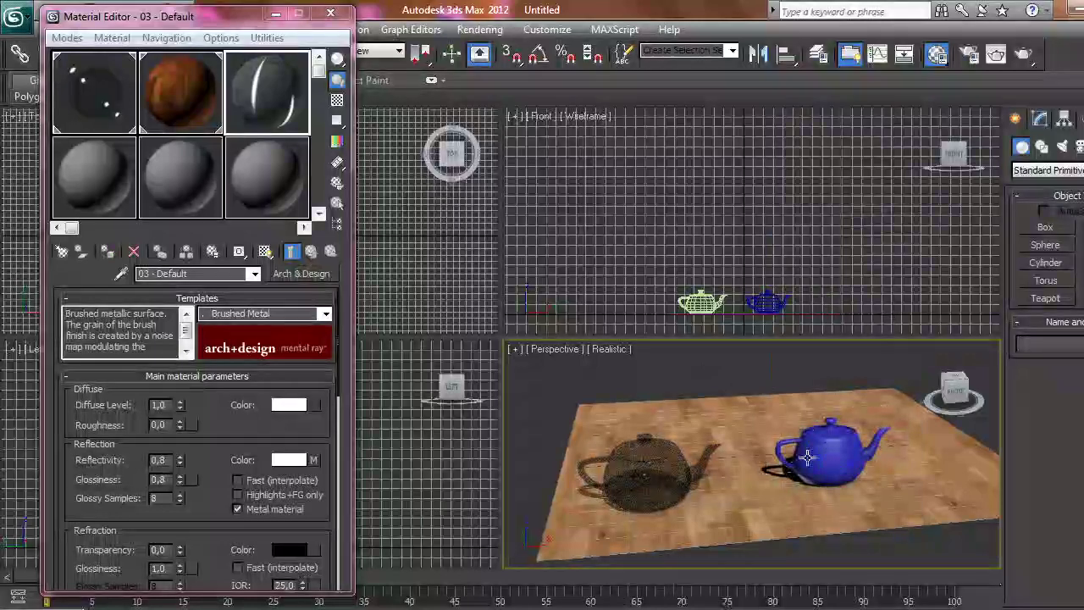
Assign the brushed metal 03 - Default material to the blue teapot and render the perspective view.
left_click(826, 453)
mouse_move(288, 106)
left_mouse_down()
mouse_move(787, 339)
mouse_move(813, 364)
mouse_move(842, 457)
left_mouse_up()
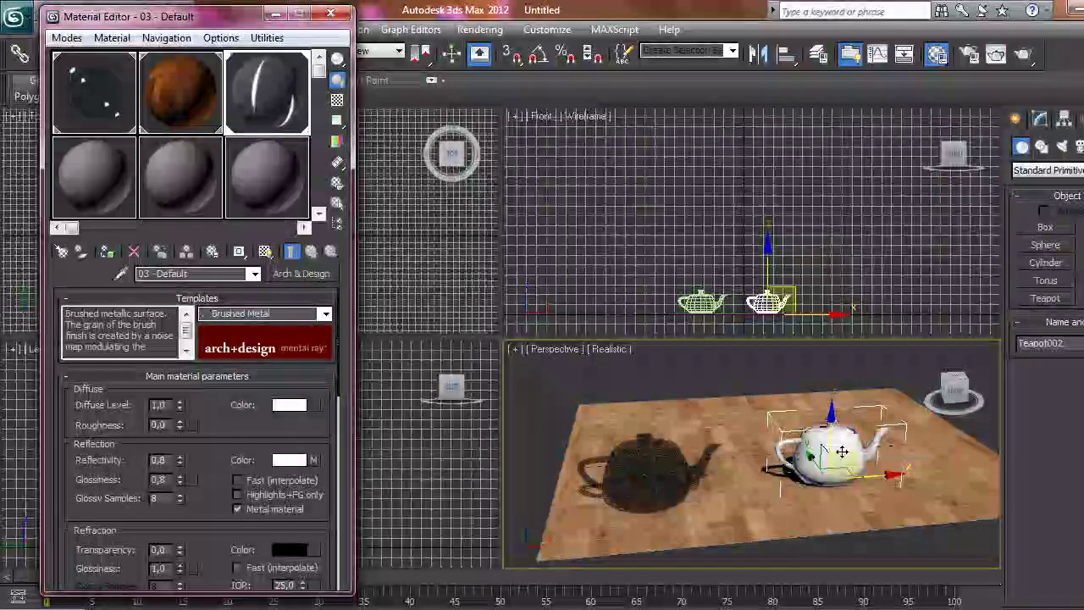
left_click(996, 53)
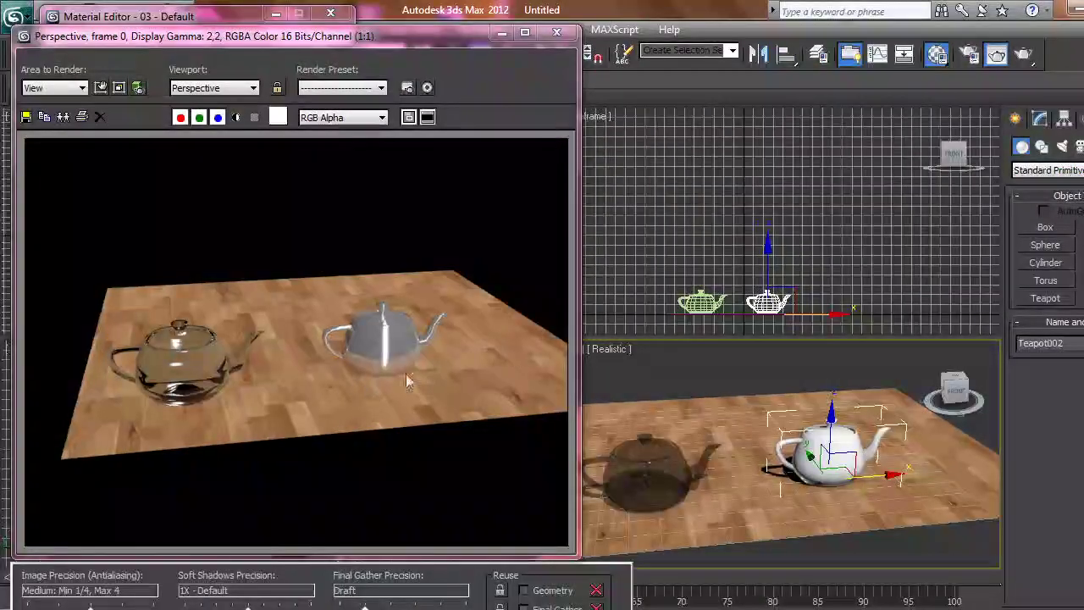
left_click(556, 33)
Move the brushed metal teapot toward the far edge of the parquet floor and render it there.
left_click_drag(832, 451, 774, 410)
key("shift+q")
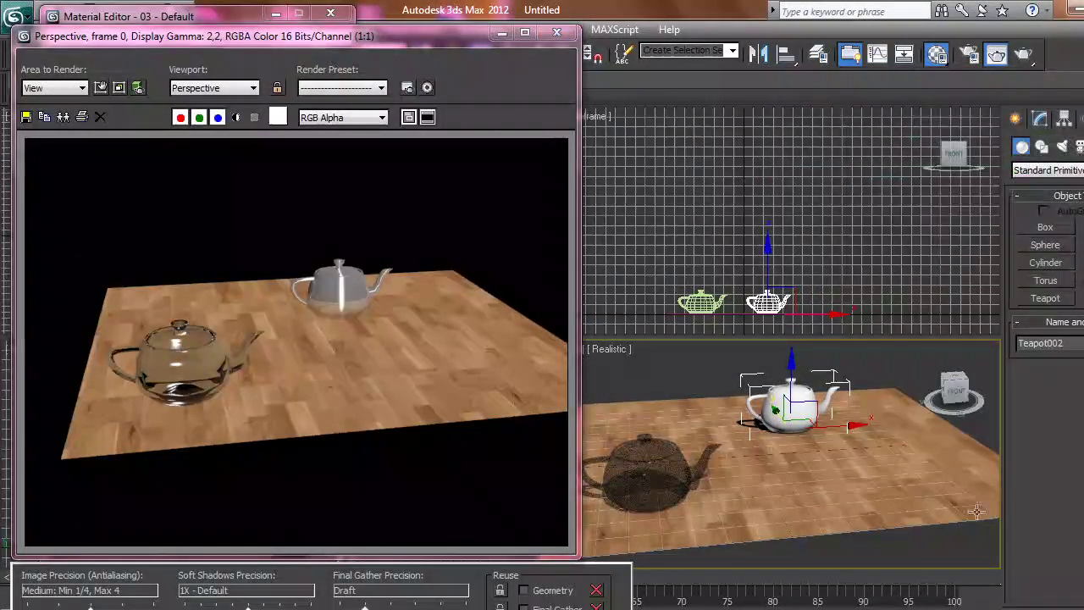
left_click(797, 391)
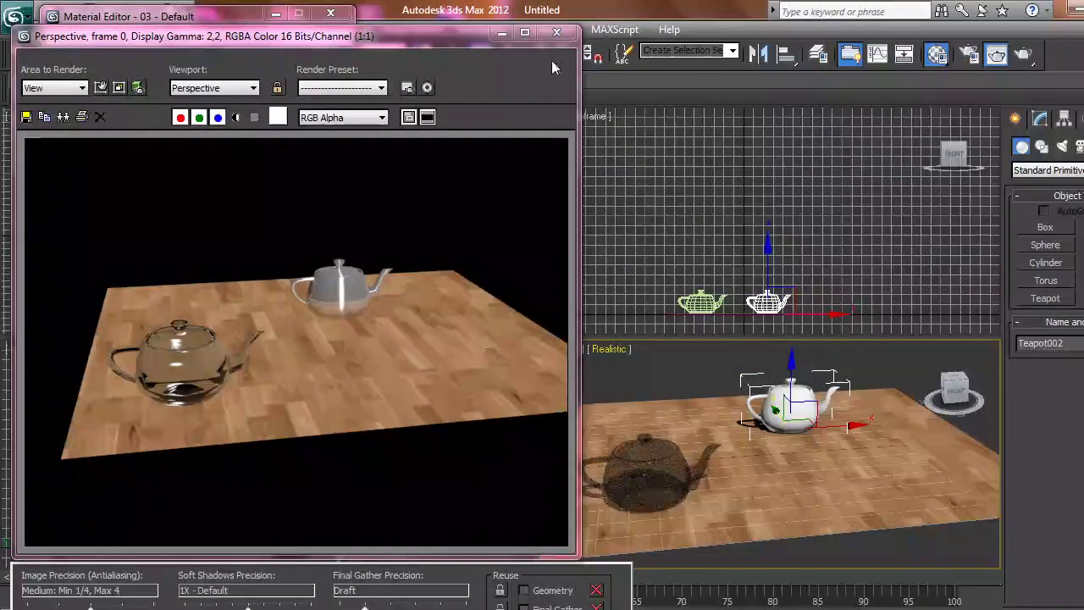
left_click(556, 34)
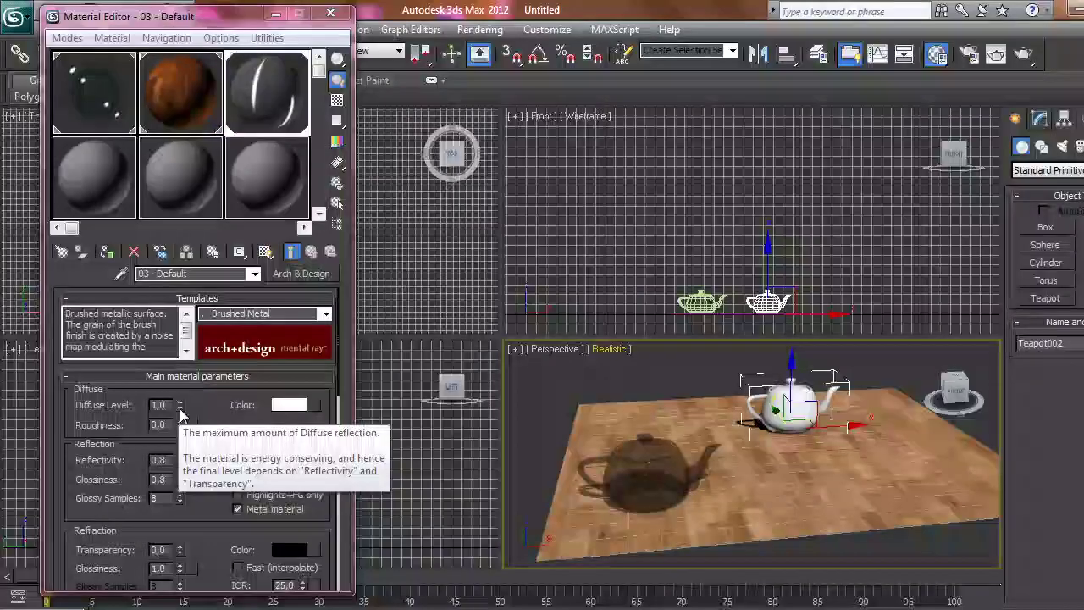
Lower the brushed metal material's Diffuse Level to 0,43 and render the perspective view with the floor plane selected.
left_click_drag(181, 412, 181, 443)
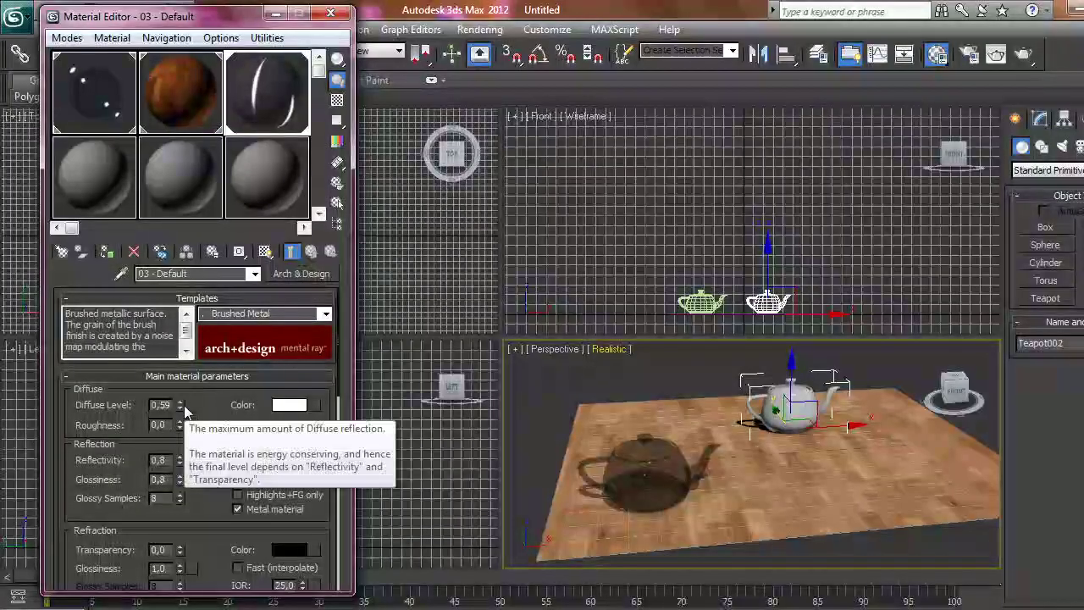
left_click_drag(179, 410, 178, 413)
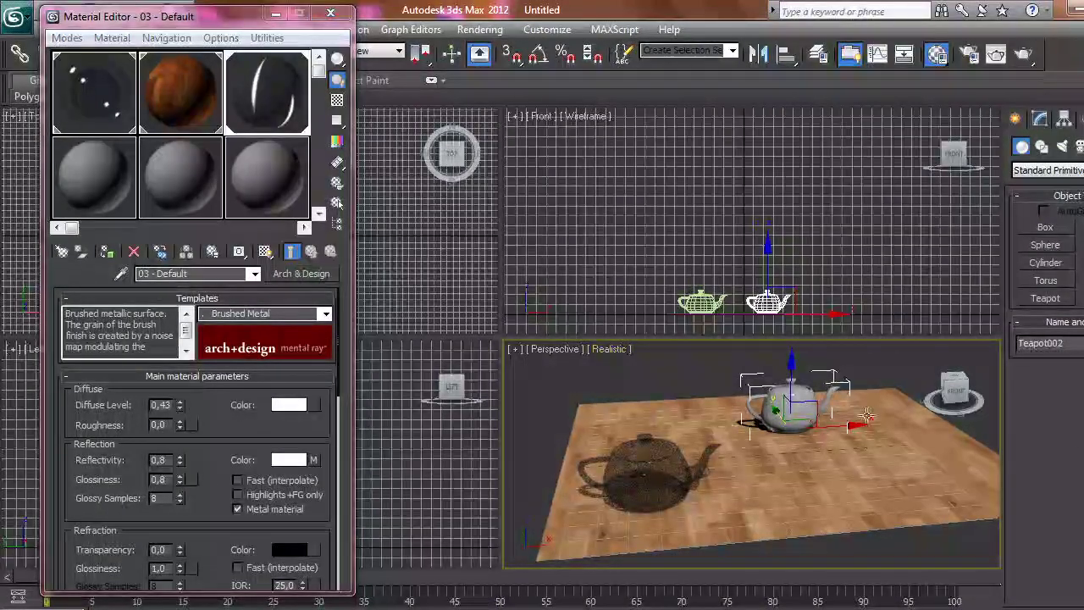
left_click(866, 416)
left_click(1024, 55)
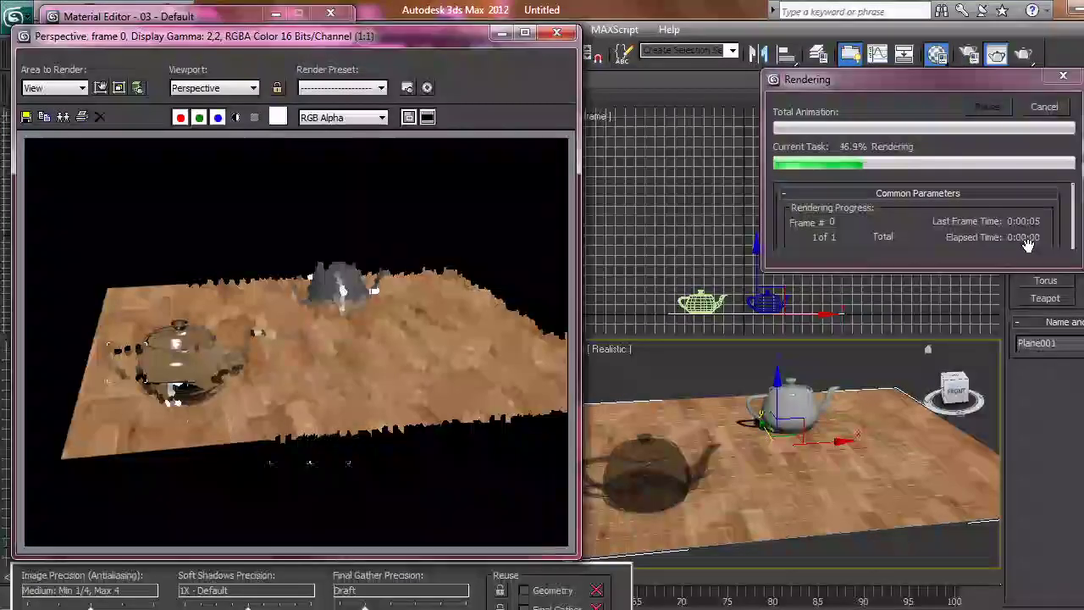
left_click(557, 33)
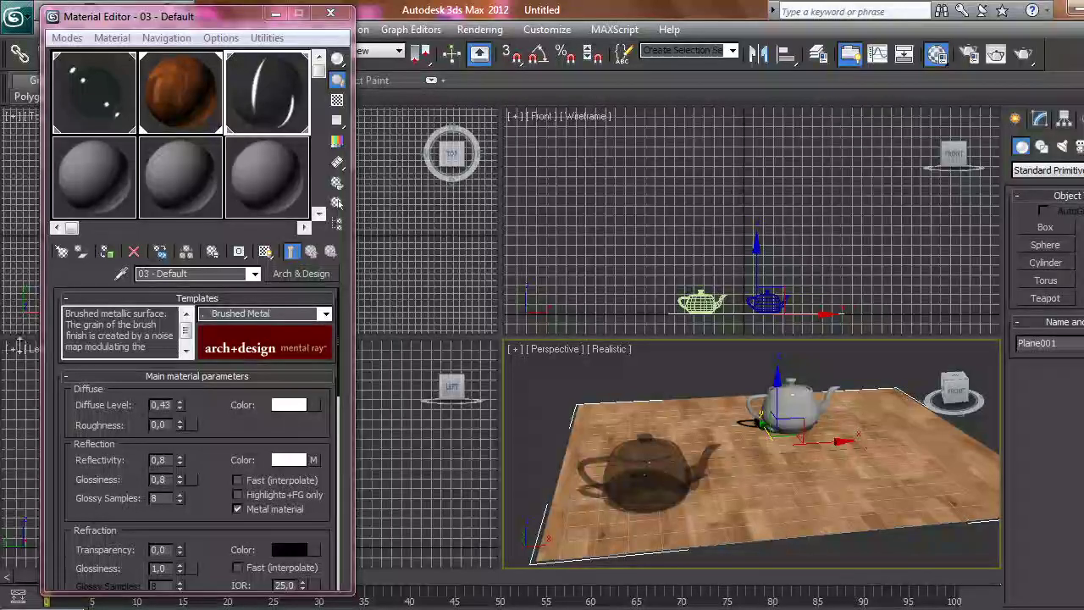
Examine the Arch & Design templates and the Ceramic and Fabric categories of the Autodesk Material Library without changing the material.
left_click(325, 315)
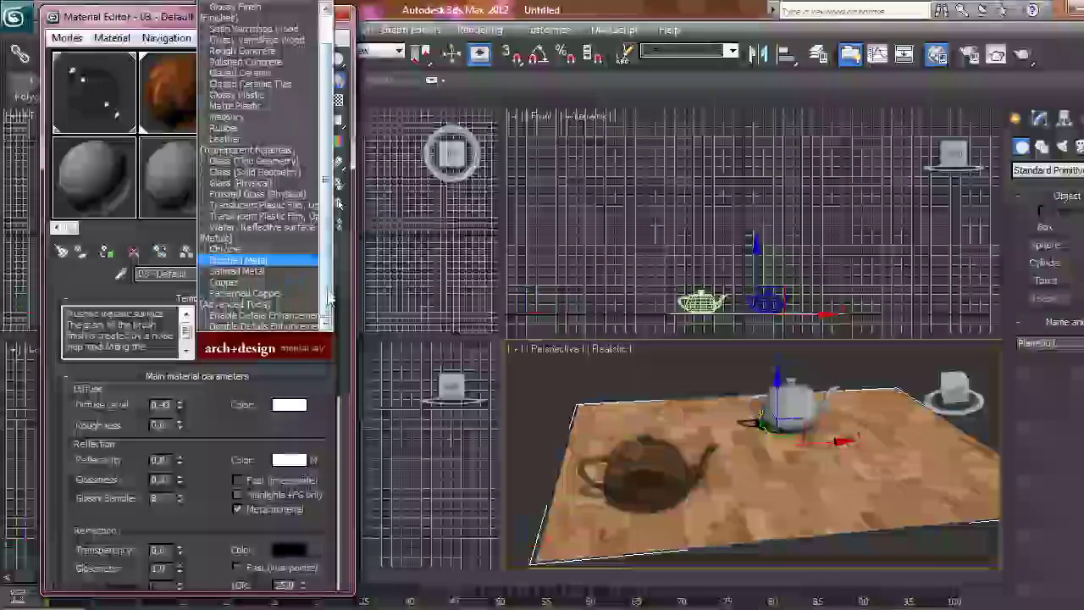
left_click(448, 256)
left_click(329, 276)
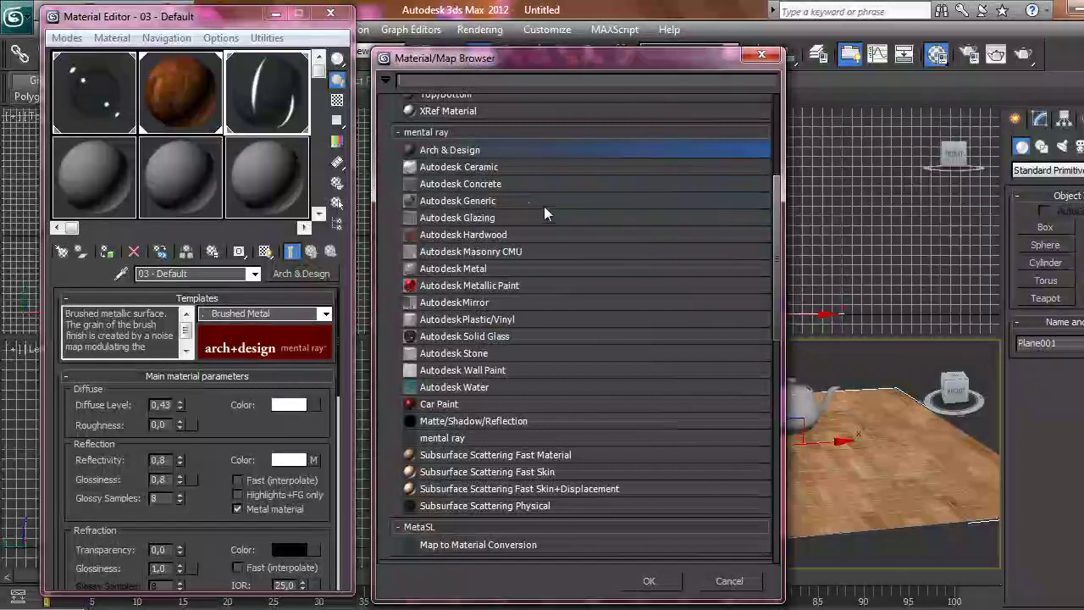
left_click_drag(779, 245, 784, 346)
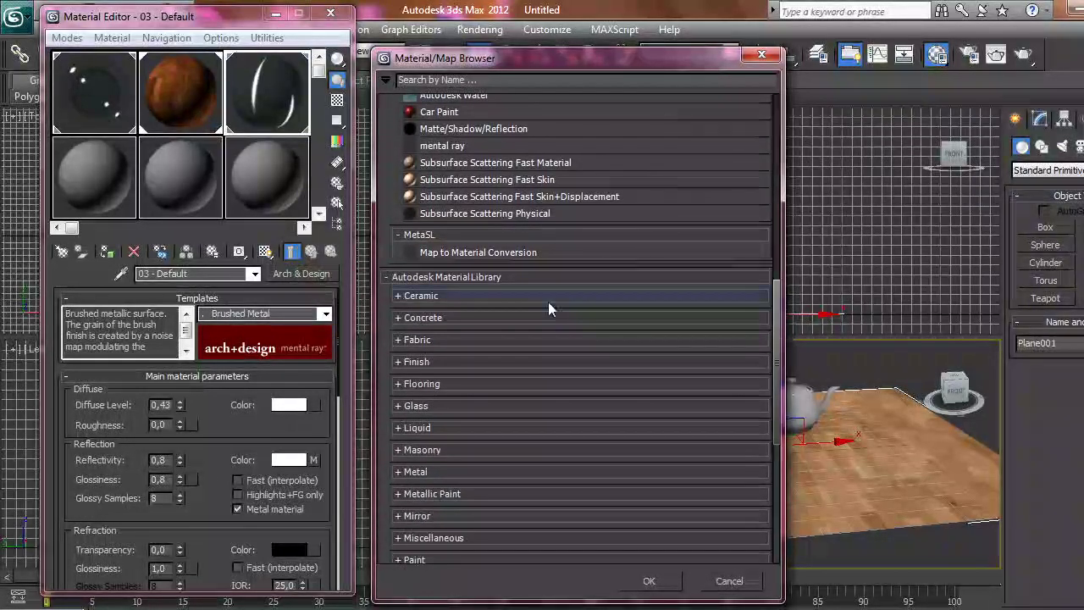
left_click(398, 296)
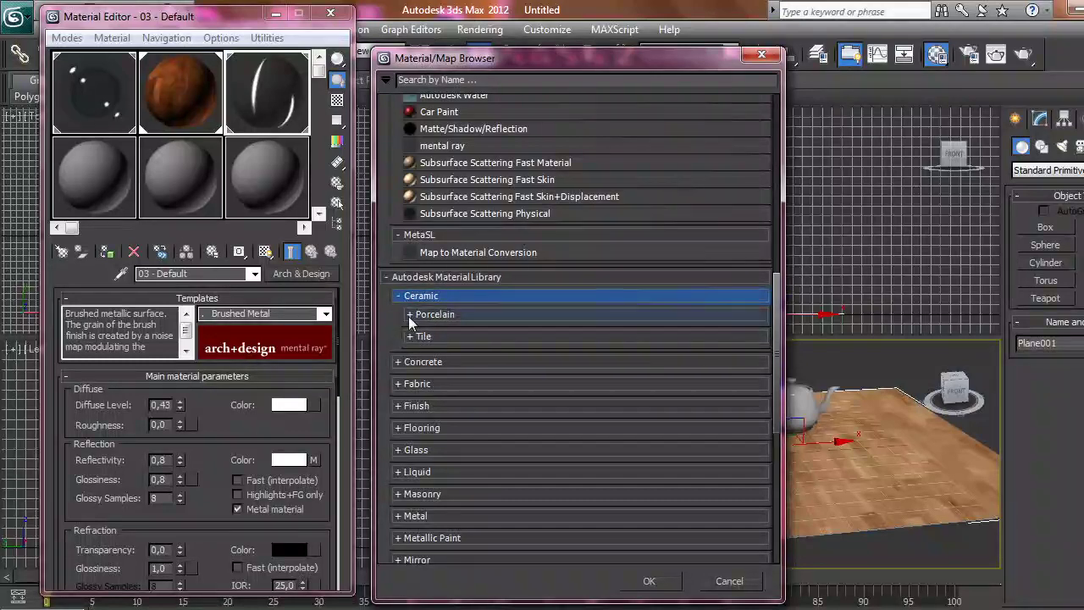
left_click(419, 392)
left_click(399, 384)
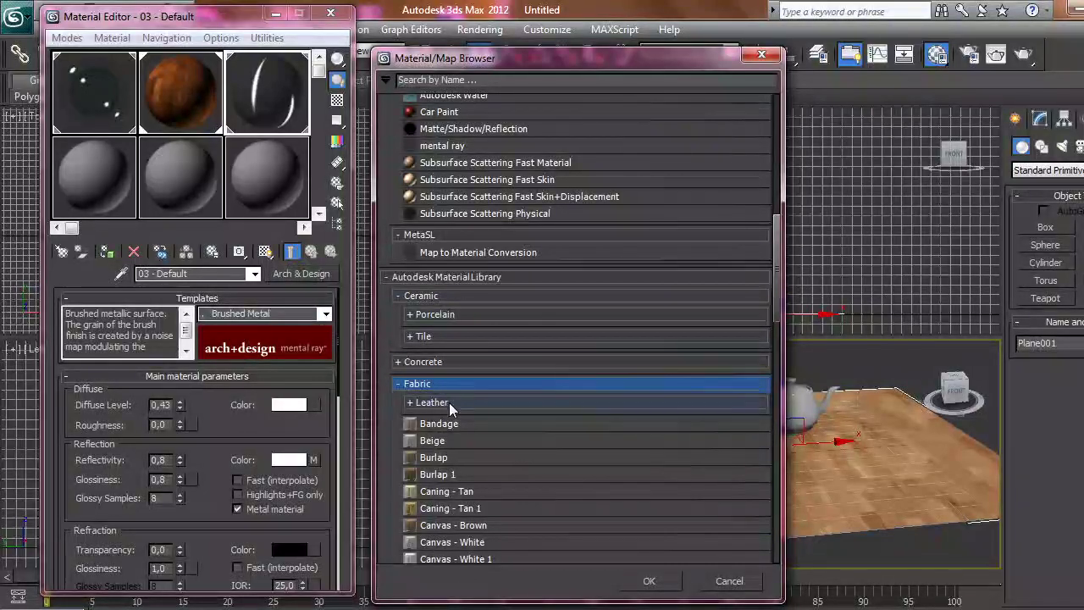
left_click_drag(774, 302, 809, 271)
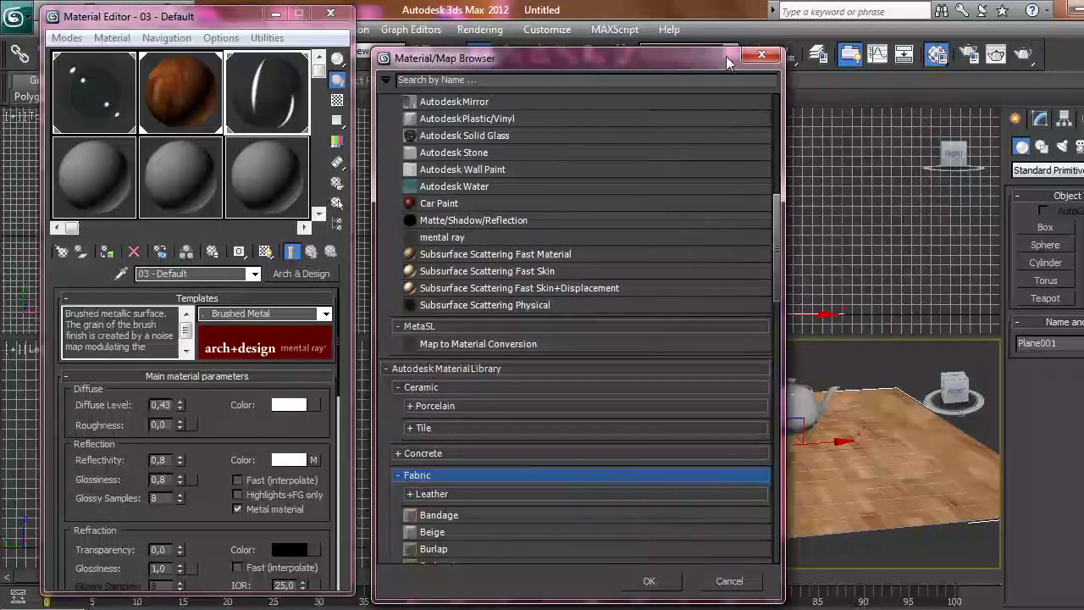
left_click(762, 56)
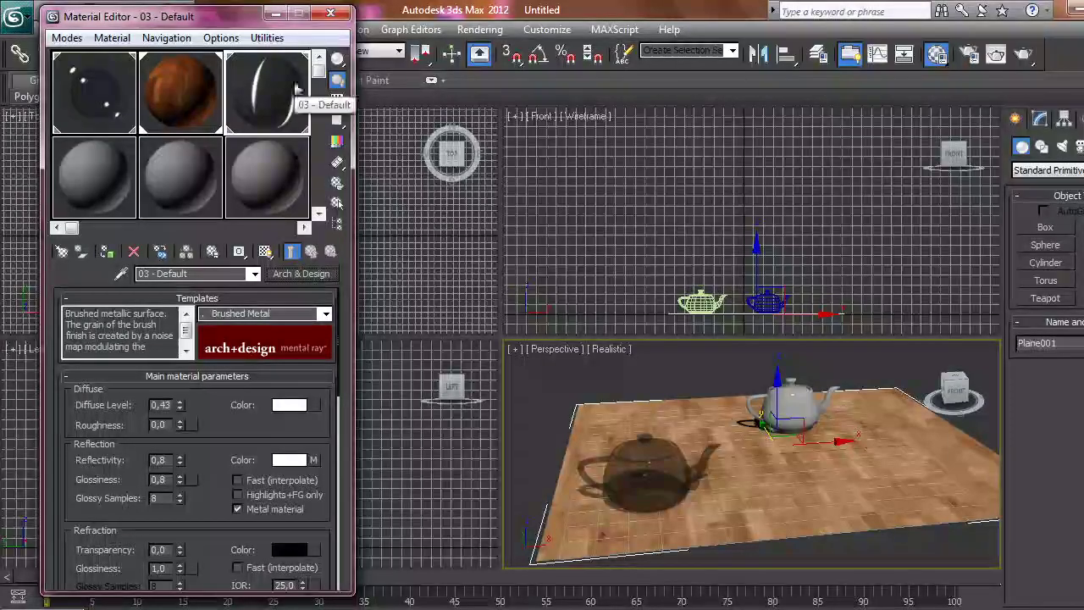
Close the Material Editor and open the recent file scene texturé.max without saving the current scene.
left_click(331, 13)
left_click(16, 15)
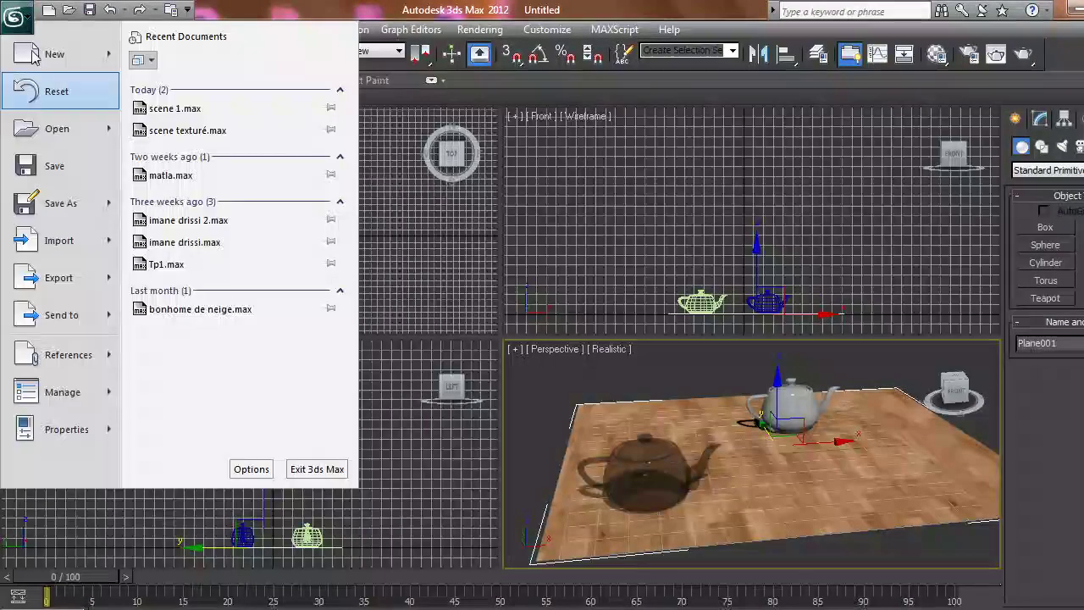
left_click(214, 132)
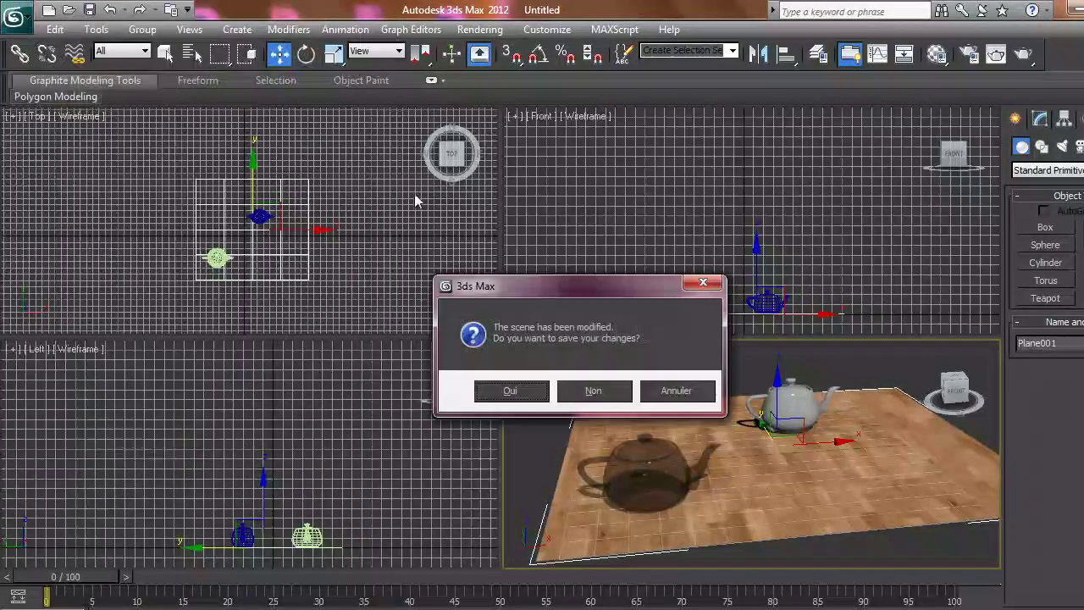
left_click(584, 395)
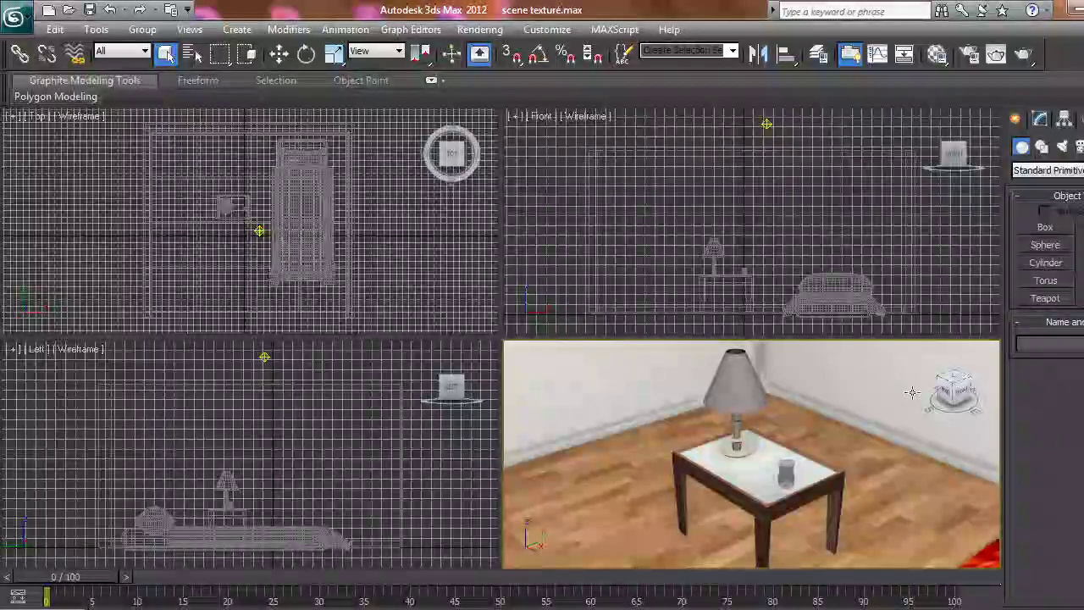
Open the Material Editor and show its samples as a 5 X 3 grid of sample windows.
left_click(936, 53)
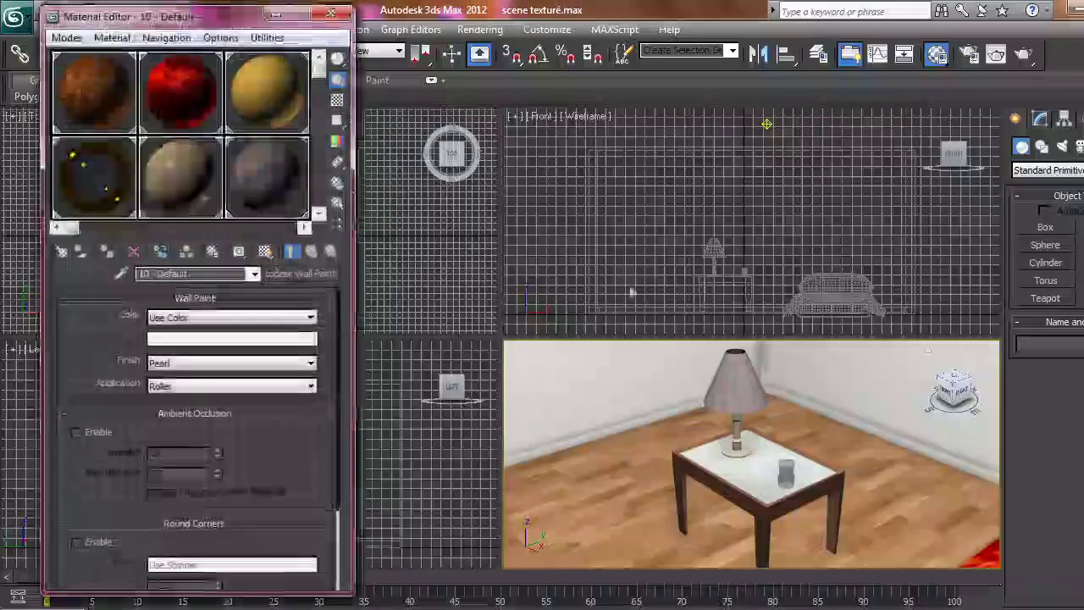
left_click(278, 90)
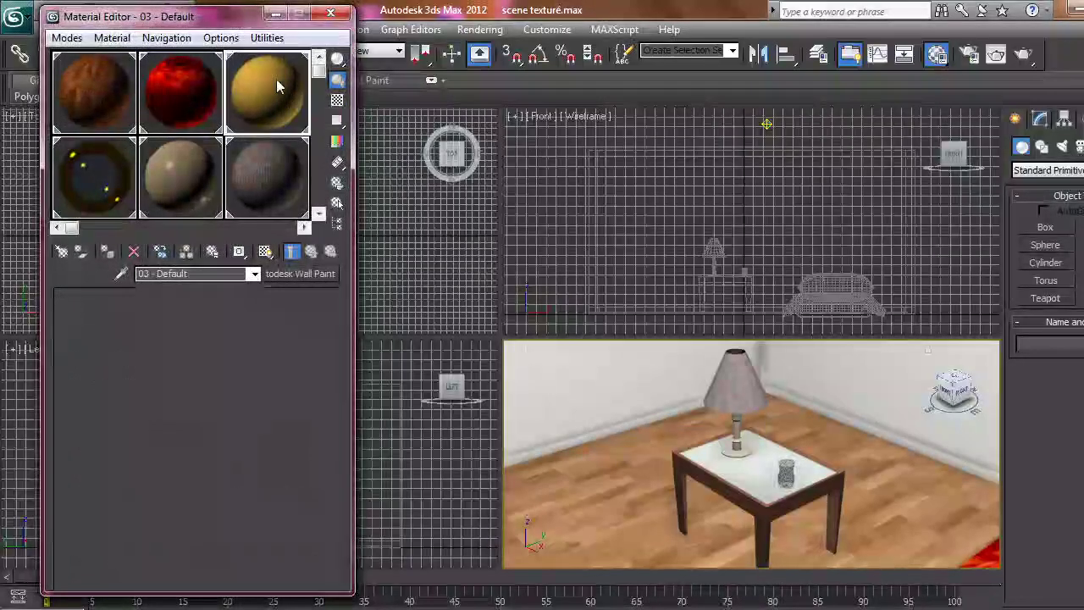
right_click(298, 127)
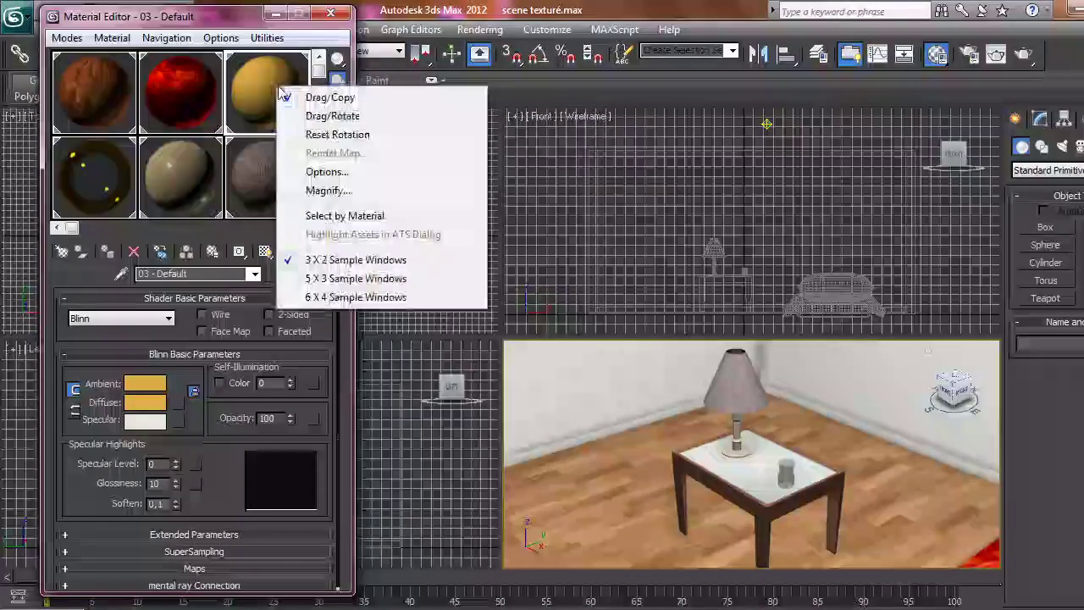
left_click(355, 281)
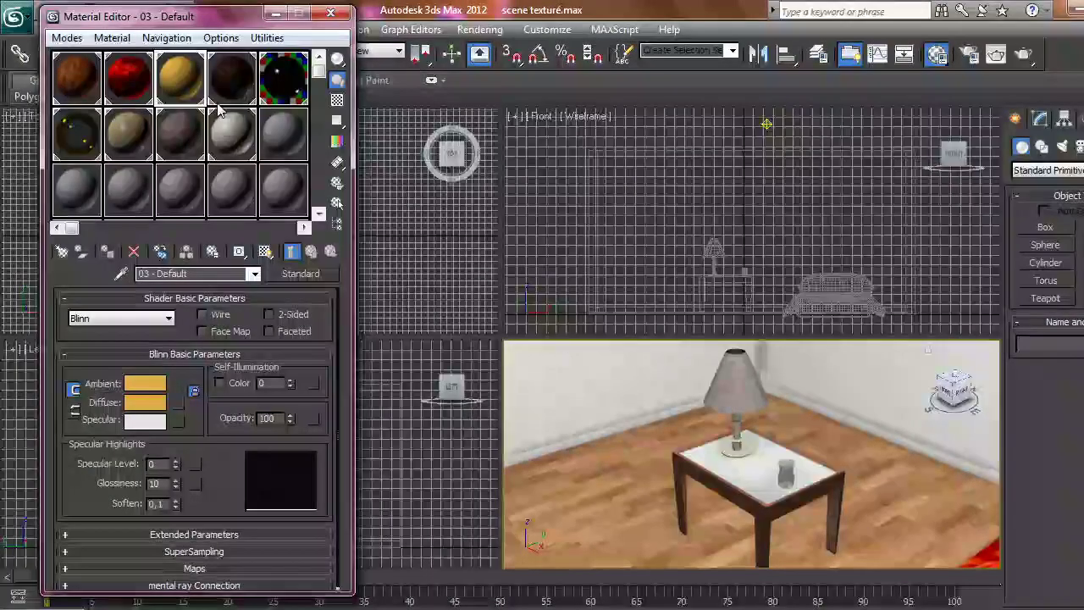
Orbit the perspective view to frame the bedside table and the bed, render it, and close the rendered frame.
left_click(942, 394)
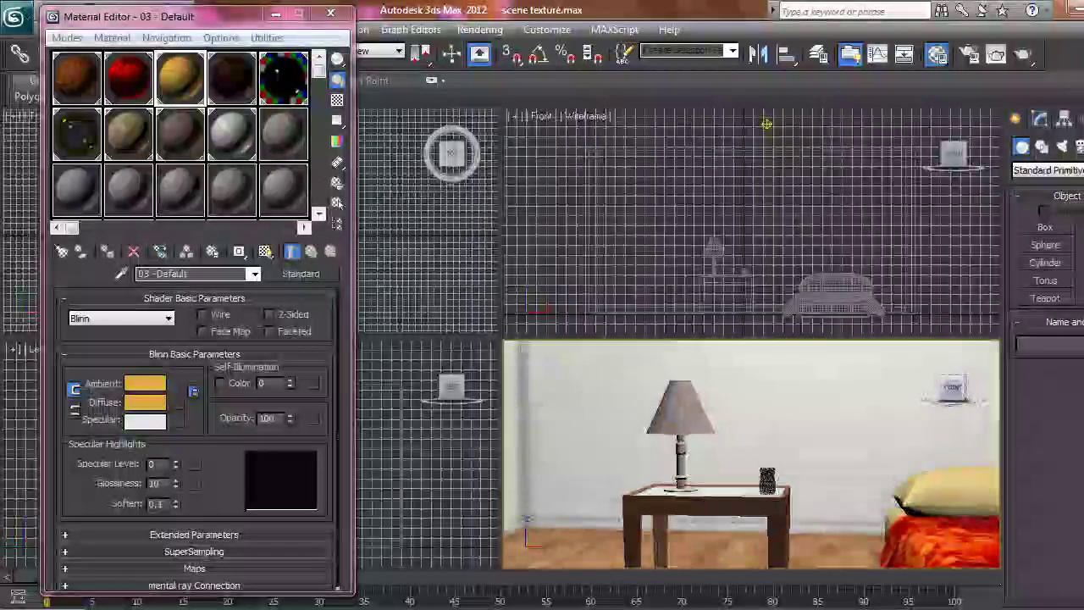
left_click(943, 383)
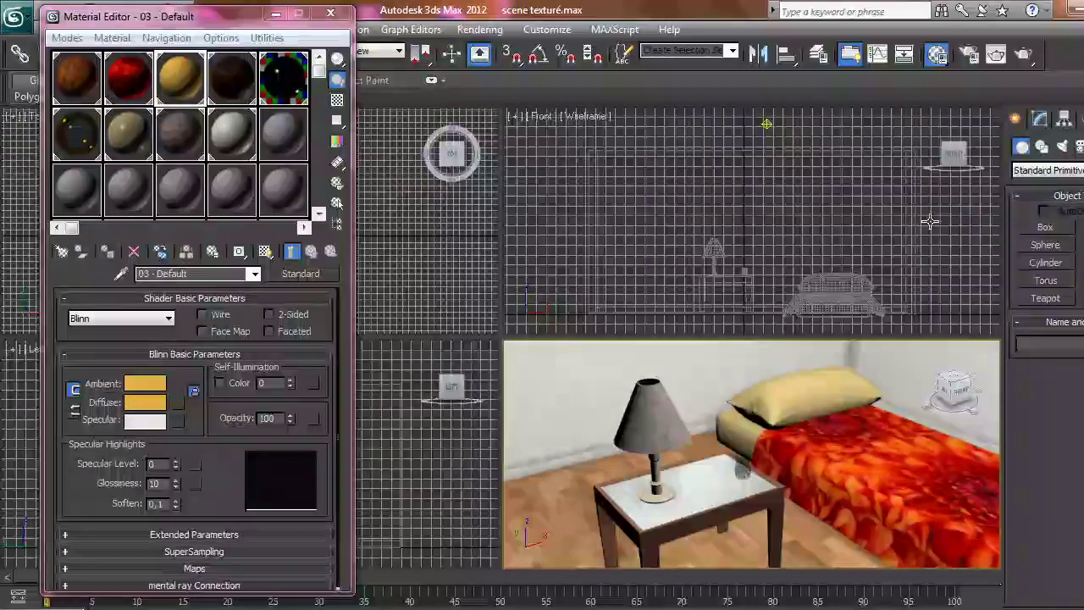
left_click(1024, 53)
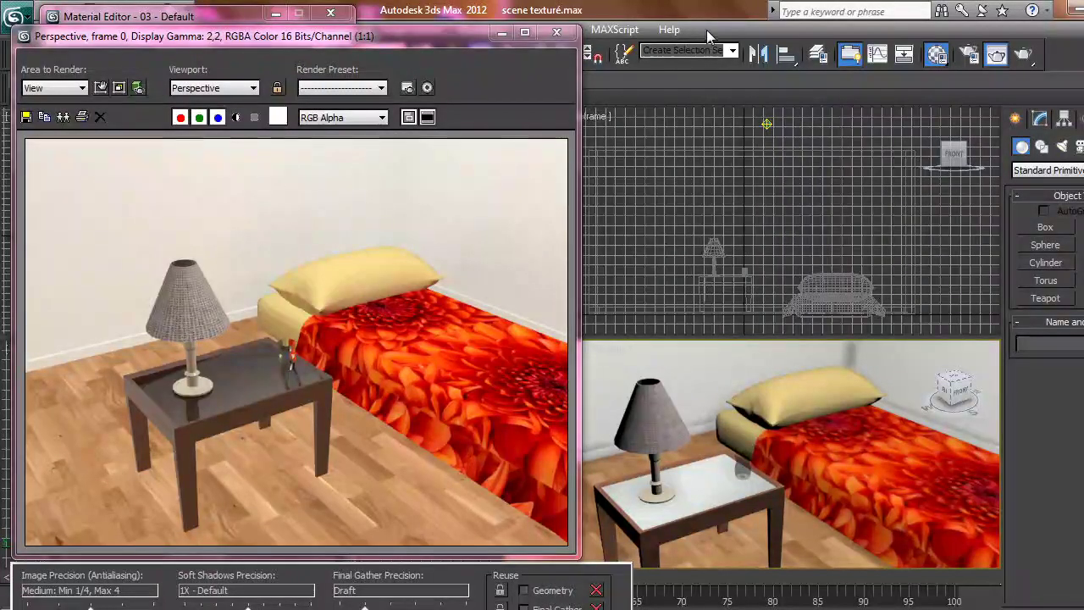
left_click(556, 31)
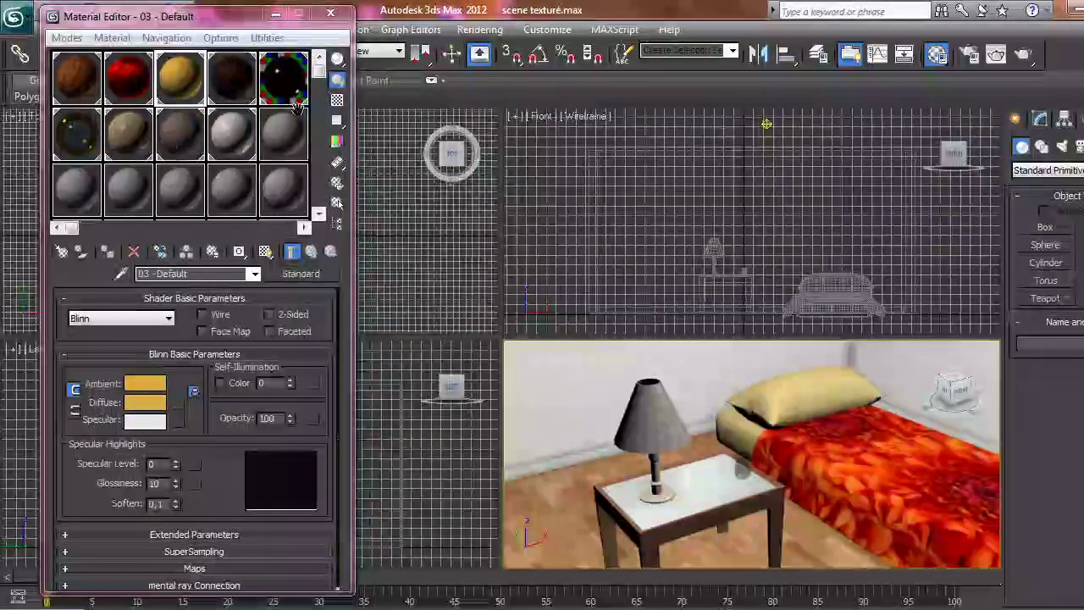
Select the floor plane in the perspective view and inspect an enlarged sample of the sol material.
left_click(77, 78)
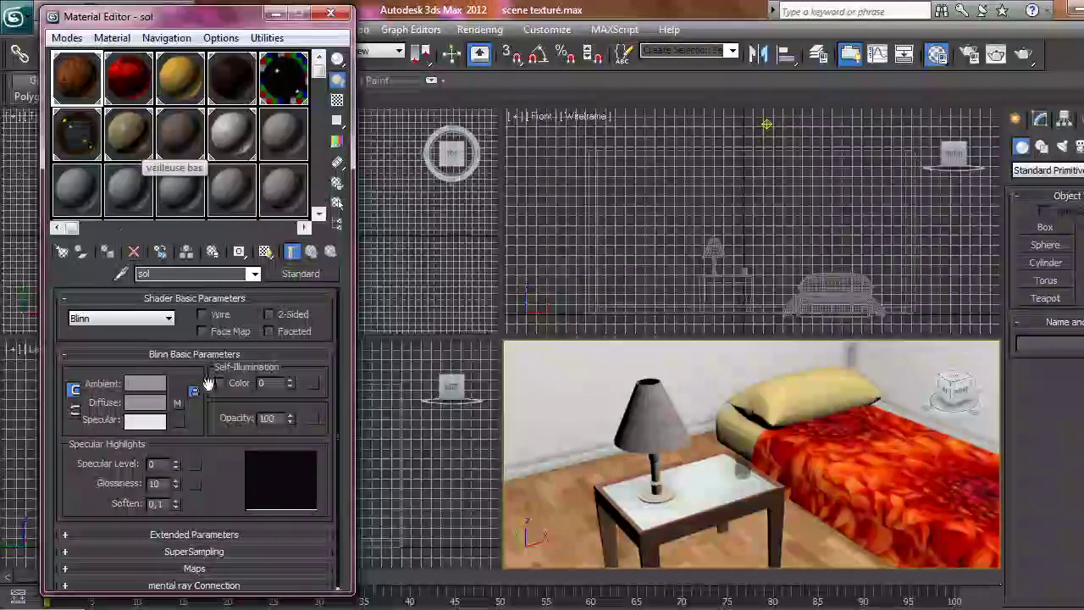
left_click(615, 521)
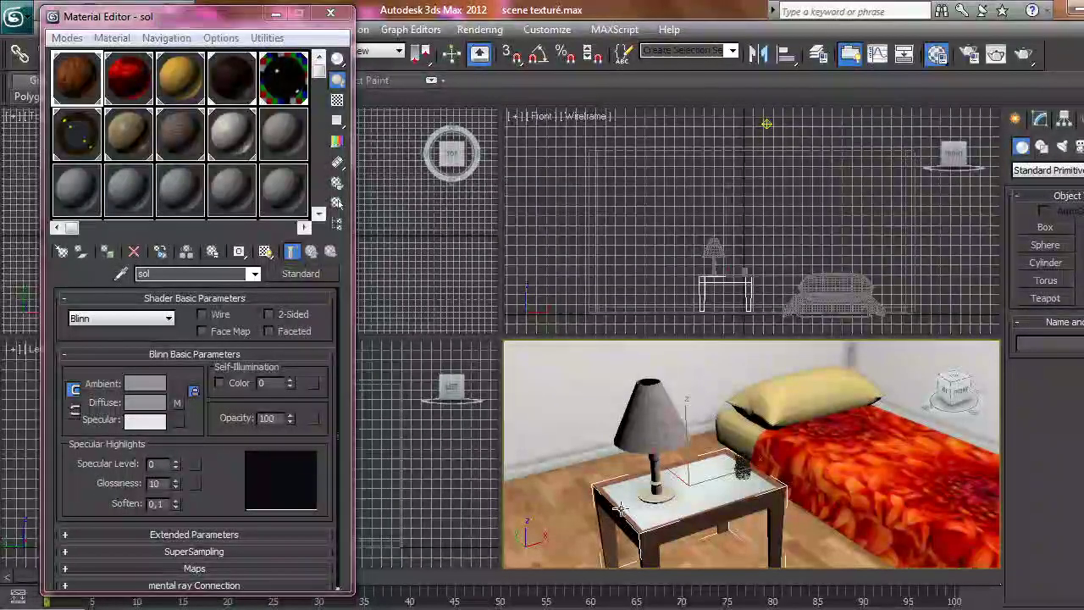
left_click(83, 81)
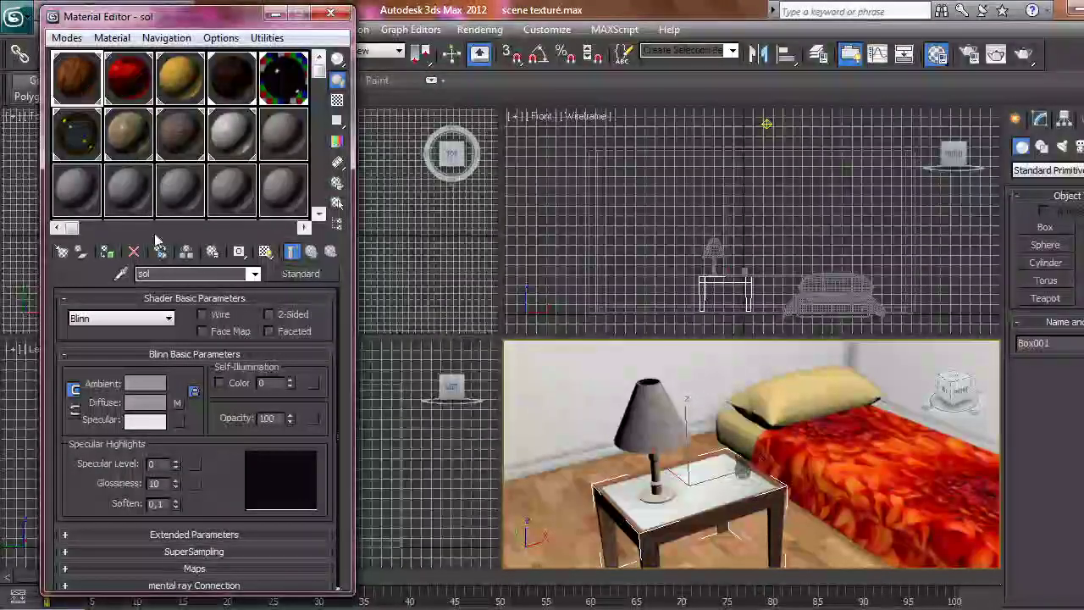
left_click(545, 504)
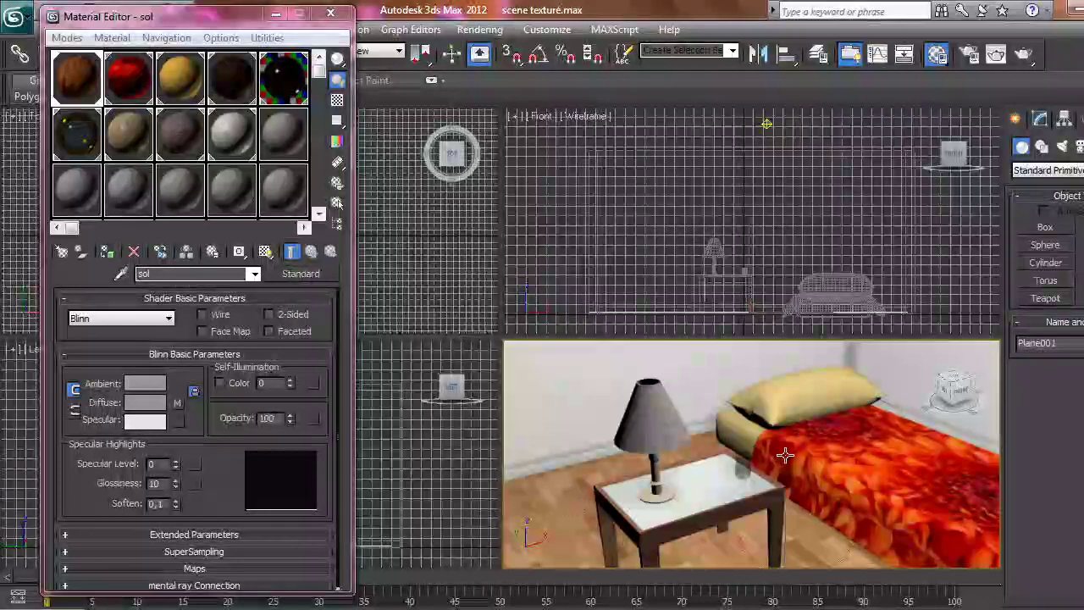
scroll(786, 456, "up", 5)
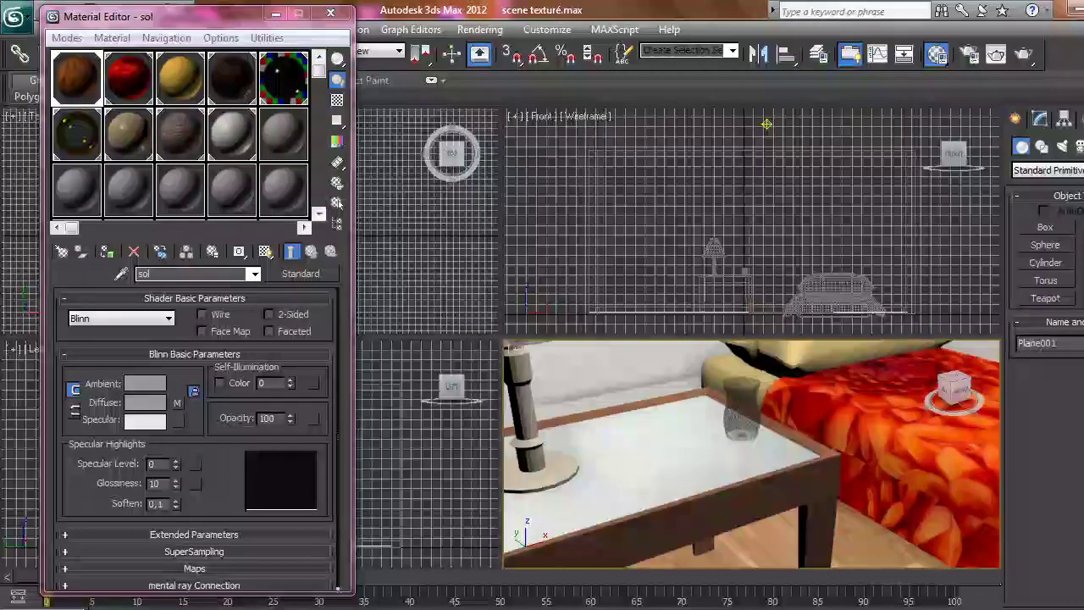
scroll(695, 477, "down", 5)
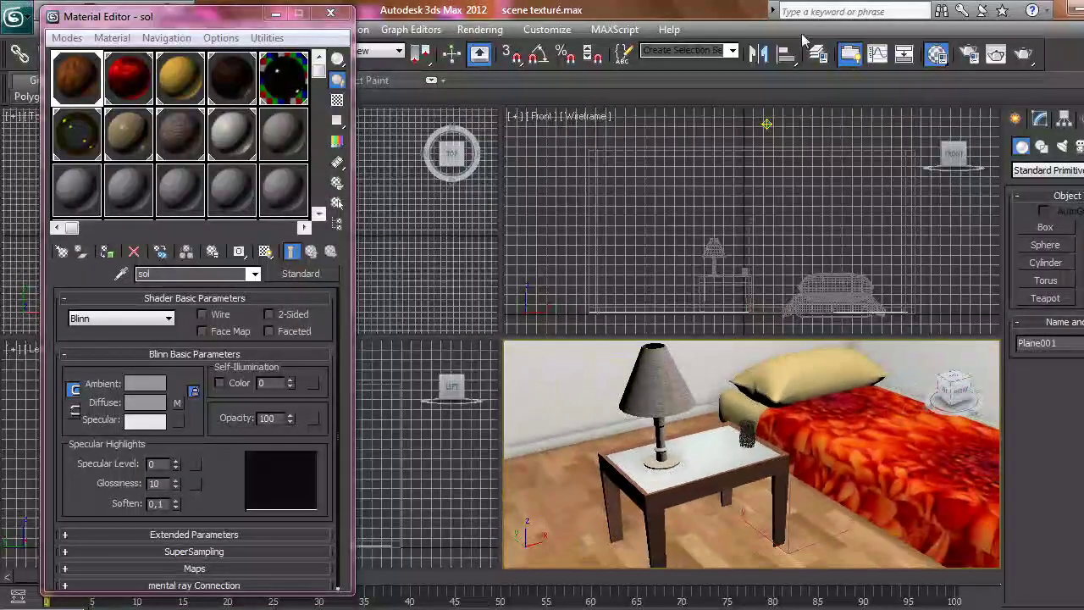
double_click(78, 76)
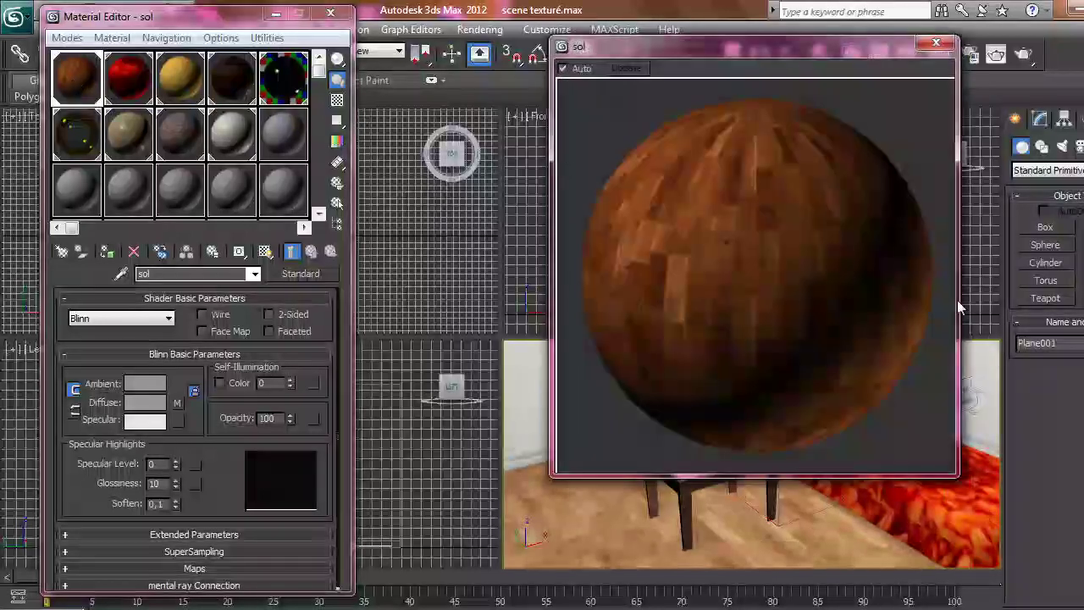
left_click(937, 42)
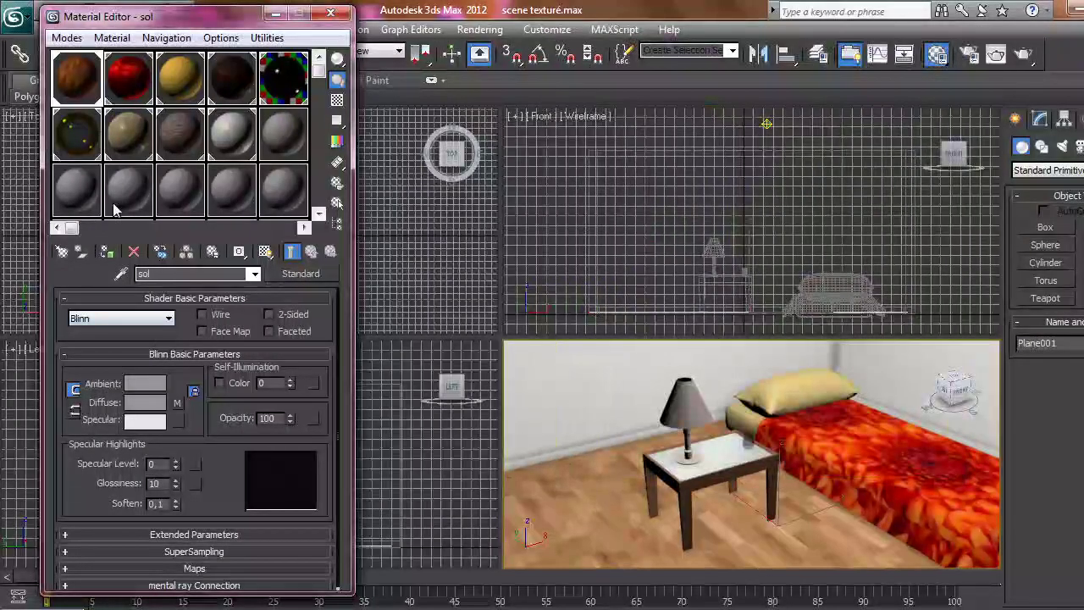
Examine the sol material's diffuse bitmap, including its tiling coordinates and the parquet.jpg image path.
left_click(253, 274)
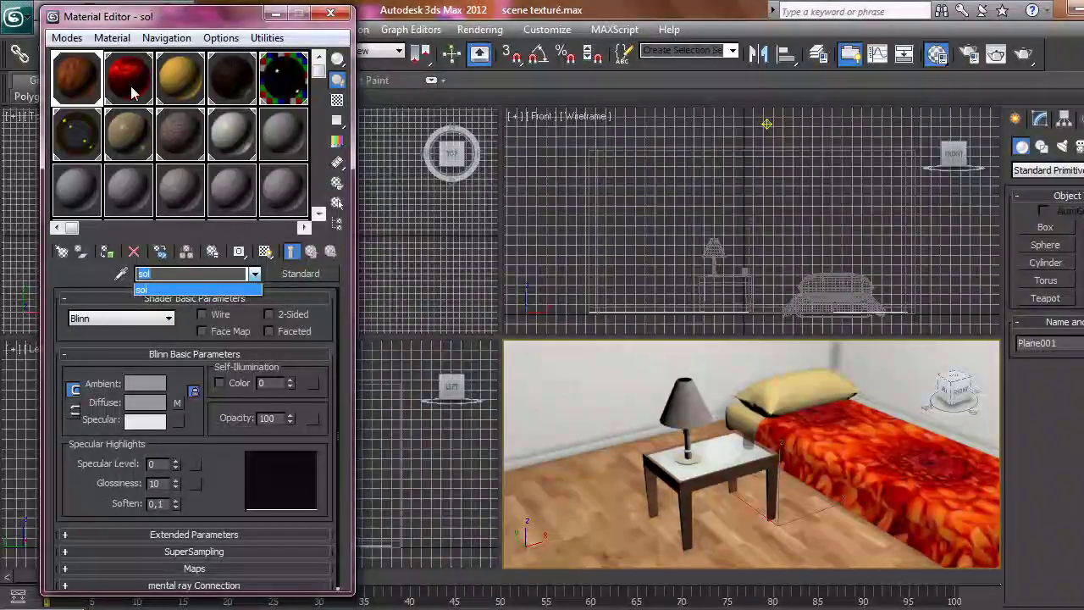
left_click(75, 85)
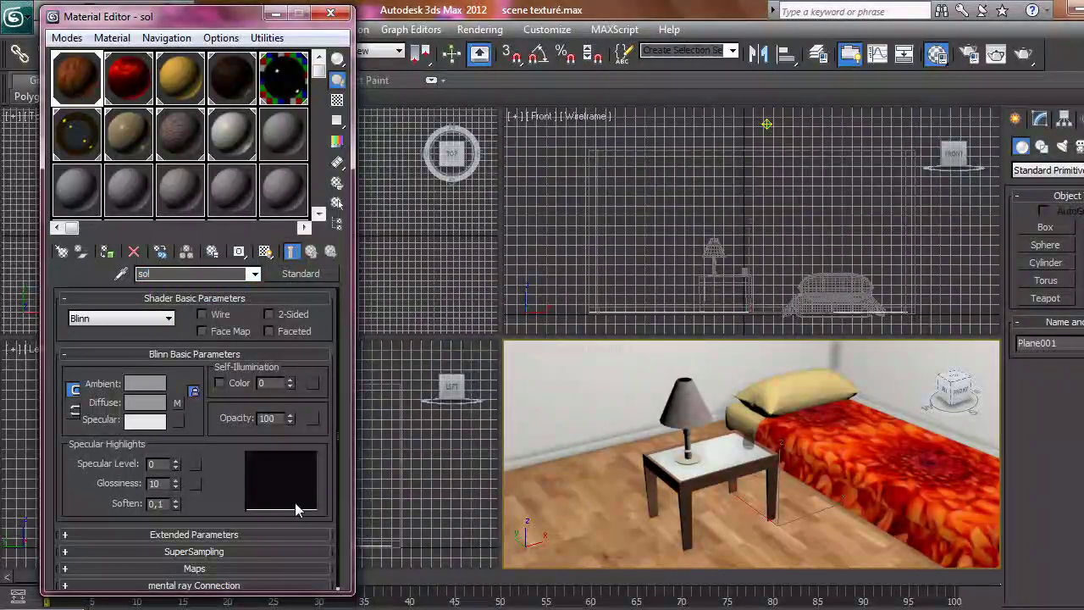
left_click(178, 403)
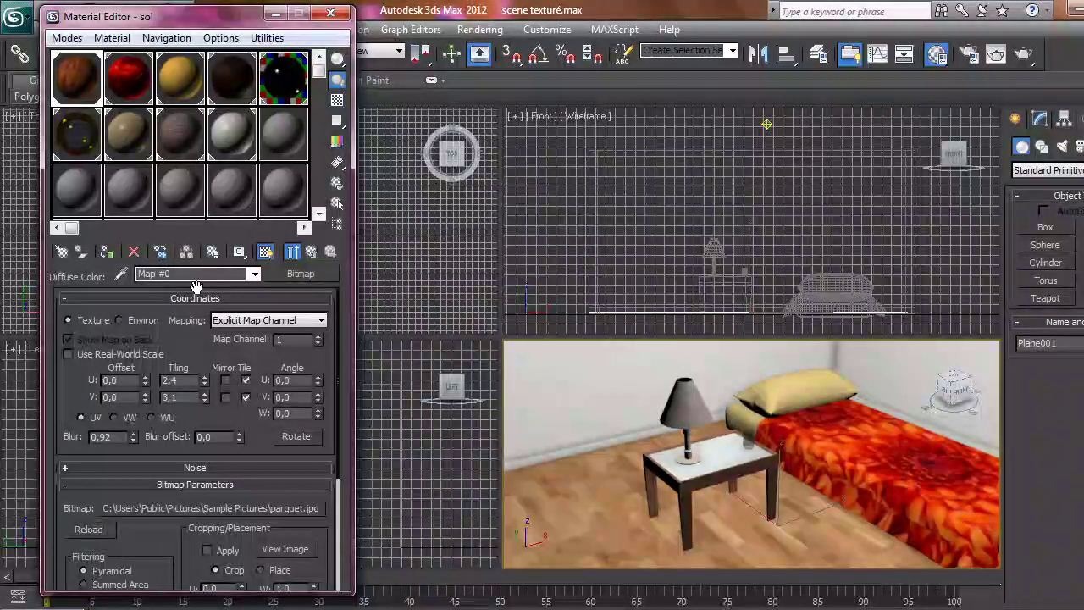
left_click(245, 380)
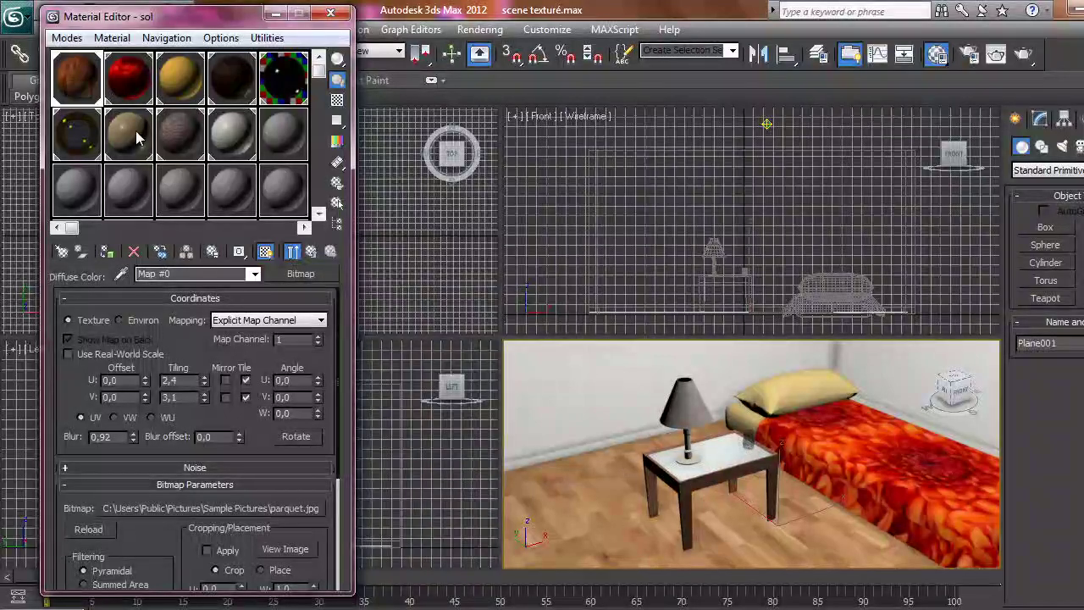
Examine the couverture material's diffuse bitmap and its Chrysanthemum source image without replacing the file.
left_click(131, 80)
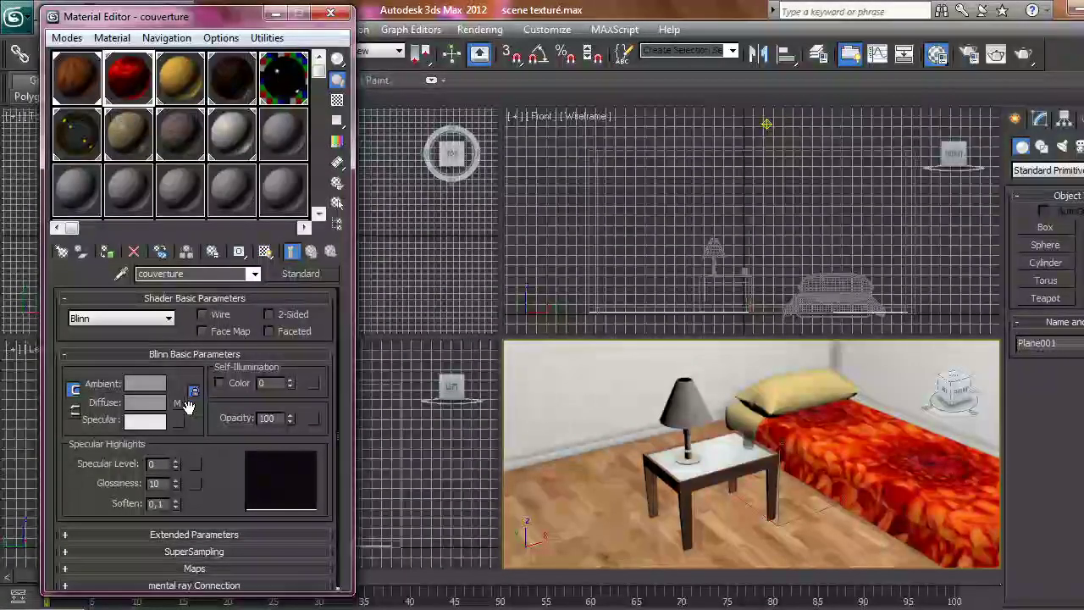
left_click(177, 403)
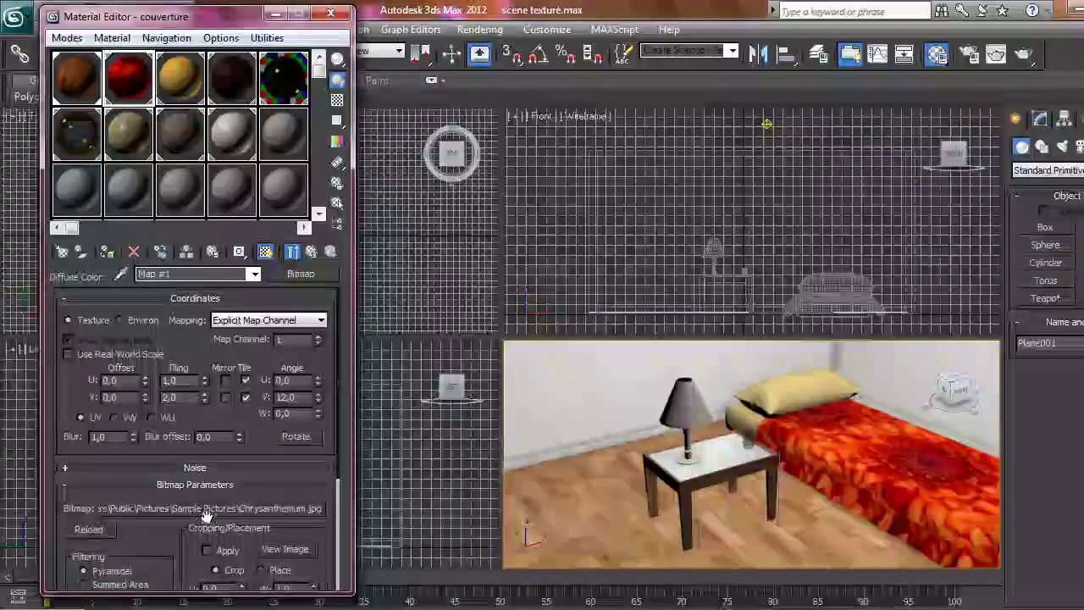
left_click(199, 512)
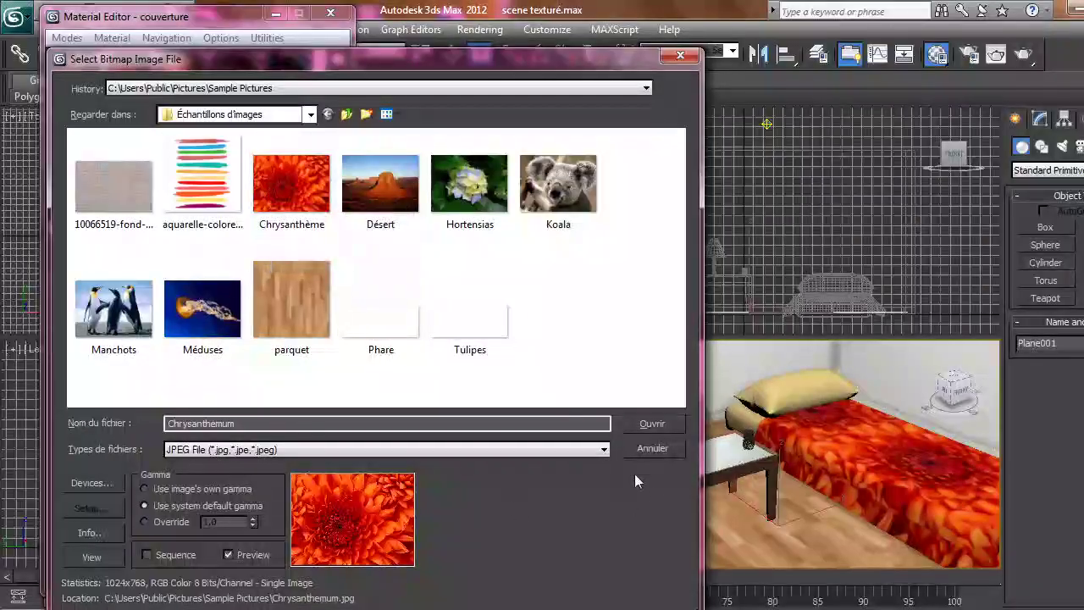
left_click(650, 449)
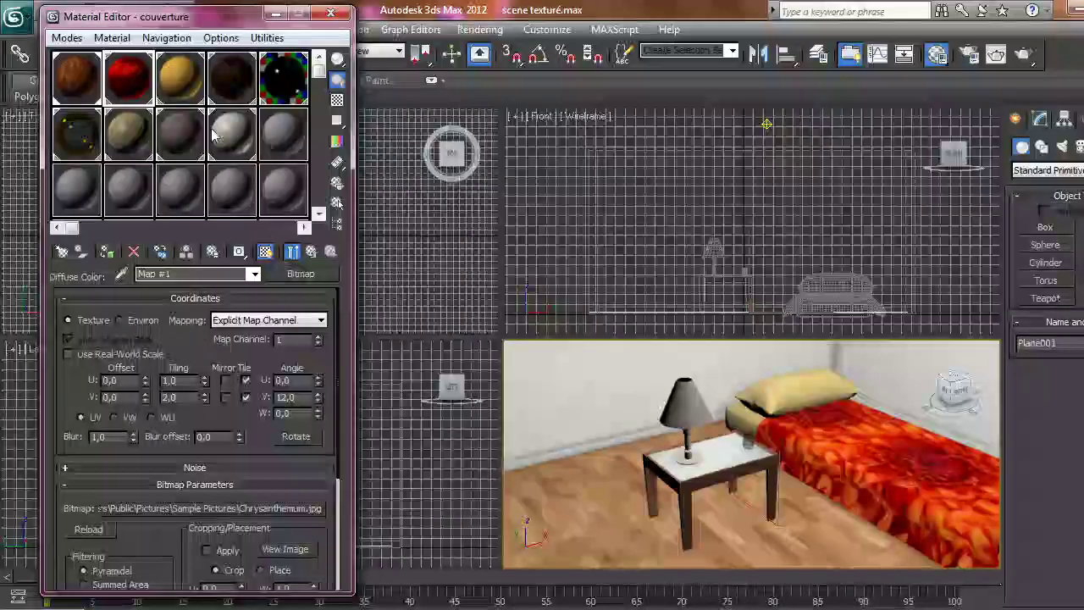
Examine the table material and look through the mental ray material types without changing its type.
left_click(220, 80)
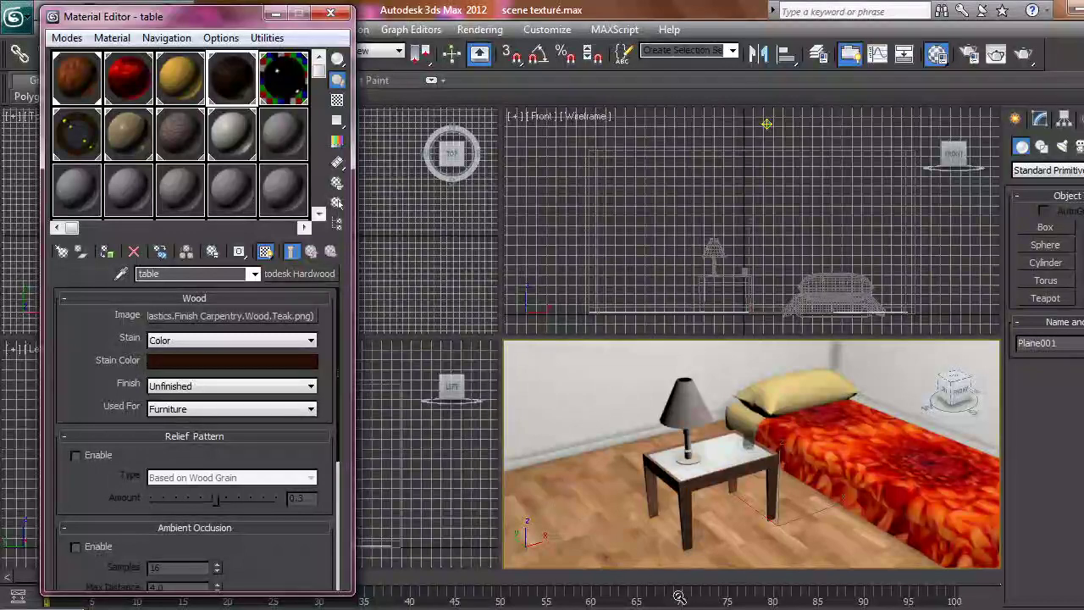
left_click(286, 276)
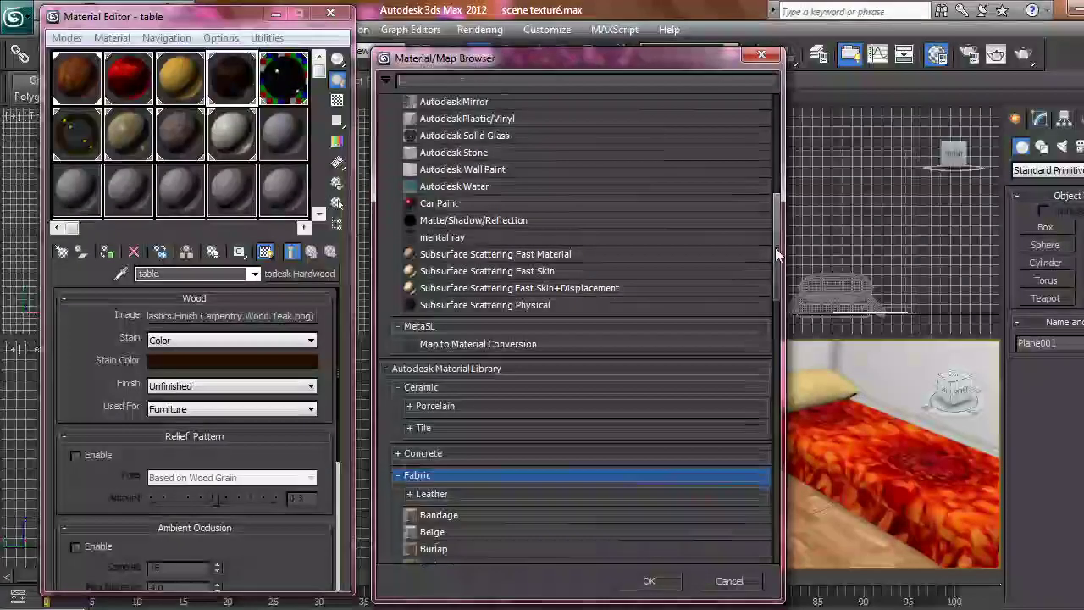
left_click_drag(775, 247, 769, 163)
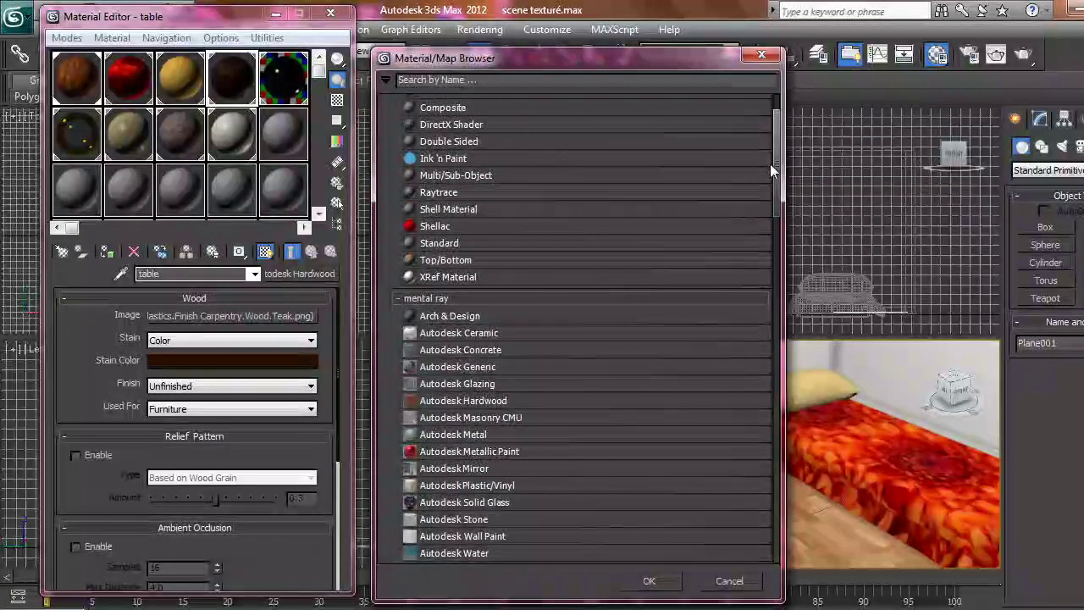
scroll(644, 288, "down", 1)
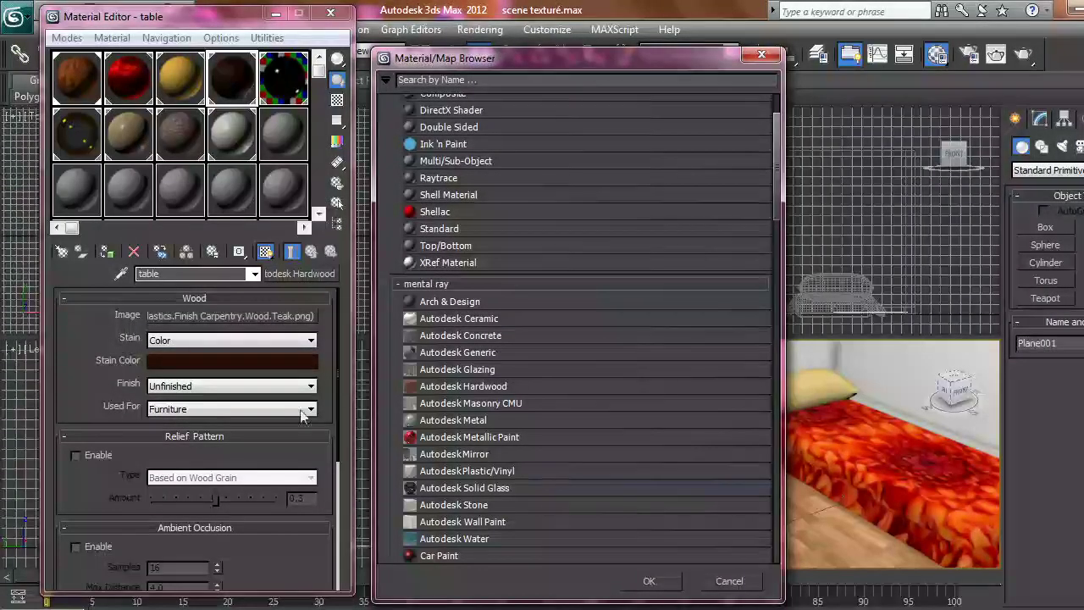
key("Escape")
Review the table material's Finish and Used For options and its remaining hardwood parameters, leaving them as they are.
left_click(182, 386)
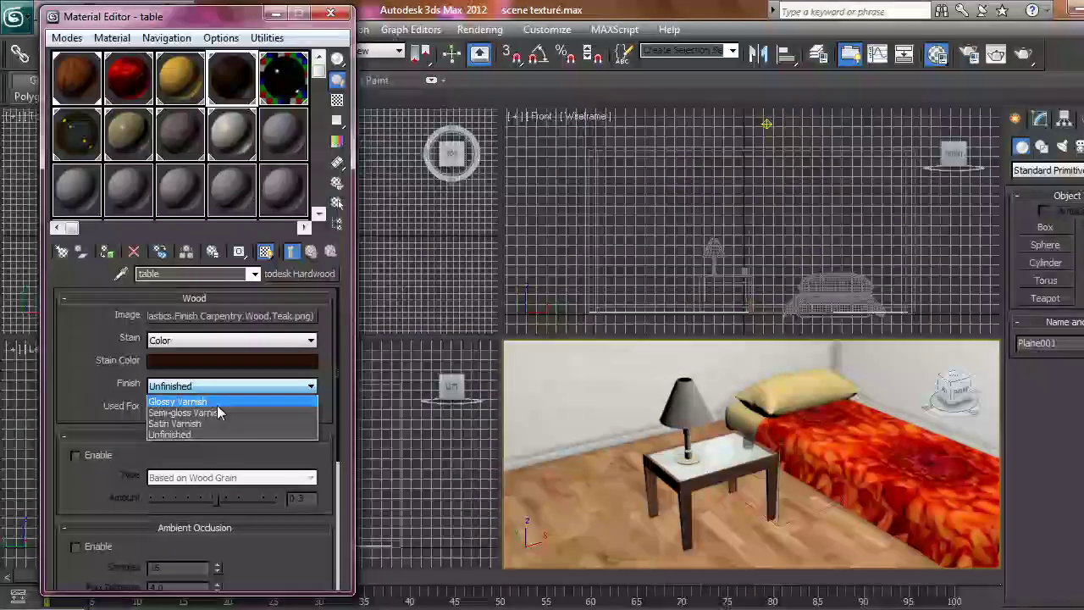
left_click(53, 396)
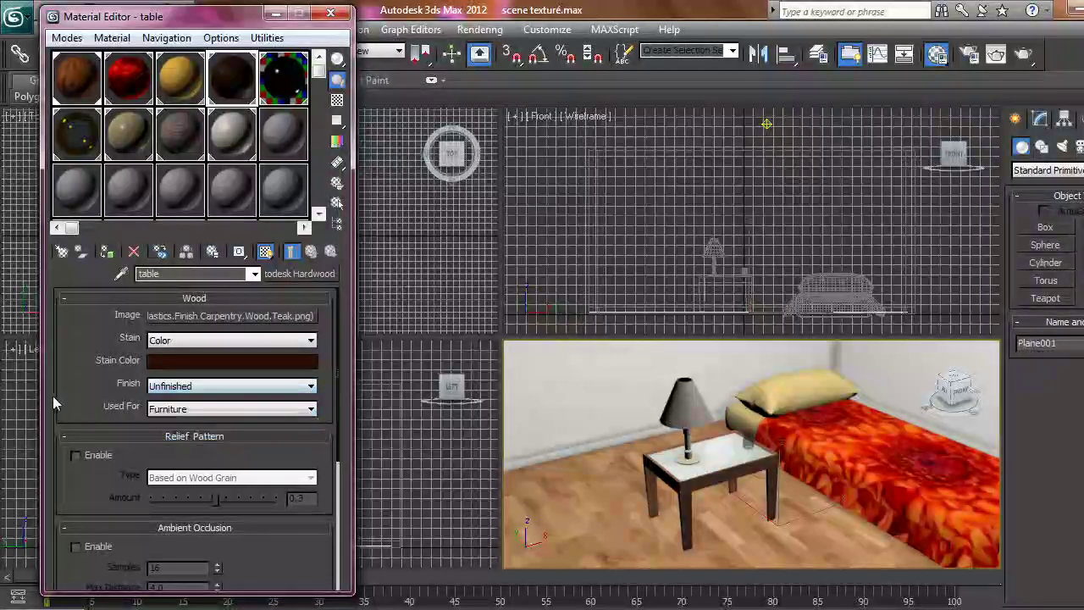
left_click(212, 408)
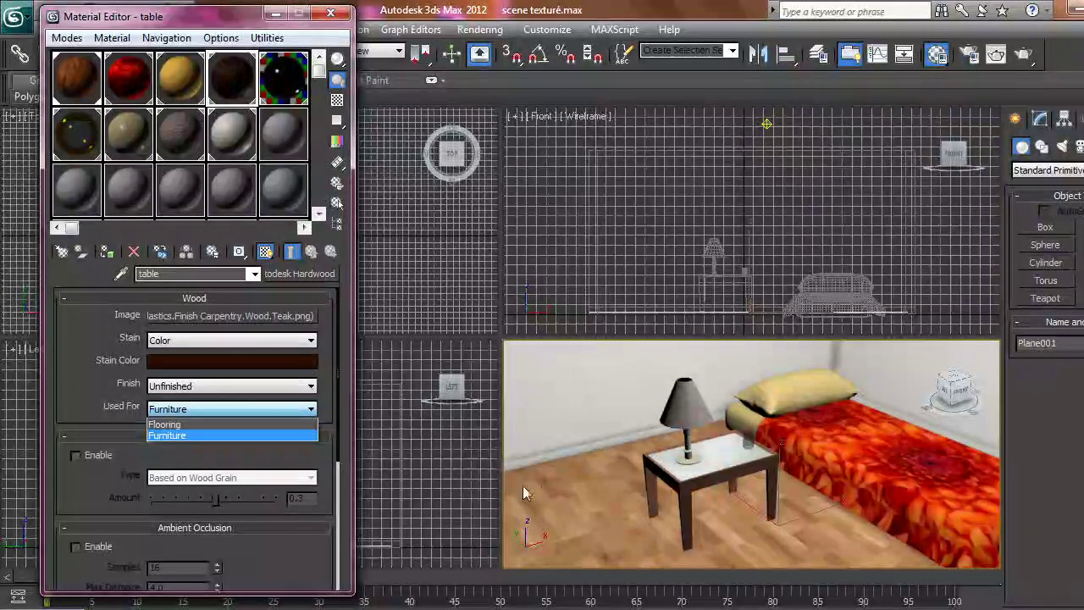
left_click(52, 385)
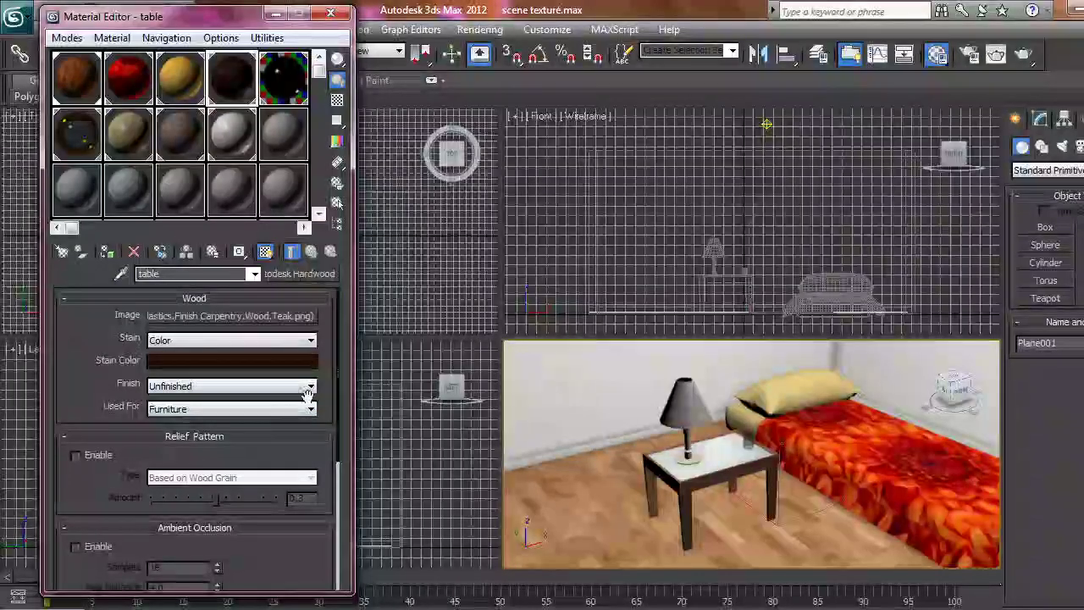
scroll(334, 423, "down", 5)
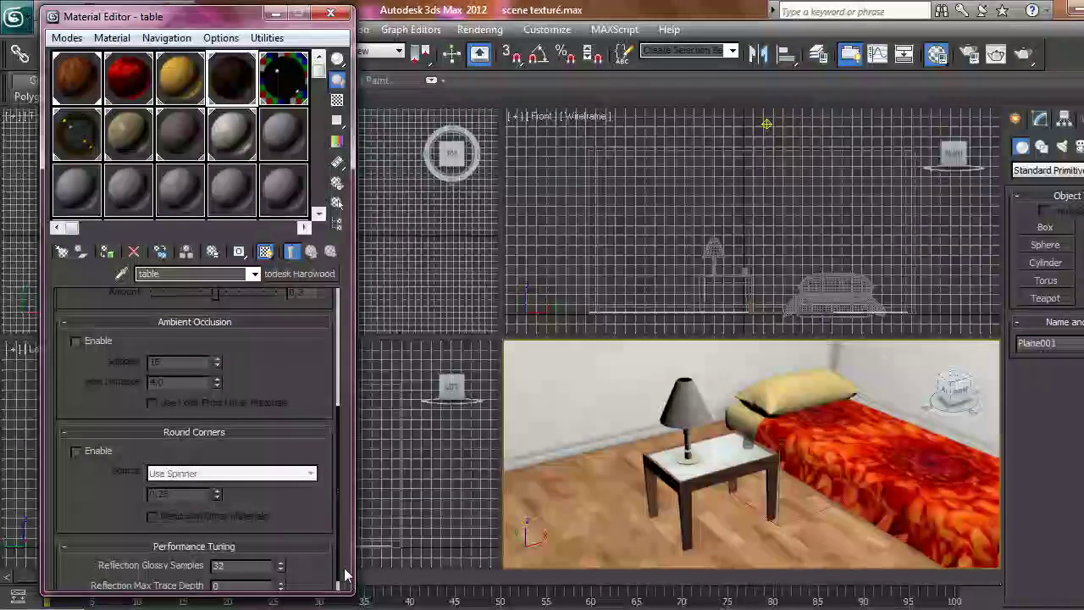
scroll(343, 474, "up", 4)
scroll(343, 479, "up", 2)
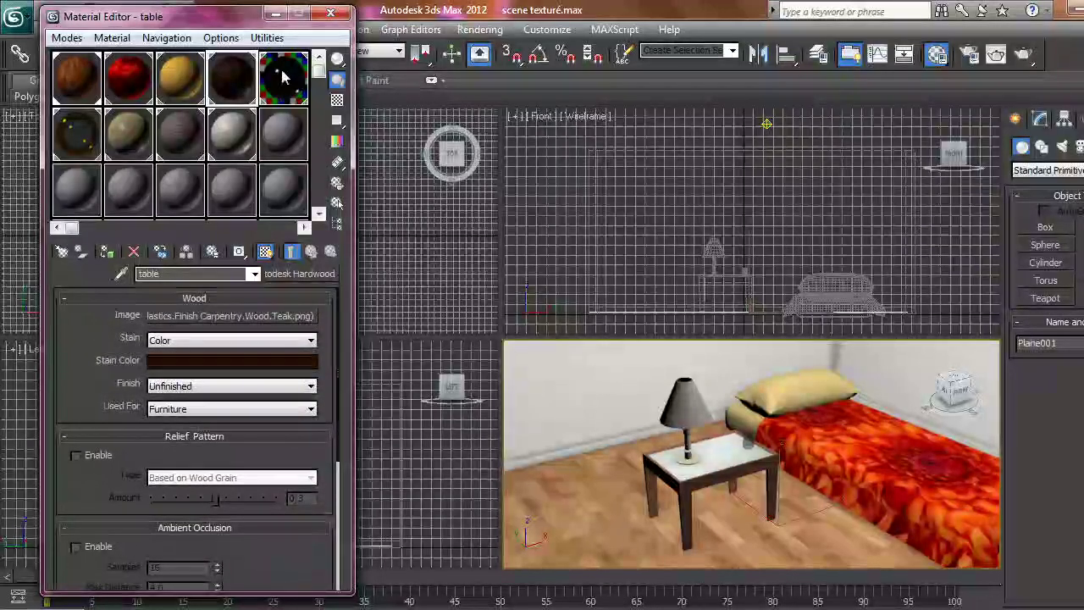
Show the fond de table glass material and select the bedside table's top polygon at the Editable Poly level.
left_click(283, 79)
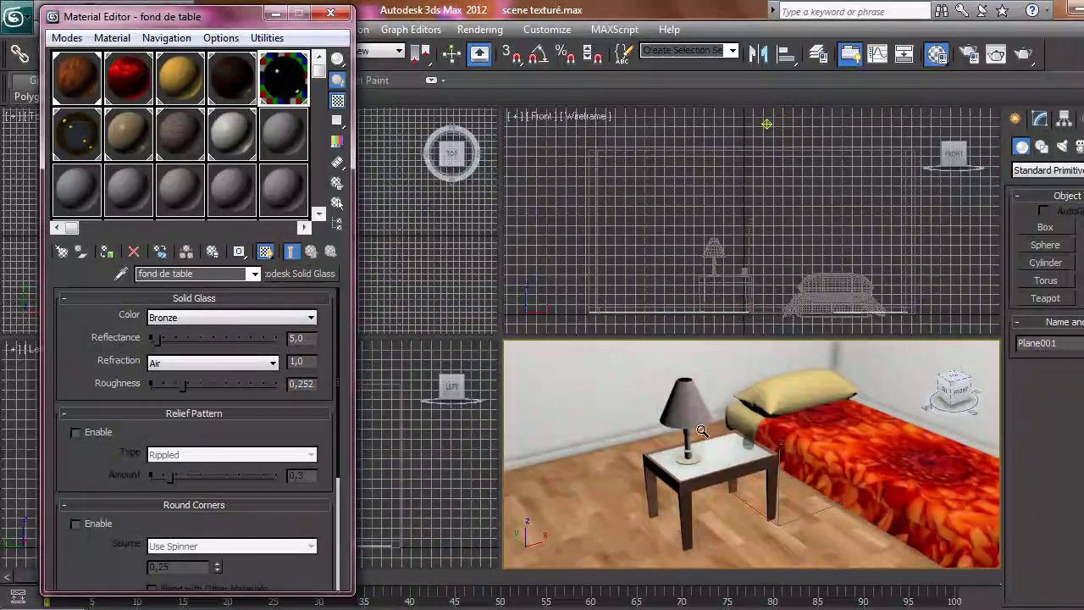
right_click(788, 498)
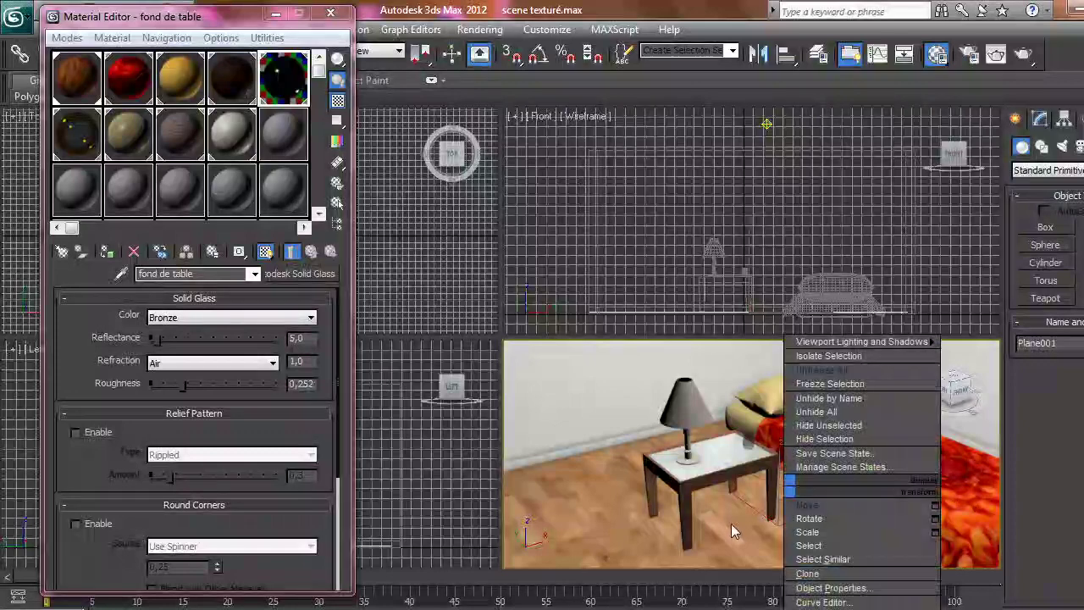
left_click(724, 490)
left_click(720, 479)
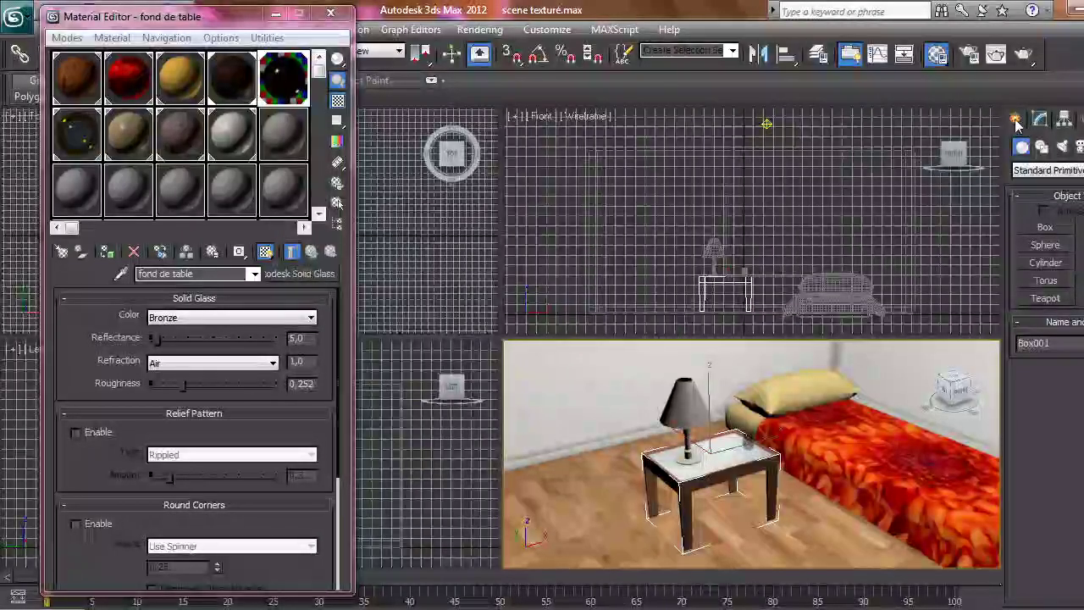
left_click(1041, 119)
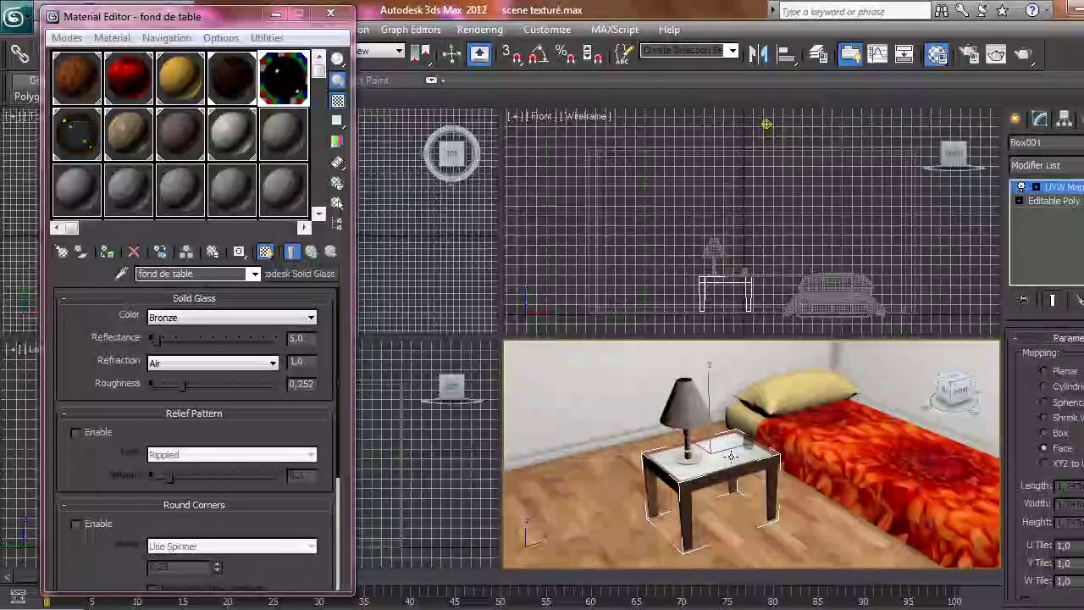
left_click(1057, 201)
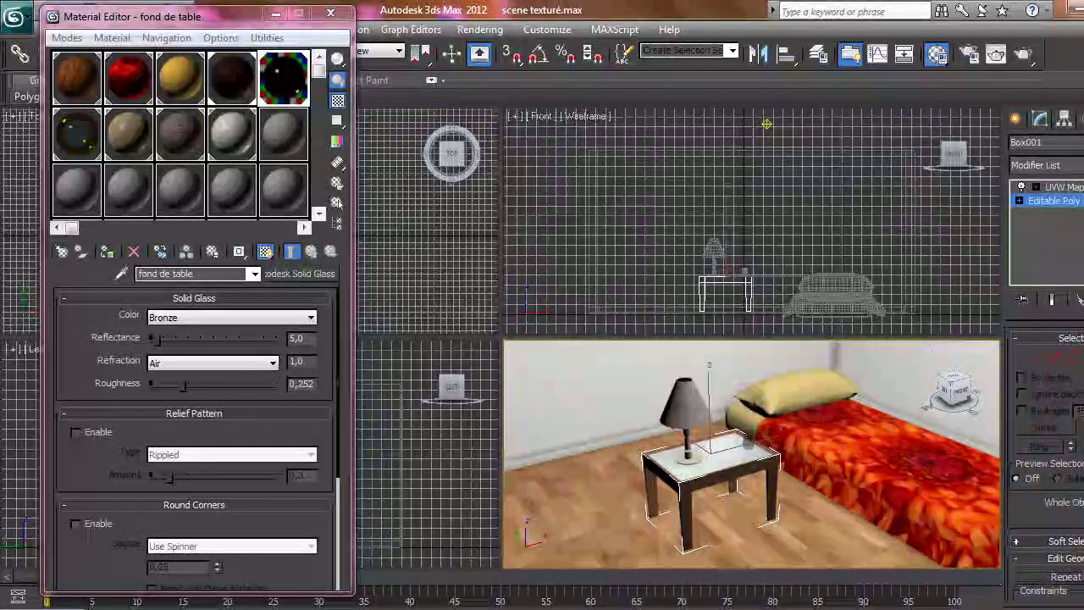
key("4")
left_click(741, 489)
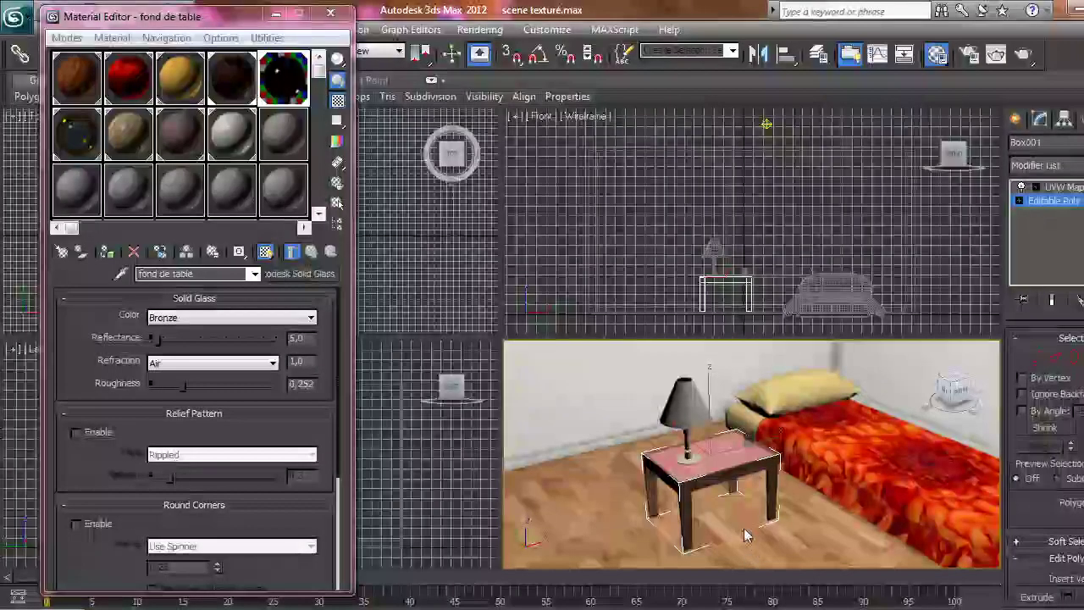
Select a front leg's polygon on the bedside table, leave polygon editing and return to its UVW Map modifier.
left_click(1054, 201)
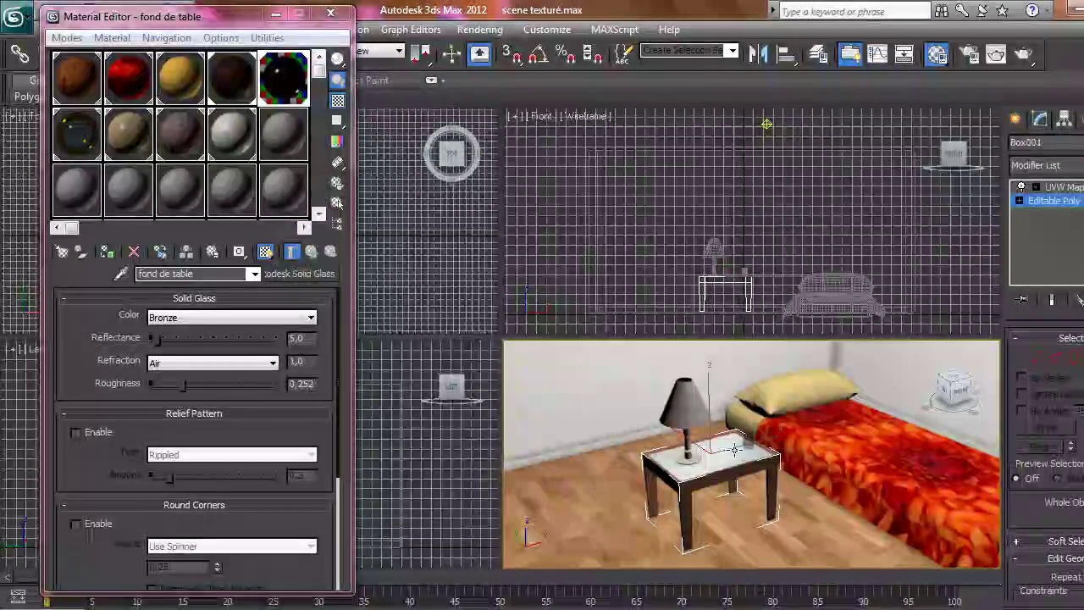
key("4")
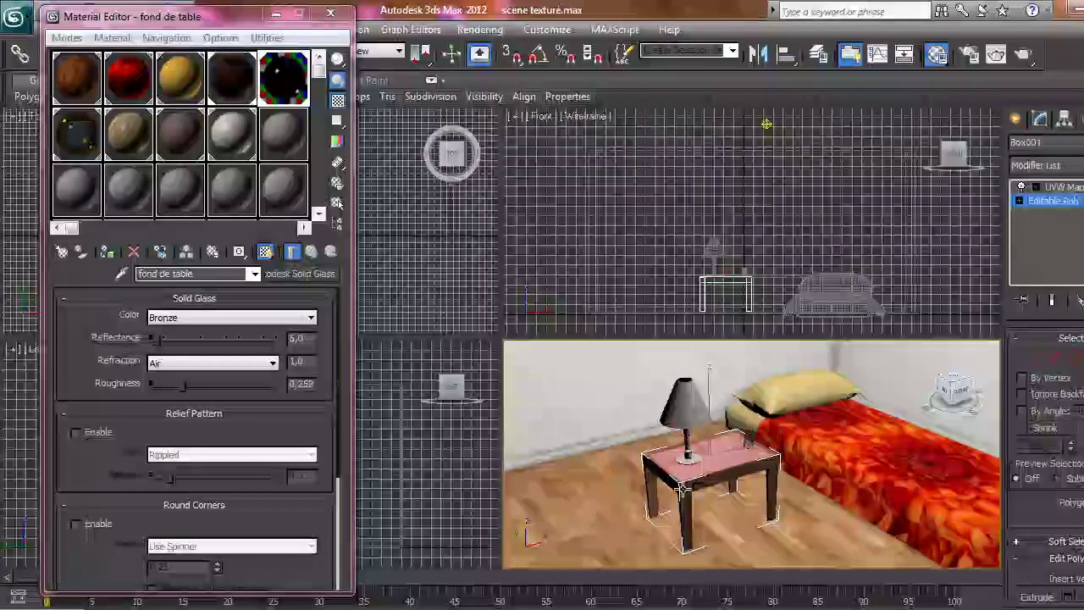
left_click(773, 470)
left_click(687, 512)
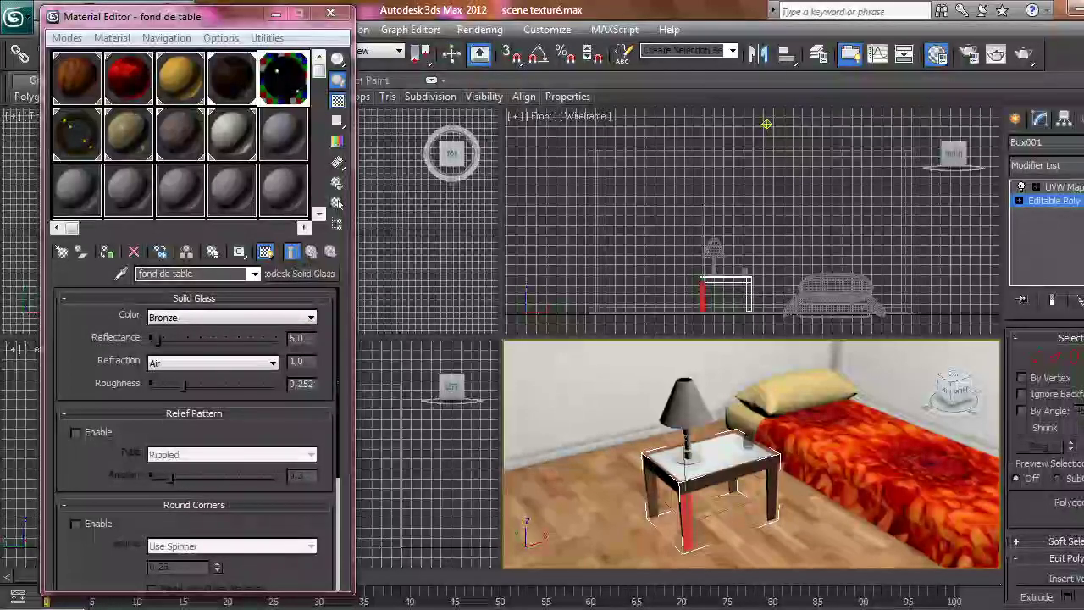
left_click(1083, 356)
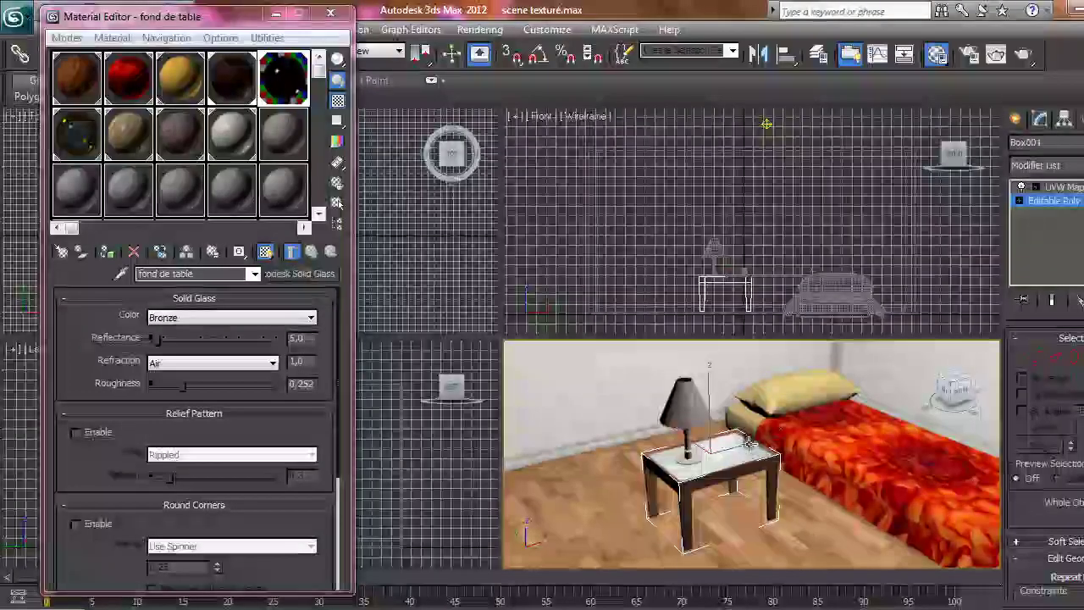
left_click(1063, 188)
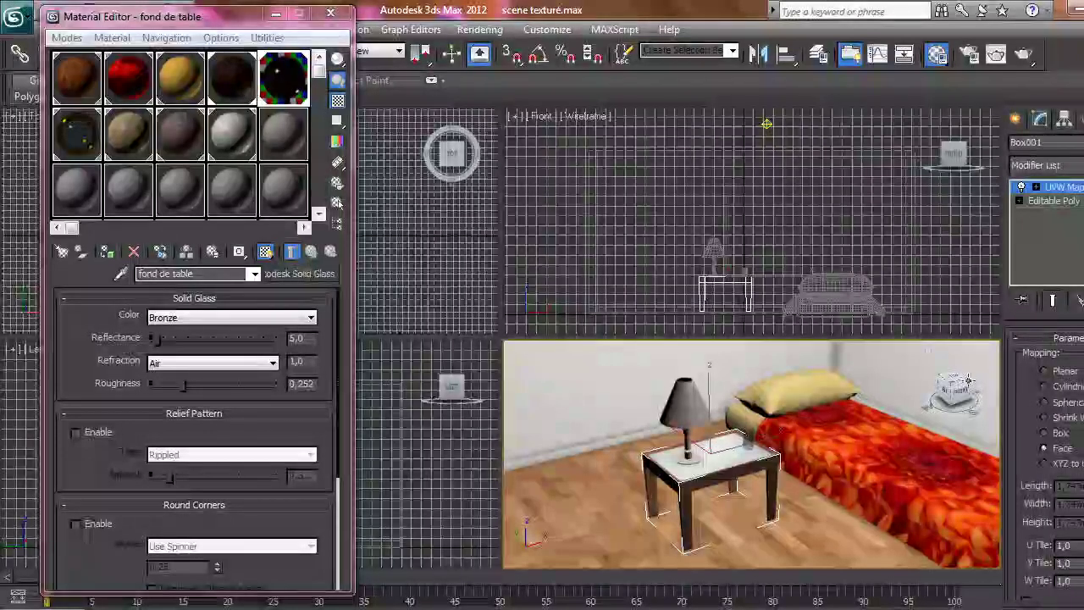
Select the murs object and pick the vertical edge in the corner of the room at edge level.
left_click_drag(968, 379, 962, 385)
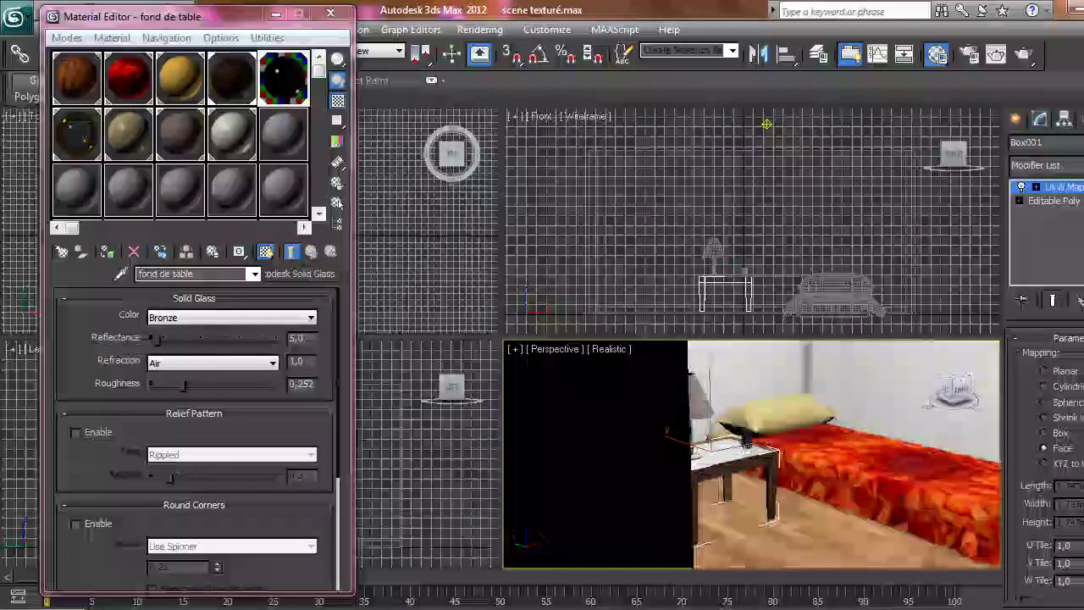
left_click(960, 388)
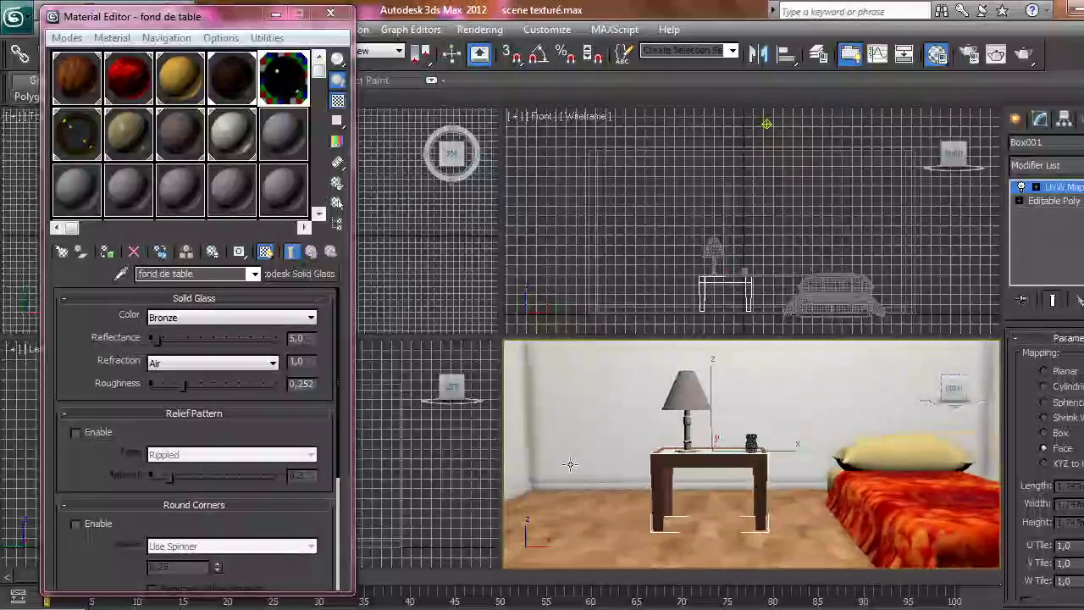
middle_click_drag(570, 464, 687, 482)
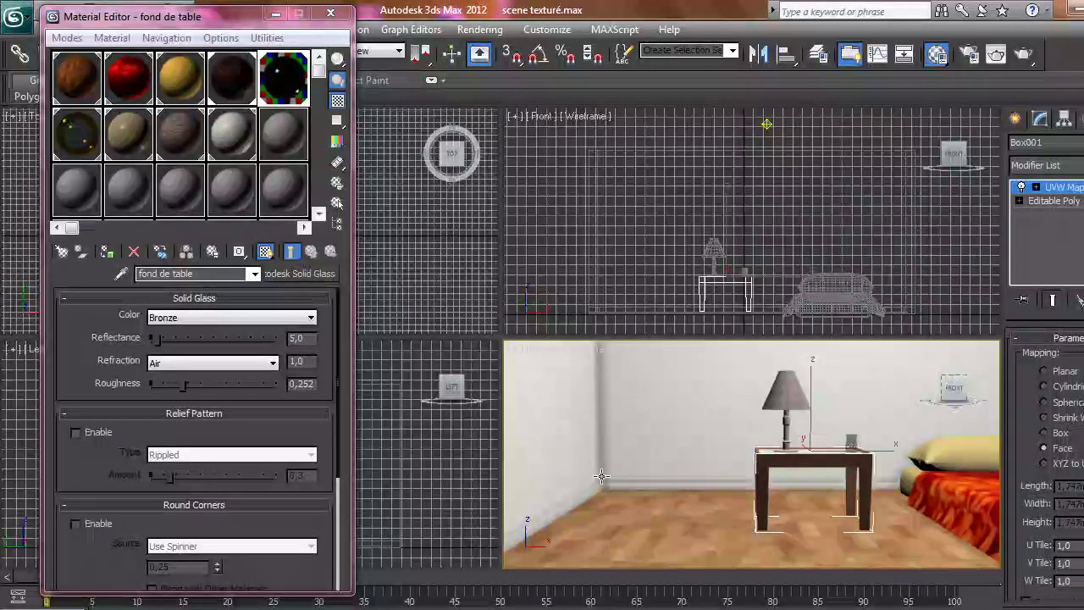
mouse_move(951, 387)
left_mouse_down()
mouse_move(971, 462)
mouse_move(999, 420)
mouse_move(968, 439)
mouse_move(955, 391)
mouse_move(966, 382)
mouse_move(953, 390)
left_mouse_up()
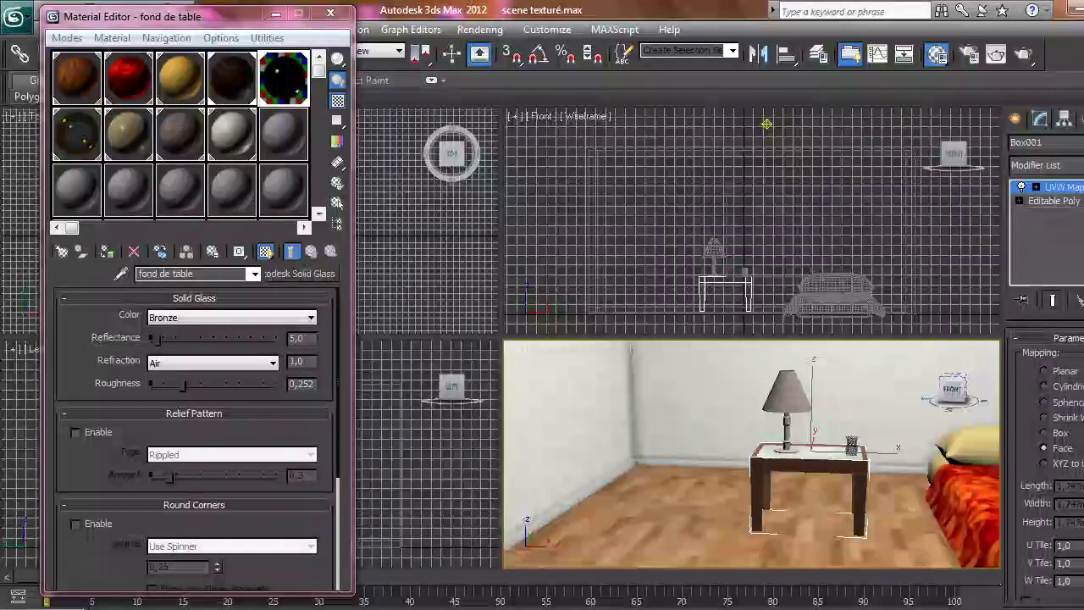
left_click(634, 409)
left_click(1056, 361)
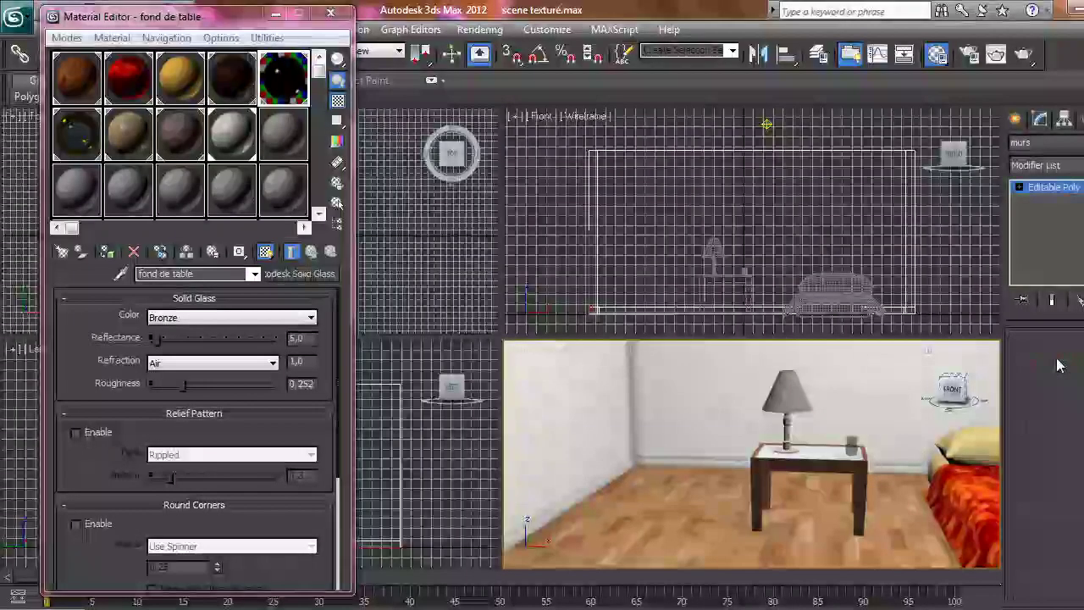
left_click(630, 393)
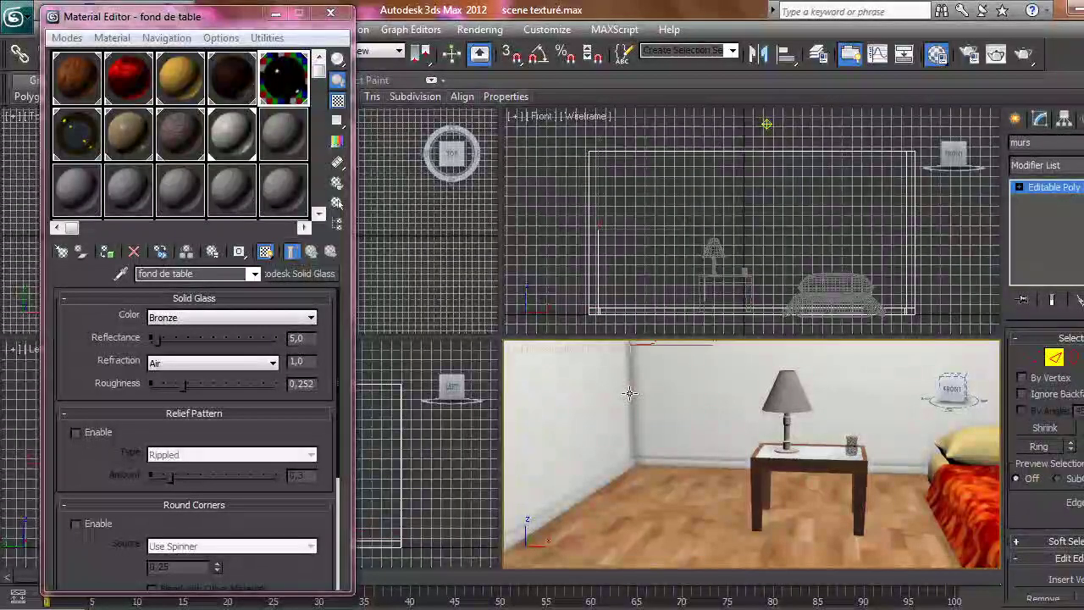
left_click(616, 353)
left_click(644, 421)
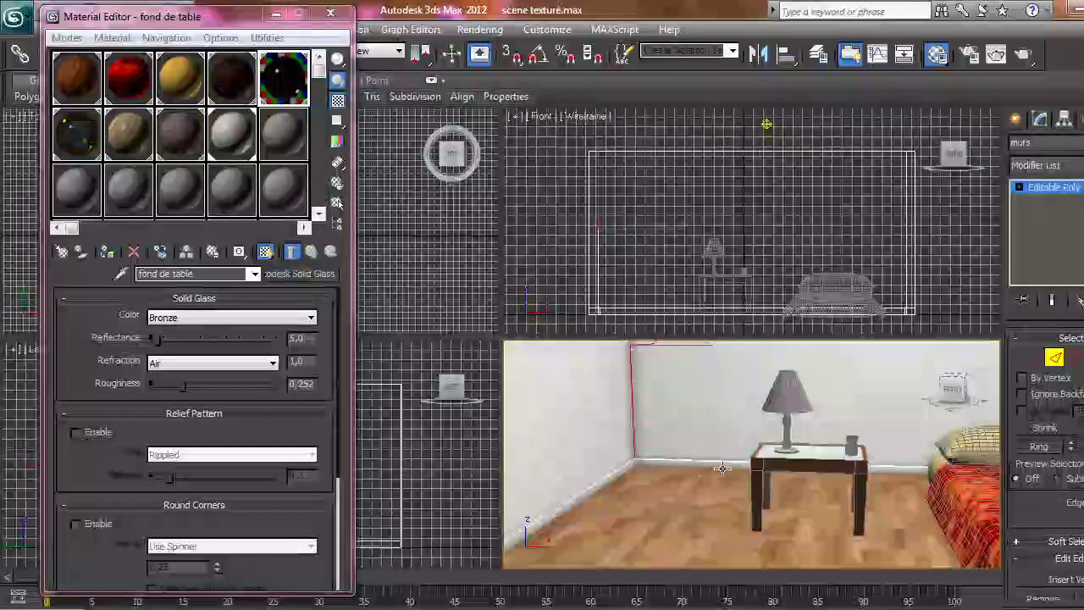
Select the baseboard polygons of the back wall and the side wall in turn, leave polygon editing and select the floor plane.
left_click(1075, 362)
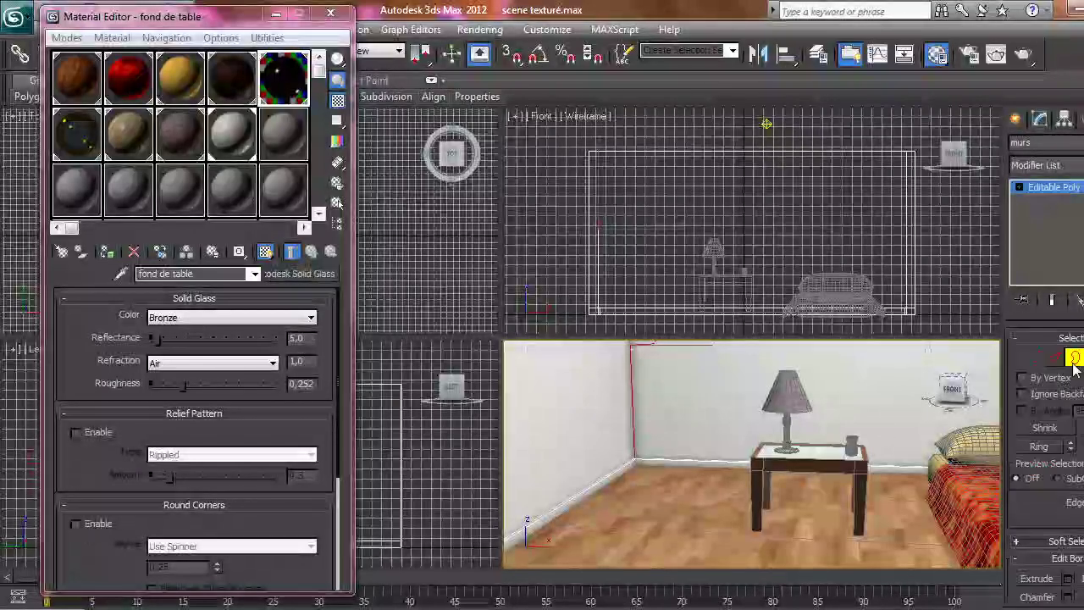
left_click(1083, 360)
left_click(679, 462)
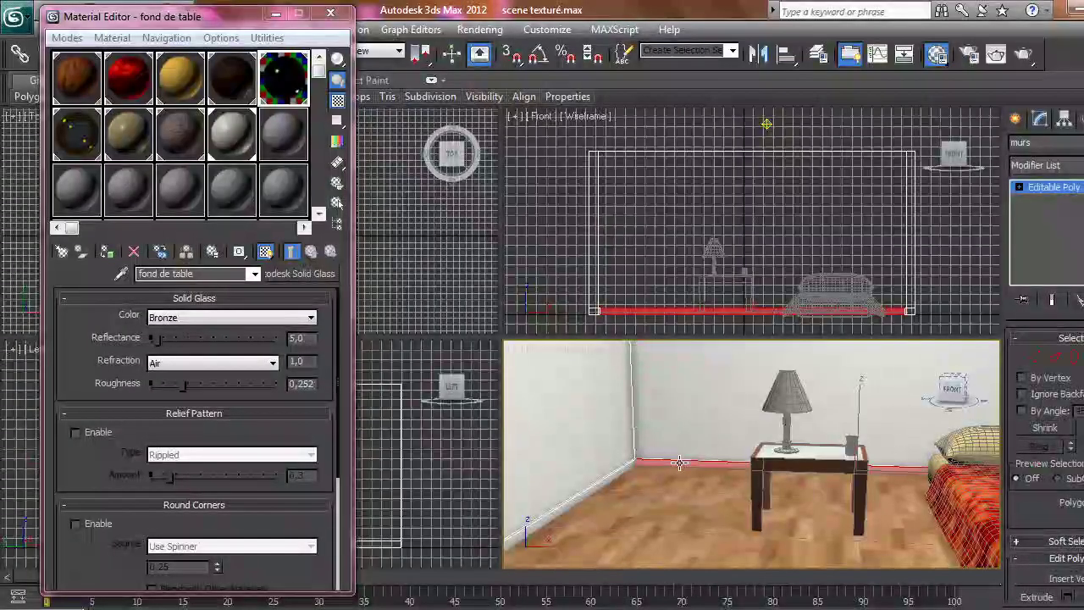
left_click(612, 472)
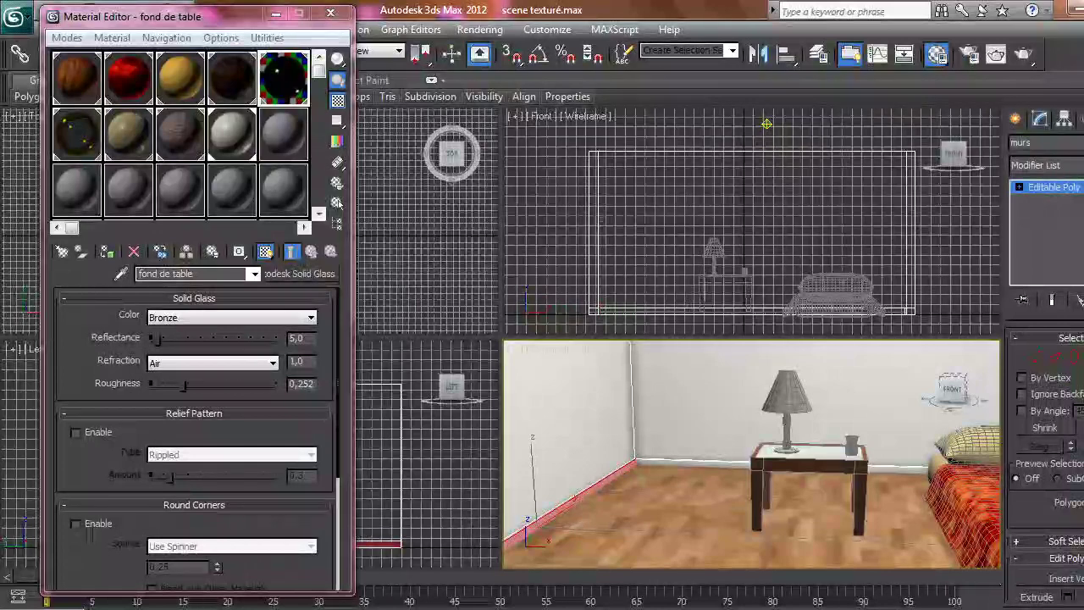
left_click(1083, 360)
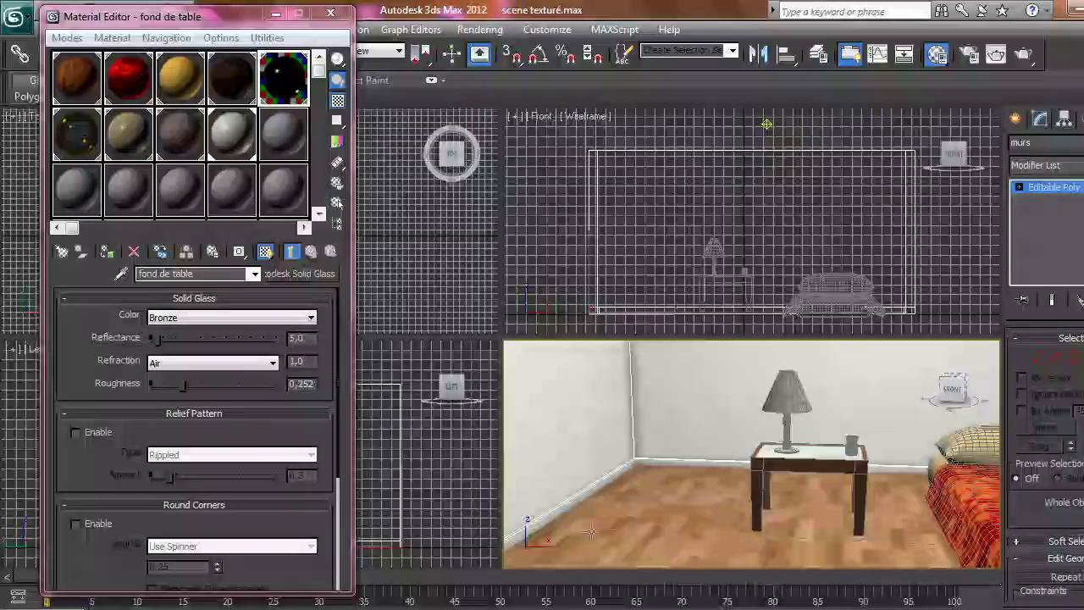
left_click(700, 526)
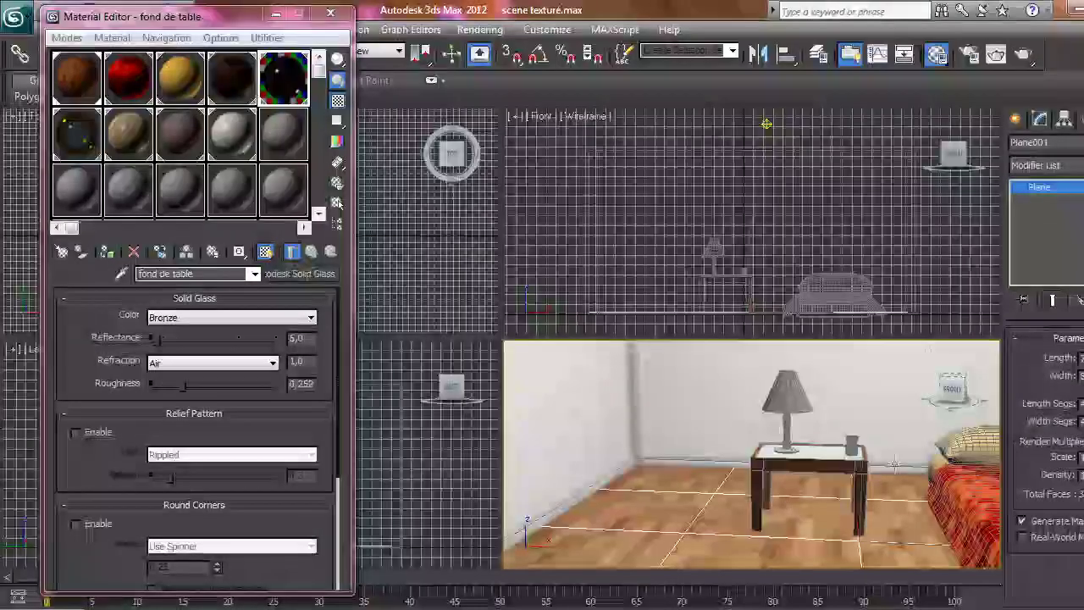
Show the veilleuse bas material and turn off Edged Faces in the perspective view of the lamp and table.
left_click_drag(952, 389, 969, 383)
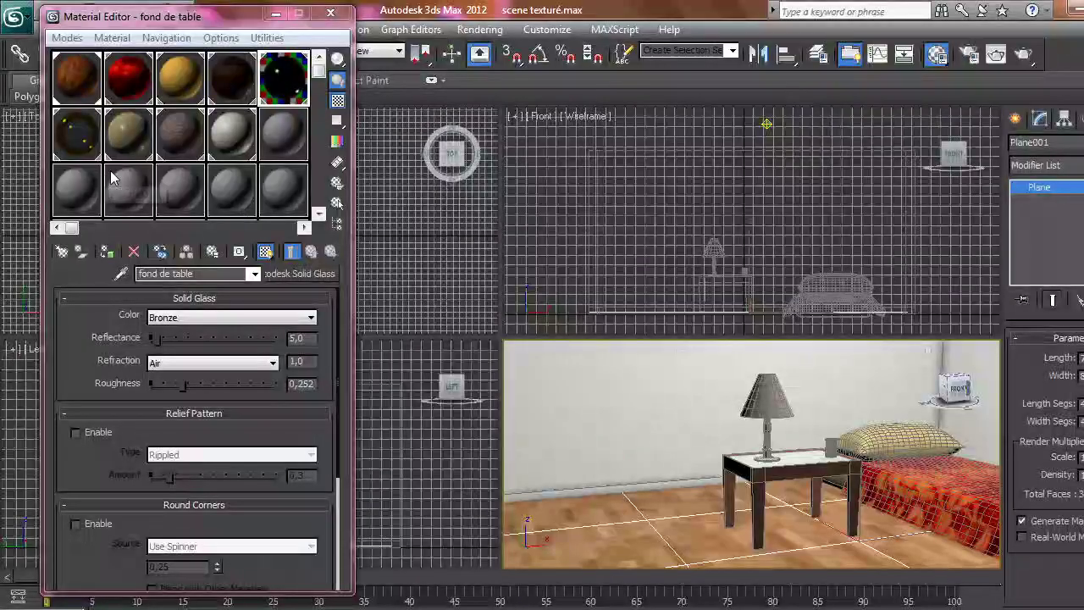
left_click(129, 134)
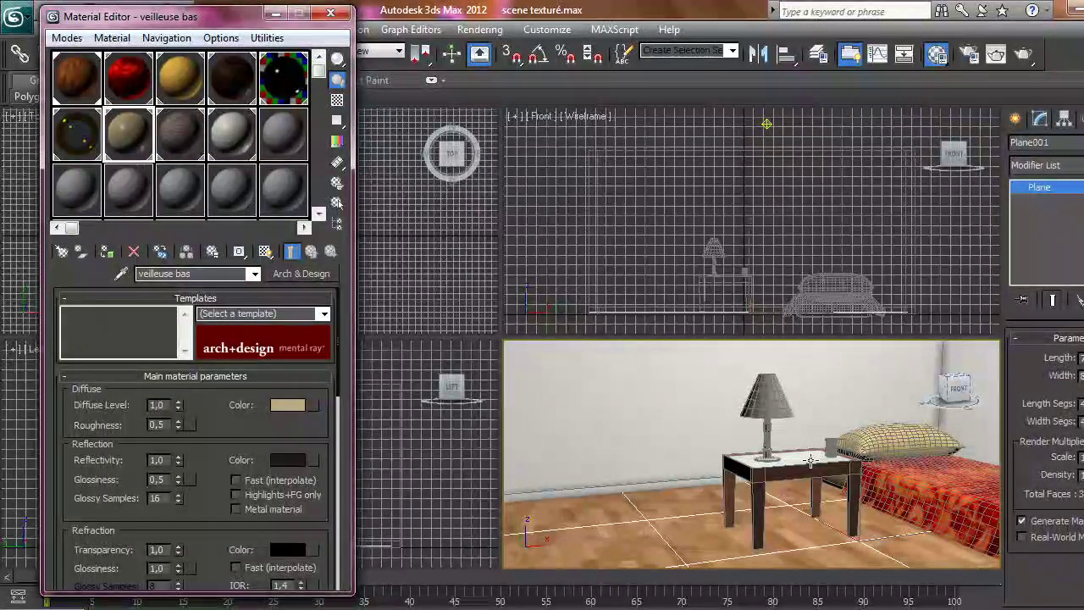
left_click(810, 460)
left_click(678, 348)
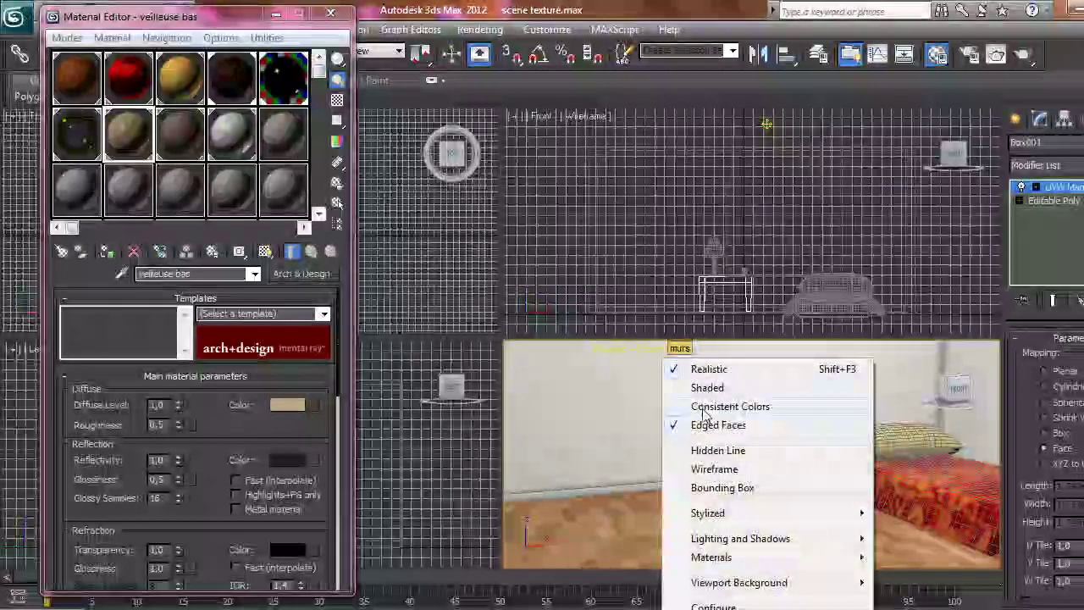
left_click(711, 424)
left_click(836, 470)
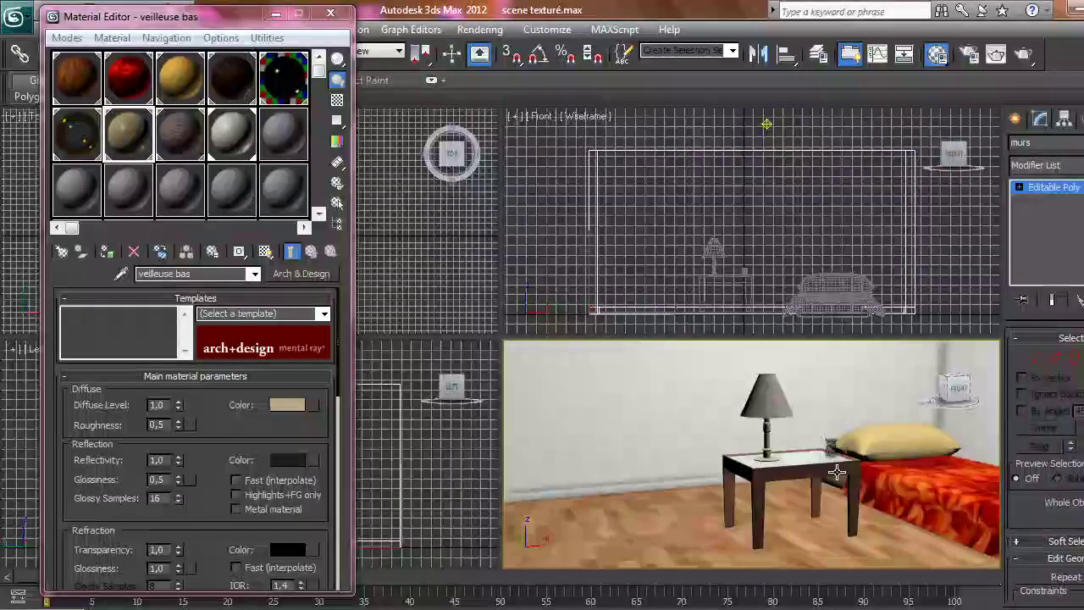
middle_click_drag(837, 472, 663, 488)
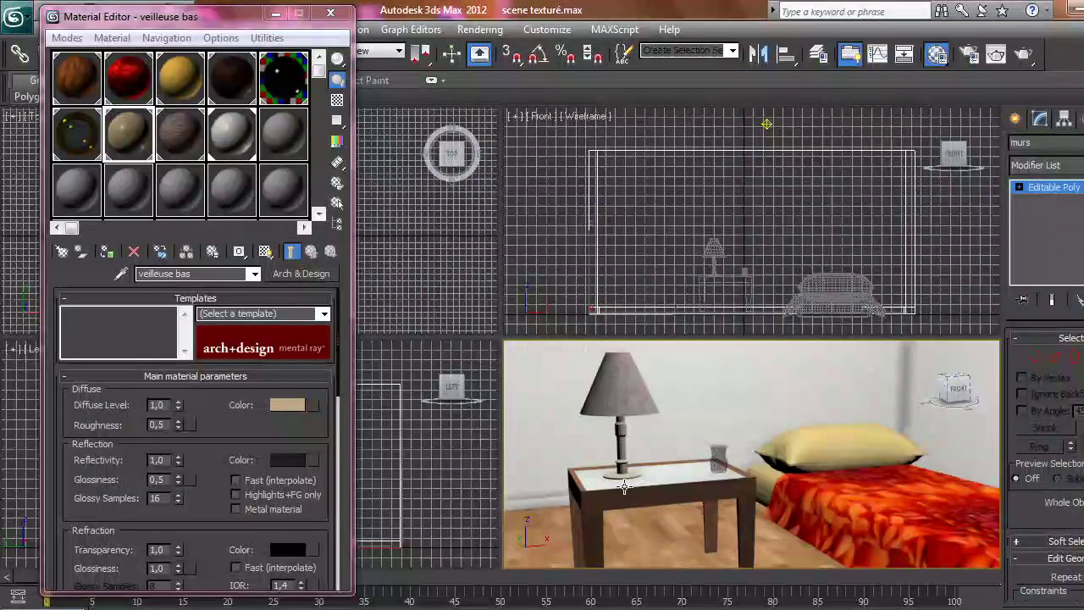
Select the lamp's base parts and look through the material types and Arch & Design templates for veilleuse bas, including Rubber.
left_click(624, 429)
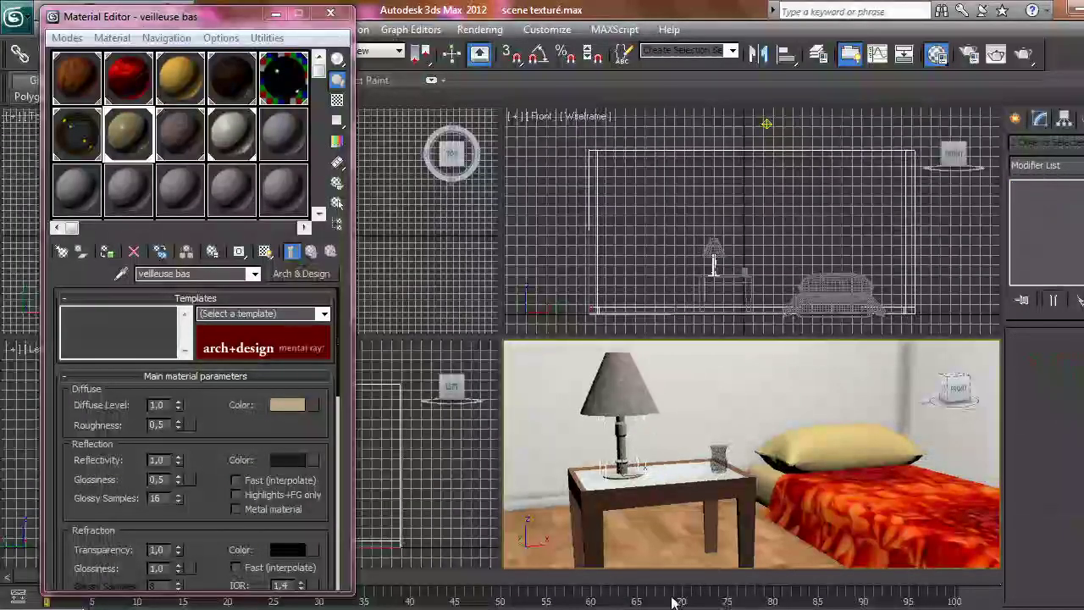
left_click(622, 431, "ctrl")
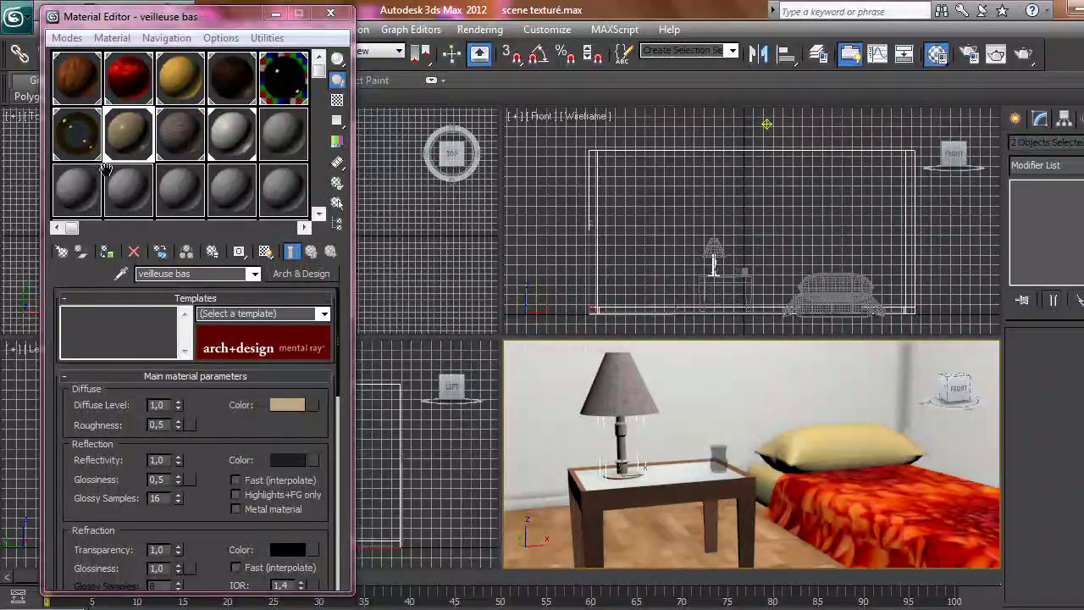
left_click(289, 275)
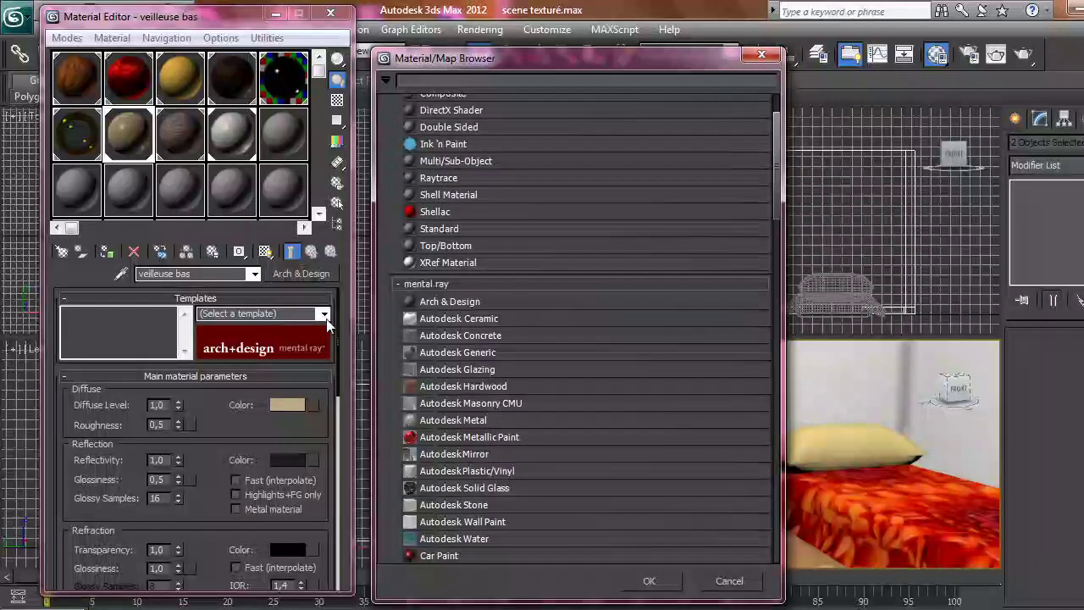
left_click(728, 581)
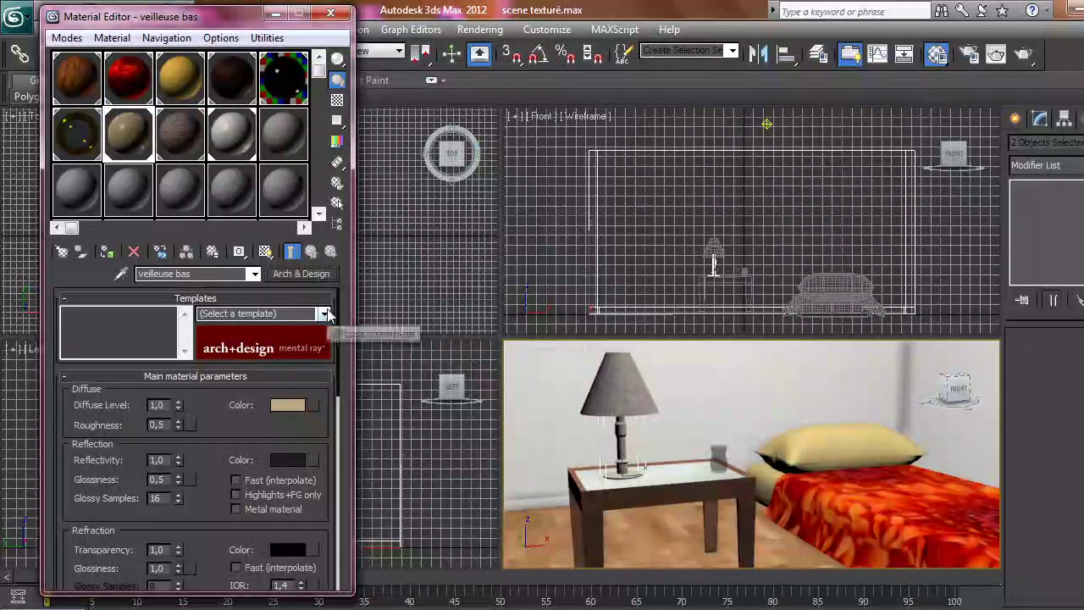
left_click(324, 313)
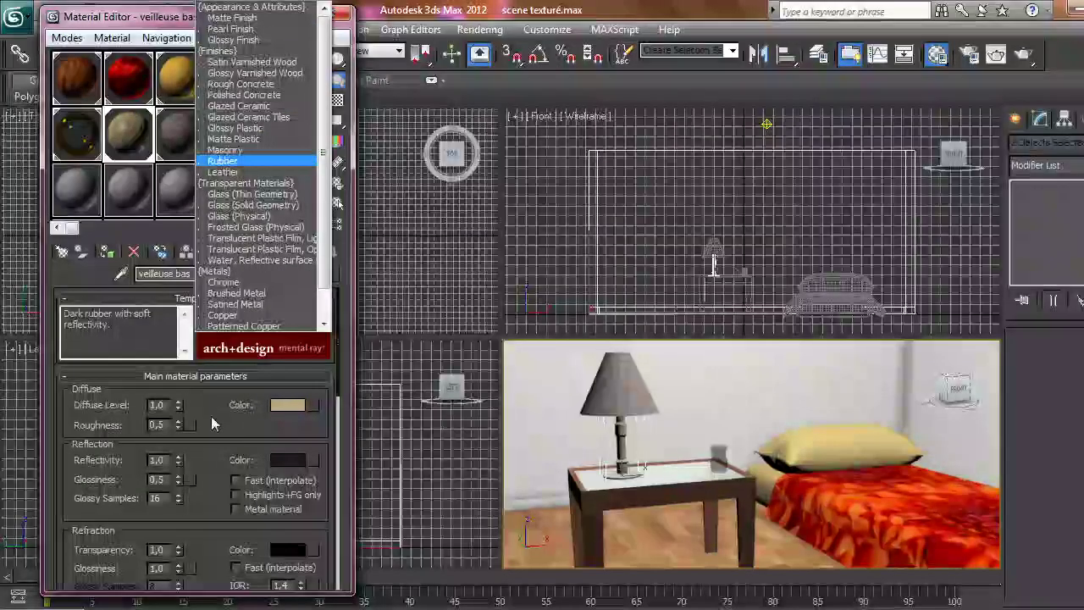
left_click(258, 161)
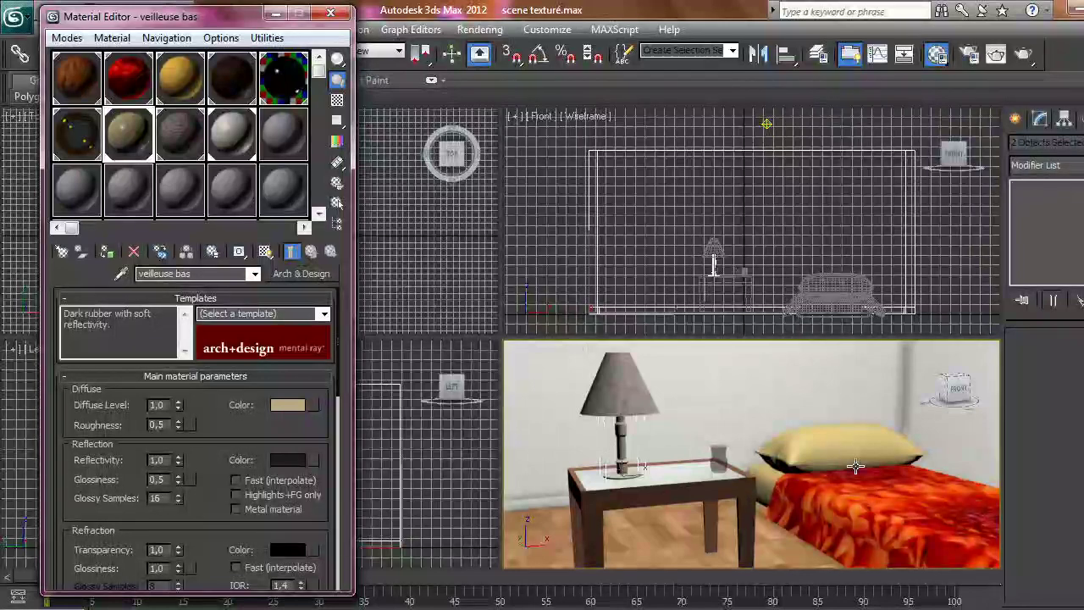
left_click(622, 390)
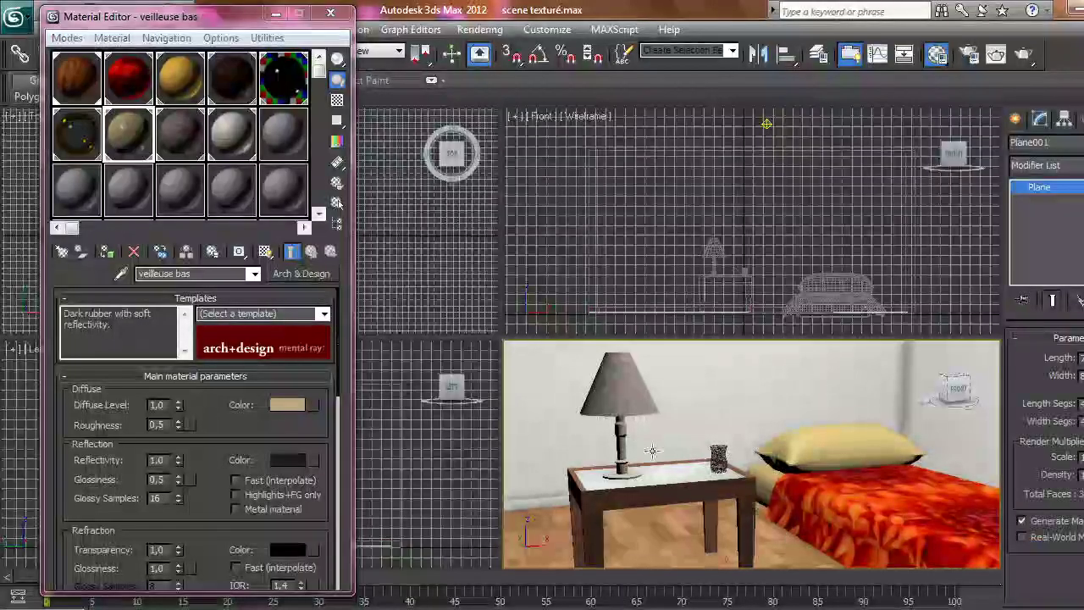
Show the haut veilleuse material and inspect its woven texture on the enlarged sample sphere.
left_click(629, 530)
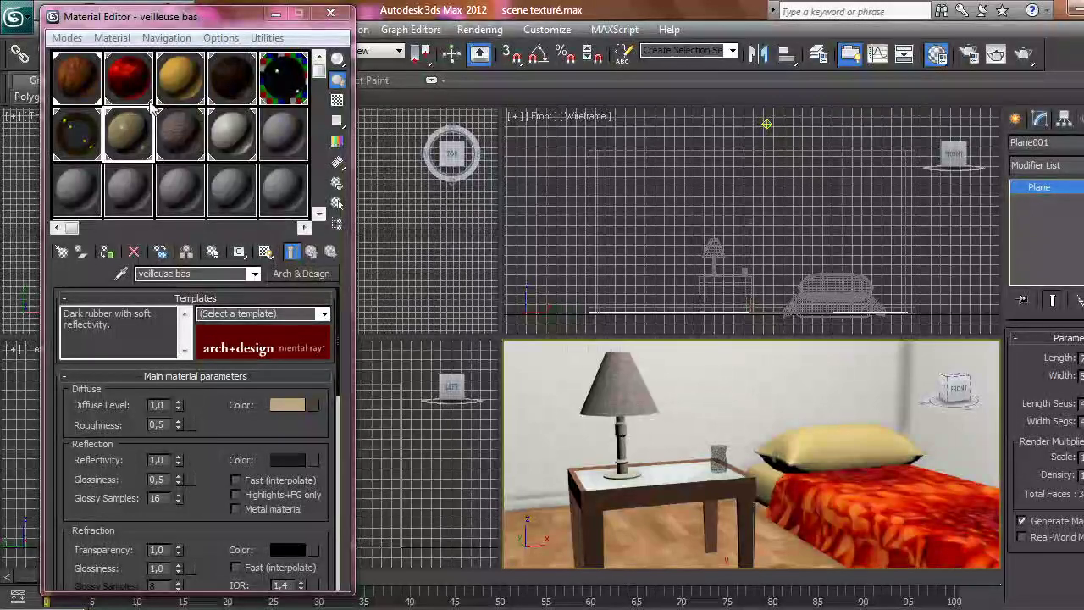
left_click(180, 136)
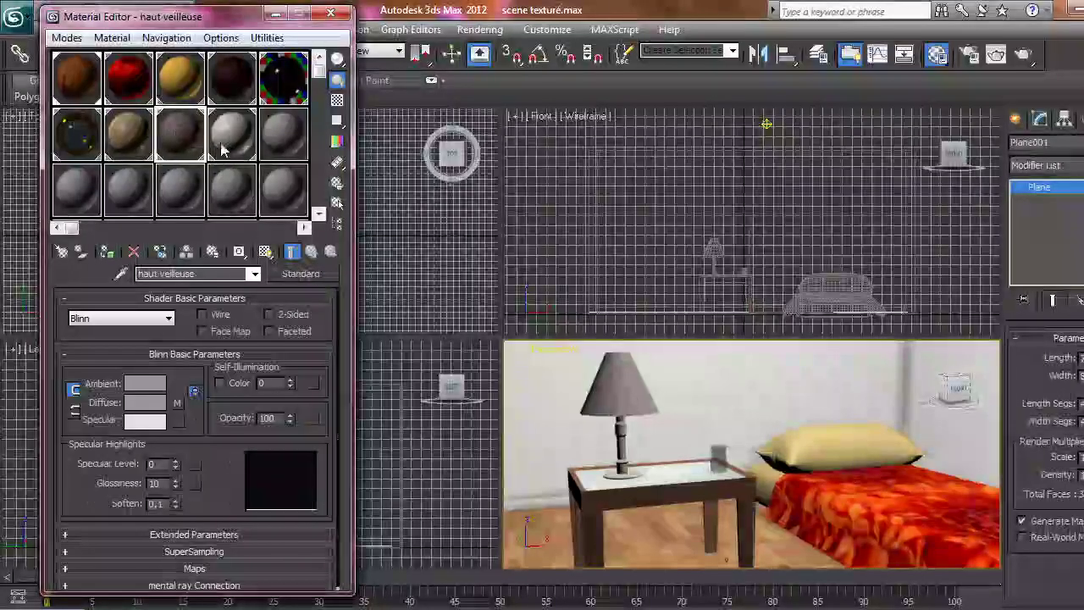
double_click(179, 144)
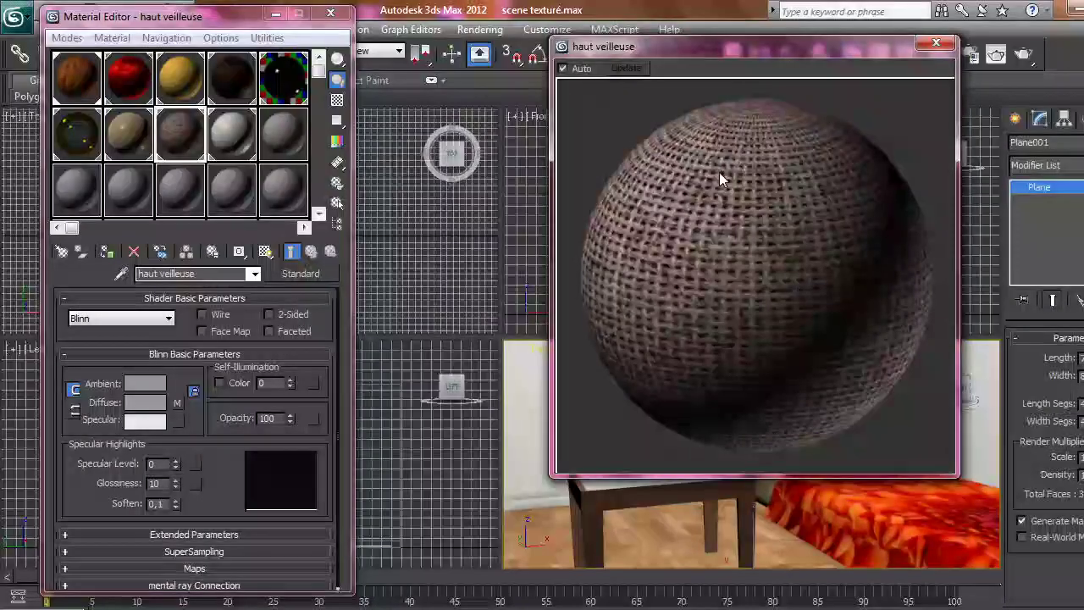
left_click(936, 43)
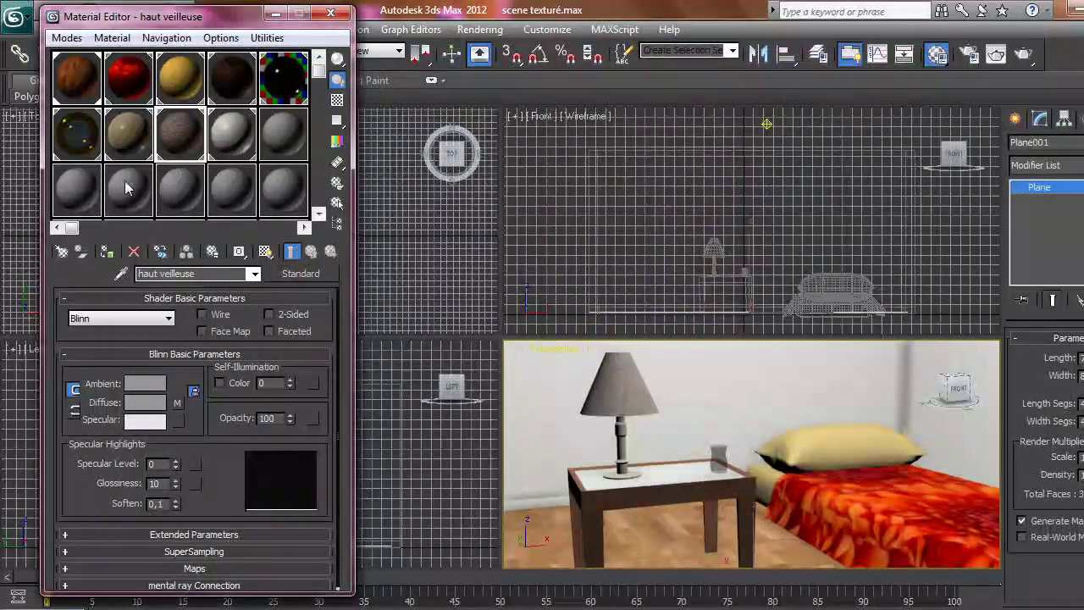
Open the diffuse map of haut veilleuse and load the grey linen image 10066519-fond-gris-tissu-toile-de-lin-design-d-espace-copie-prête as its bitmap.
left_click(178, 402)
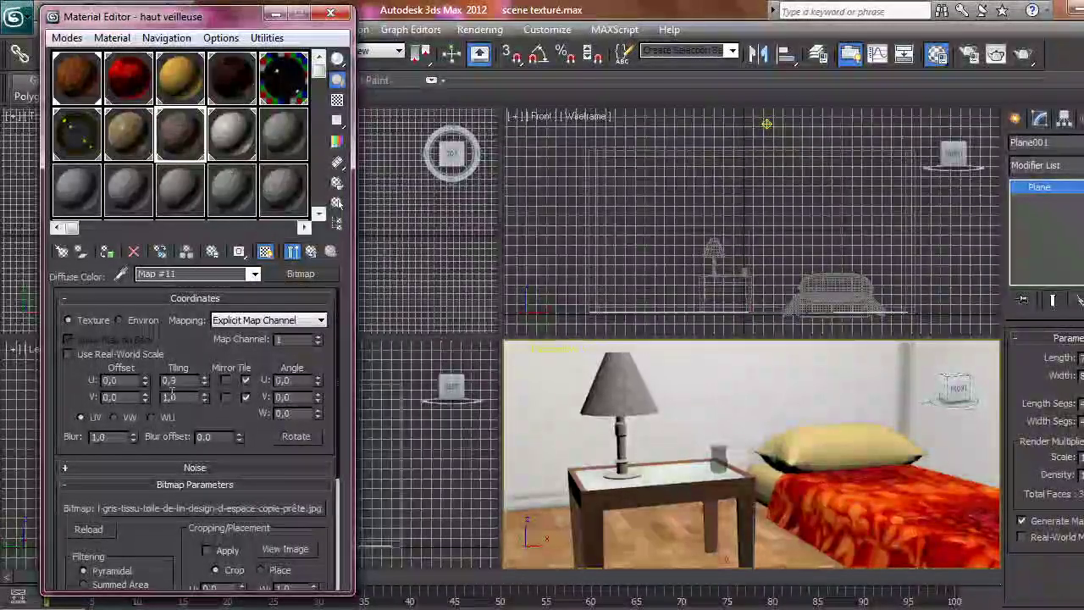
left_click(210, 508)
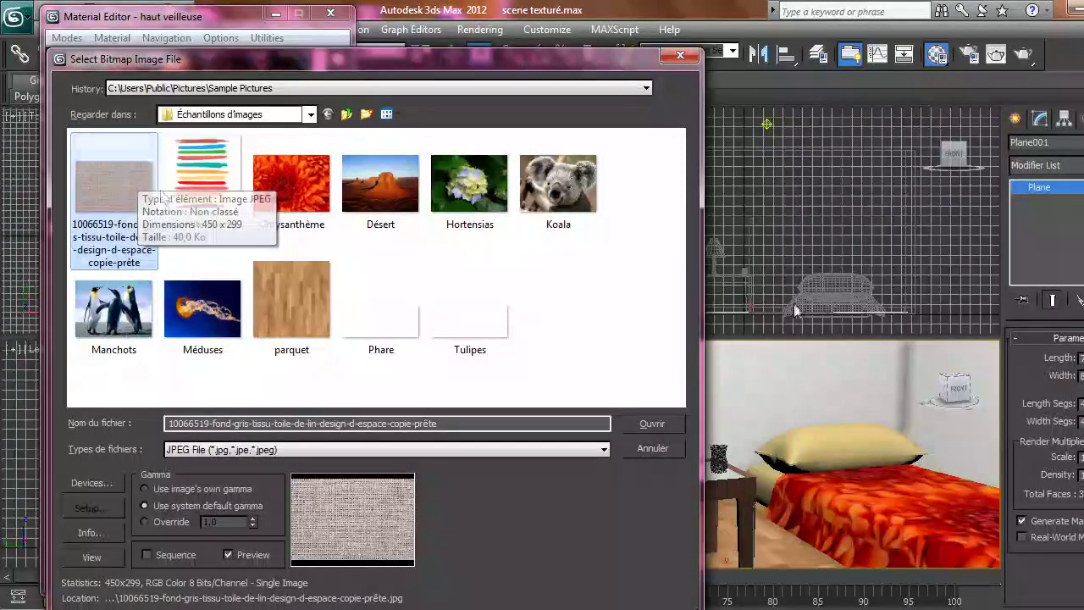
left_click(654, 426)
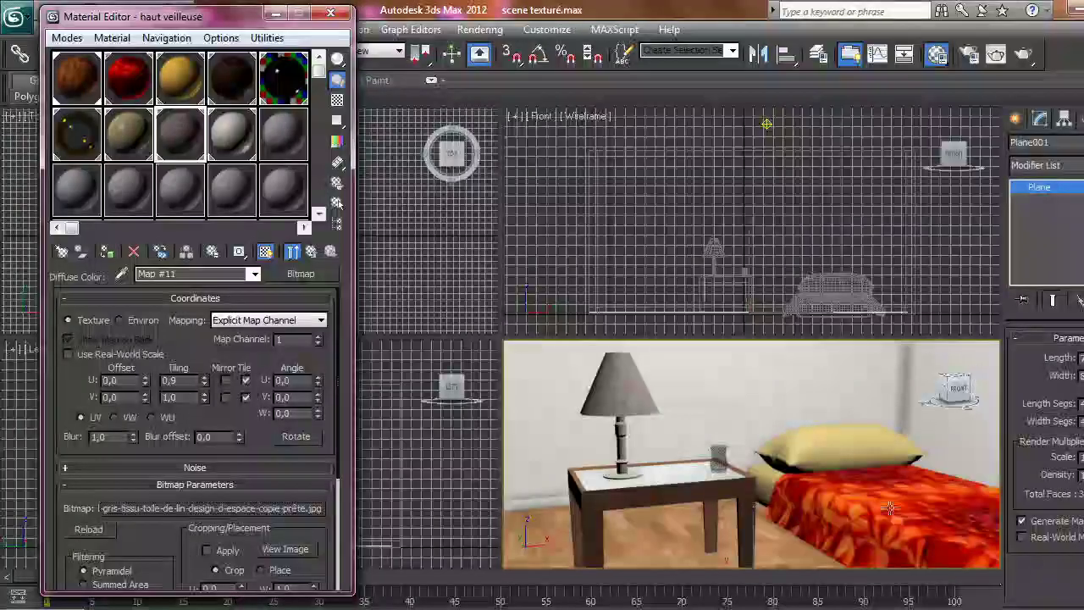
Select the pillow and the mattress in turn in the perspective view.
left_click(809, 458)
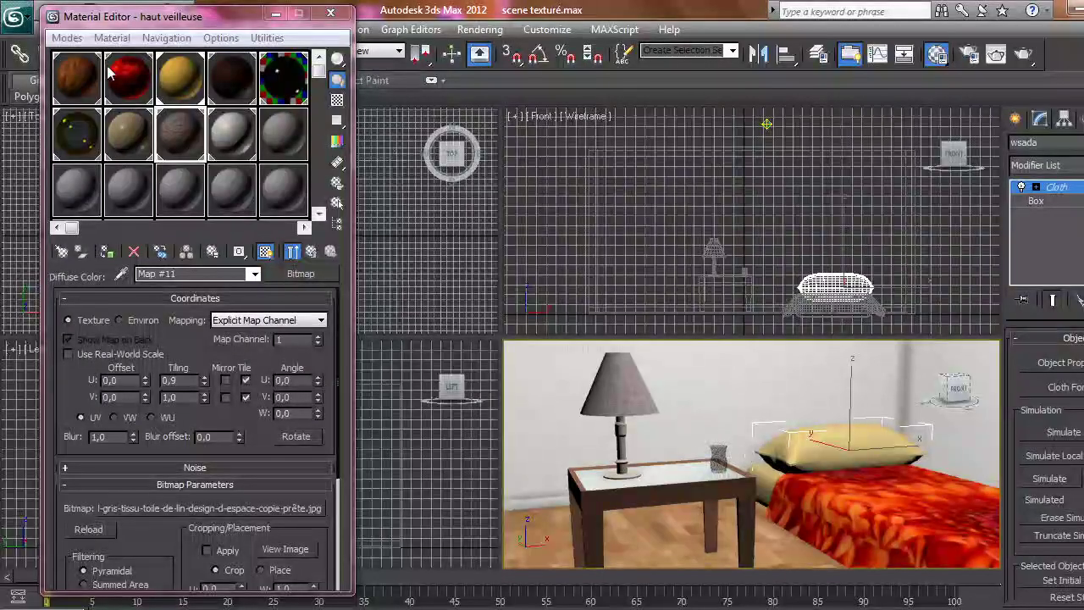
left_click(766, 483)
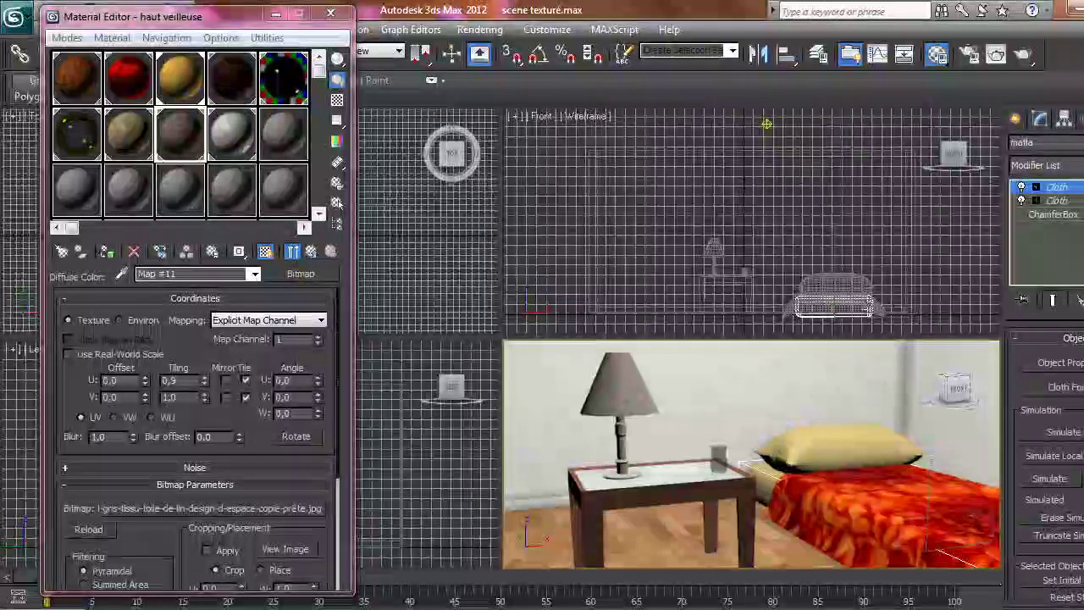
mouse_move(389, 603)
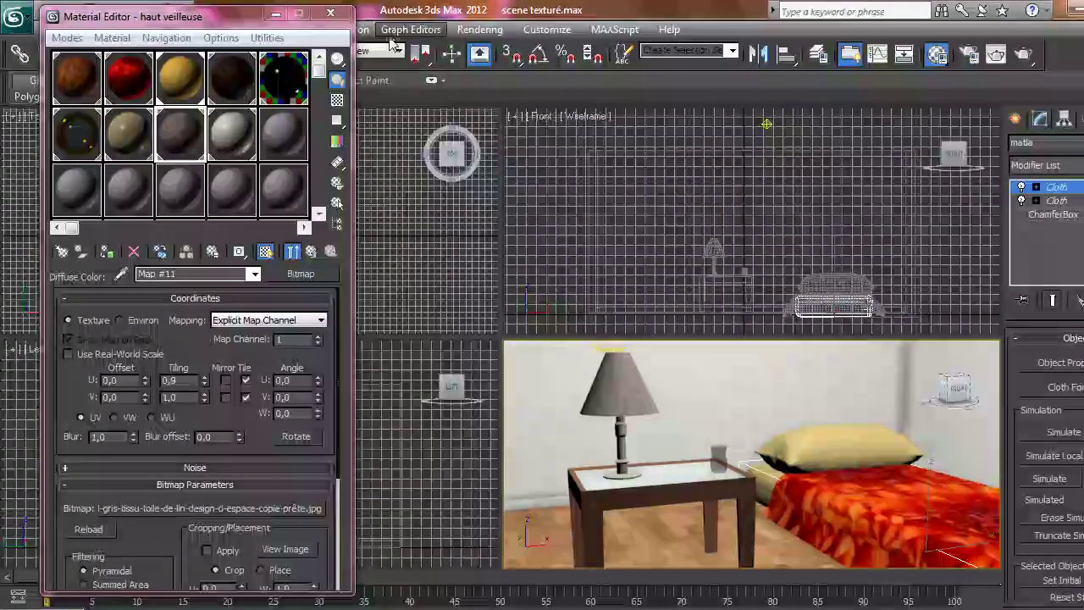
Rename the 10 - Default wall paint material as murs and select the room's walls.
left_click(225, 141)
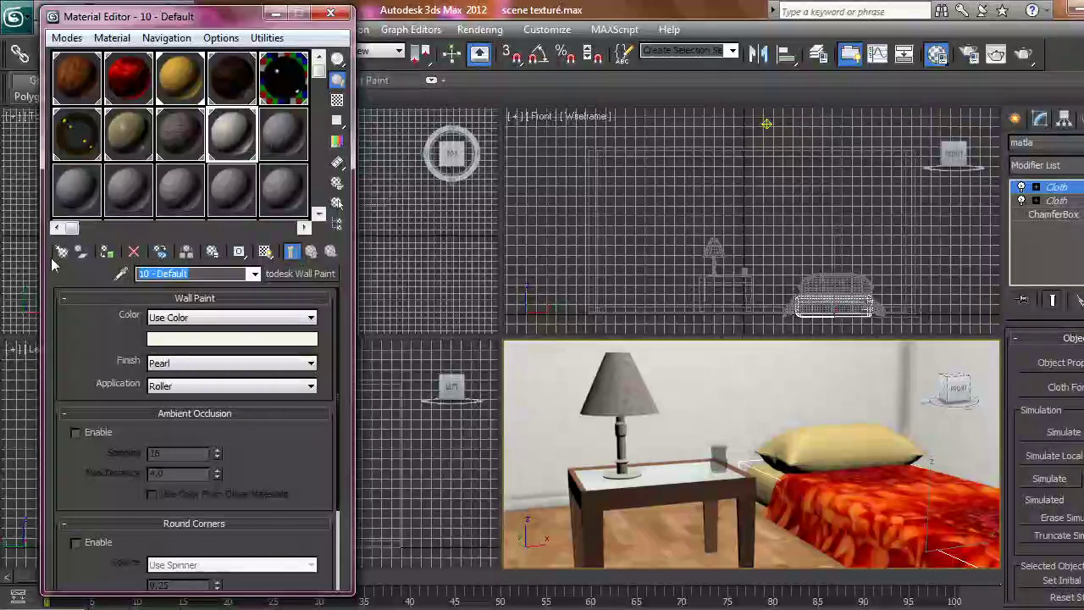
type("murs")
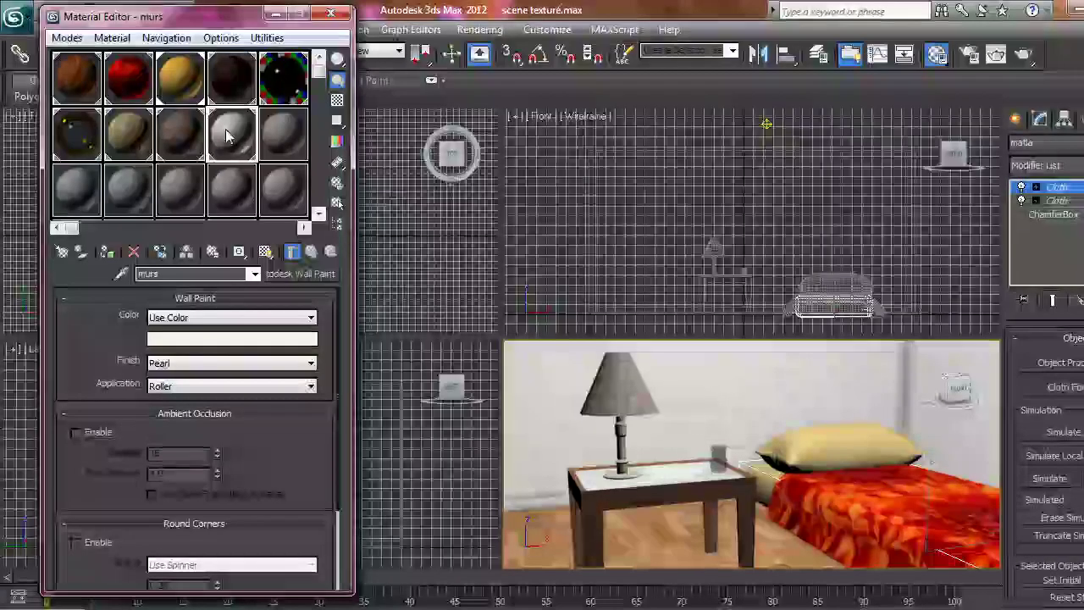
left_click(524, 380)
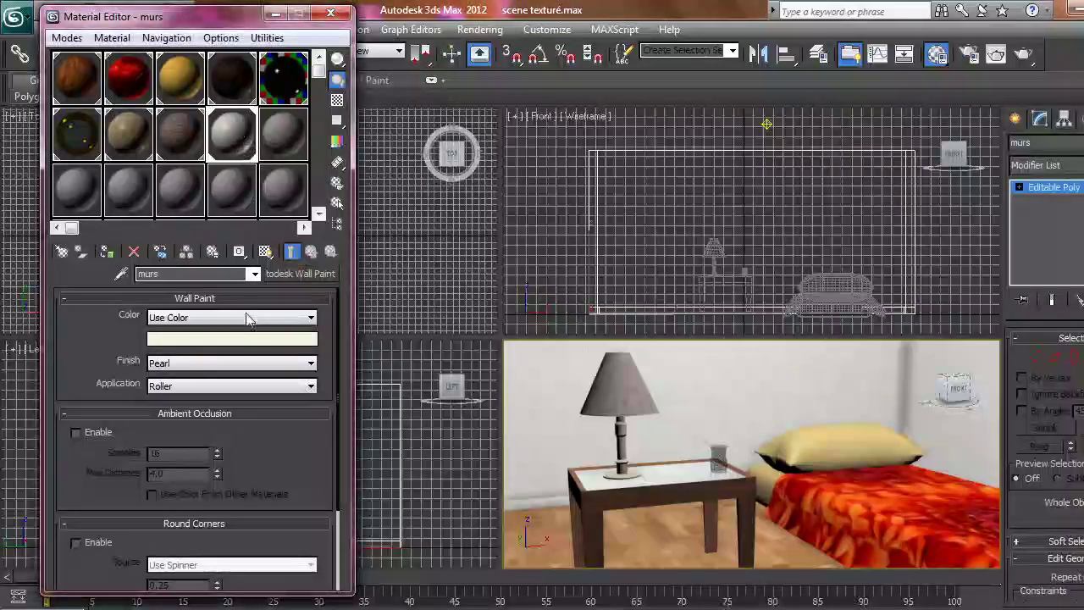
Reassign the mental ray Autodesk Wall Paint type to the murs material.
left_click(277, 274)
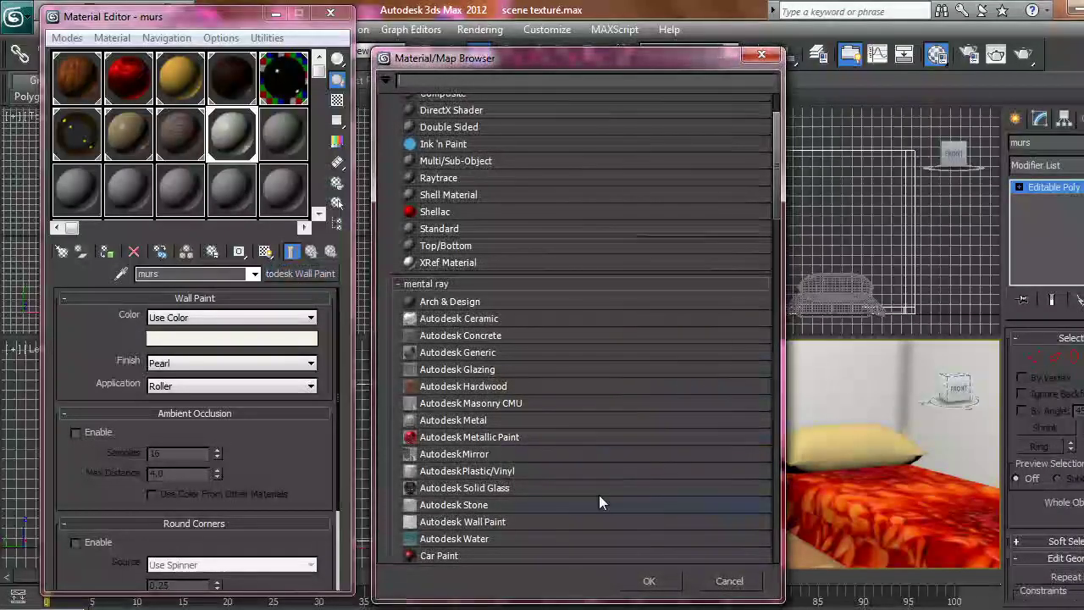
left_click(487, 519)
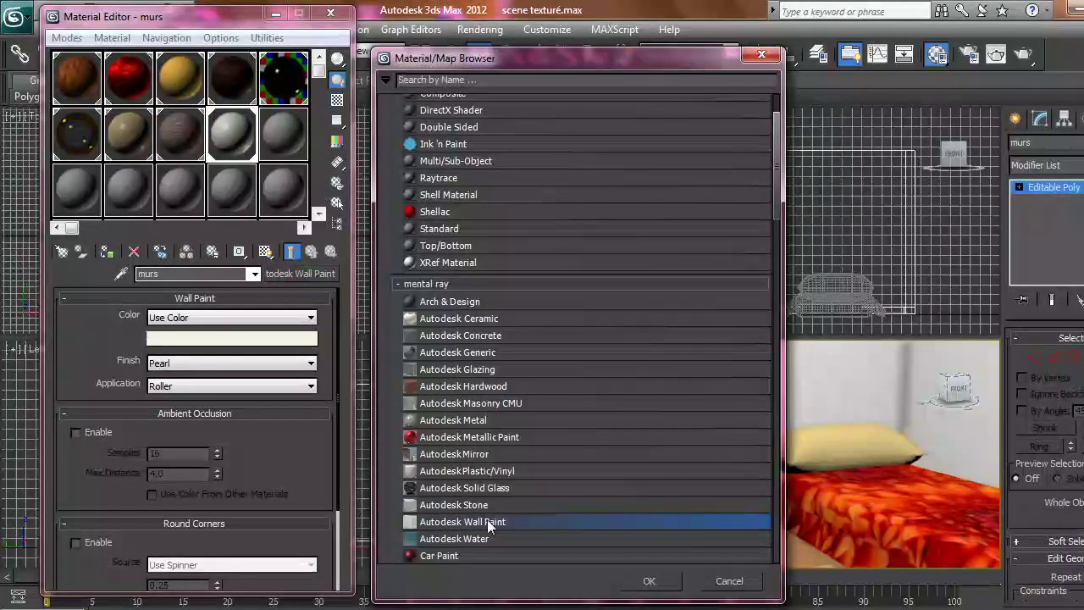
left_click(649, 581)
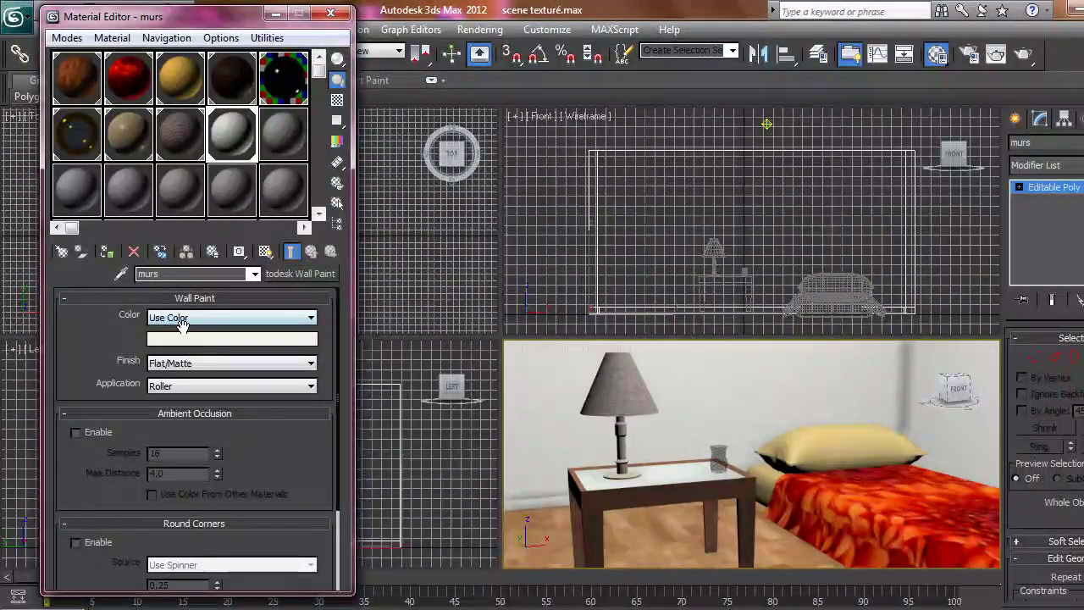
Look through the colour and finish options of murs and set its application to Brush.
left_click(213, 315)
left_click(215, 315)
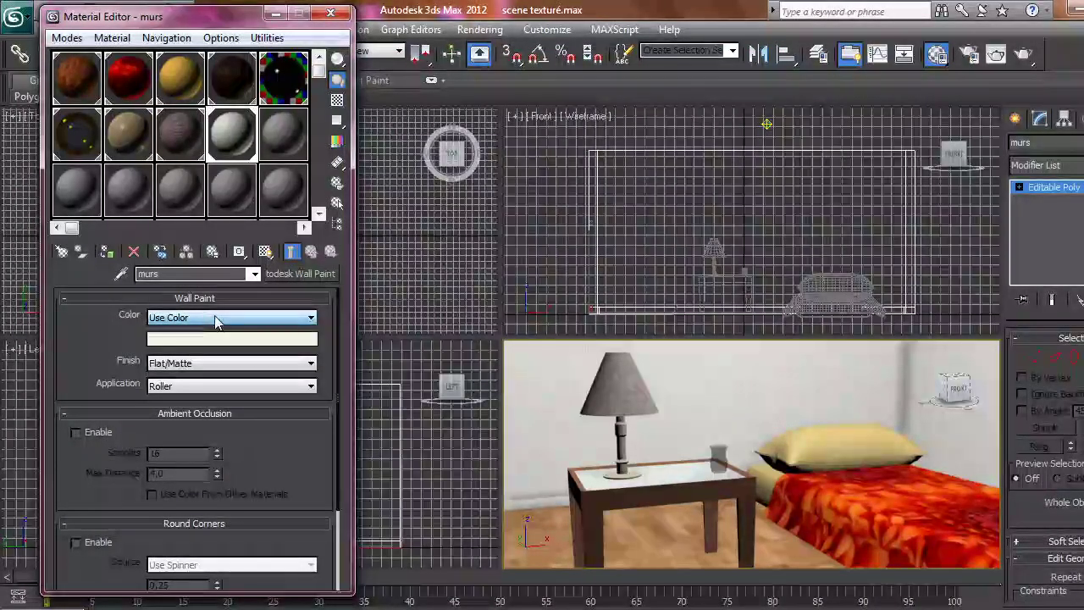
left_click(201, 365)
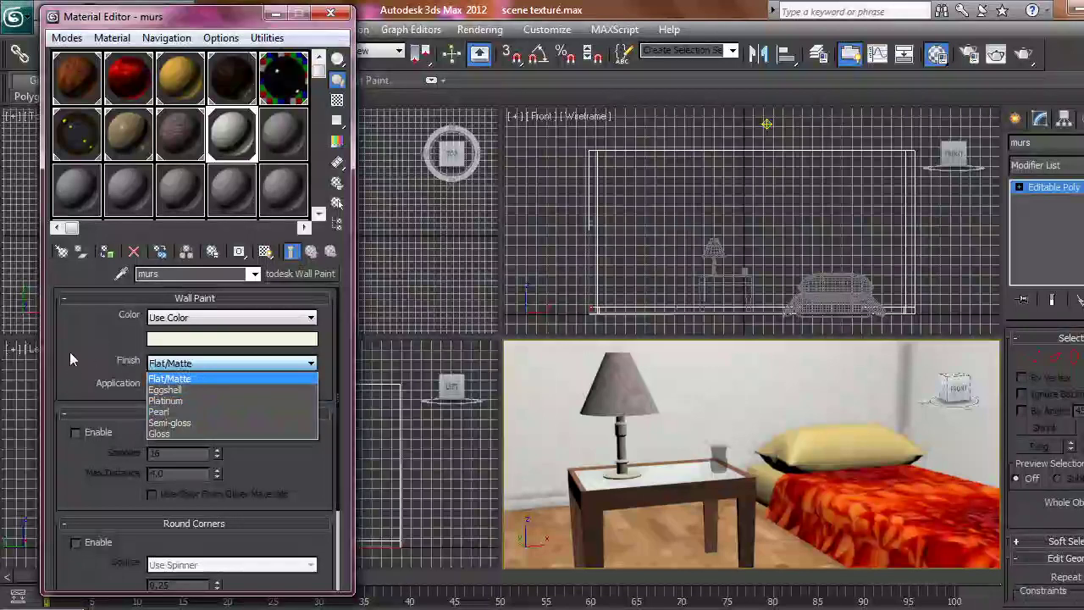
left_click(69, 360)
left_click(195, 386)
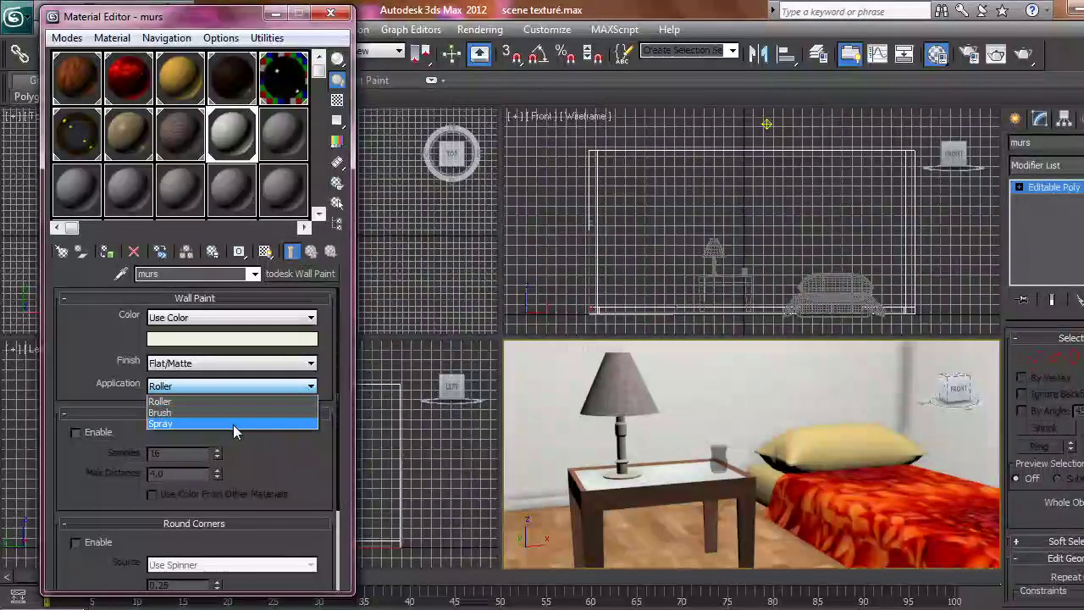
left_click(234, 414)
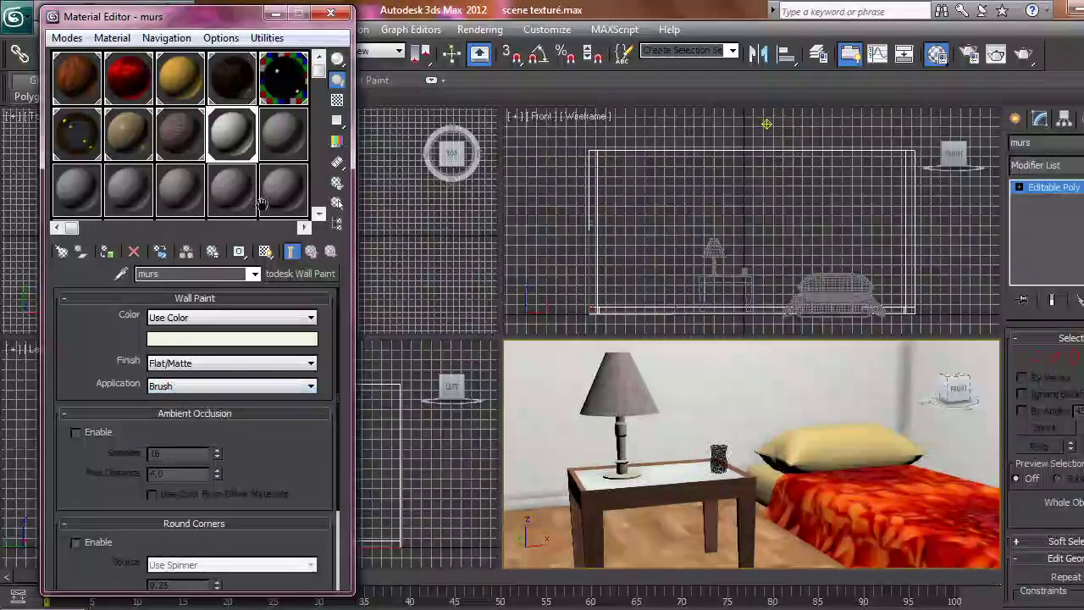
Compare the Brush and Spray applications on the enlarged murs sample and set the application to Roller.
double_click(228, 138)
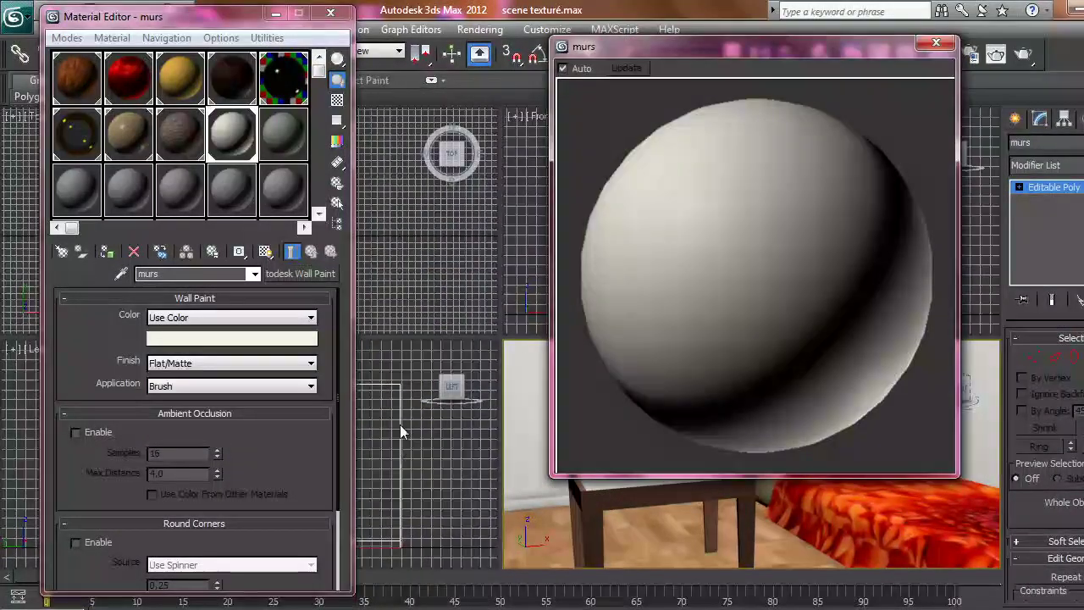
left_click(185, 394)
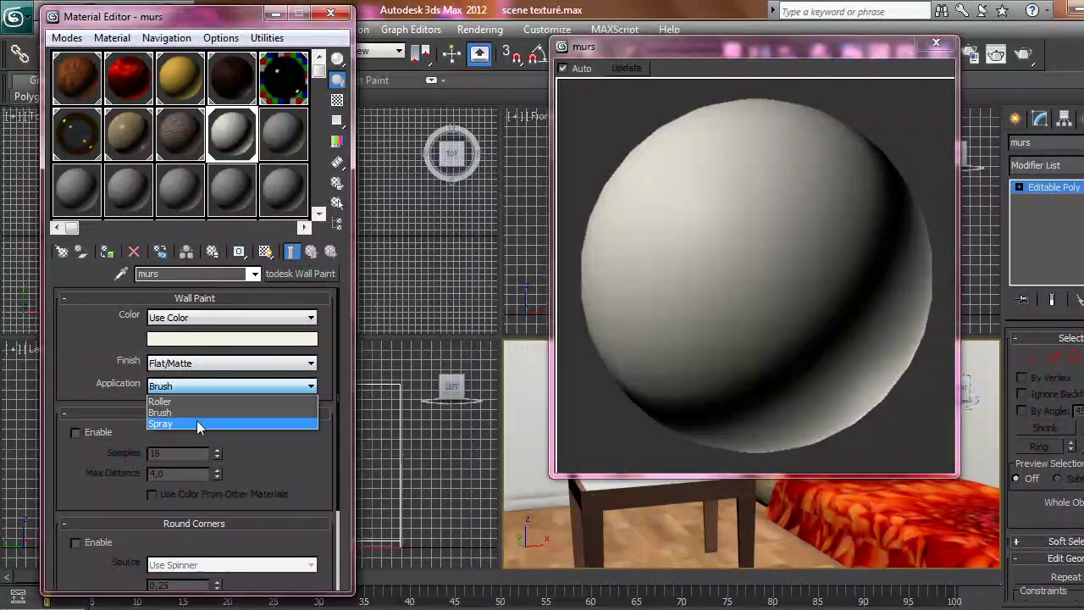
left_click(195, 416)
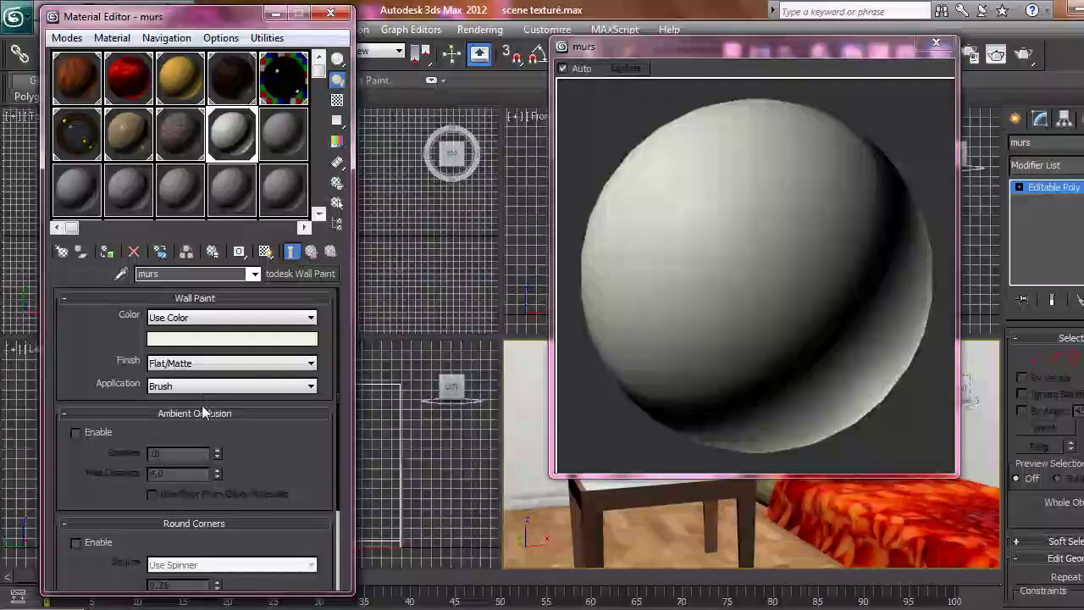
left_click(202, 386)
left_click(198, 424)
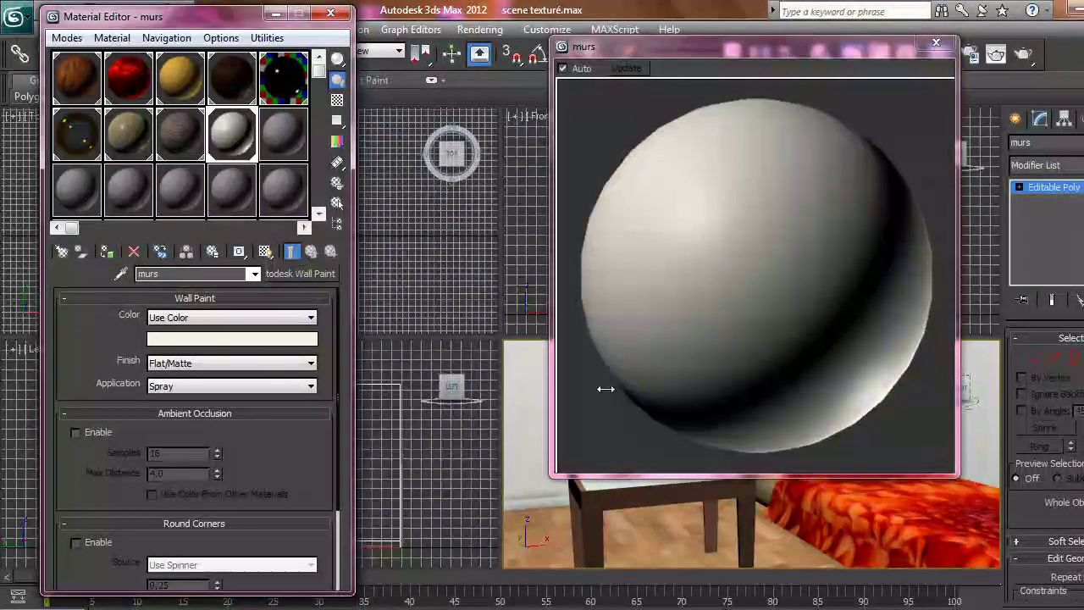
left_click(218, 388)
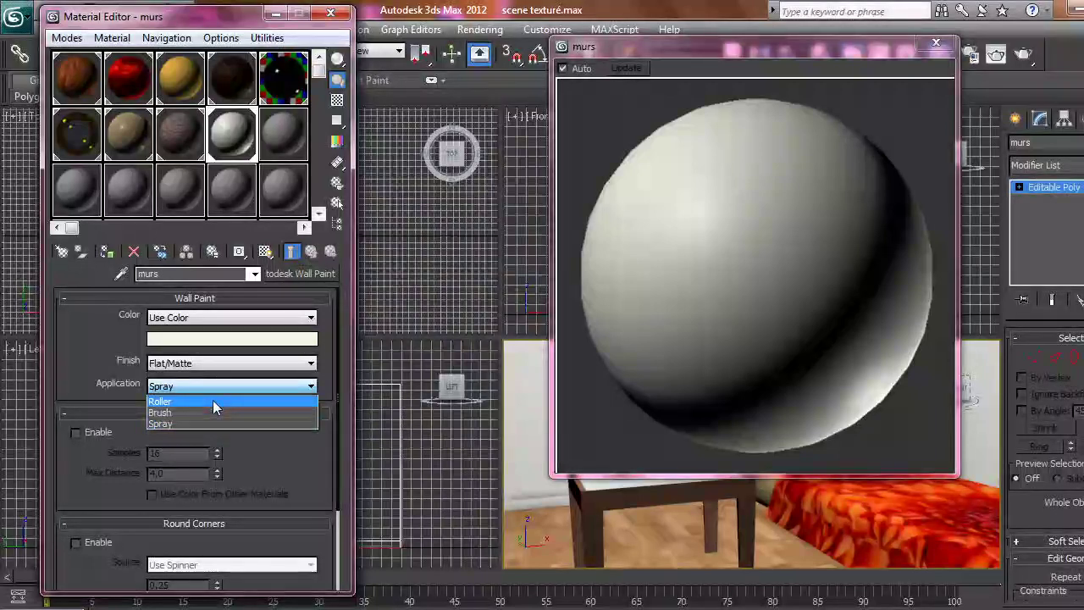
left_click(212, 402)
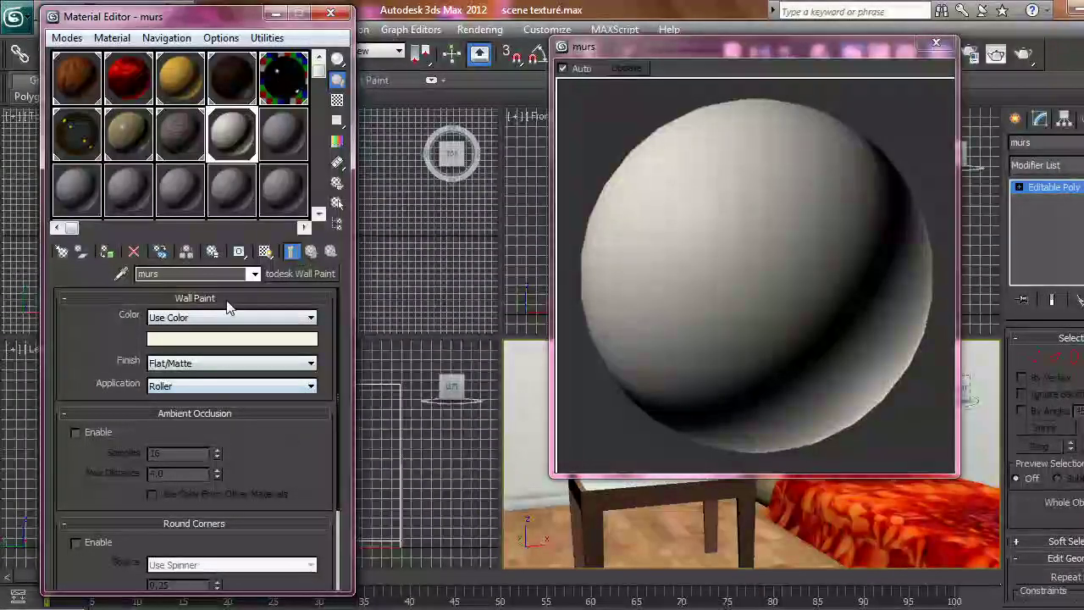
Try a bright cyan wall paint colour on murs, close the enlarged sample and undo the last colour change.
left_click(258, 340)
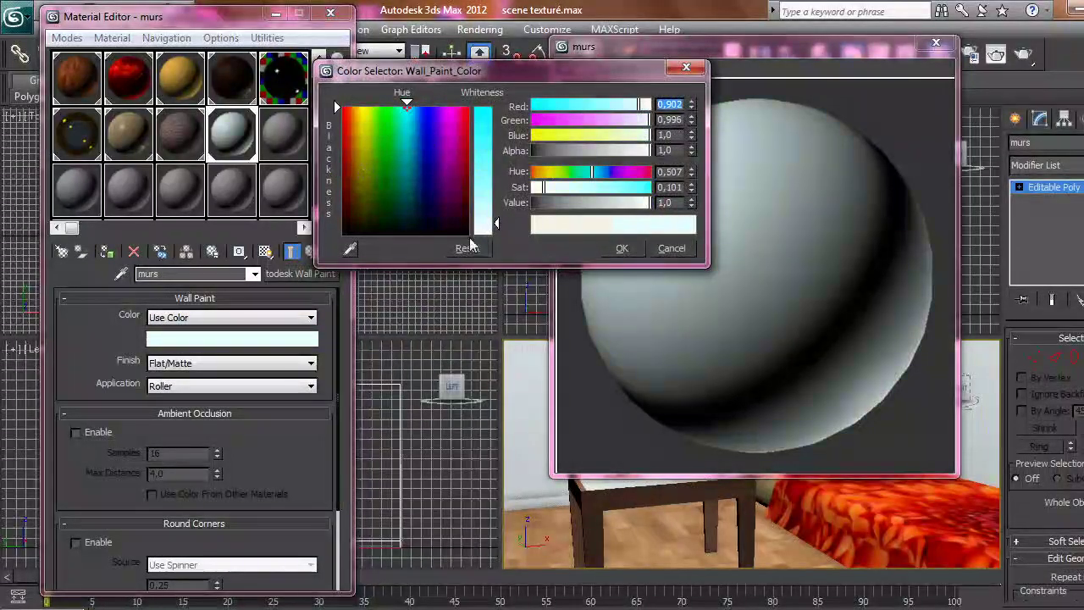
left_click(483, 128)
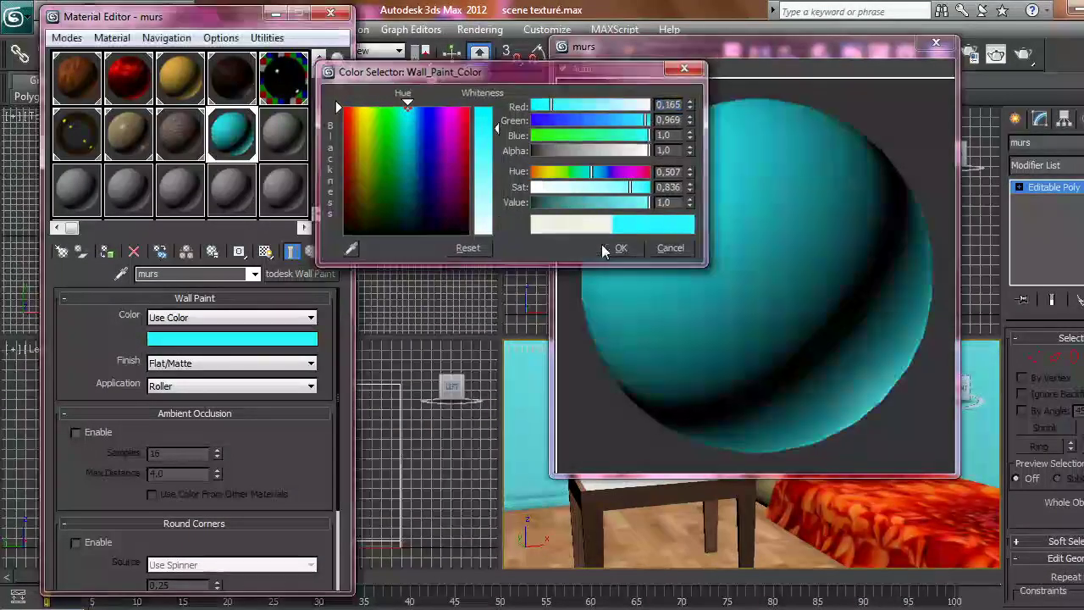
left_click(608, 247)
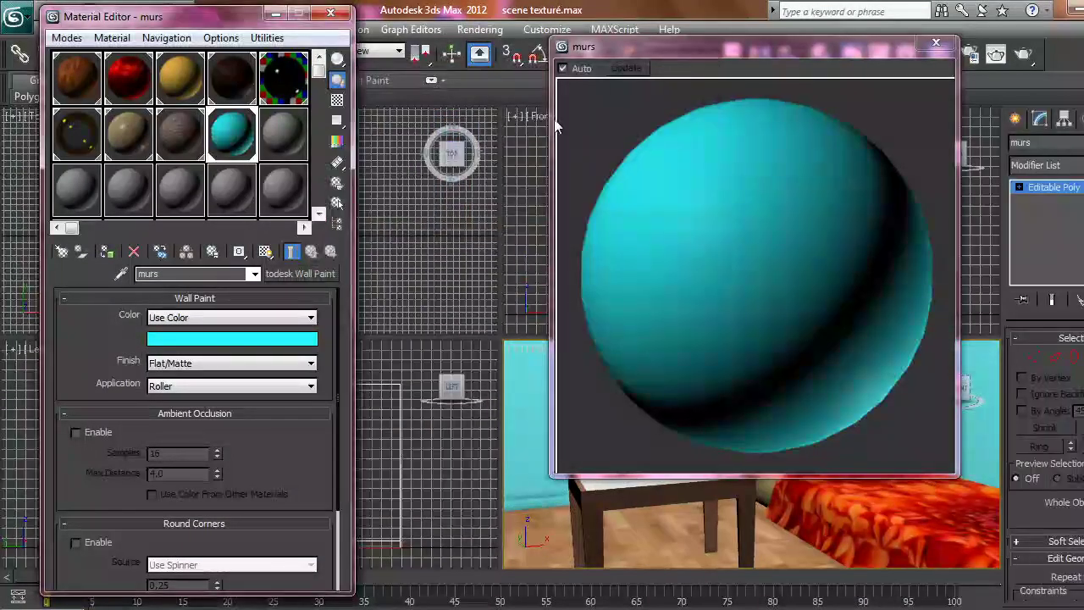
left_click(936, 43)
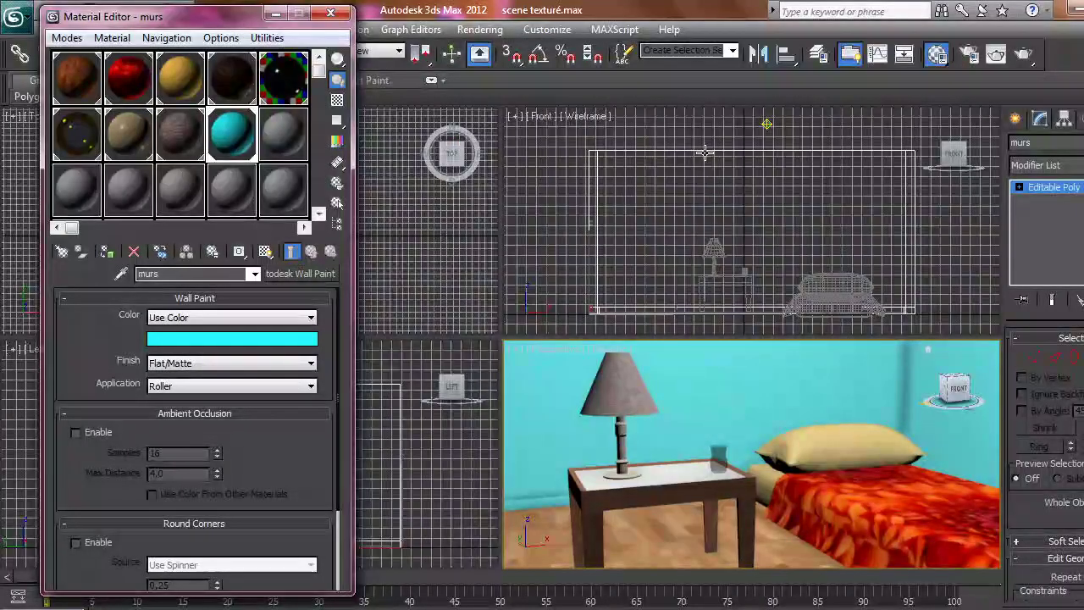
key("ctrl+z")
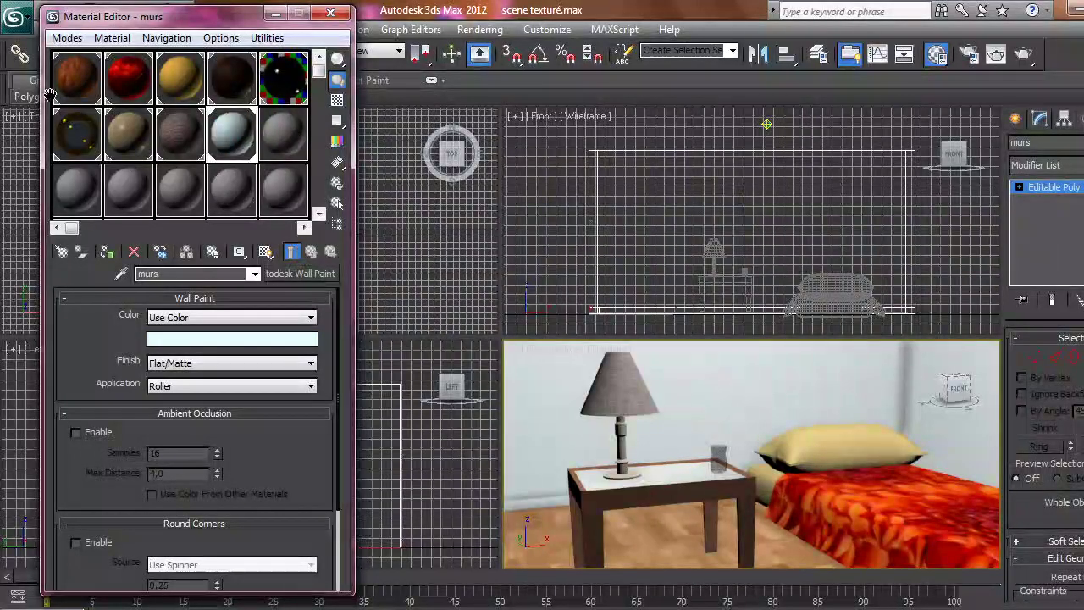
Select the drinking glass on the table, show the verre material and look through its Arch & Design templates.
left_click(718, 459)
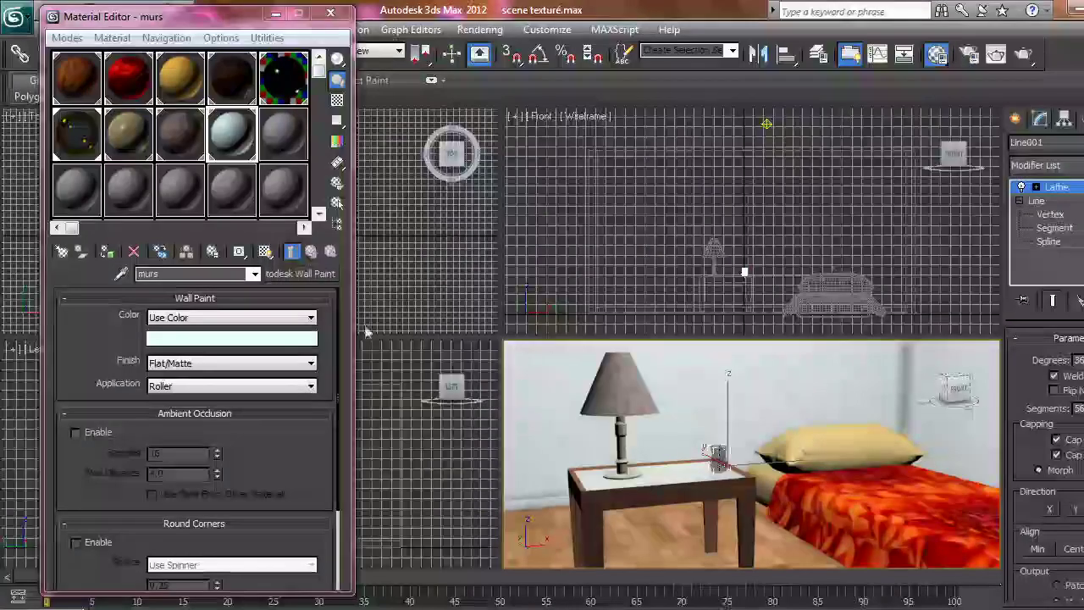
left_click(73, 138)
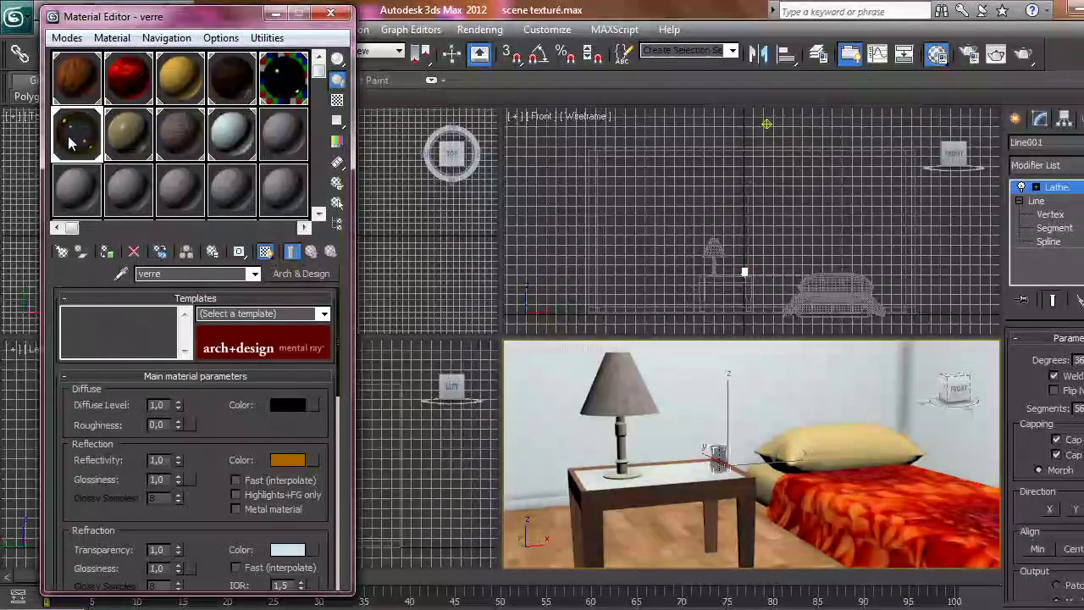
left_click(331, 313)
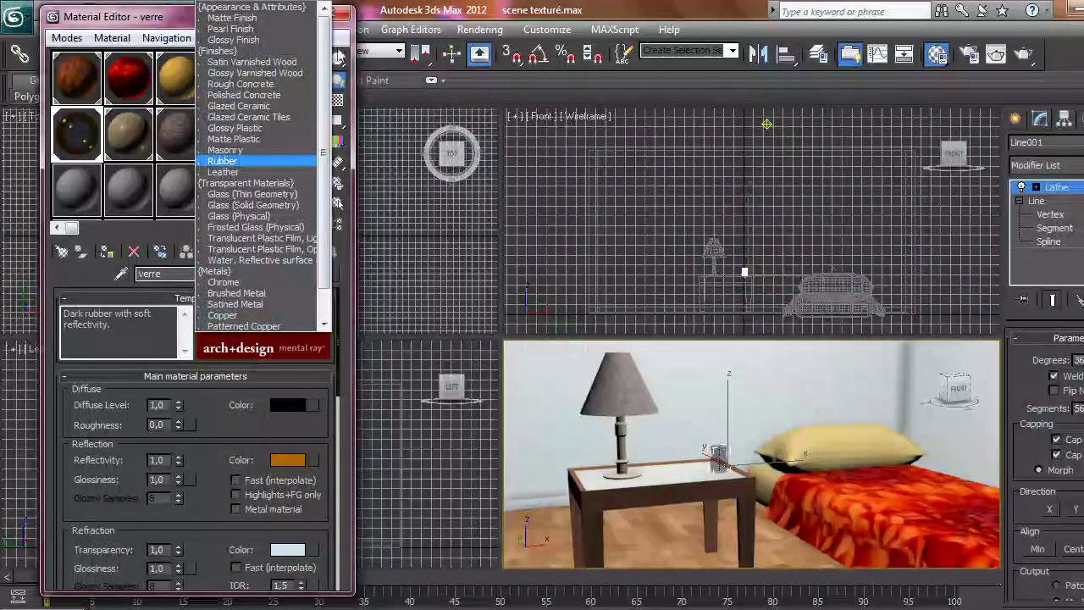
left_click(141, 17)
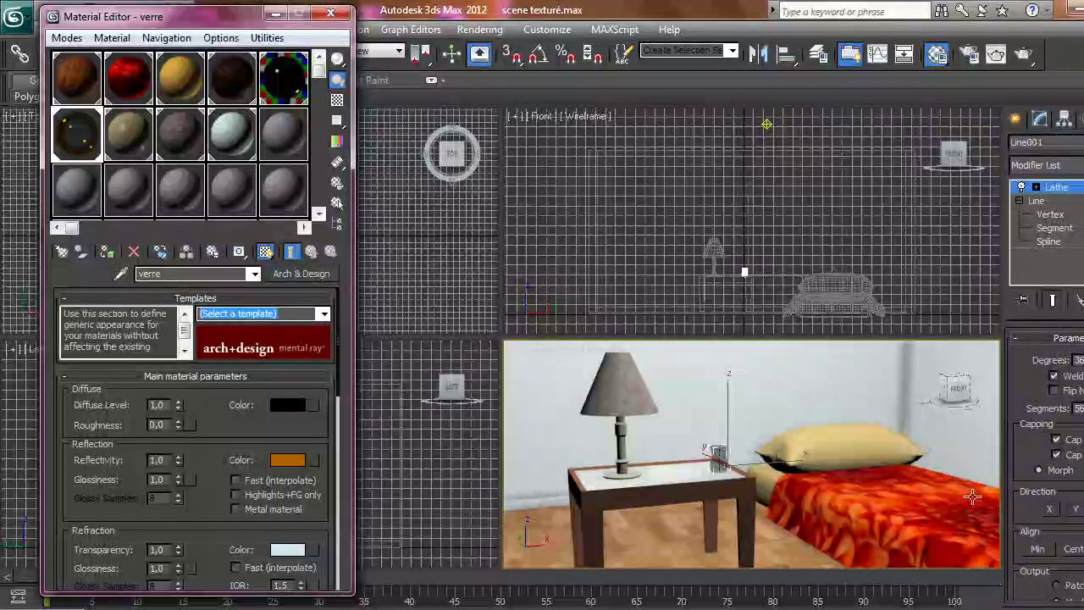
Close the Material Editor, select the pillow and view the whole textured room from the front.
left_click(332, 15)
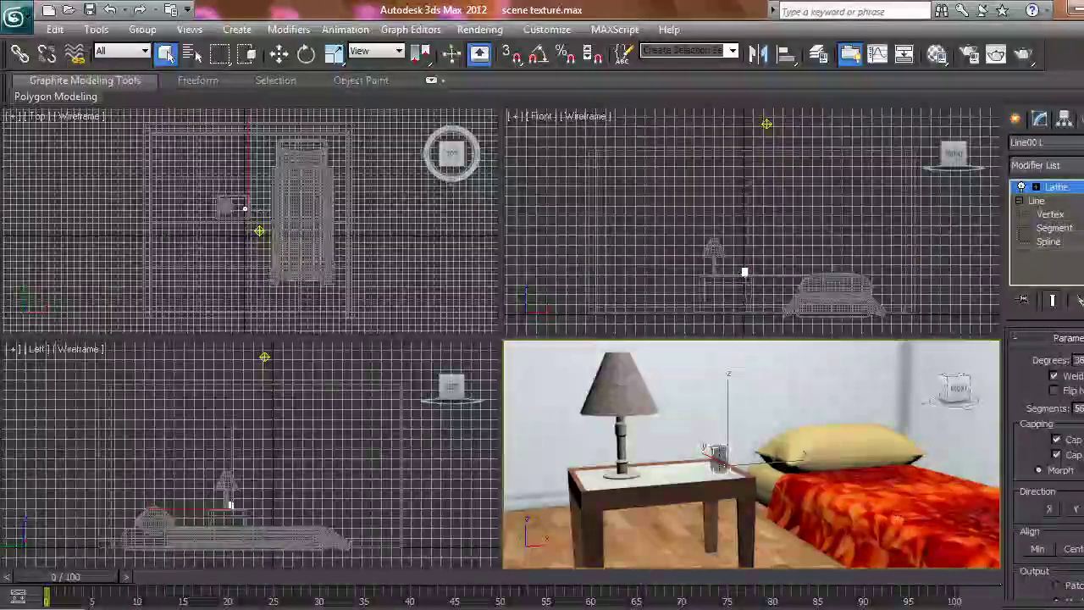
left_click(847, 449)
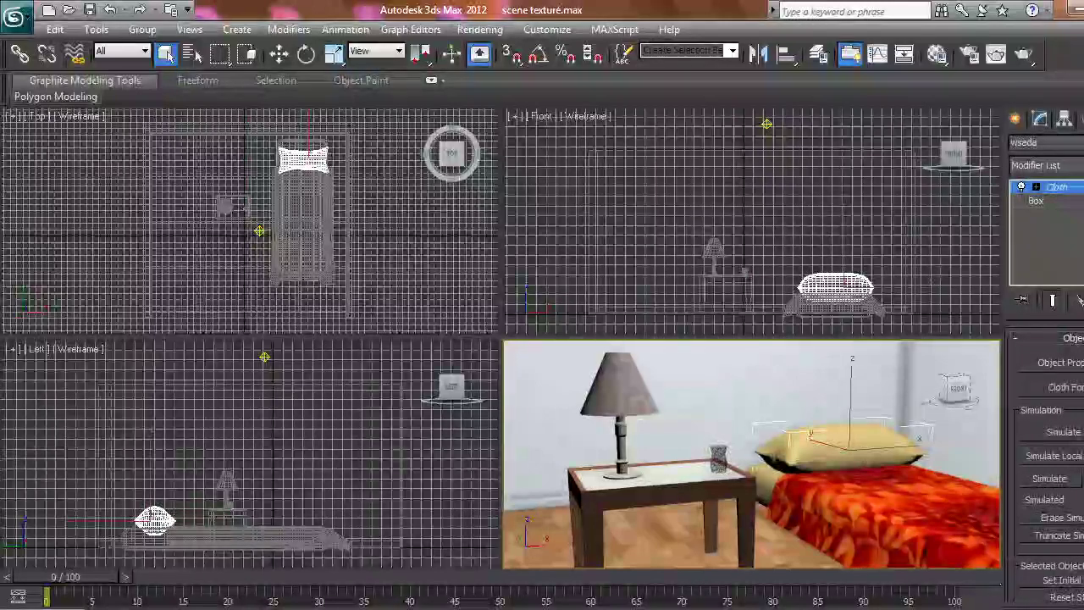
left_click_drag(847, 466, 903, 593)
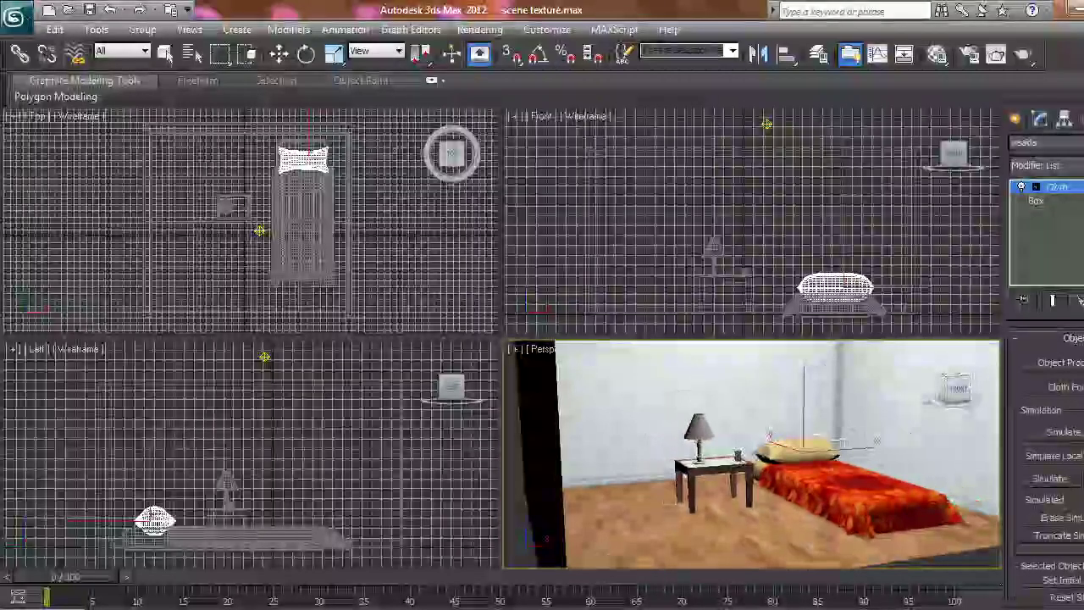
left_click(956, 394)
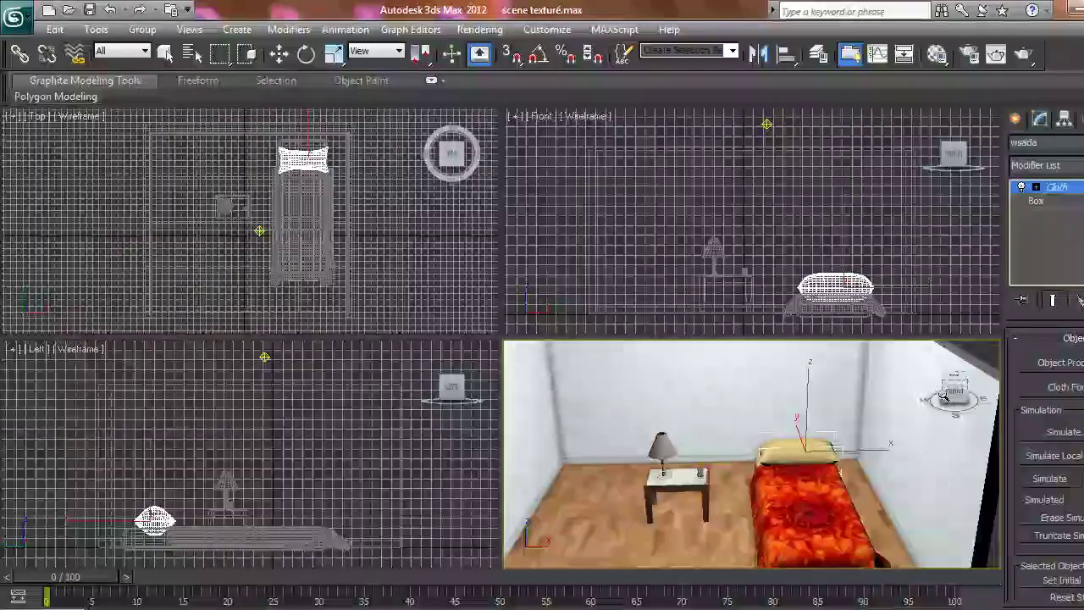